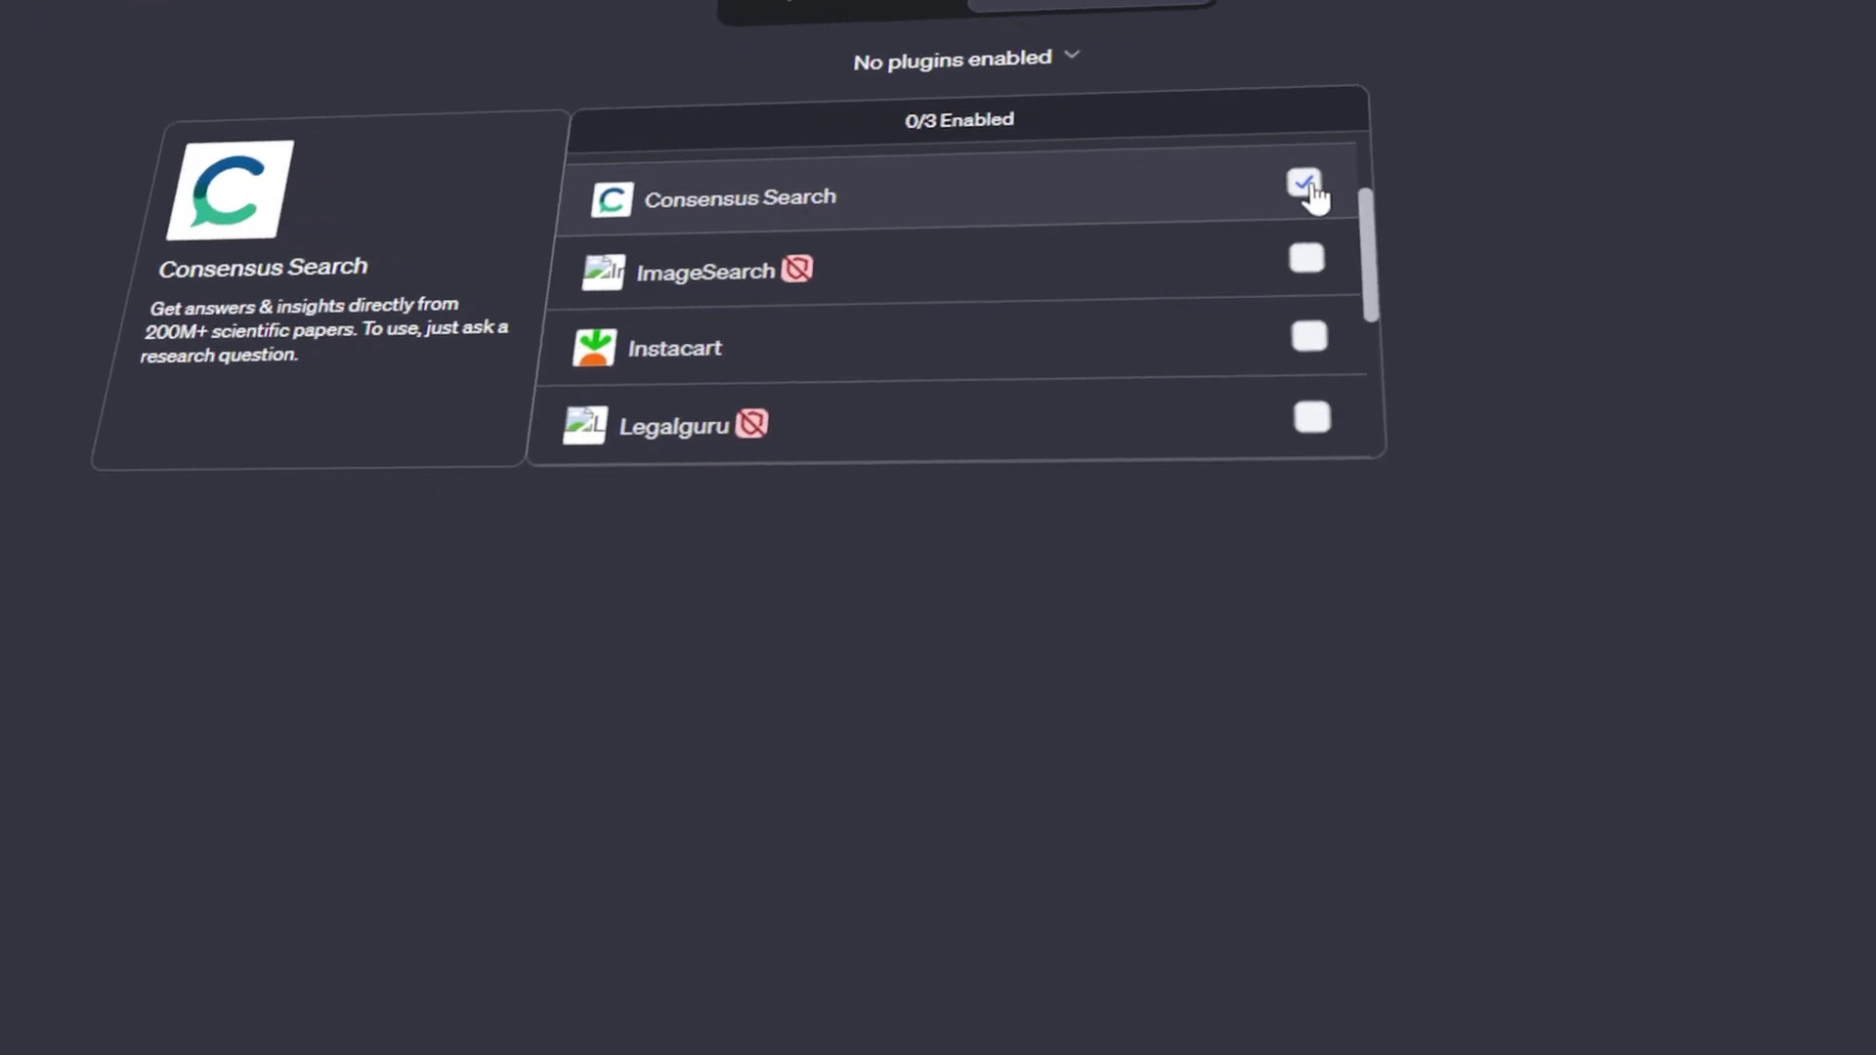
- Tick Consensus Search in the plugin list, ending on a new GPT-4 chat
left_click(1273, 195)
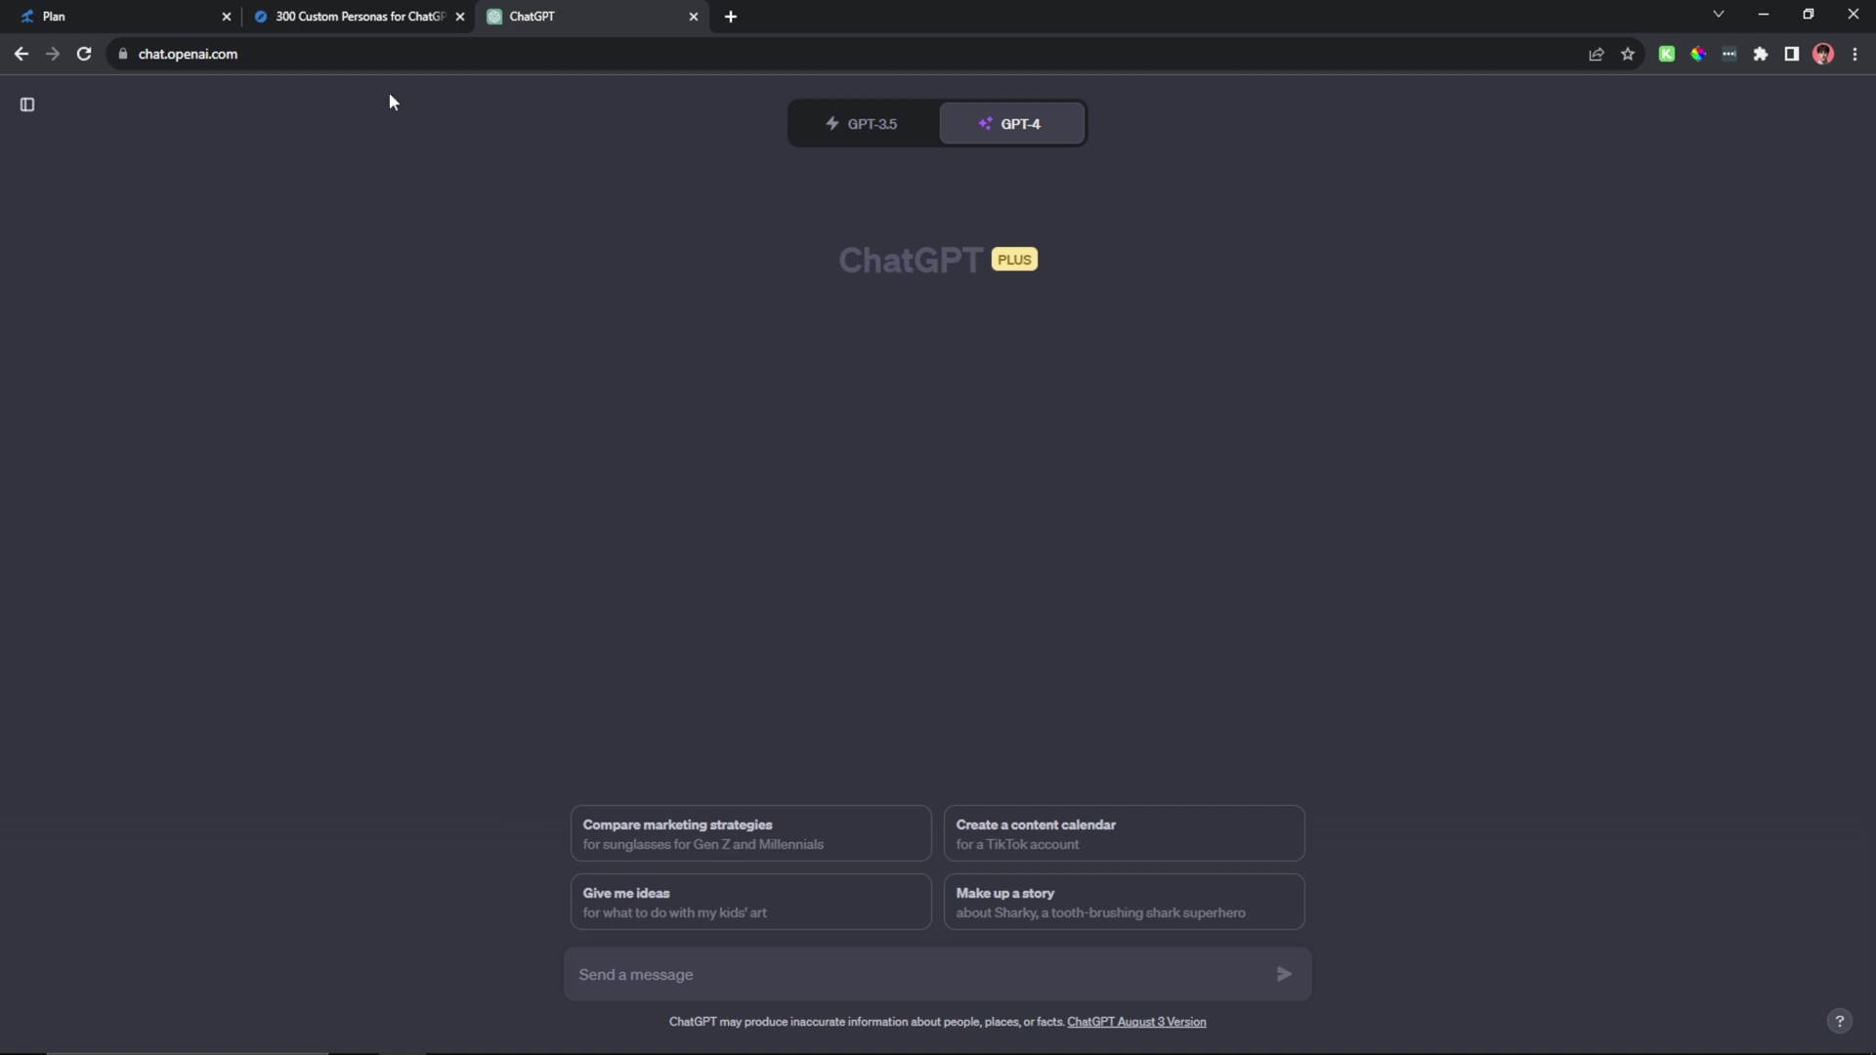
- Open Custom instructions from the account menu in the sidebar
left_click(28, 106)
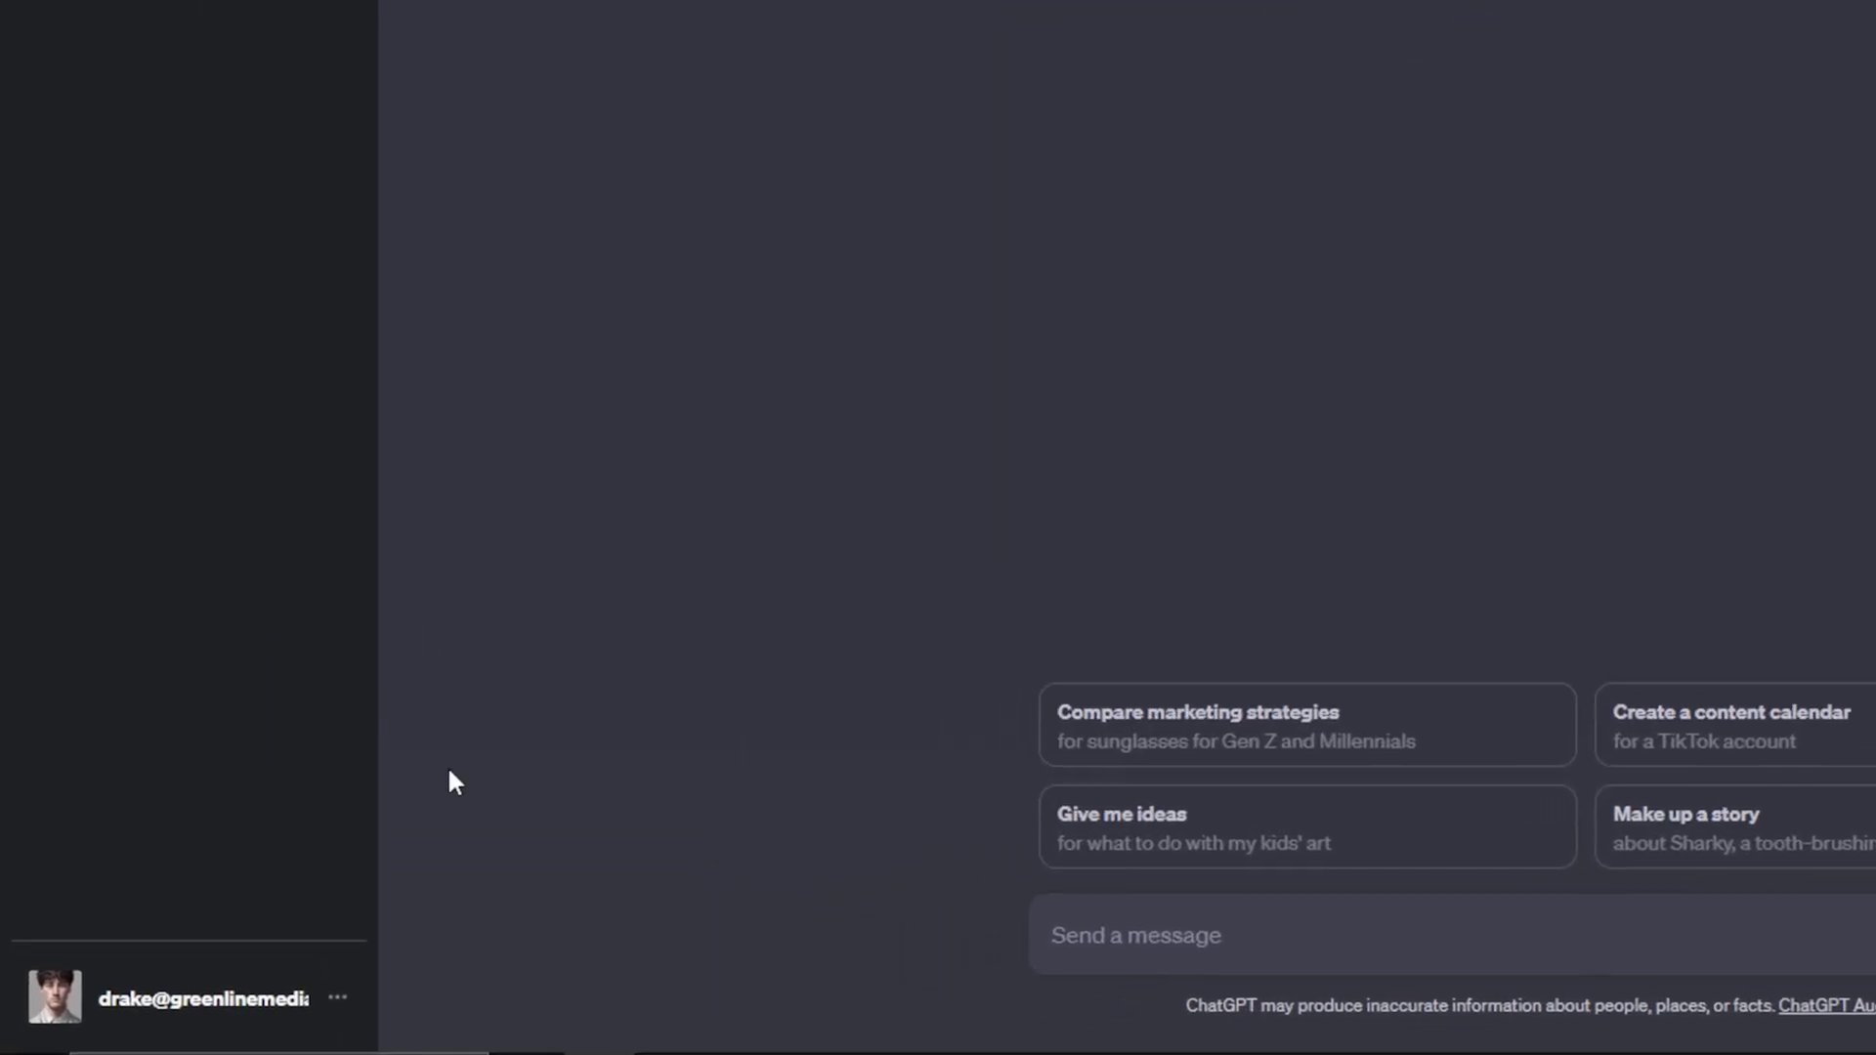
left_click(342, 1016)
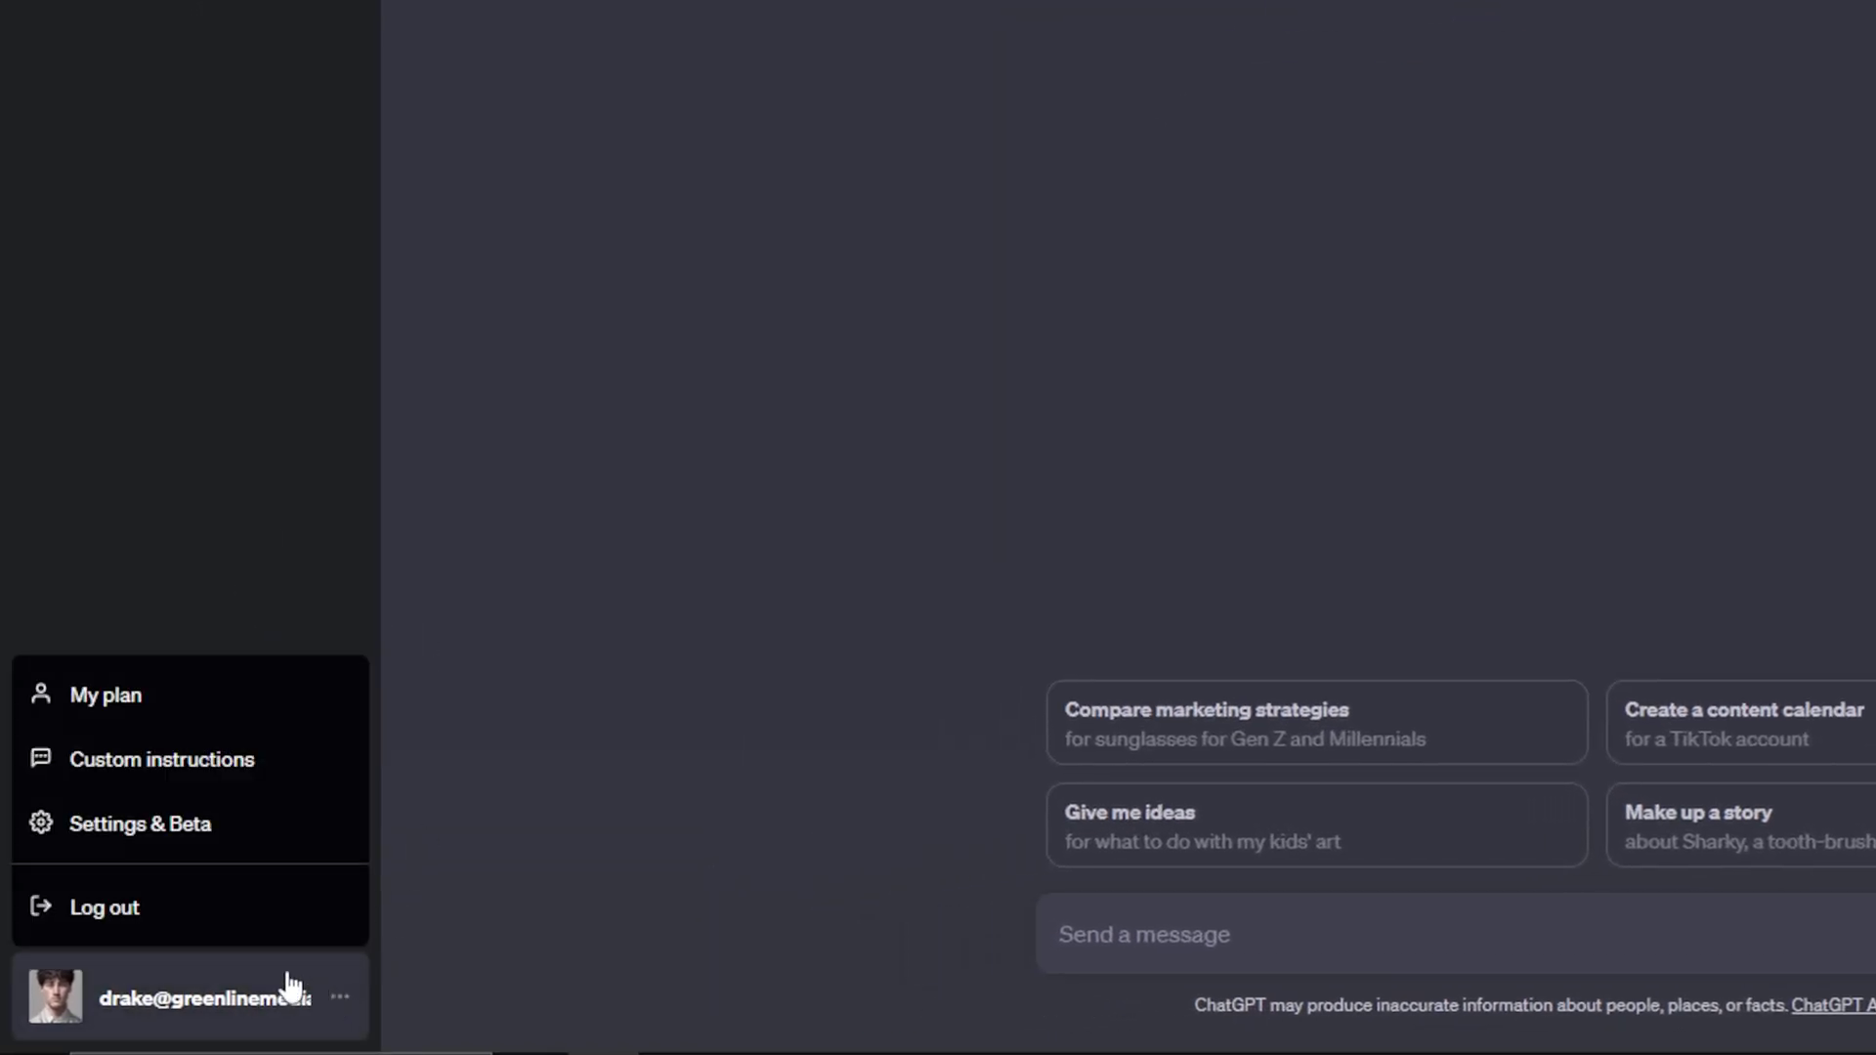
left_click(189, 777)
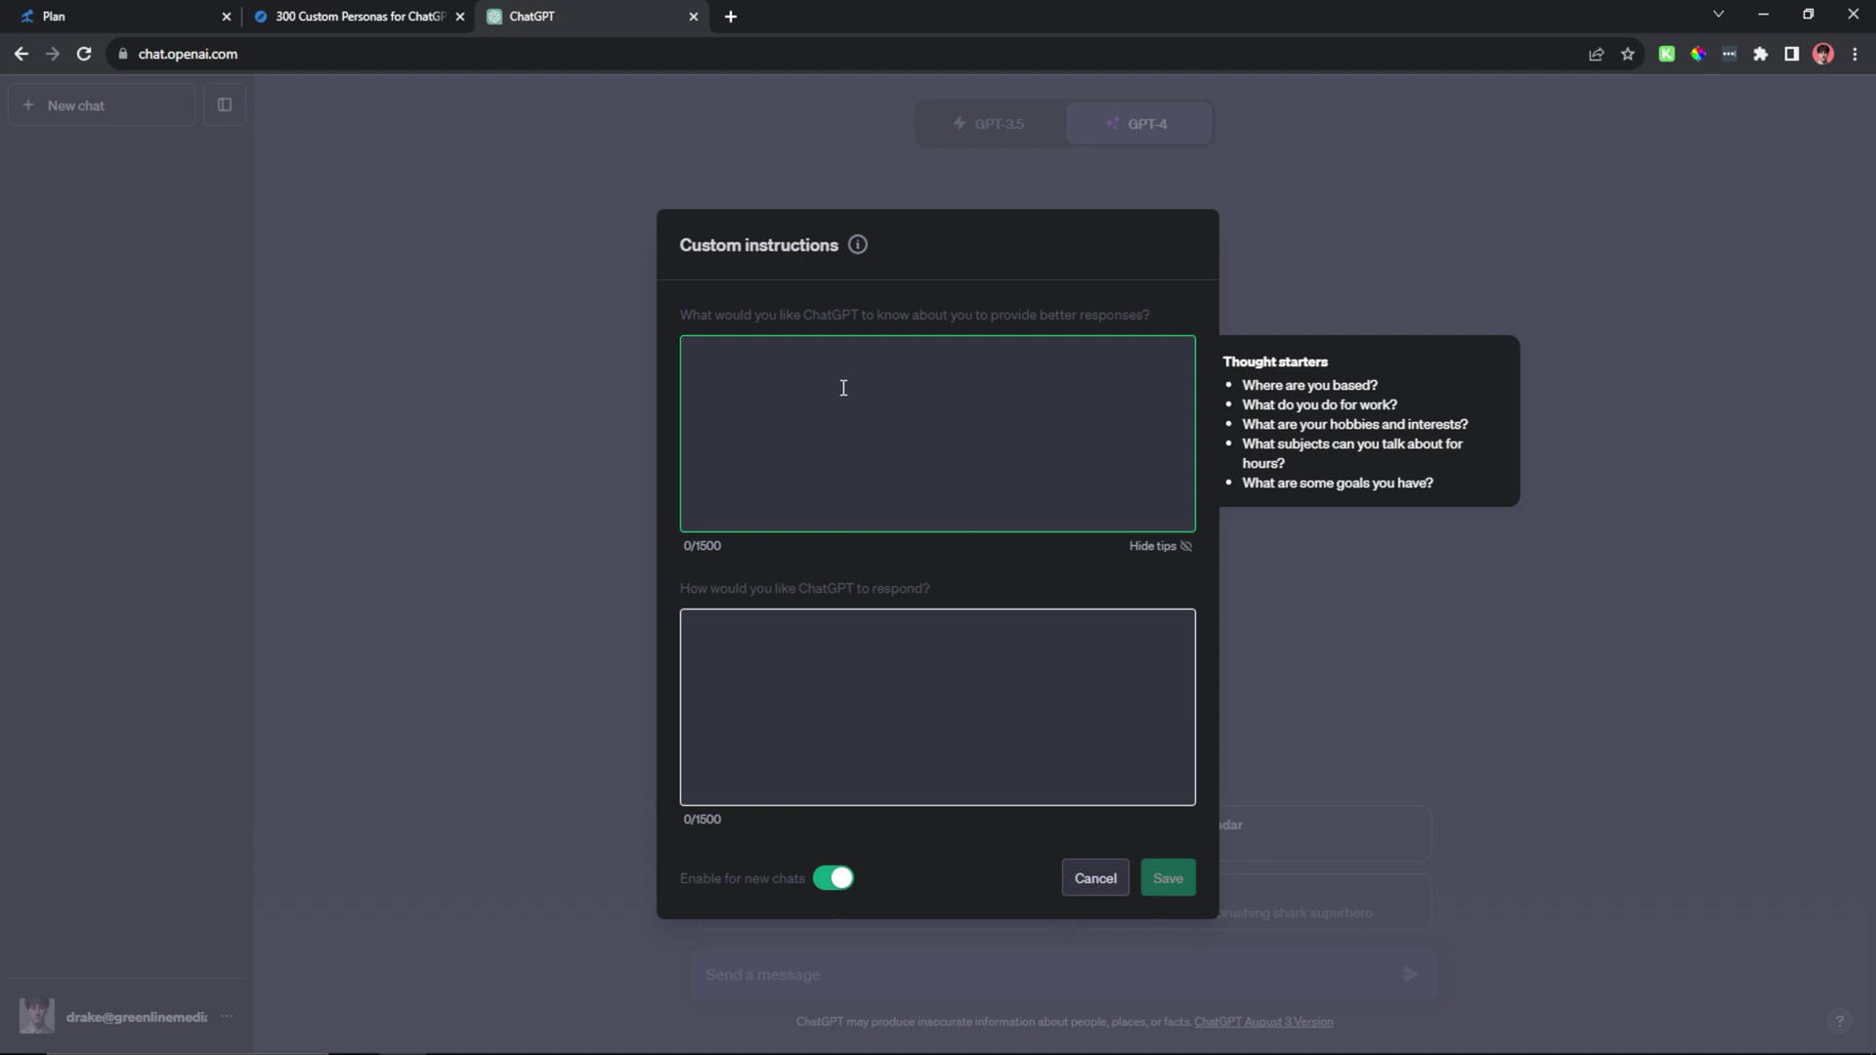
- Read both prompt questions and click into the about-you and response-style boxes
left_click_drag(681, 315, 1157, 308)
left_click(1157, 308)
left_click_drag(682, 586, 882, 579)
left_click(988, 587)
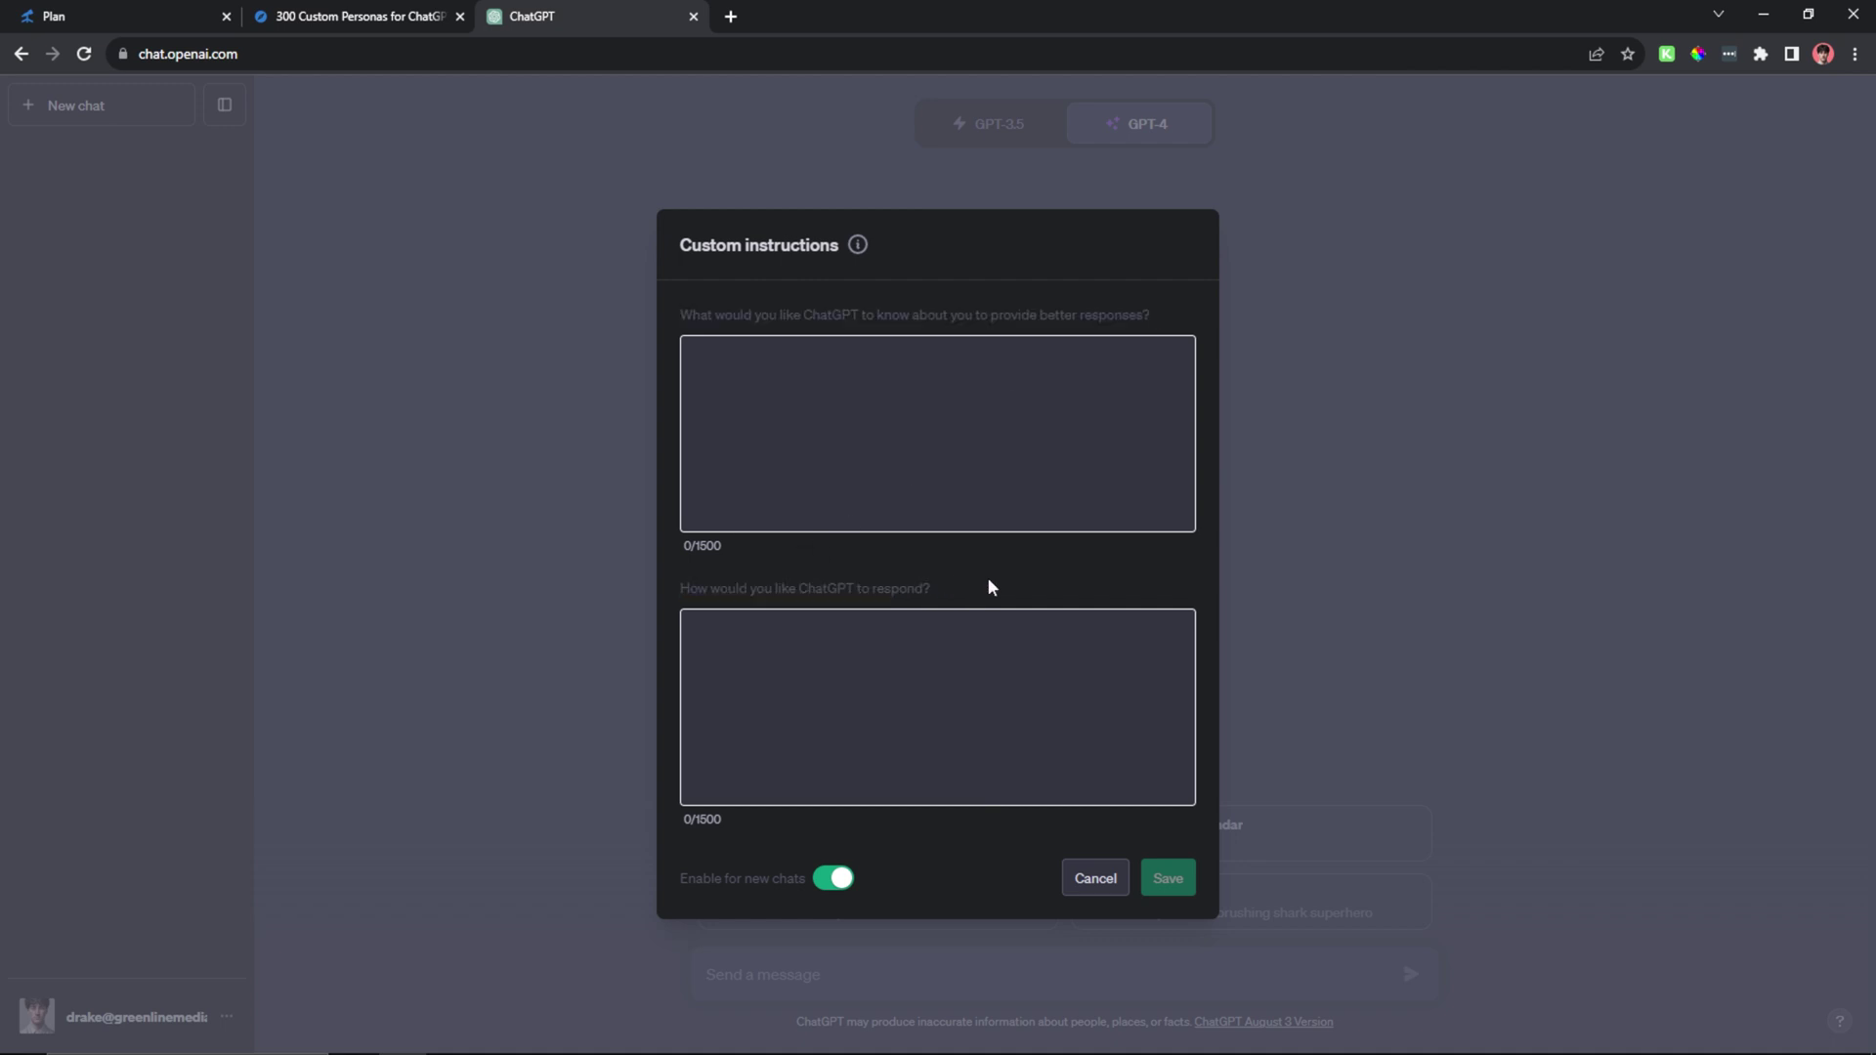
left_click(786, 359)
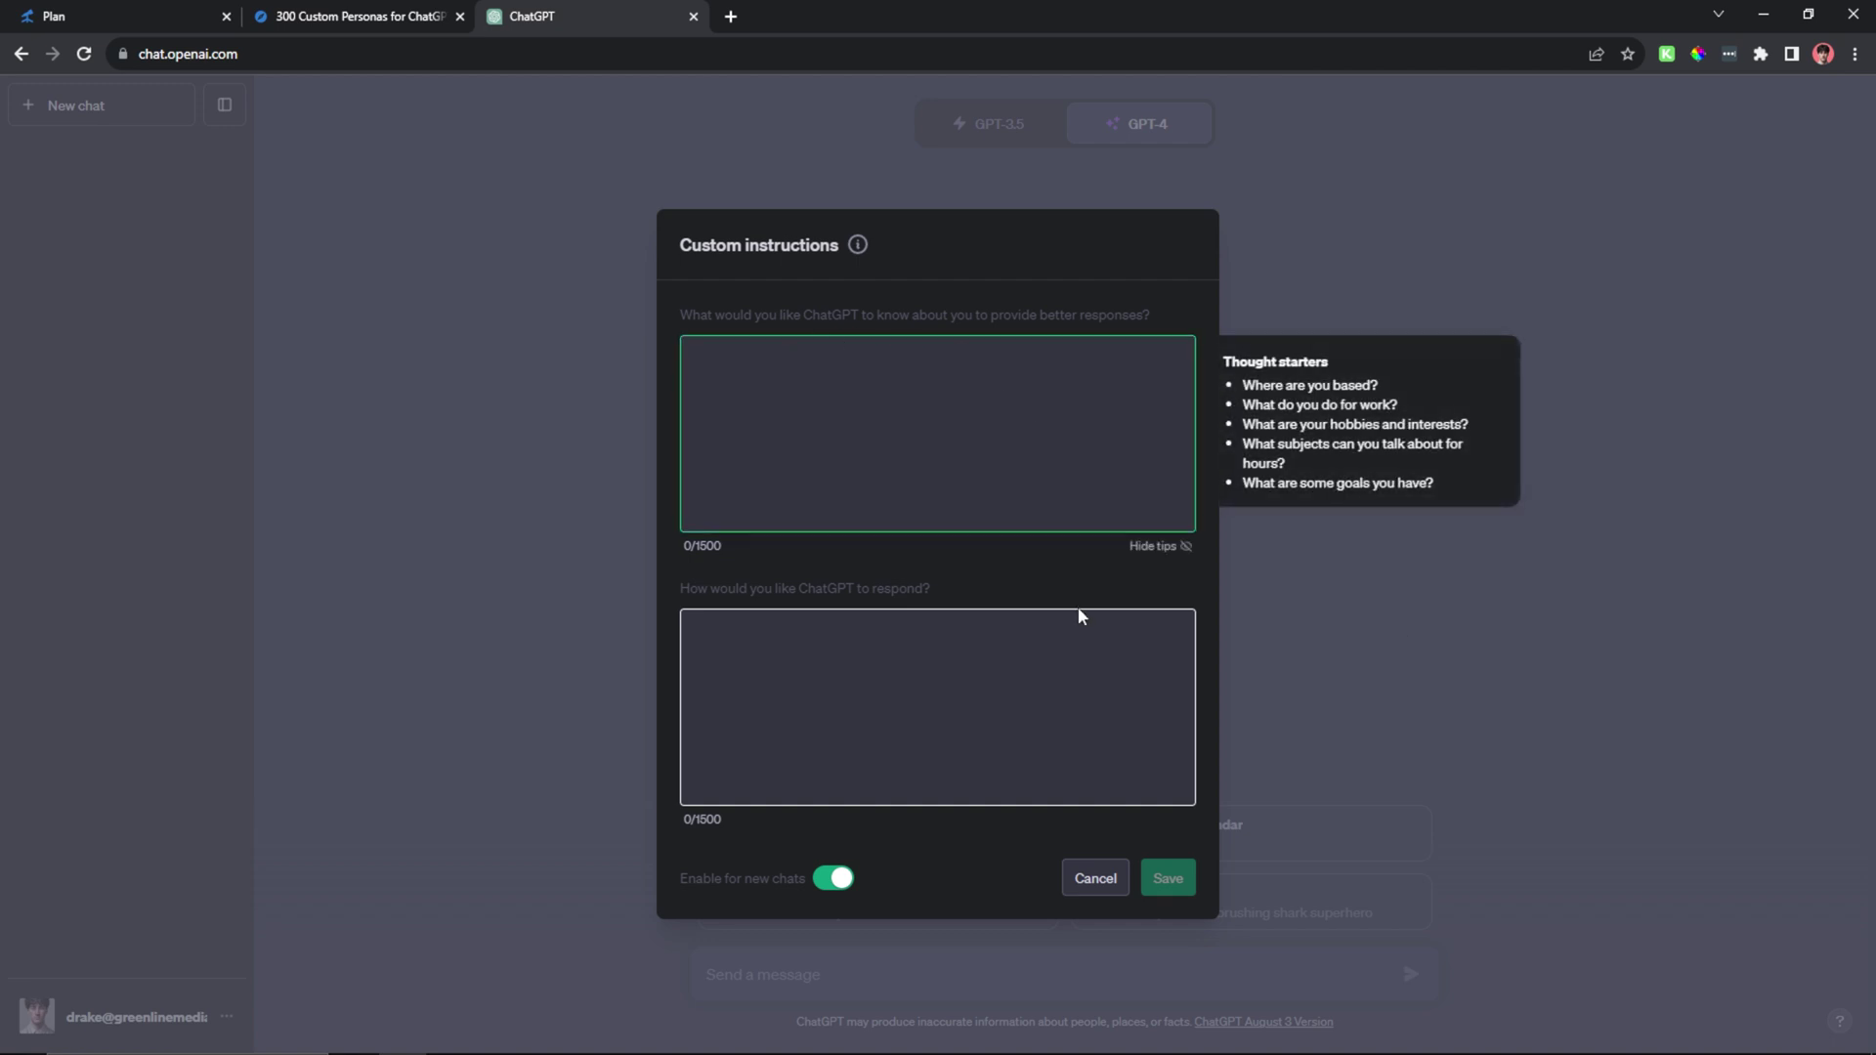
left_click(850, 664)
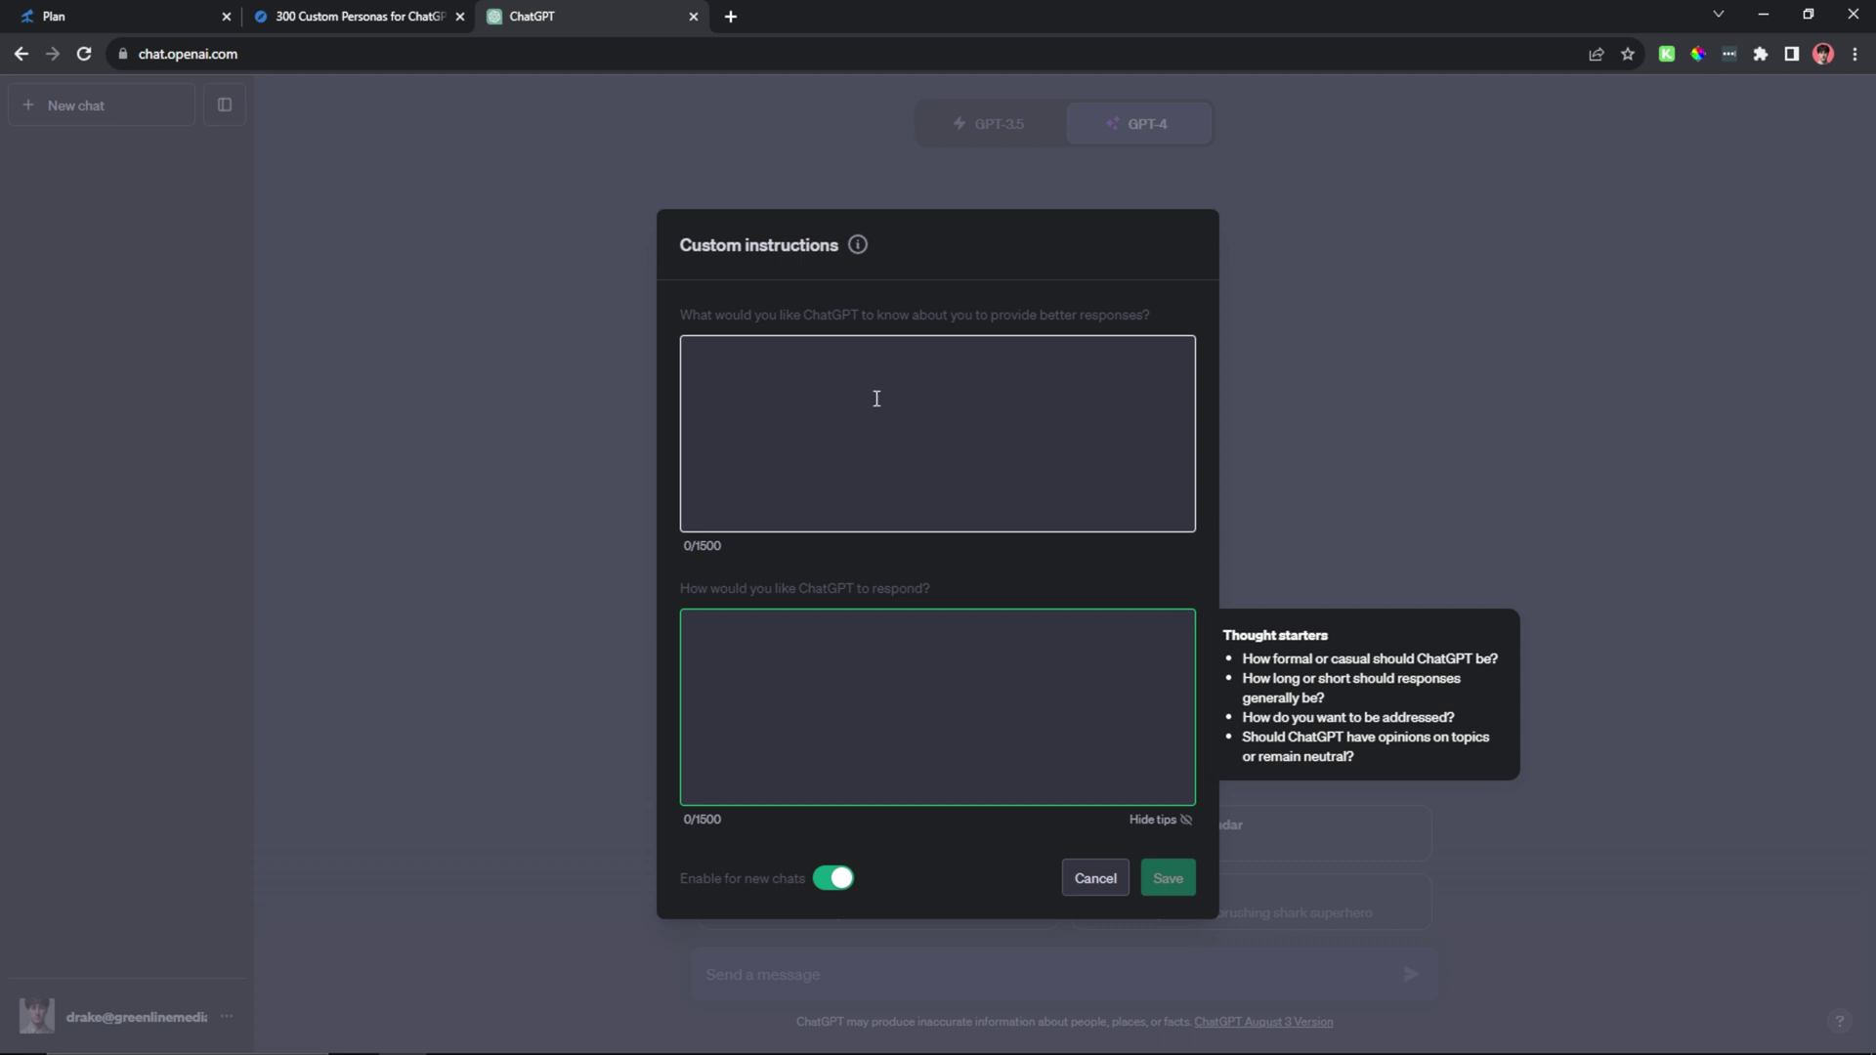
left_click(809, 395)
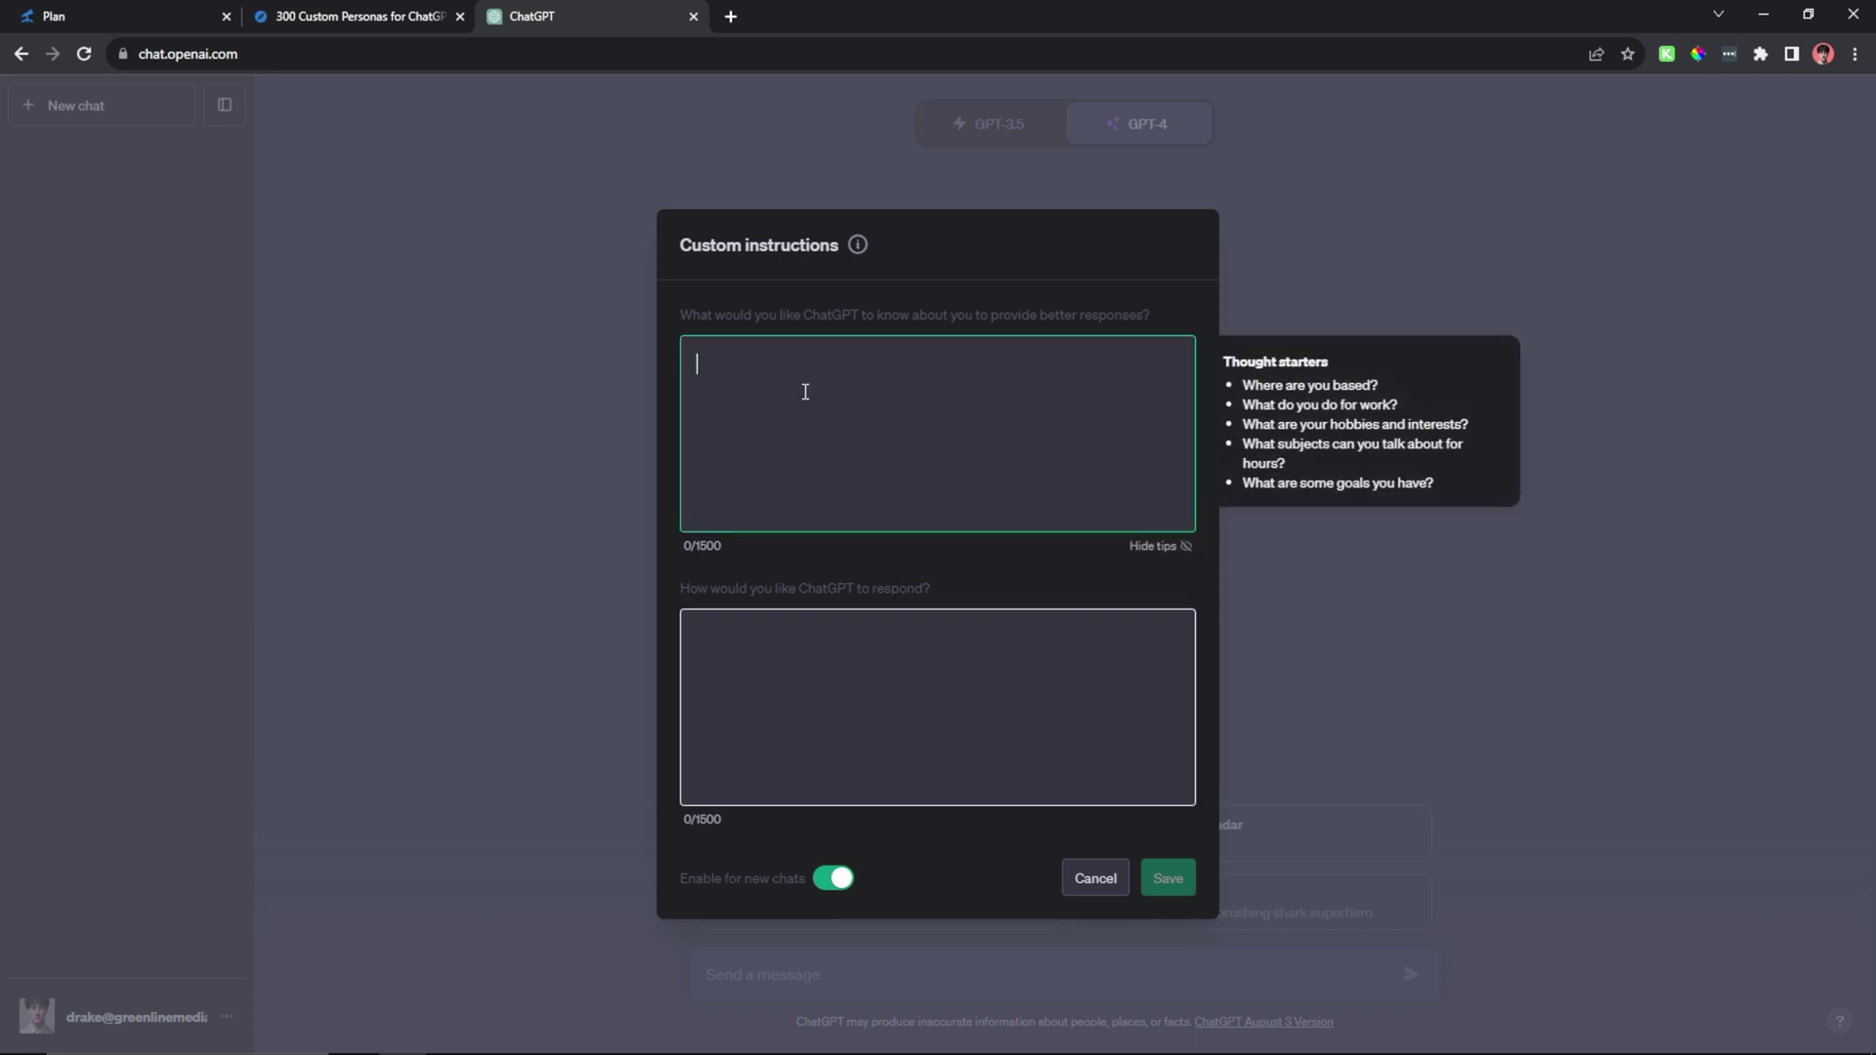
- On the Notion personas page, open University Professor from the Education category
left_click(384, 20)
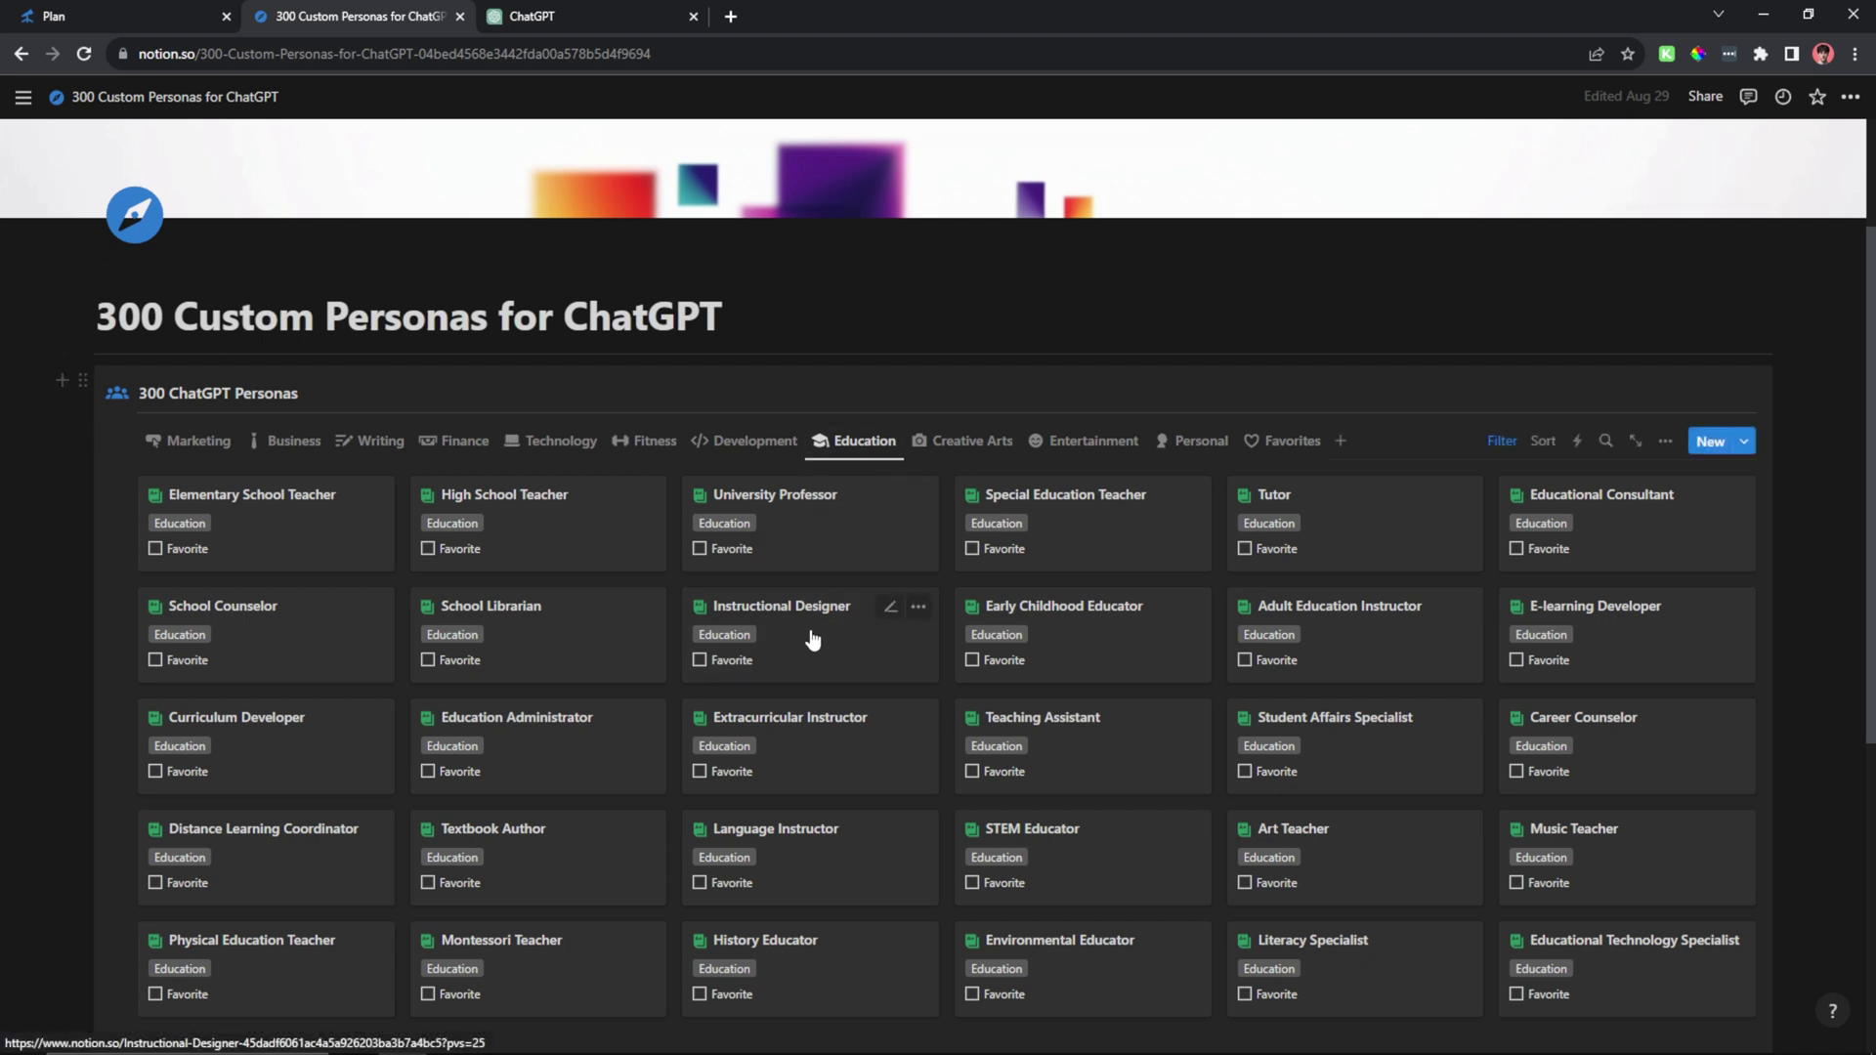
left_click(199, 440)
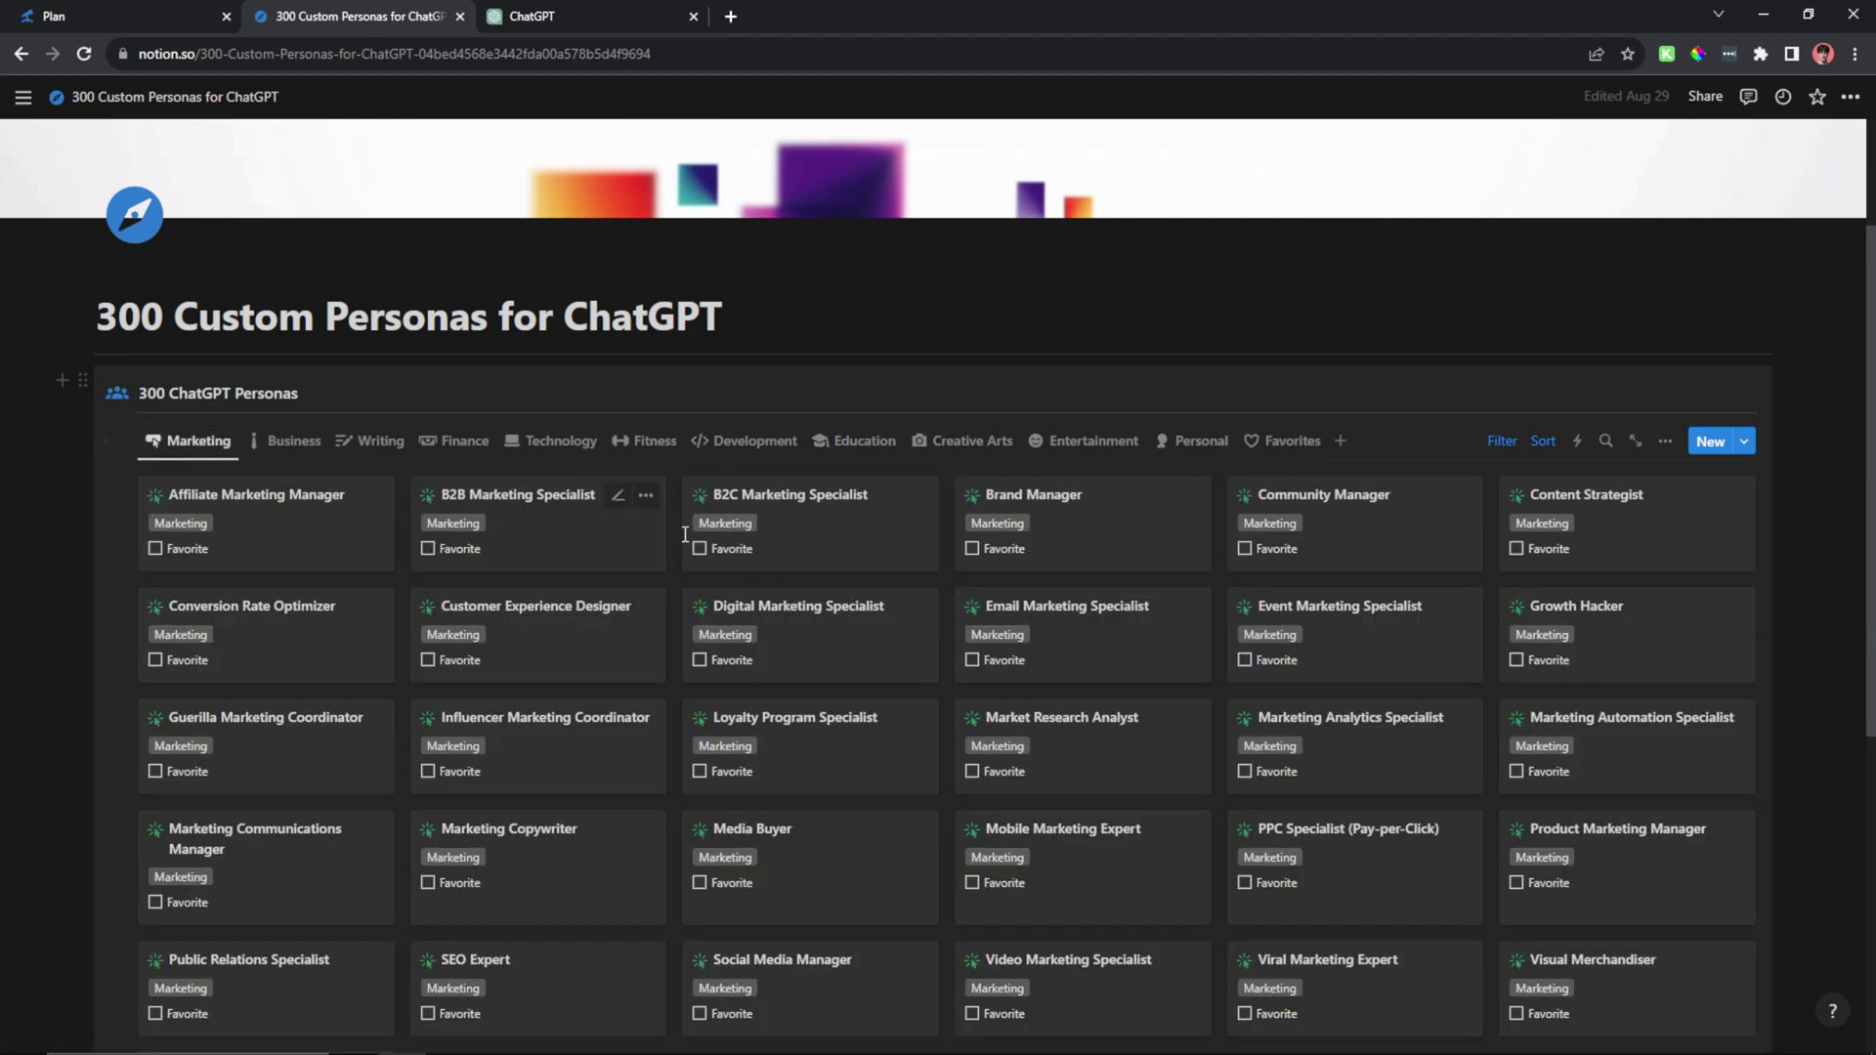
scroll(770, 545, "down", 2)
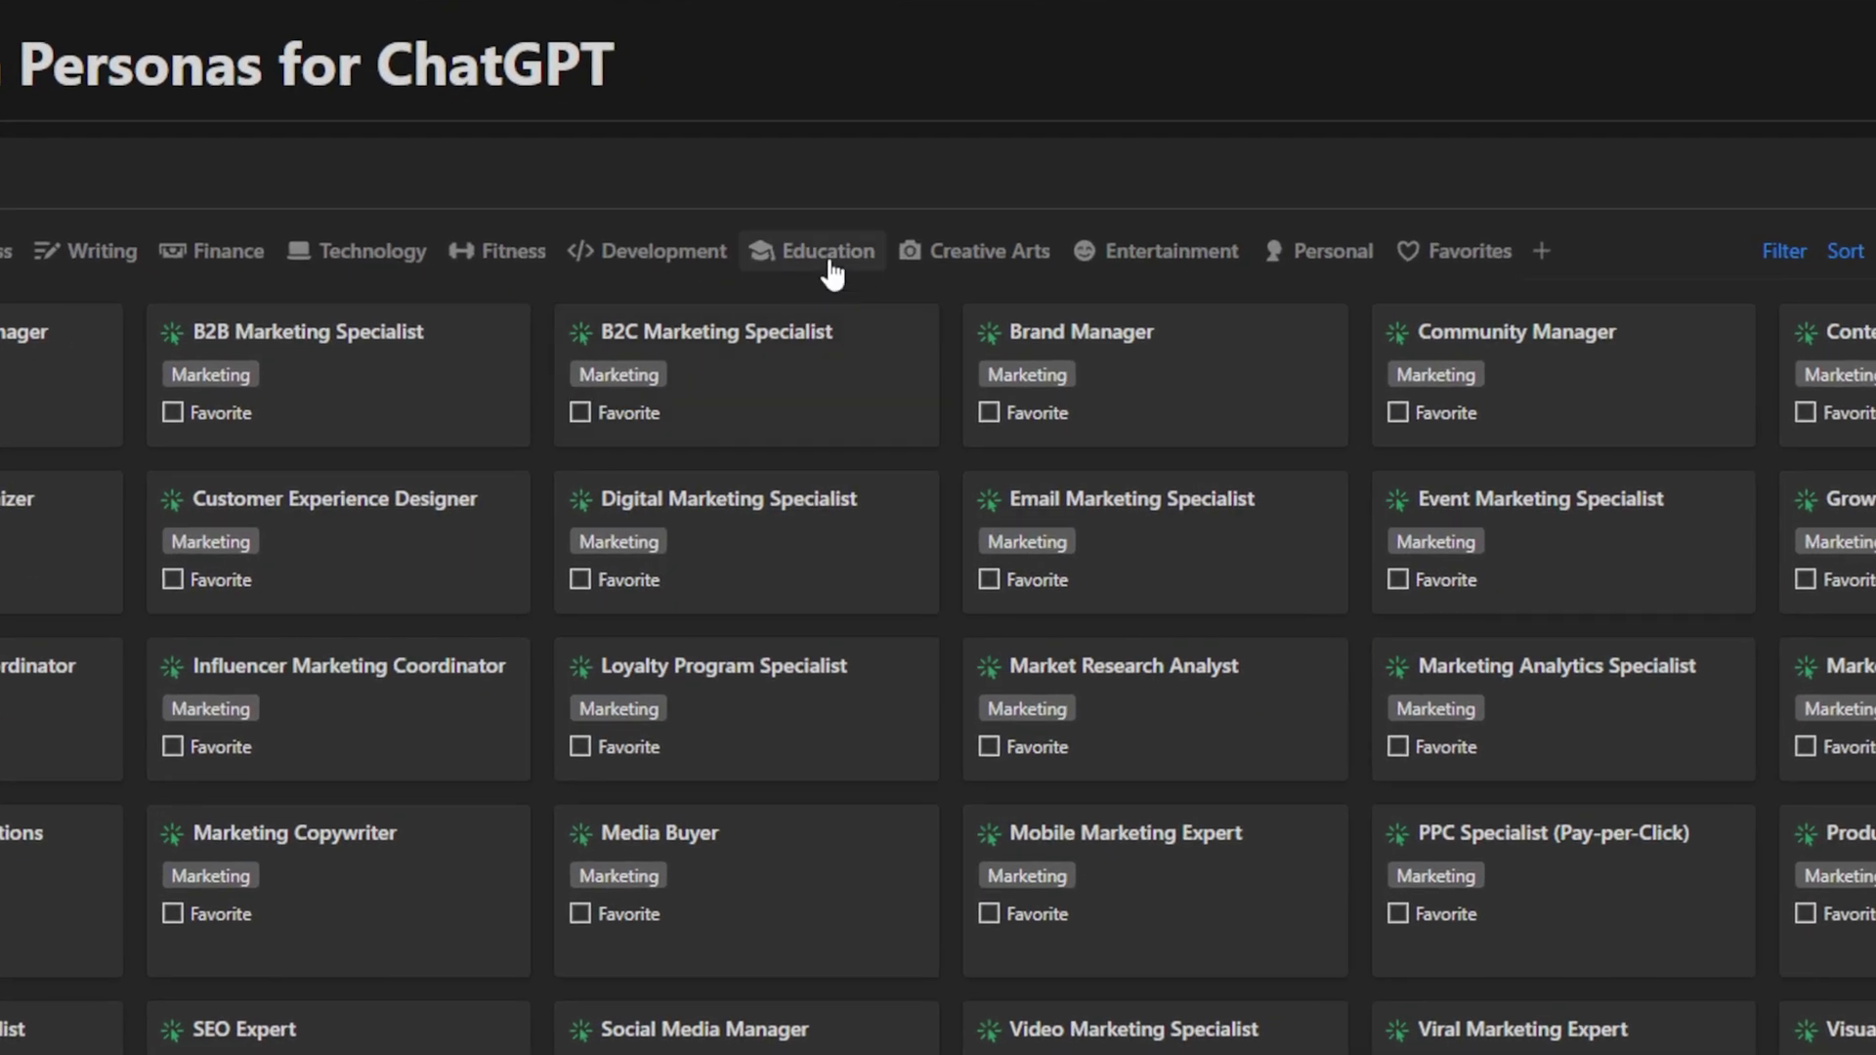
left_click(829, 264)
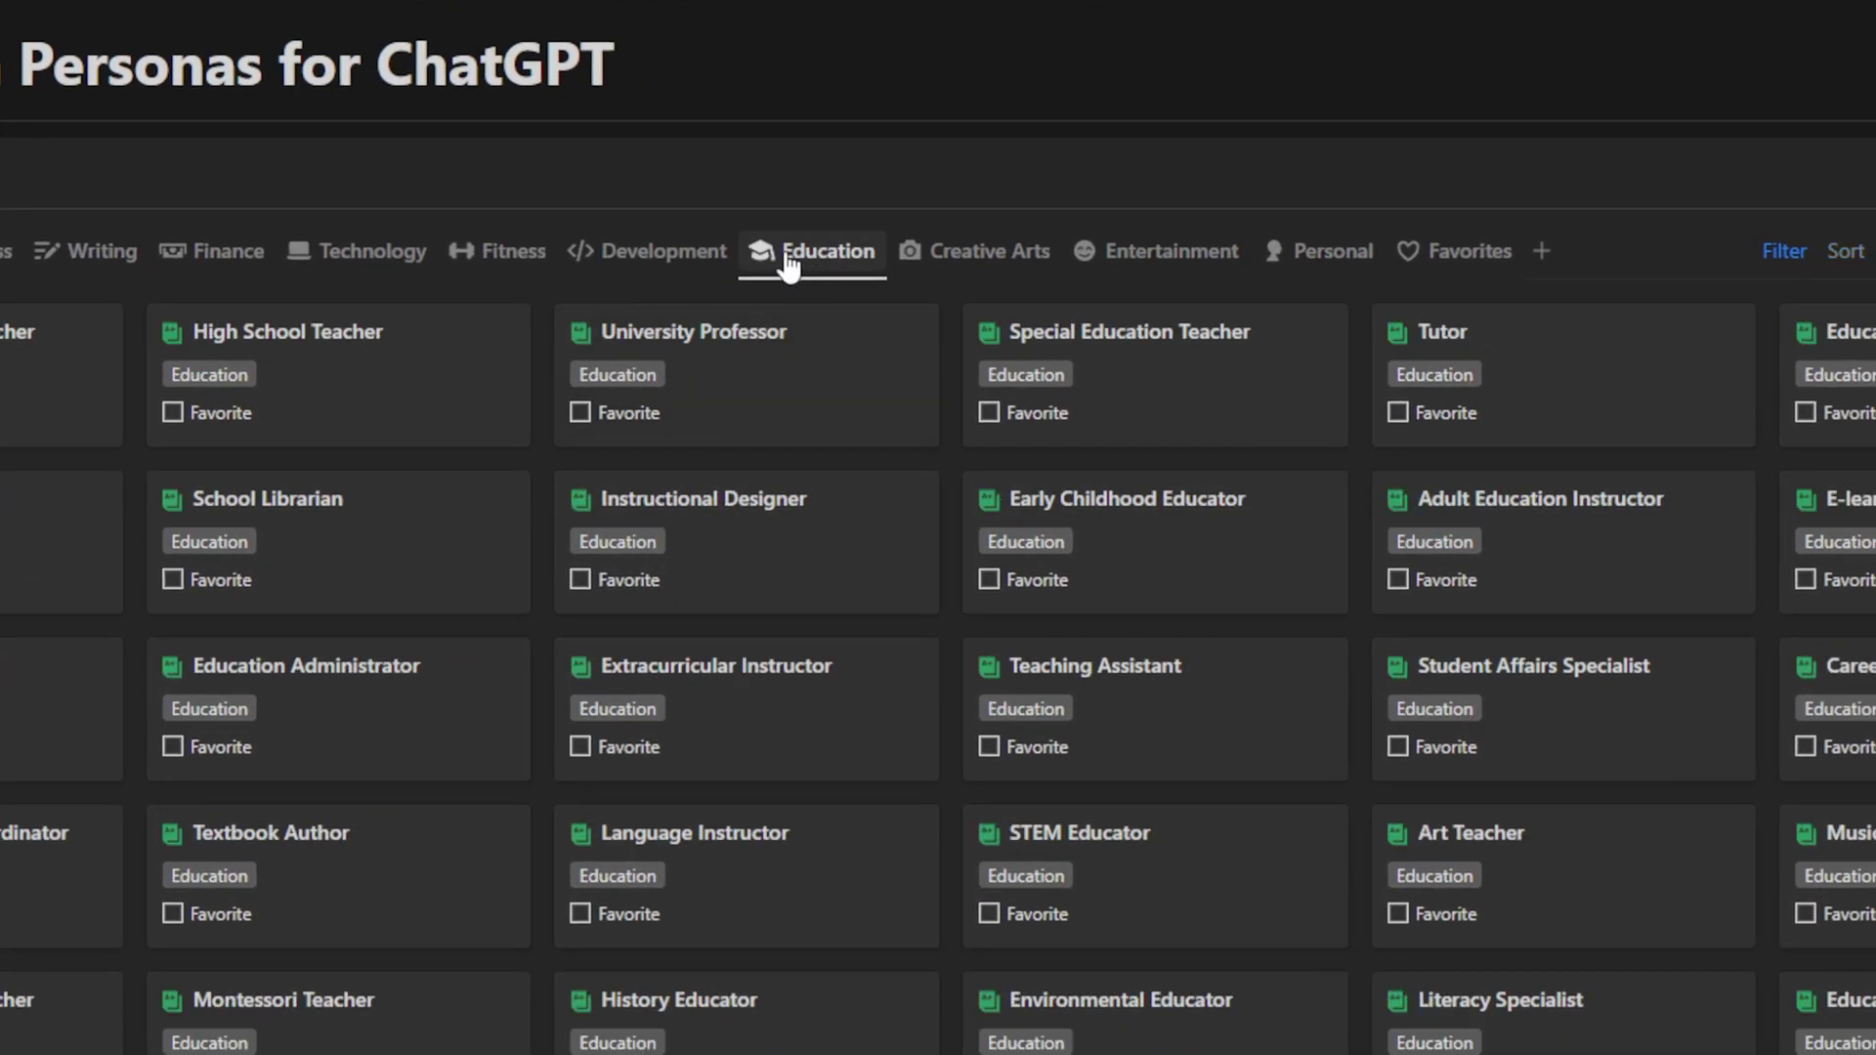
left_click(728, 405)
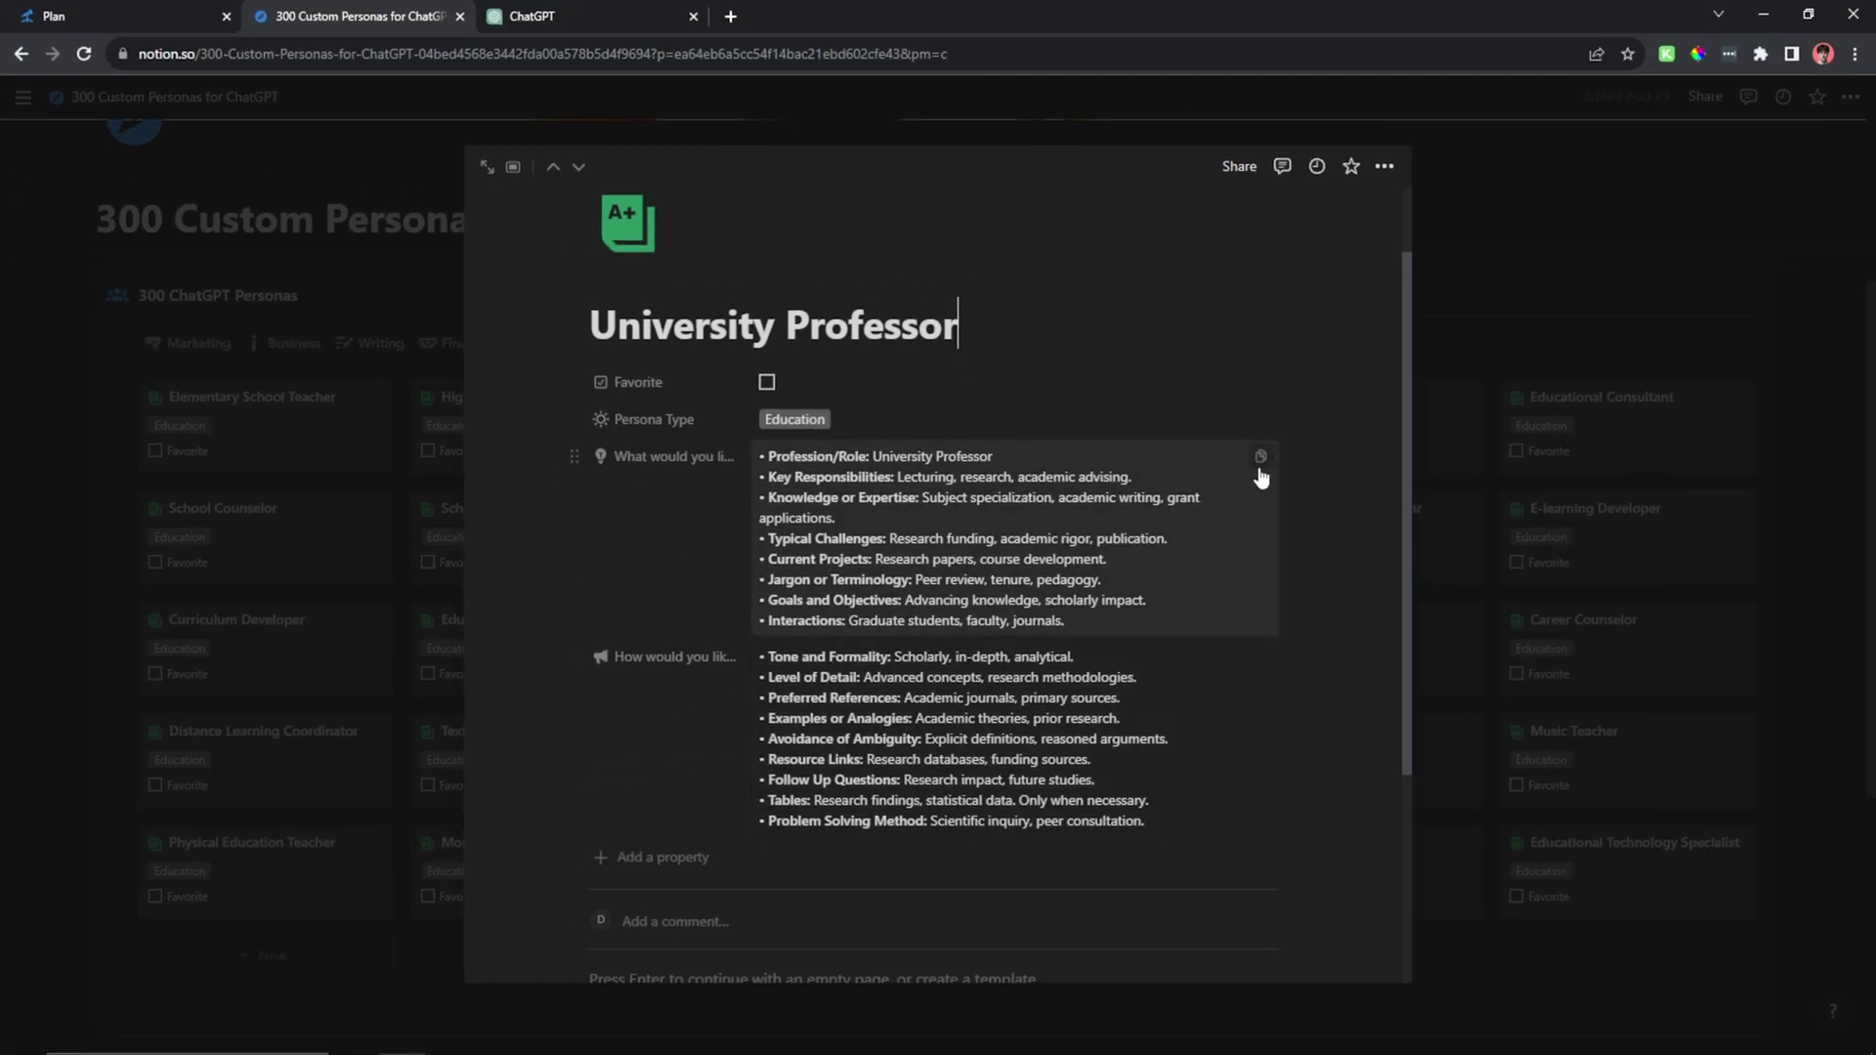
- Copy the University Professor background and response preferences from Notion into the two boxes
left_click(1261, 458)
left_click(513, 16)
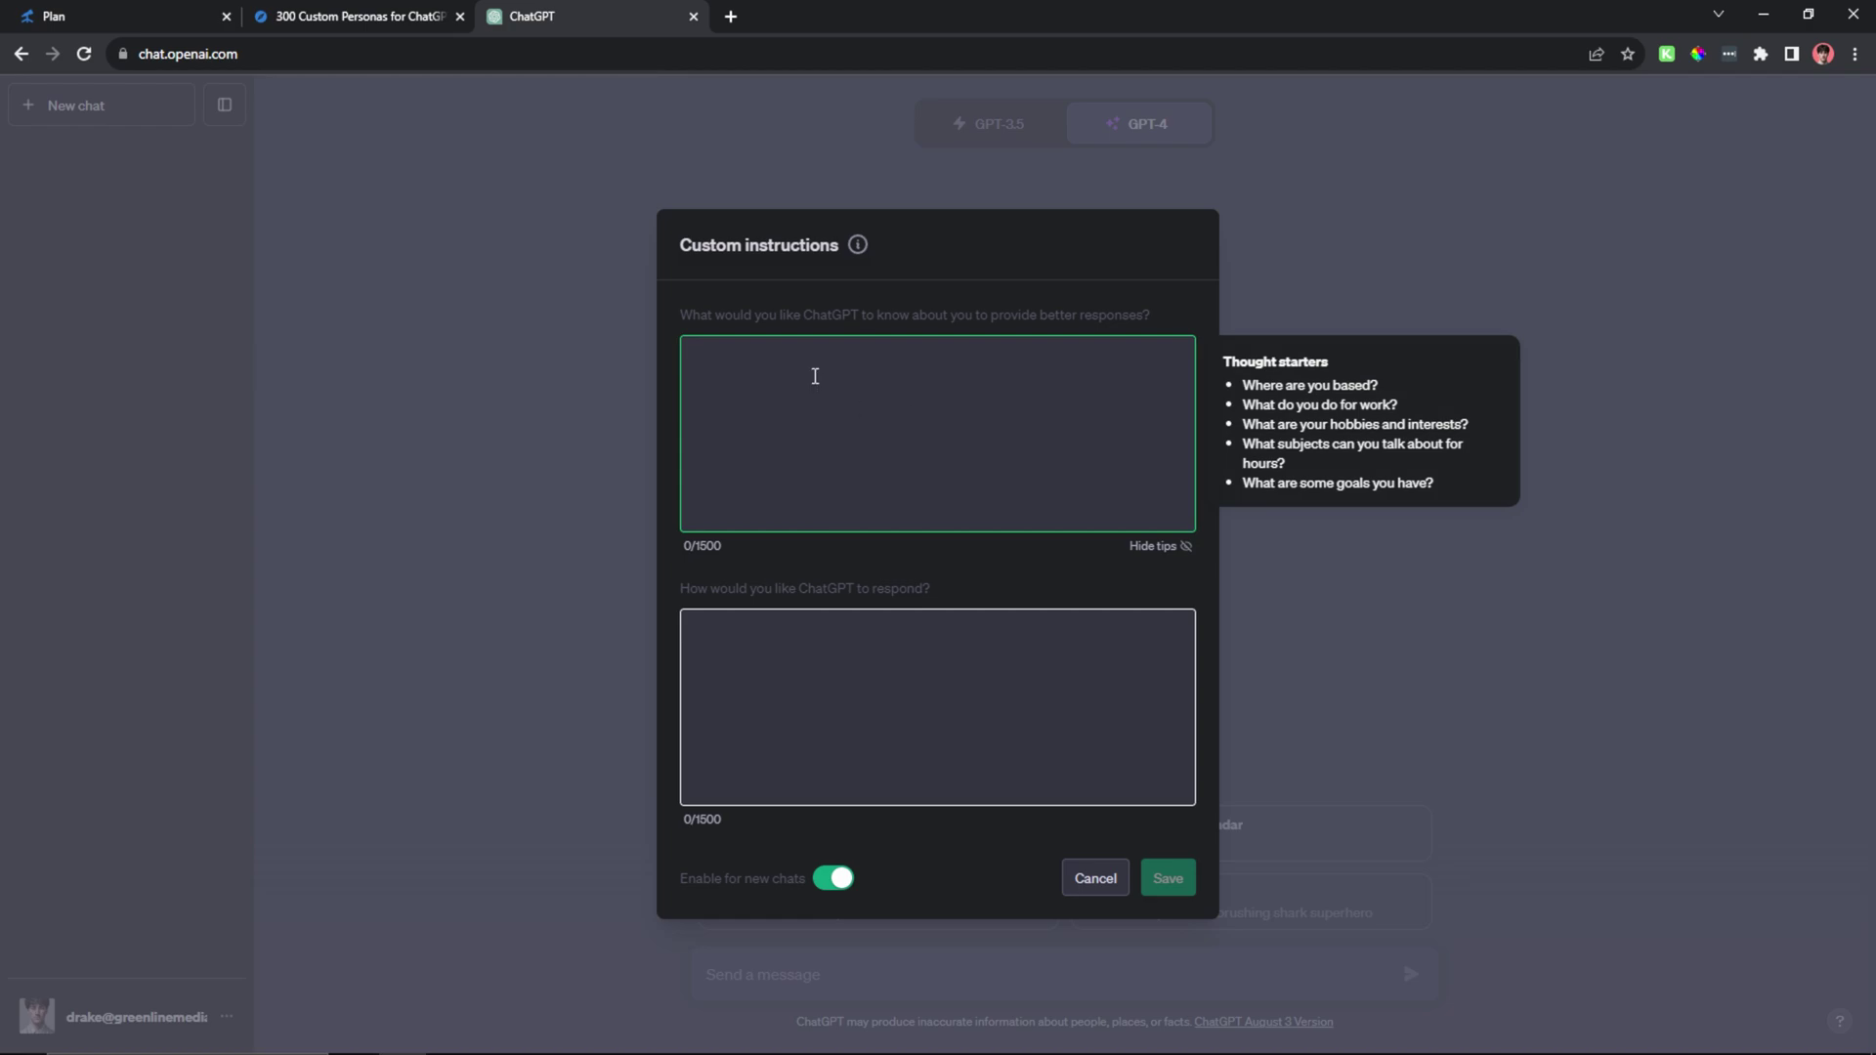
key("ctrl+v")
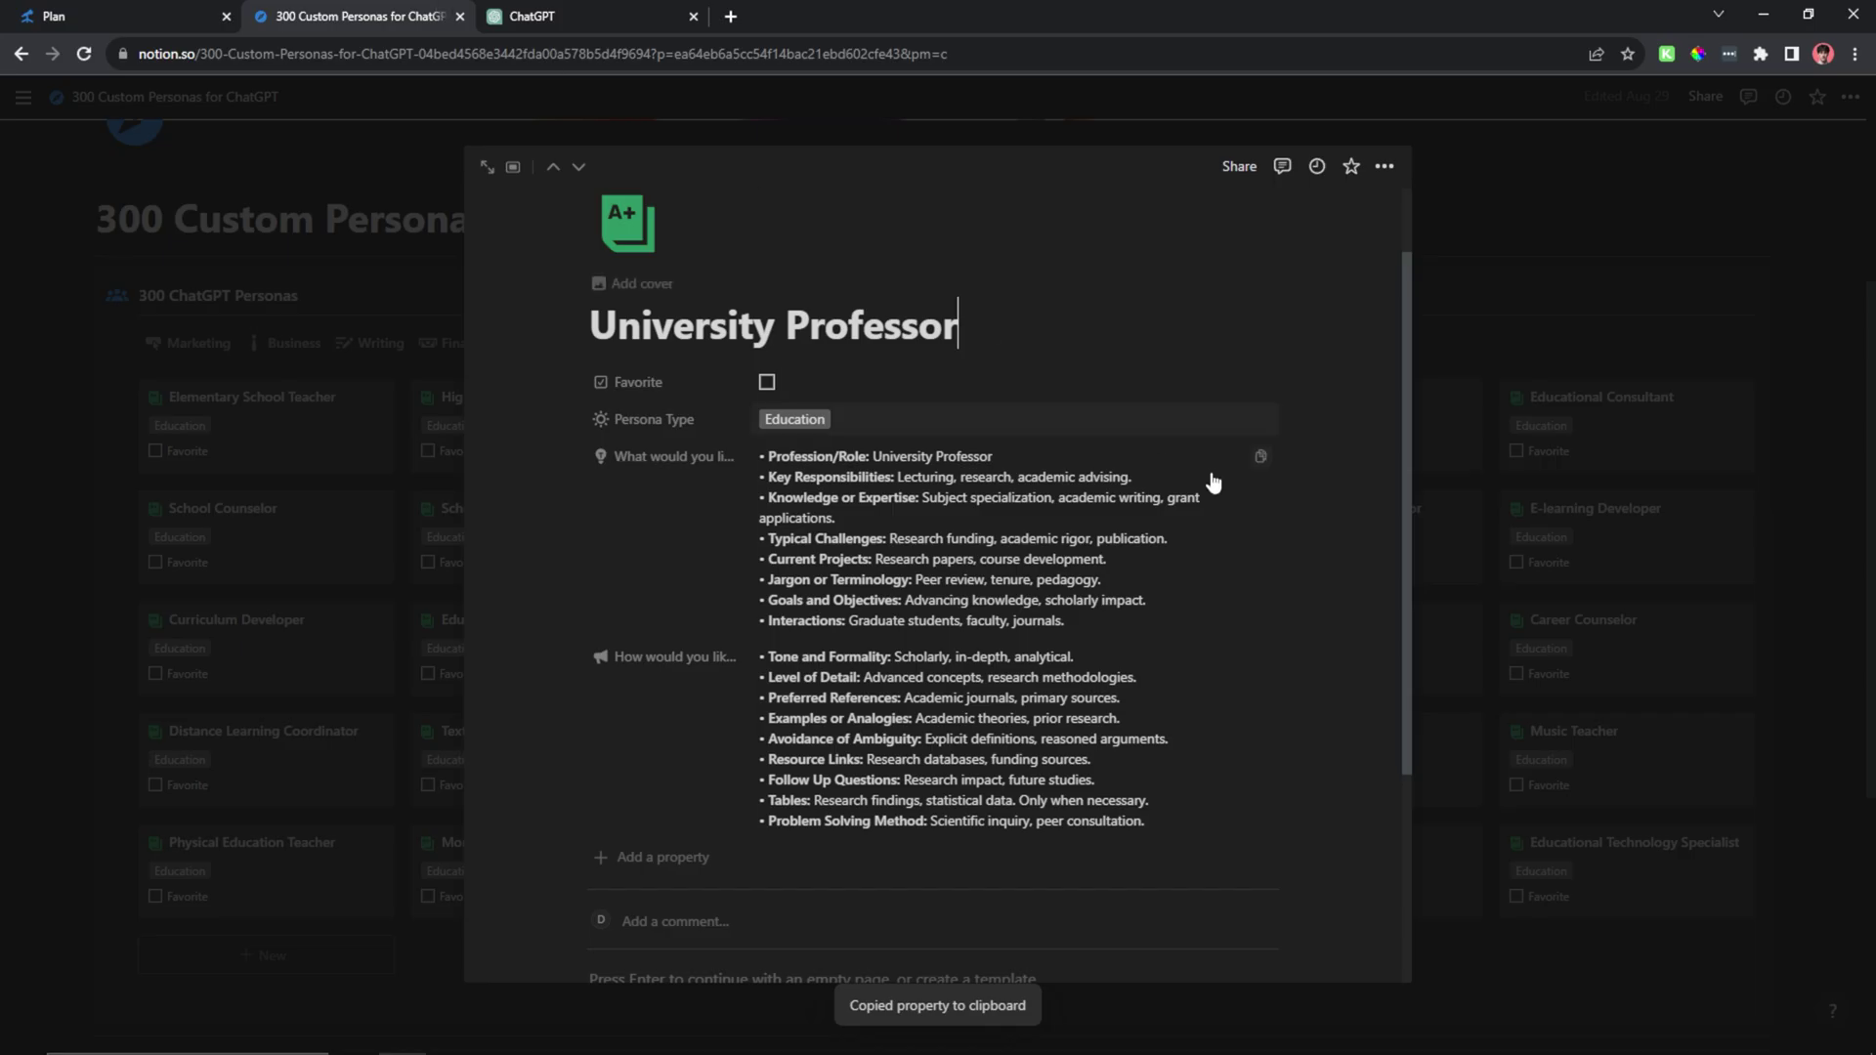
left_click(357, 15)
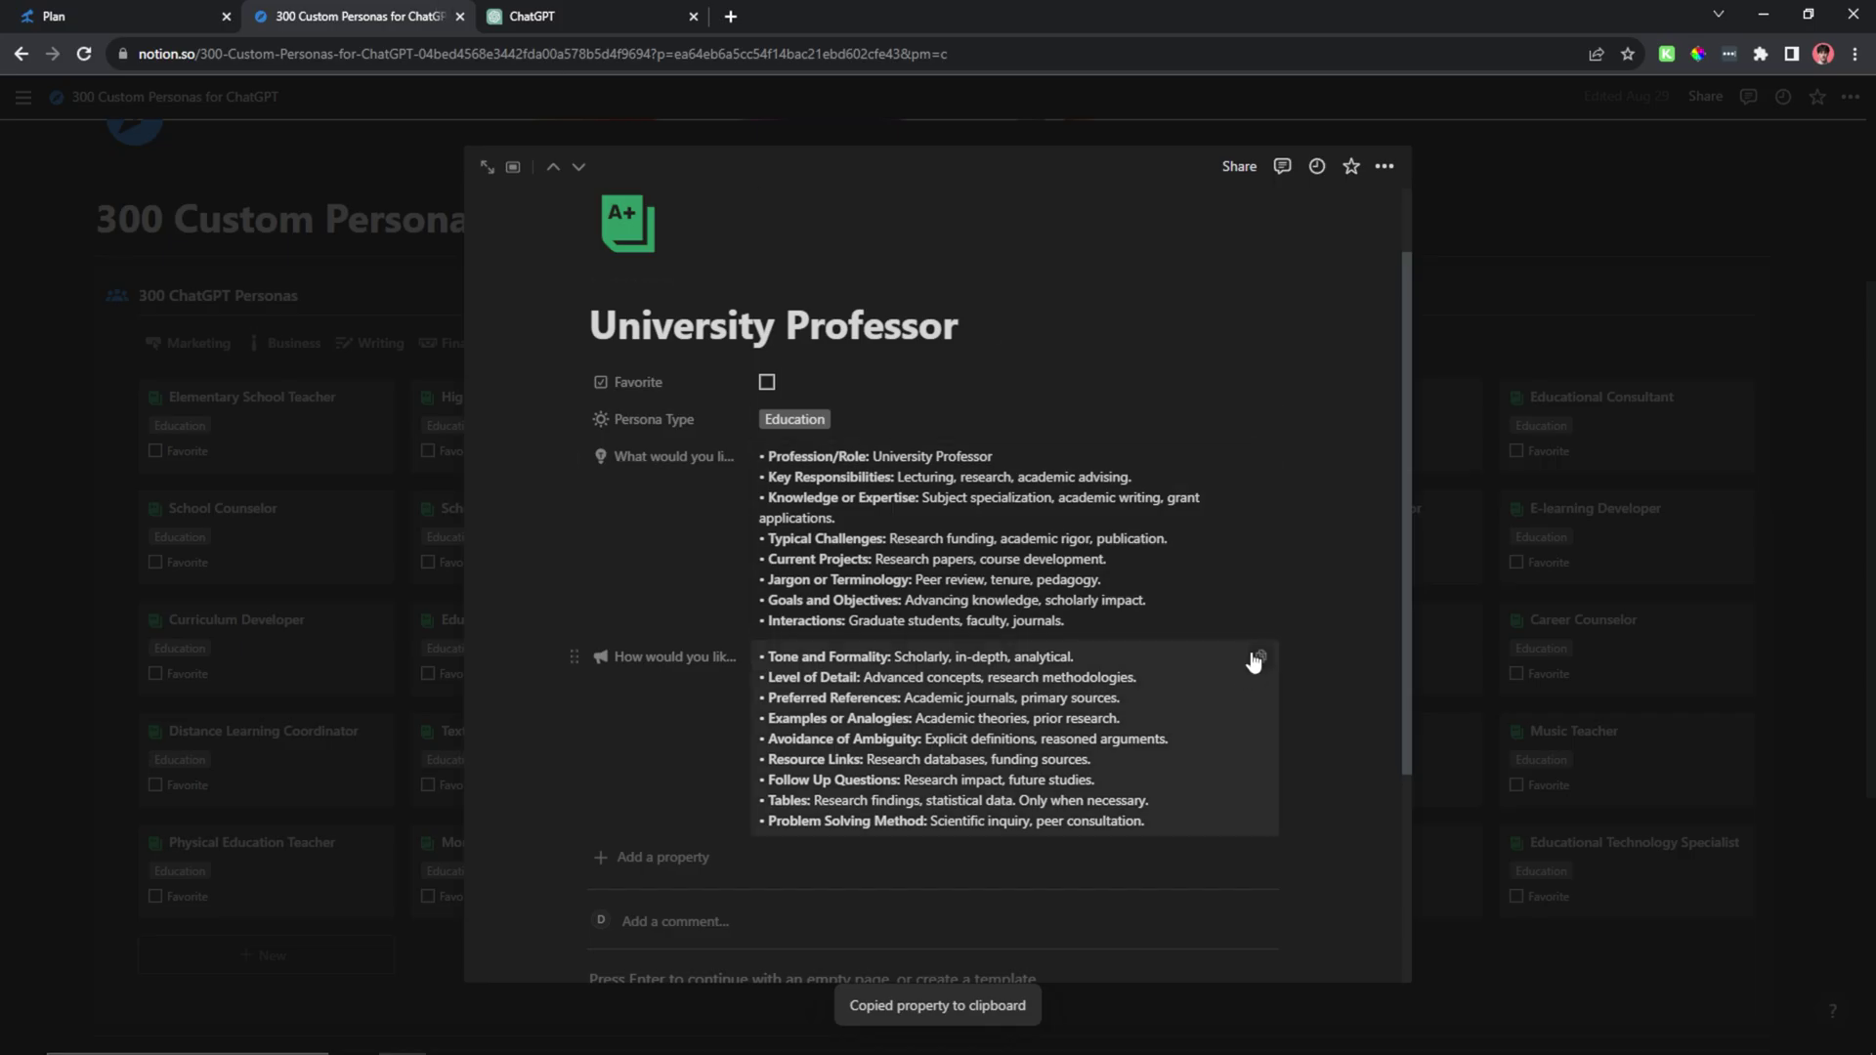
left_click(1258, 657)
left_click(645, 13)
left_click(870, 648)
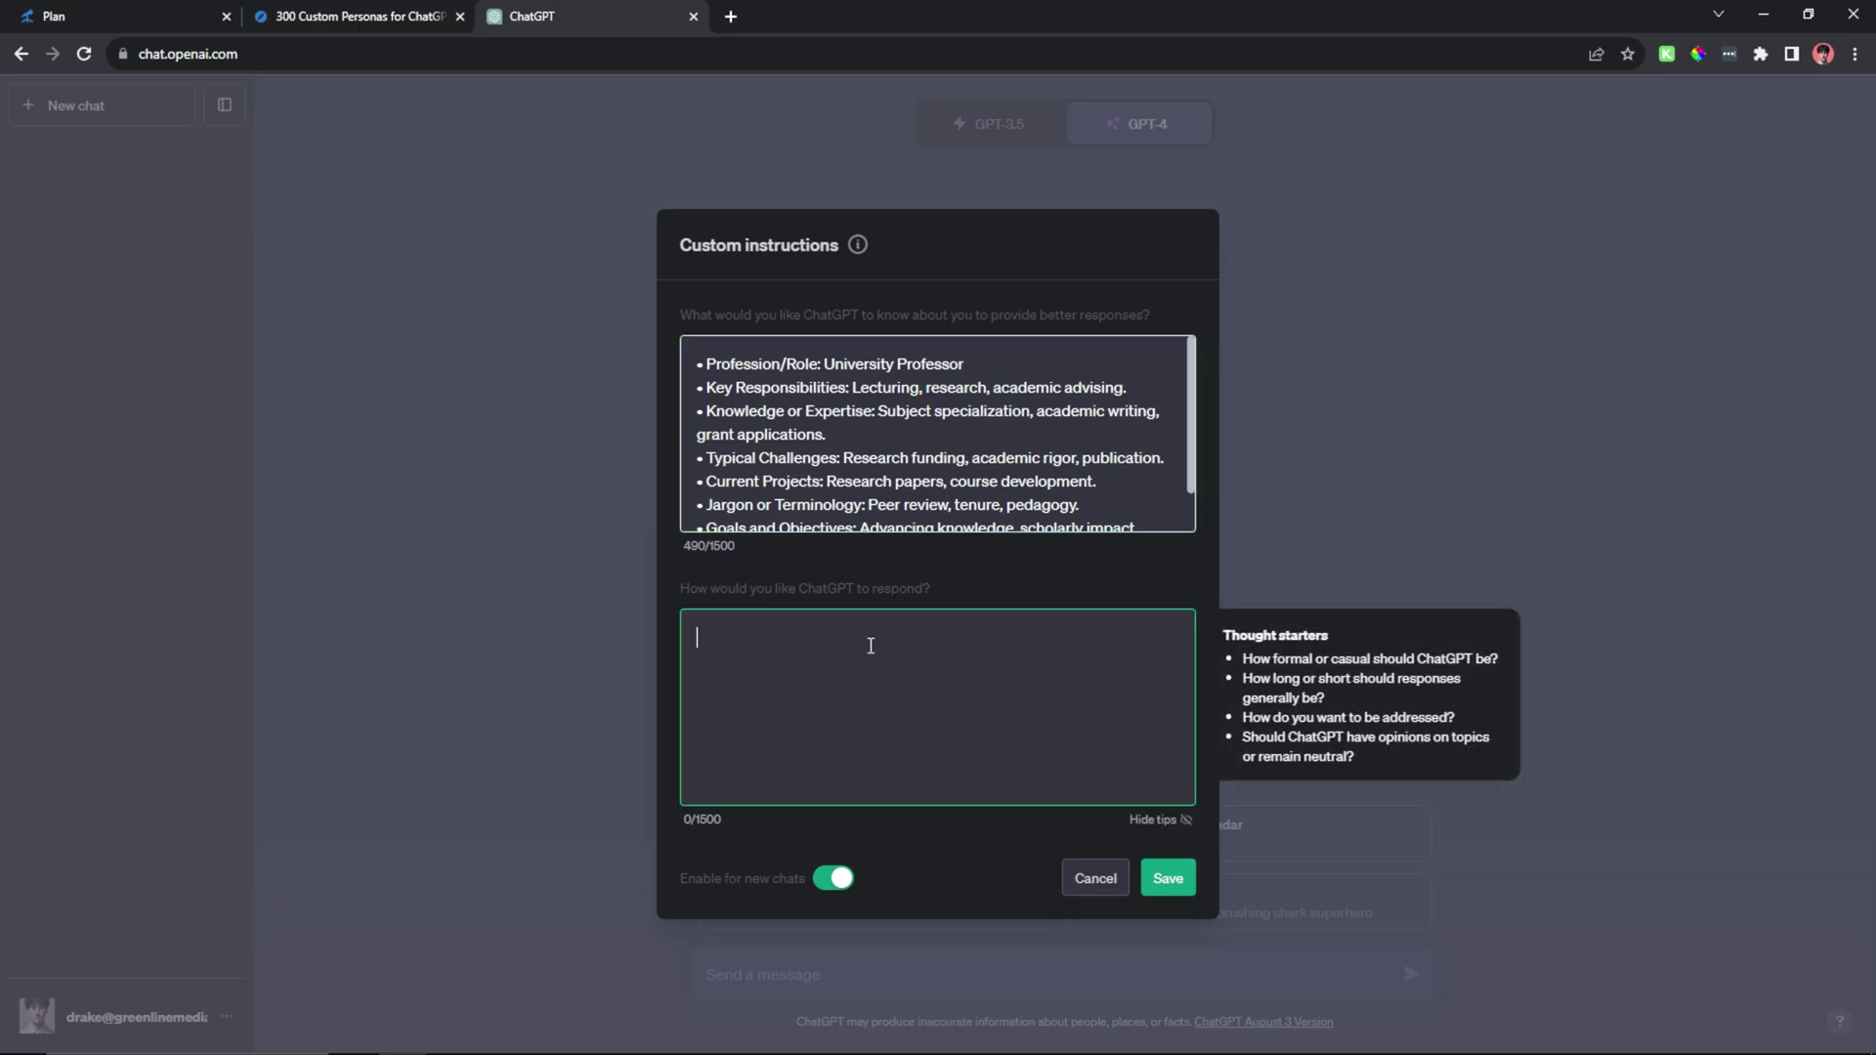
key("ctrl+v")
- Review the pasted persona text and toggle Enable for new chats off and back on
scroll(954, 742, "up", 3)
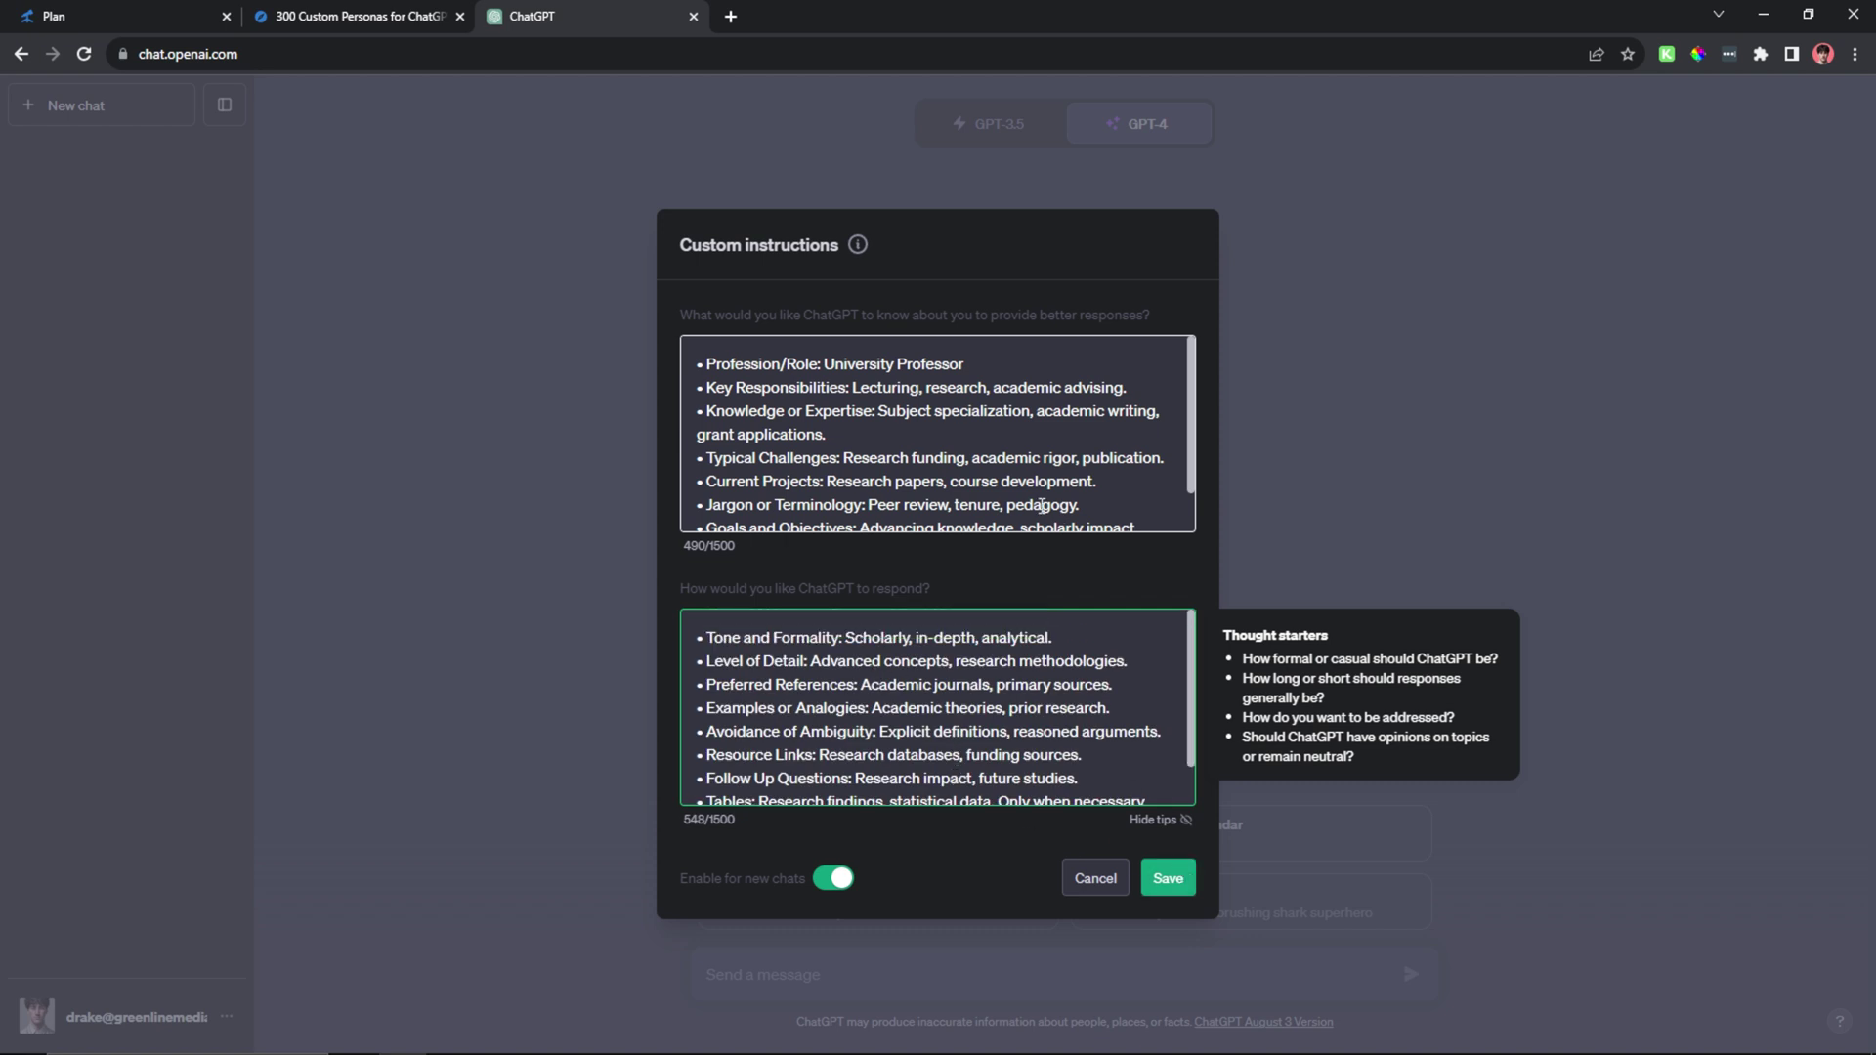
scroll(1036, 505, "down", 2)
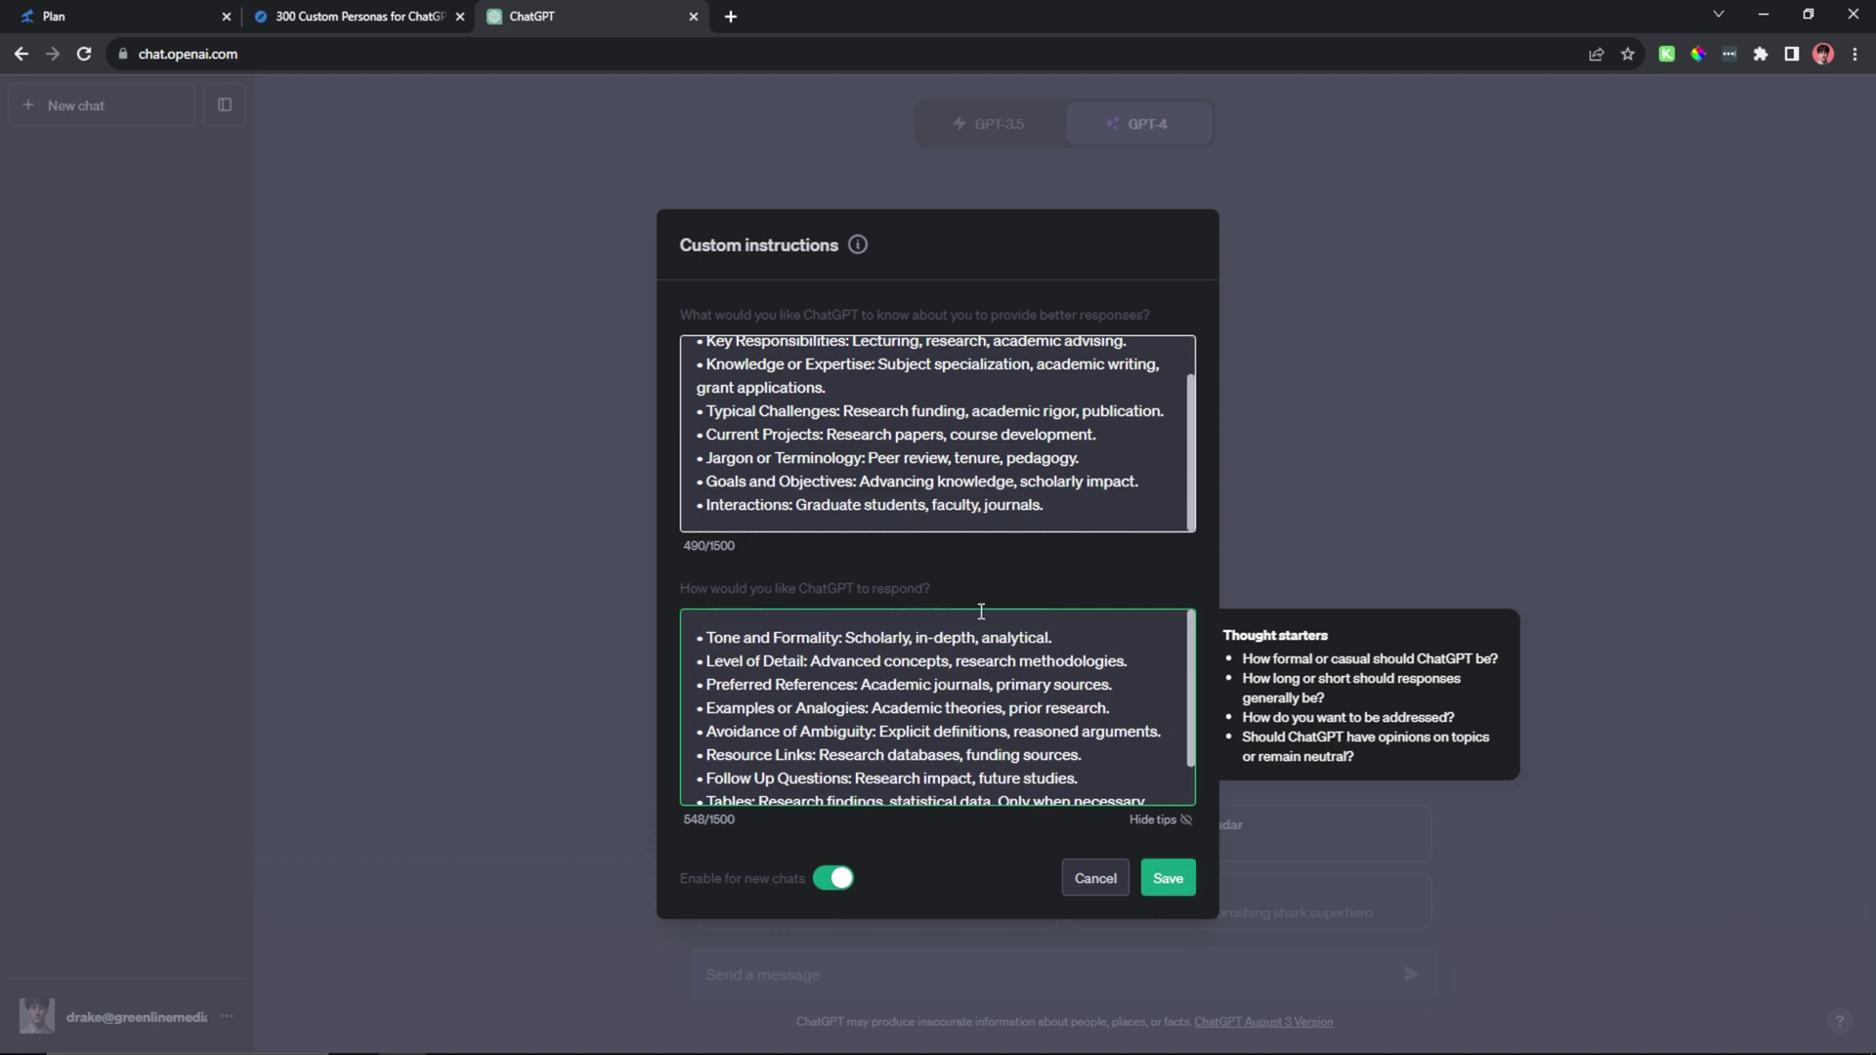
scroll(972, 443, "up", 2)
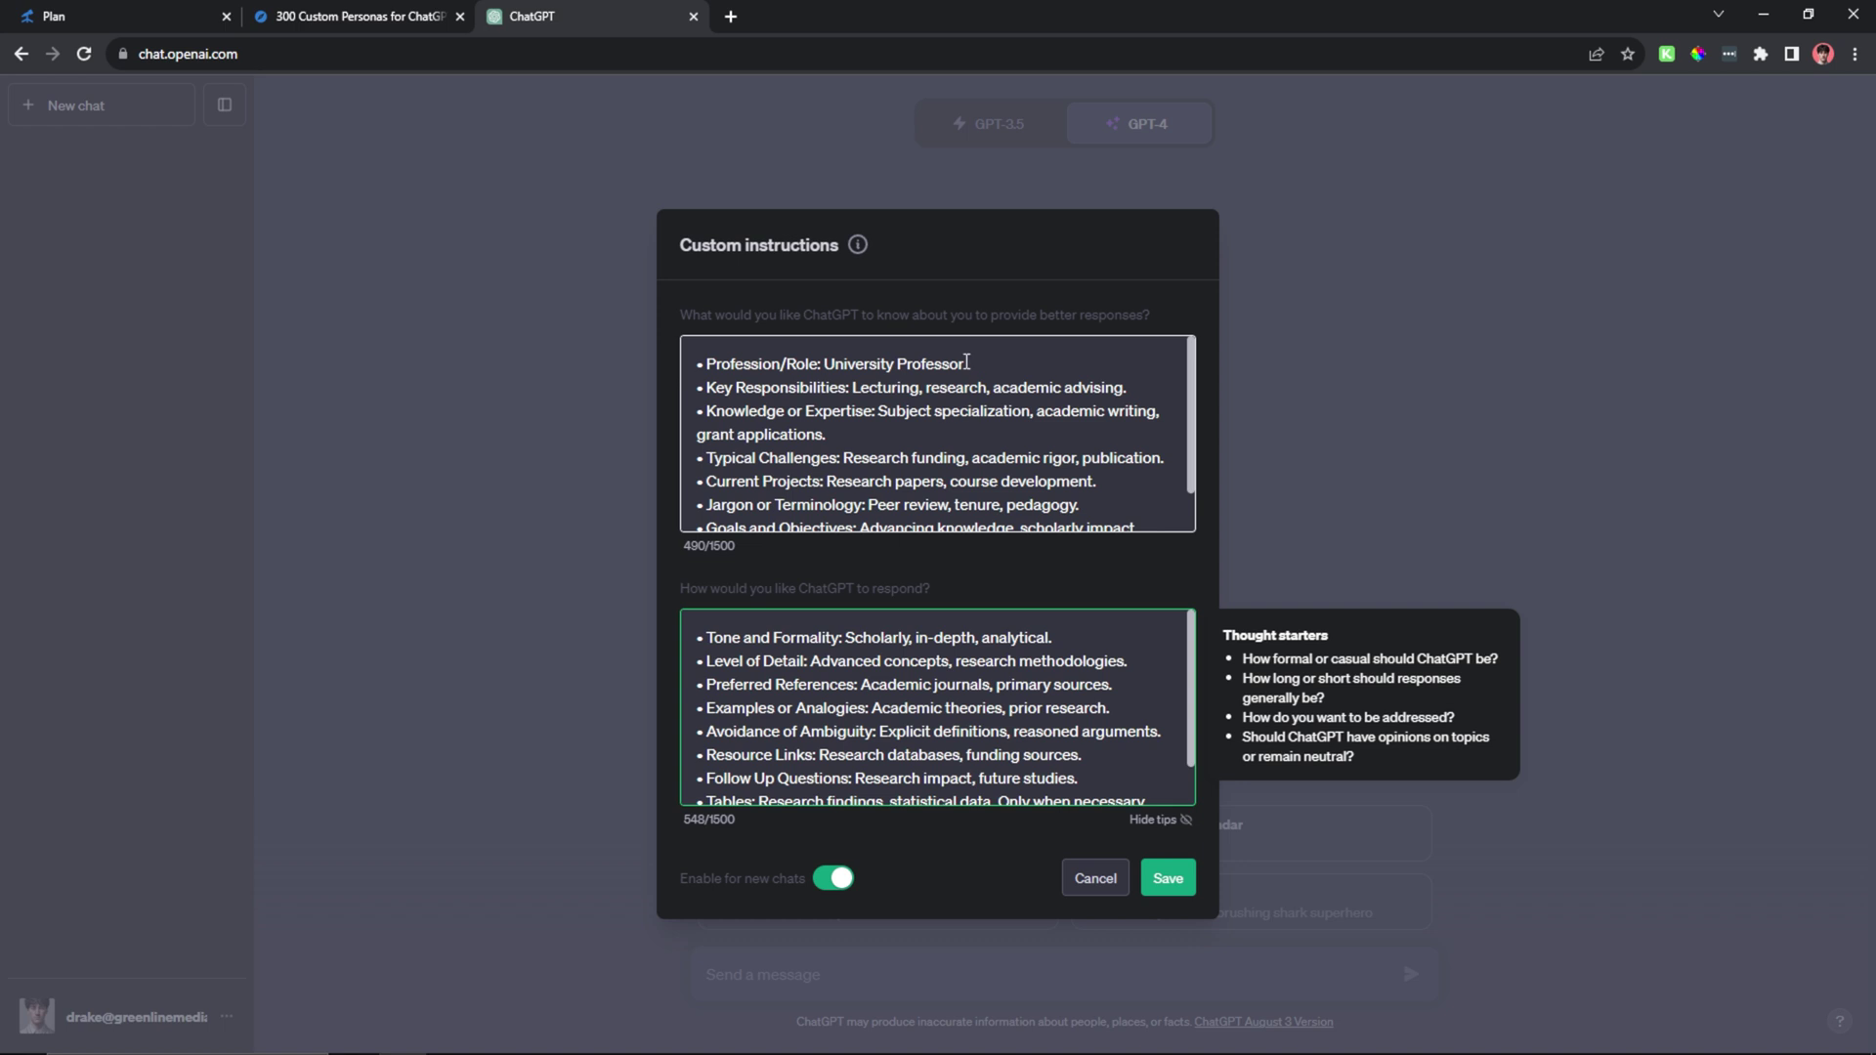
left_click_drag(966, 363, 839, 365)
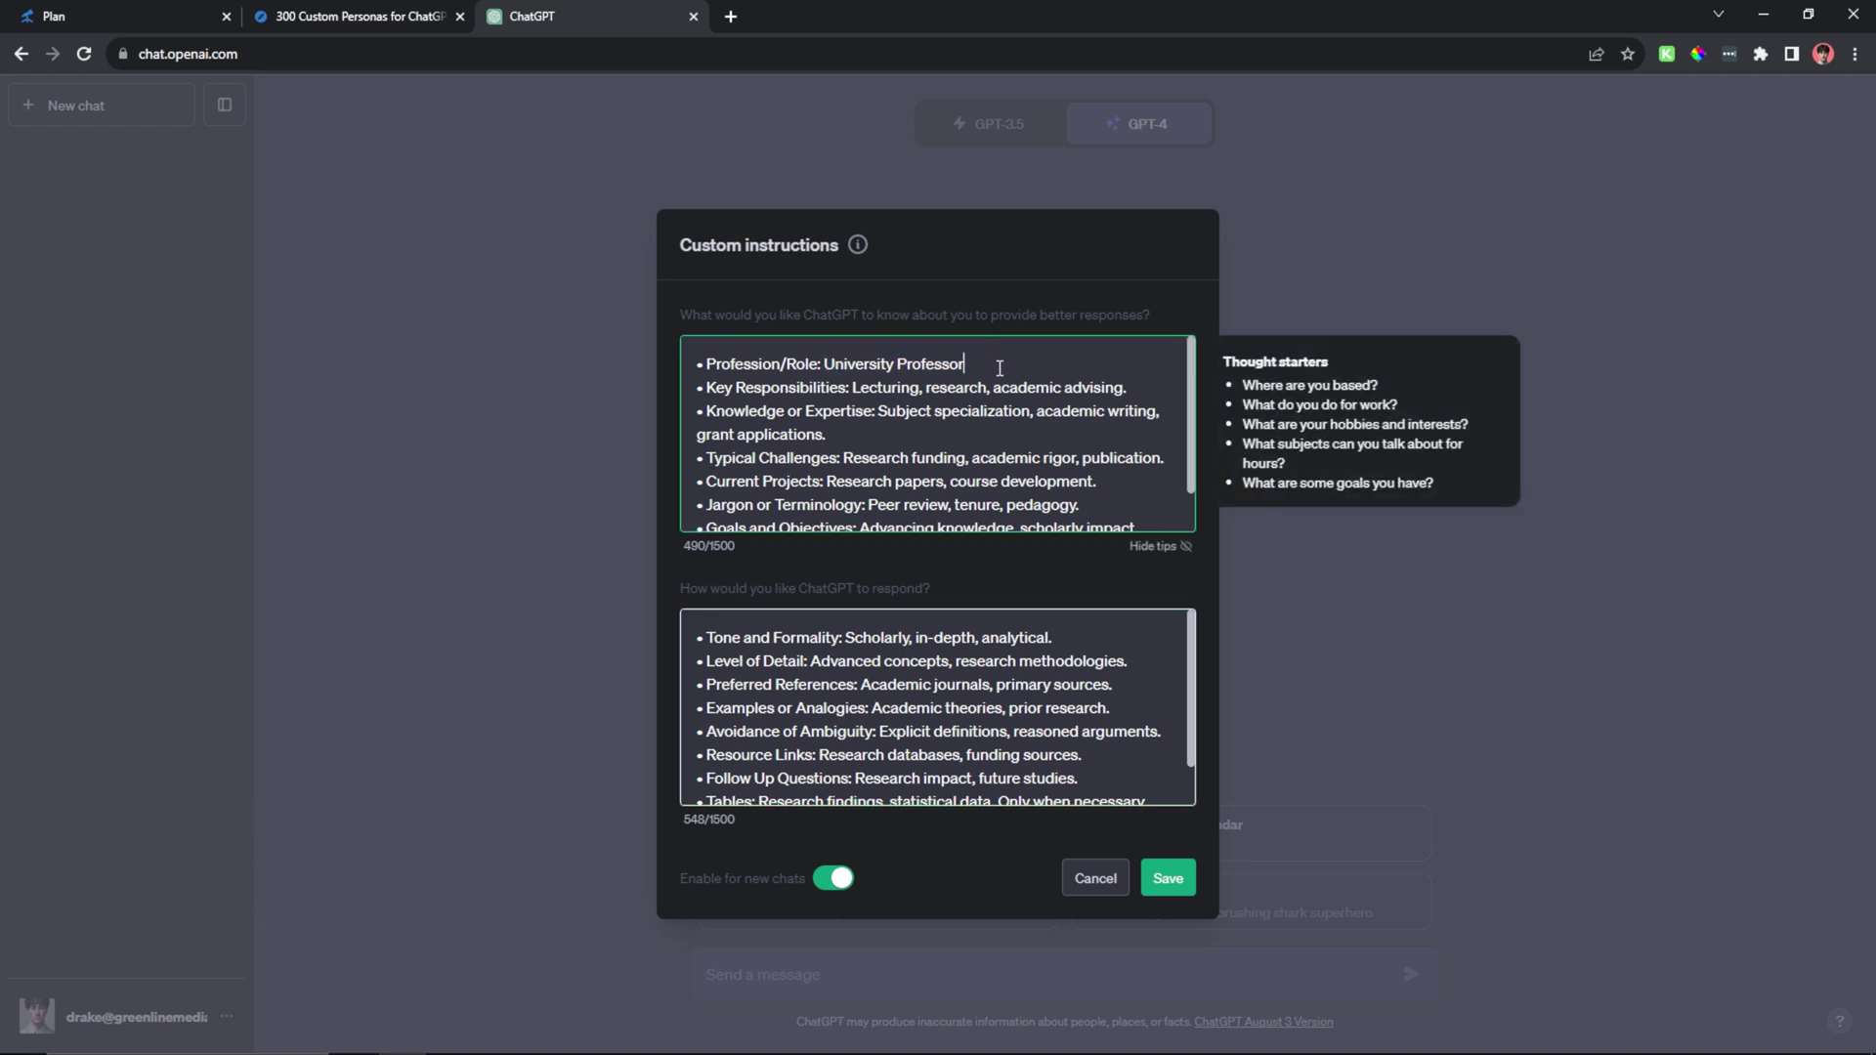
scroll(1036, 723, "down", 2)
left_click(1099, 854)
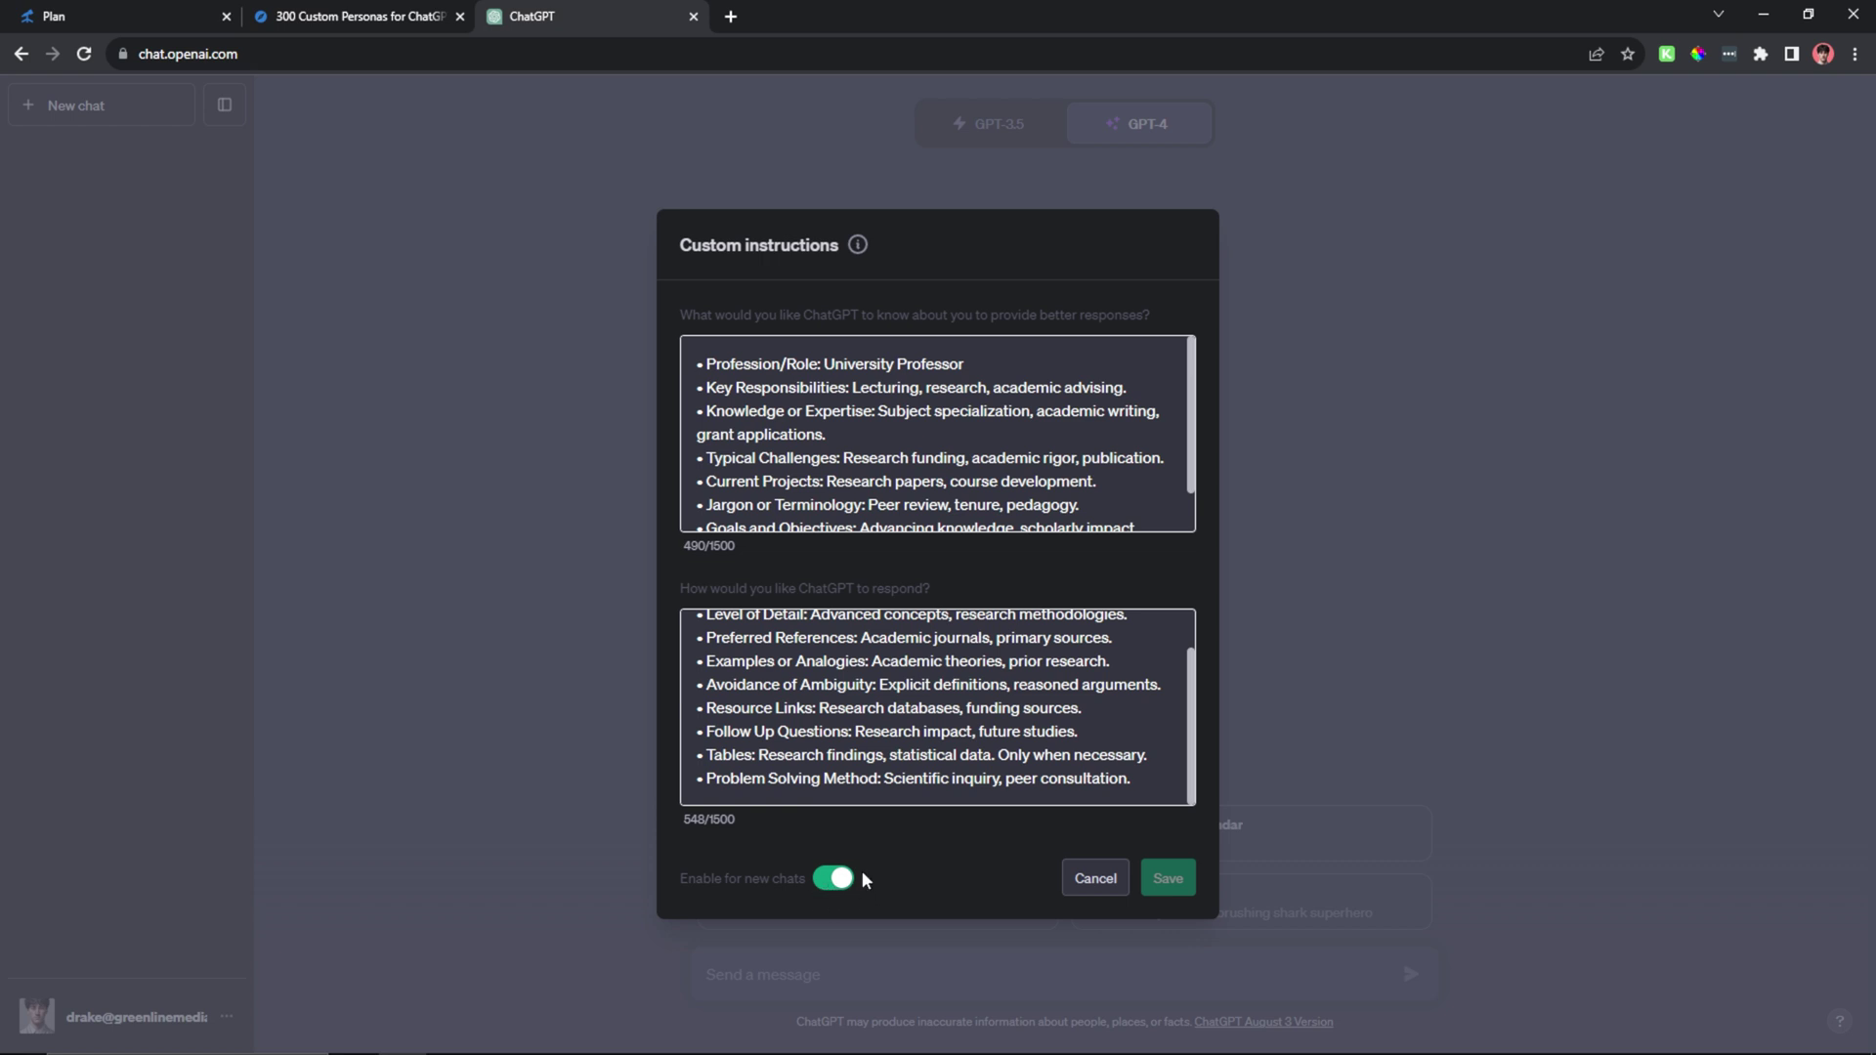
left_click(934, 410)
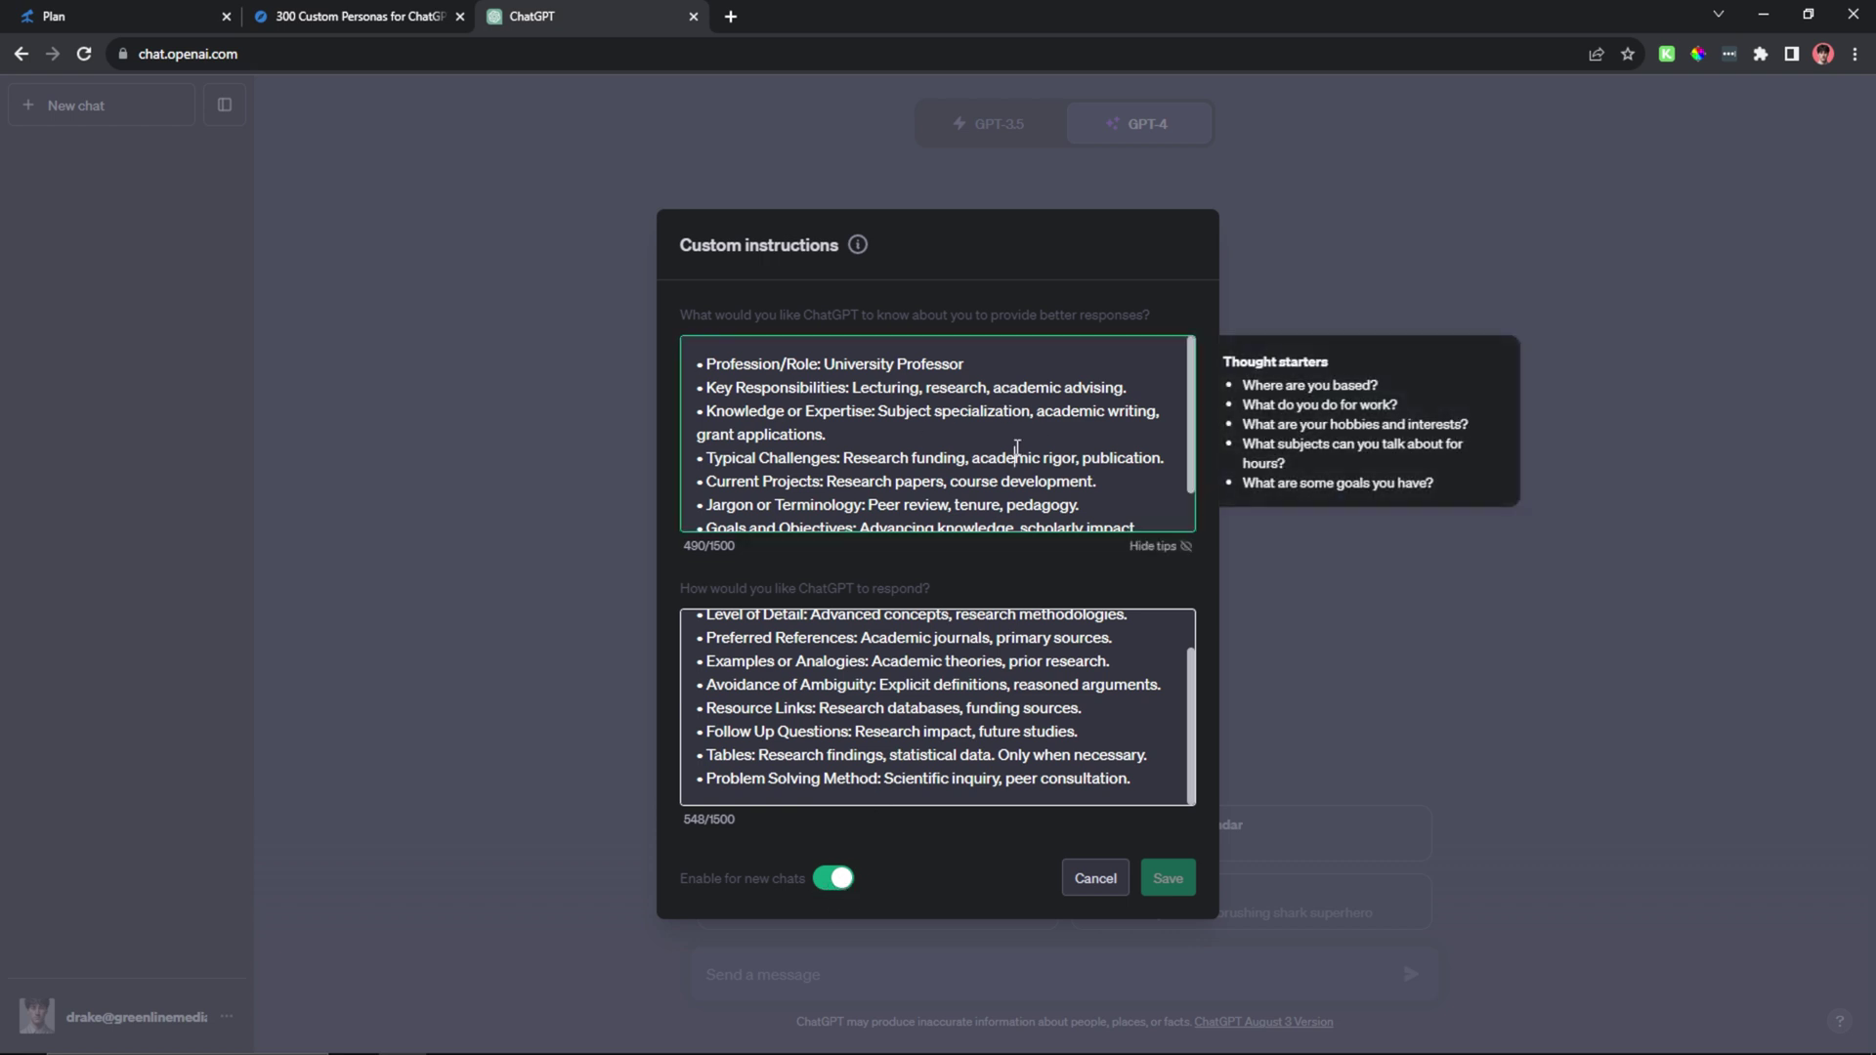
left_click(837, 880)
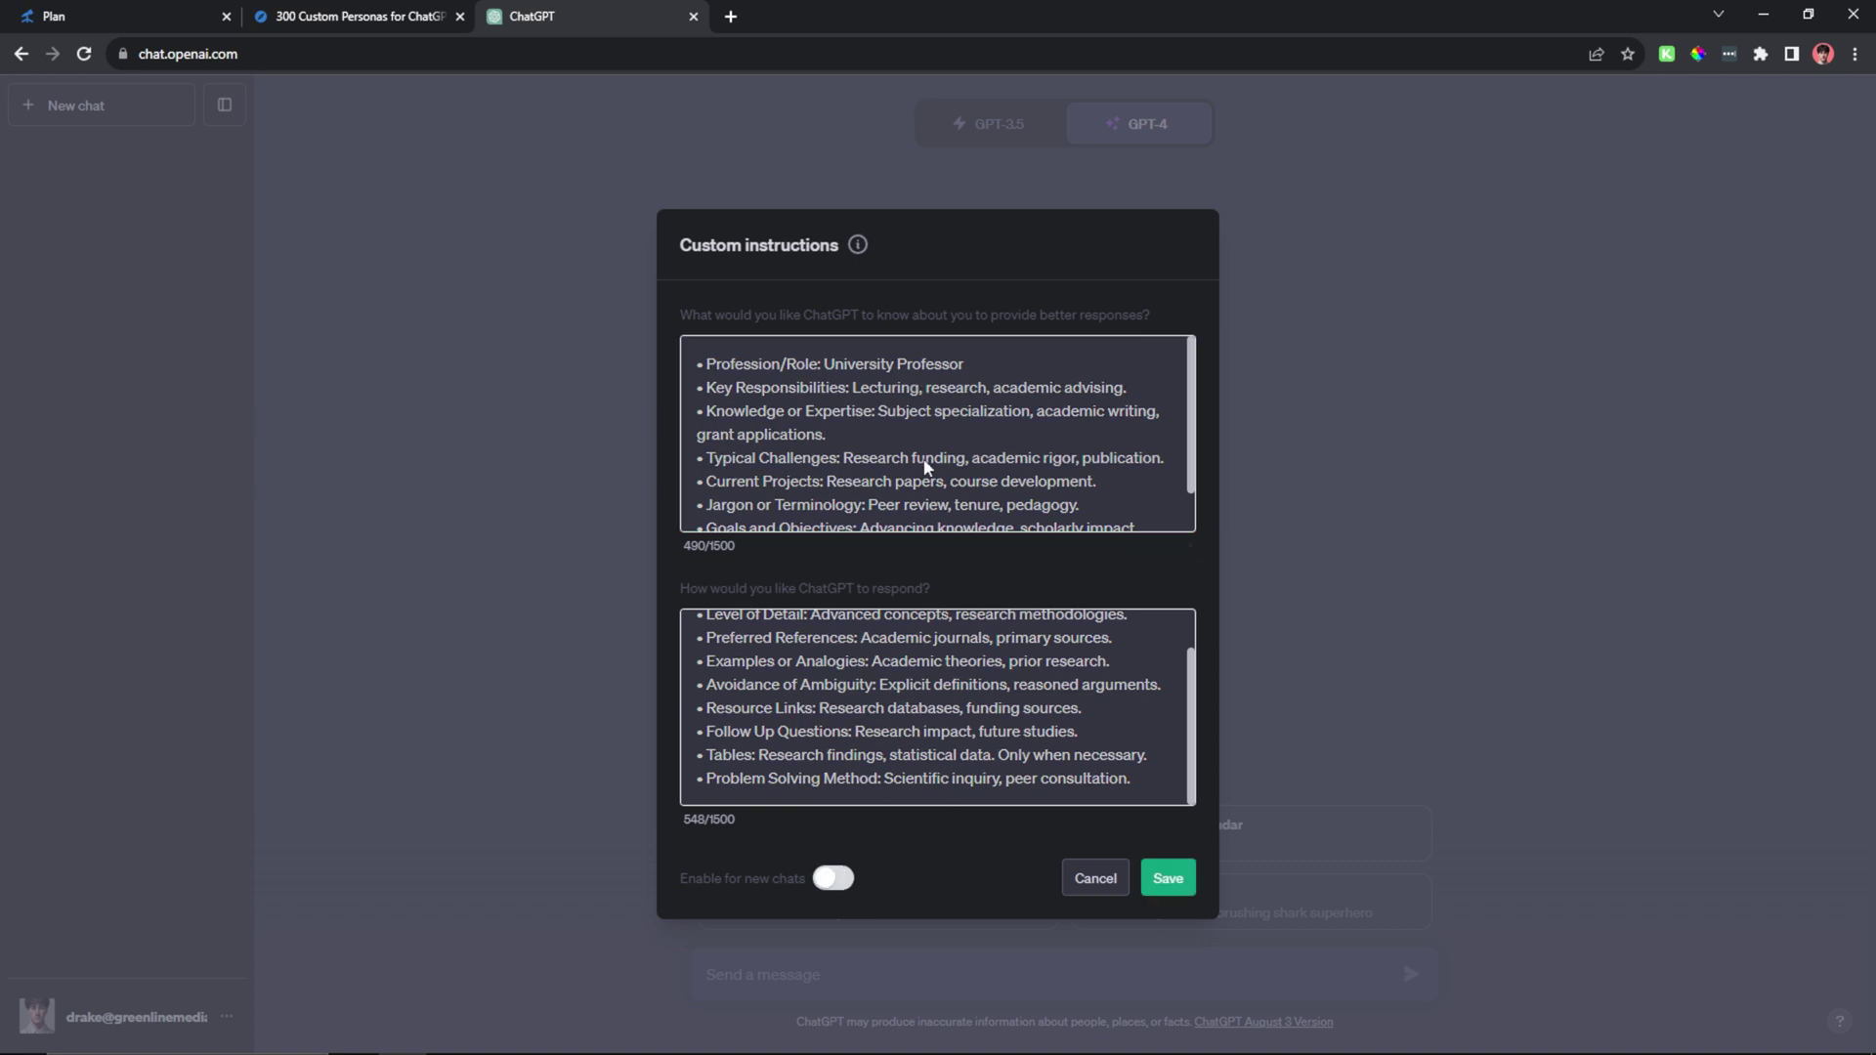
left_click(841, 887)
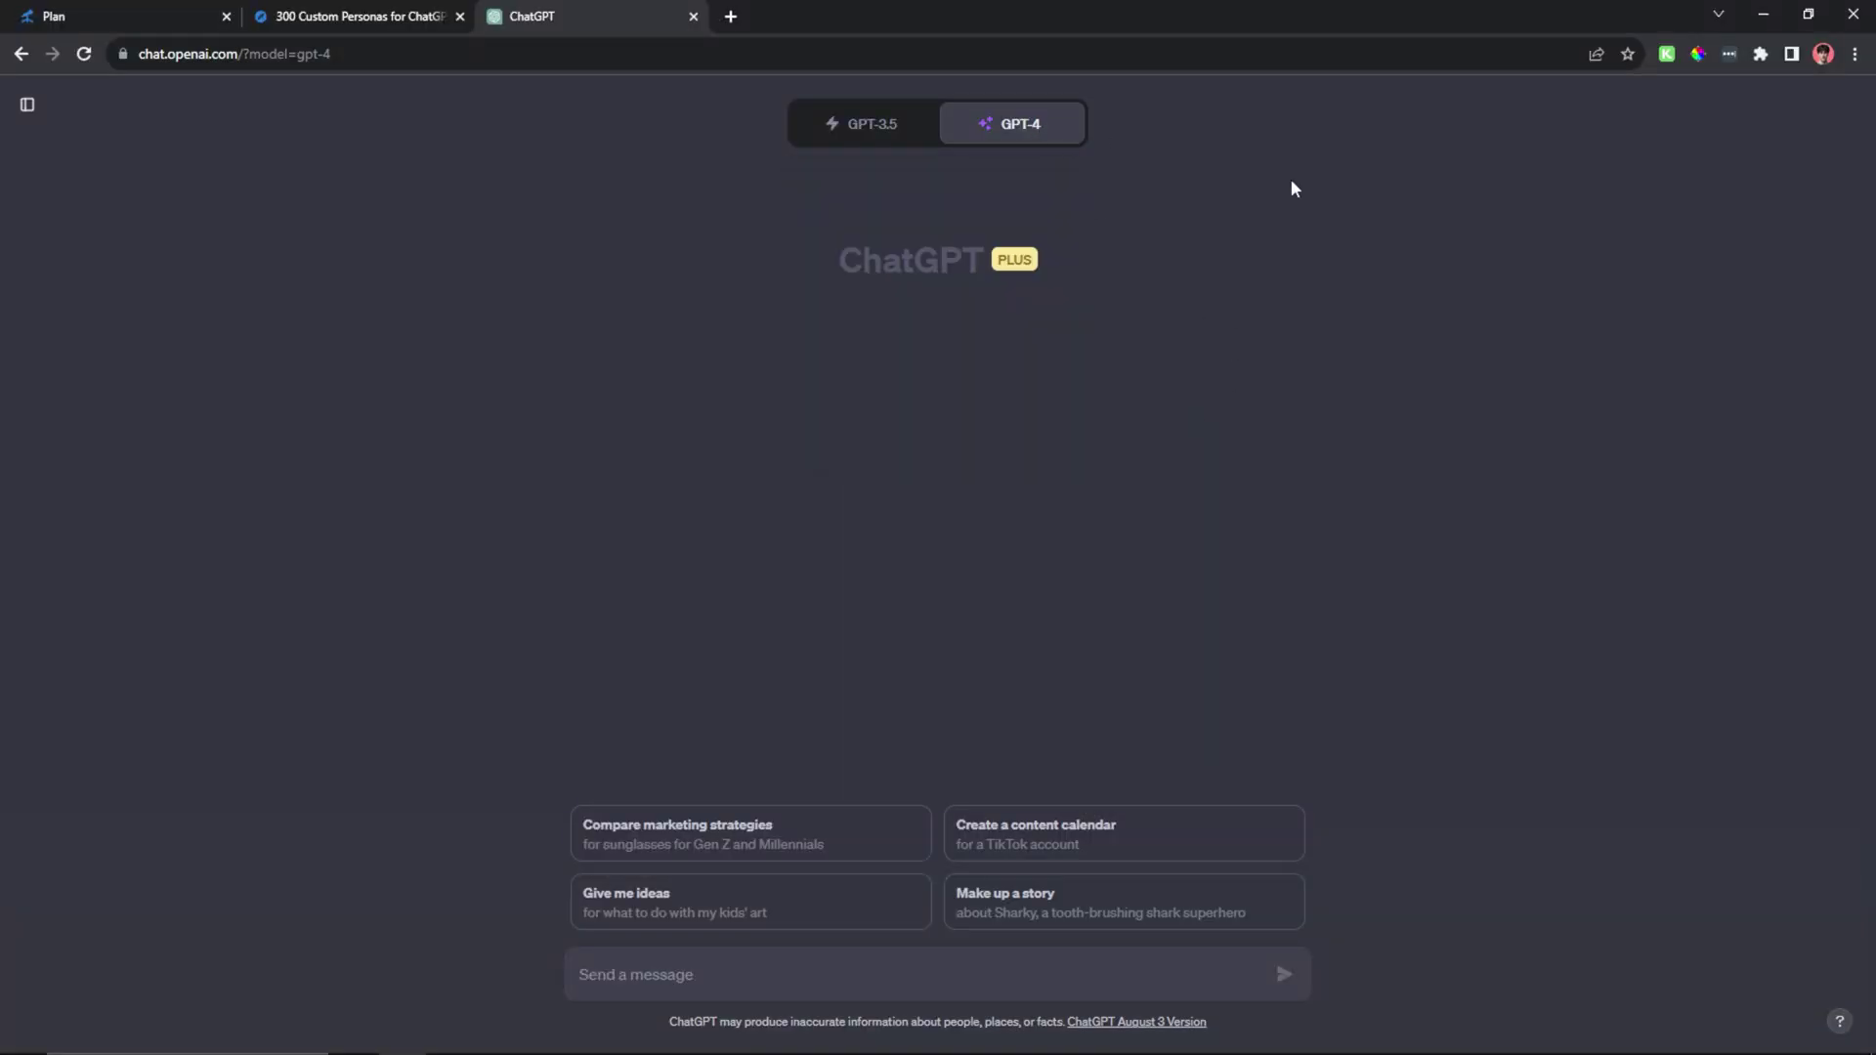
- Switch GPT-4 to Plugins and open the plugin store's All tab
mouse_move(1002, 127)
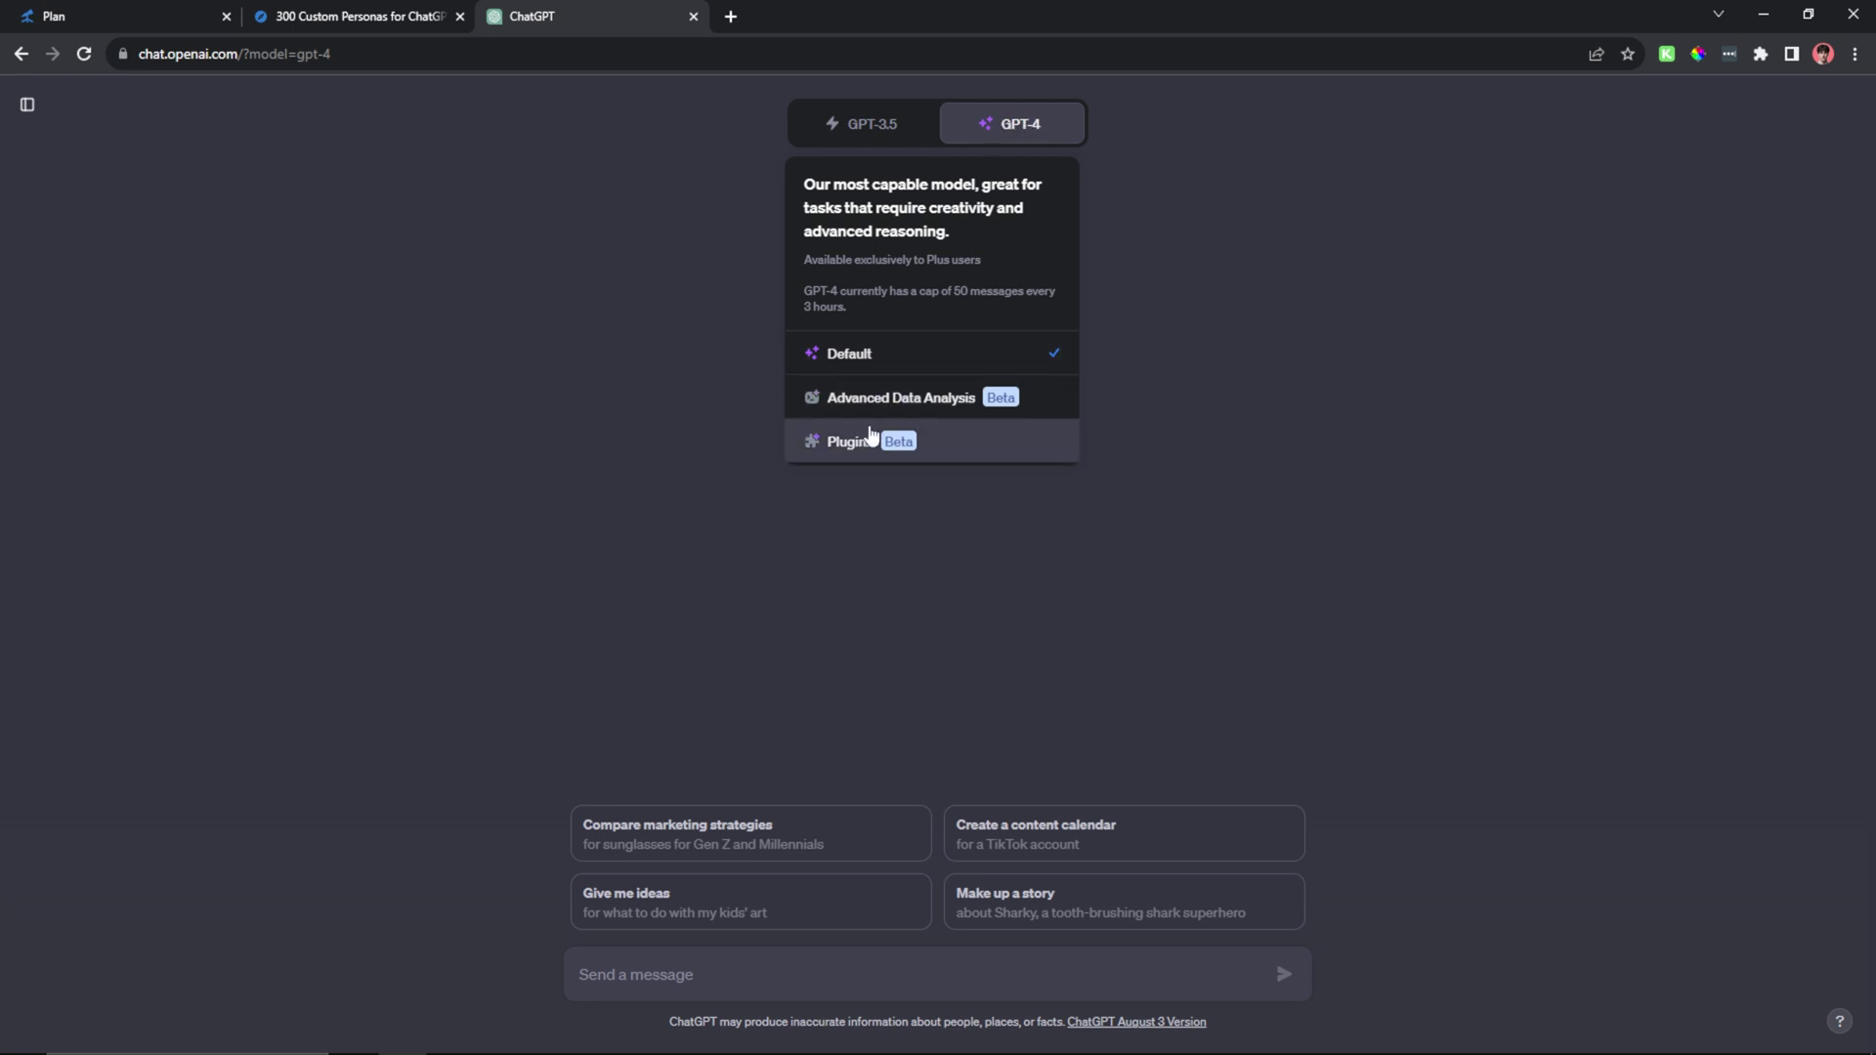
left_click(954, 447)
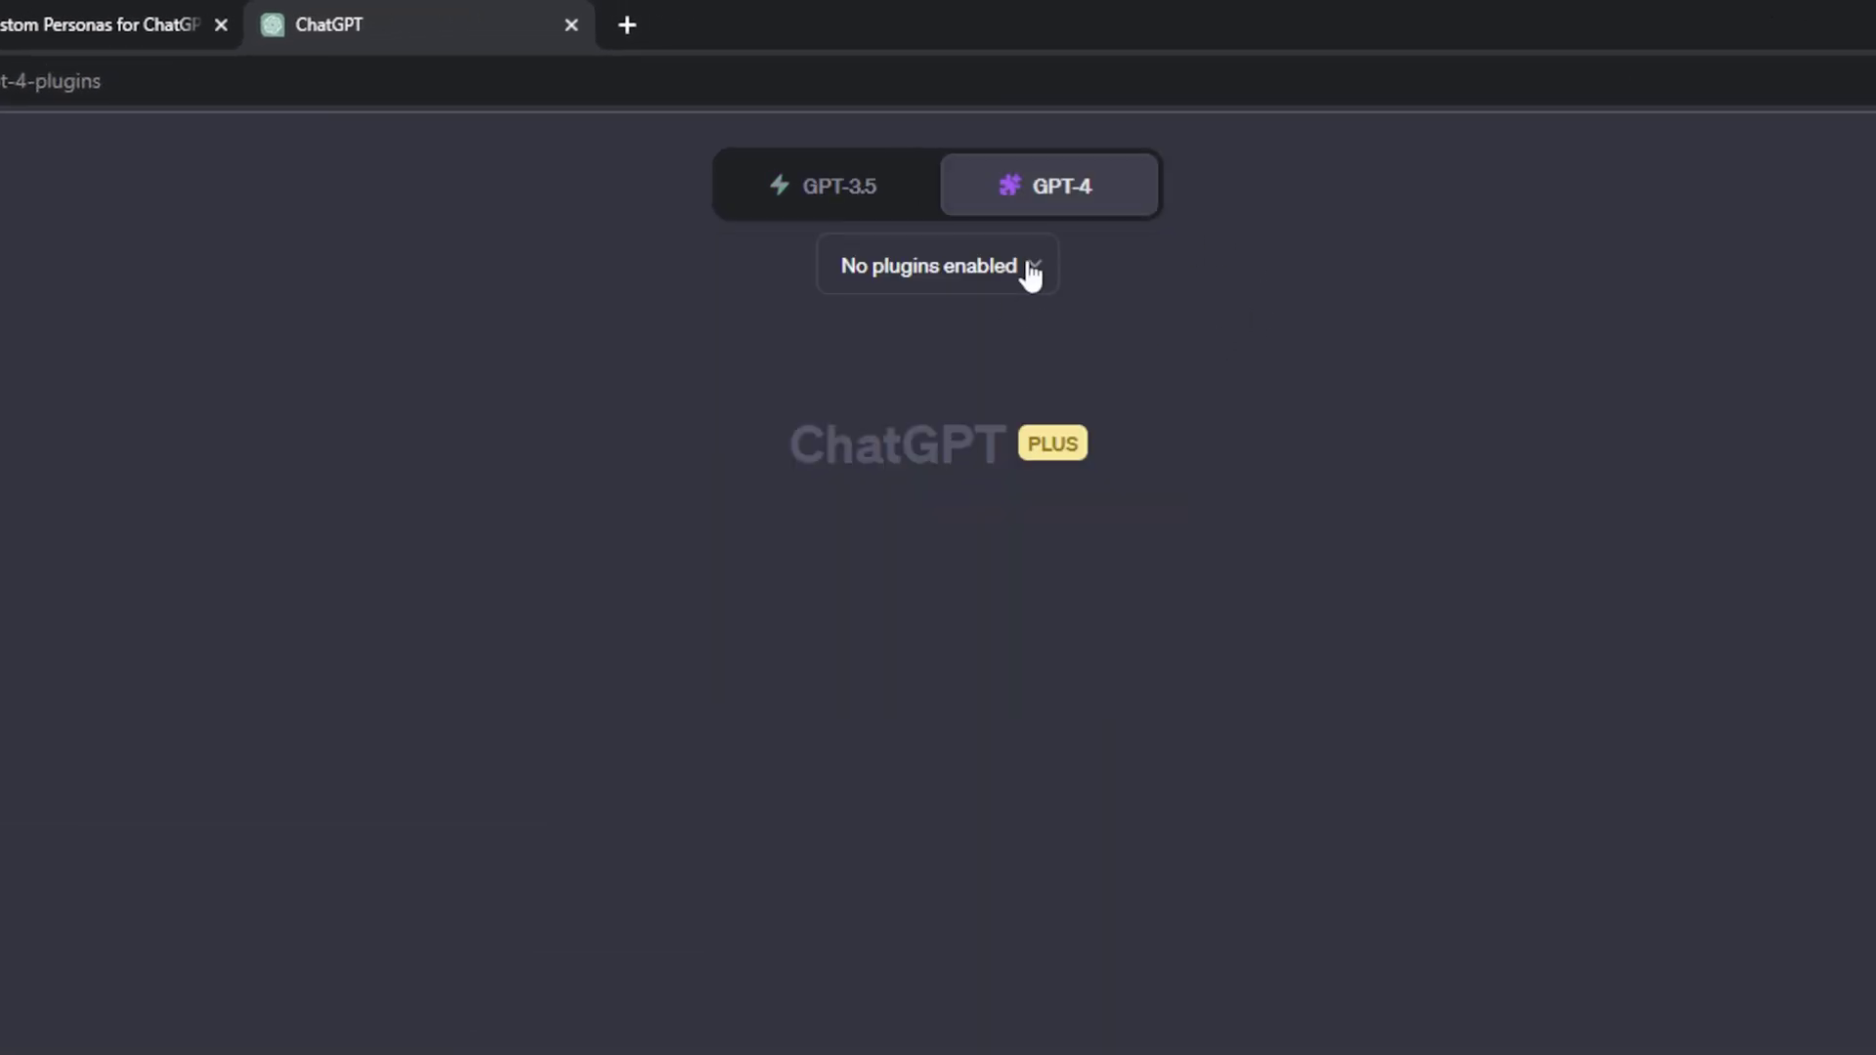
left_click(1028, 266)
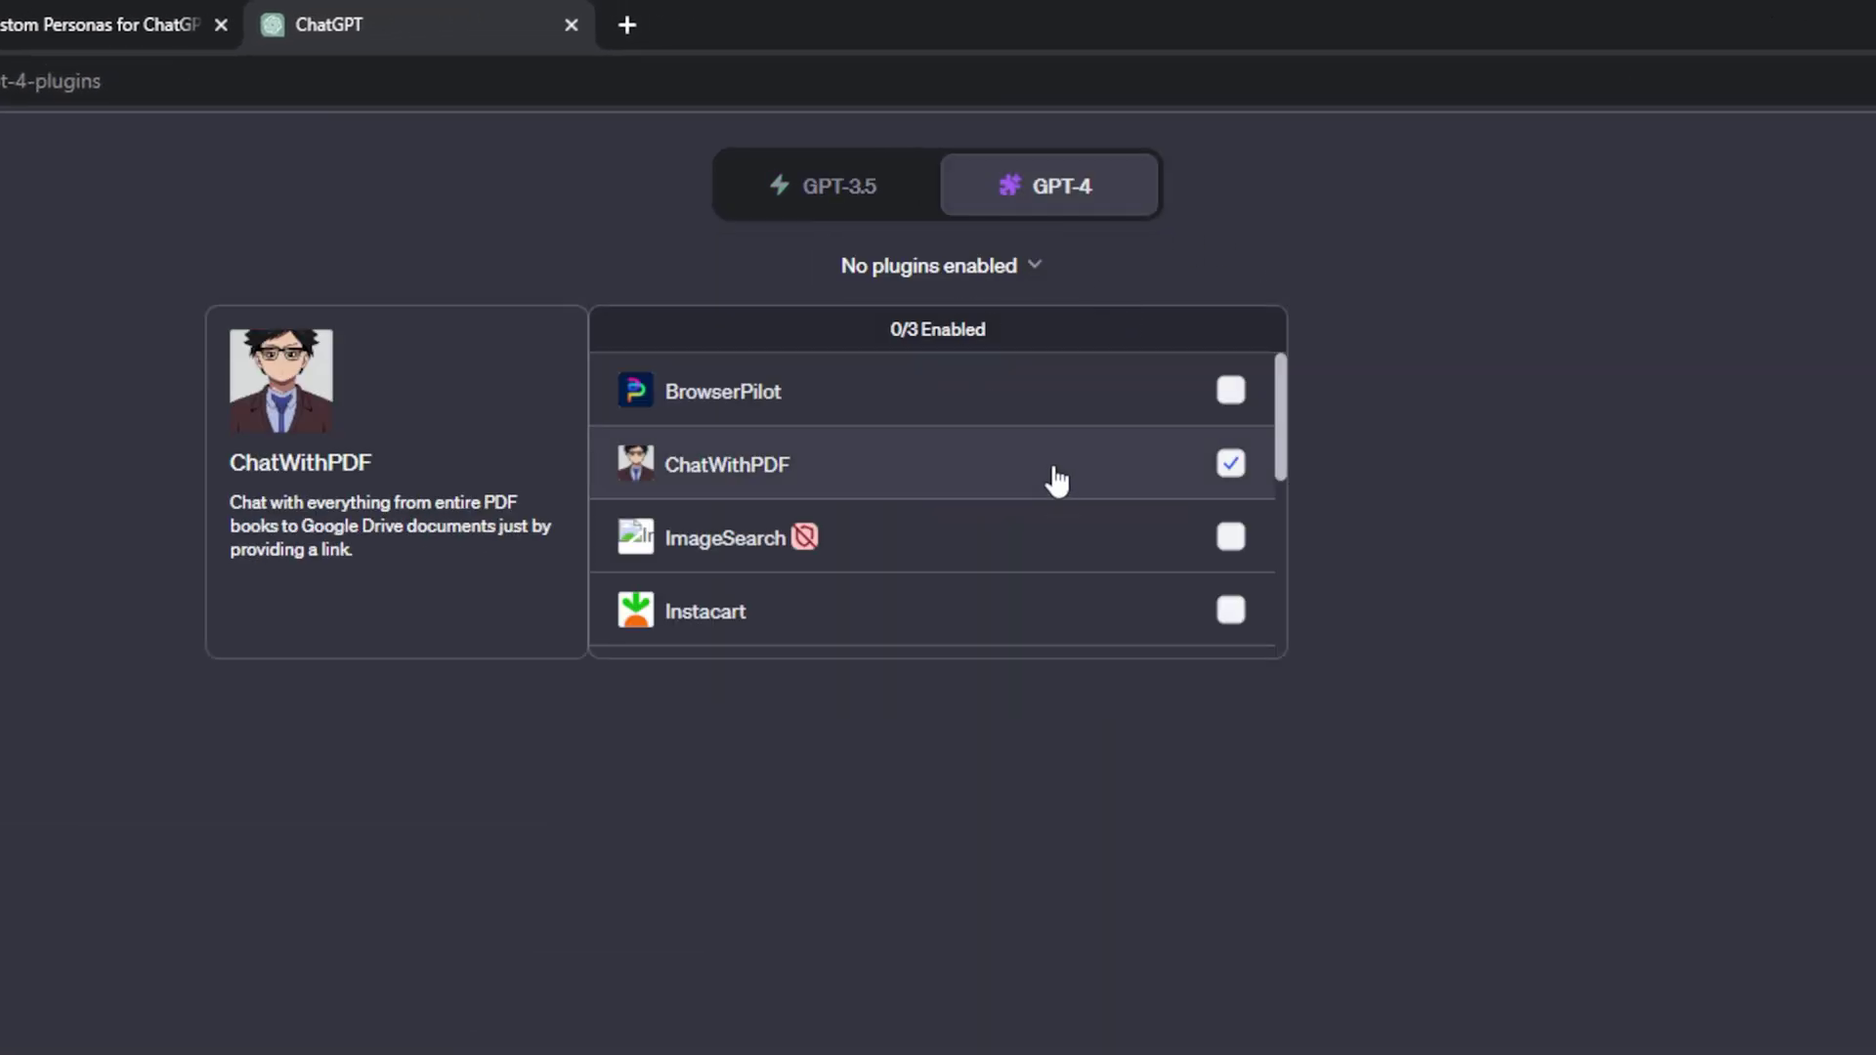
scroll(1051, 473, "down", 3)
left_click(897, 642)
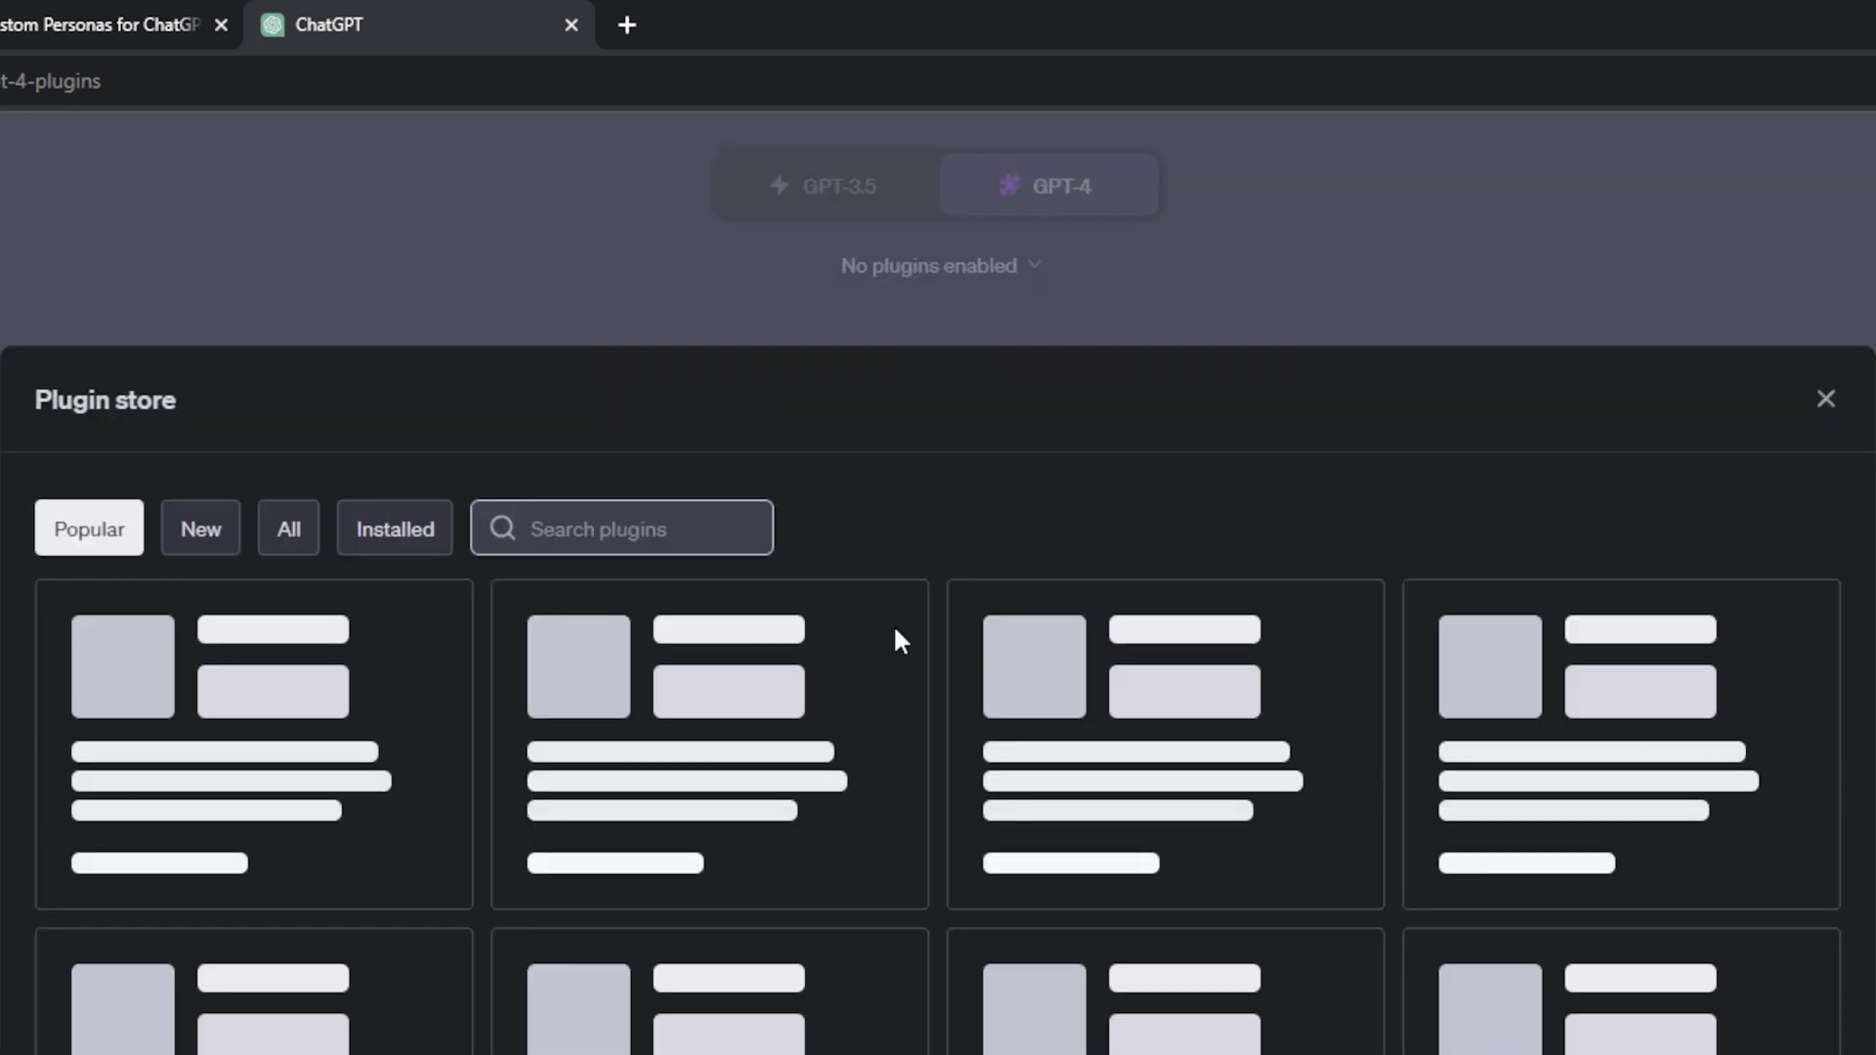
left_click(284, 528)
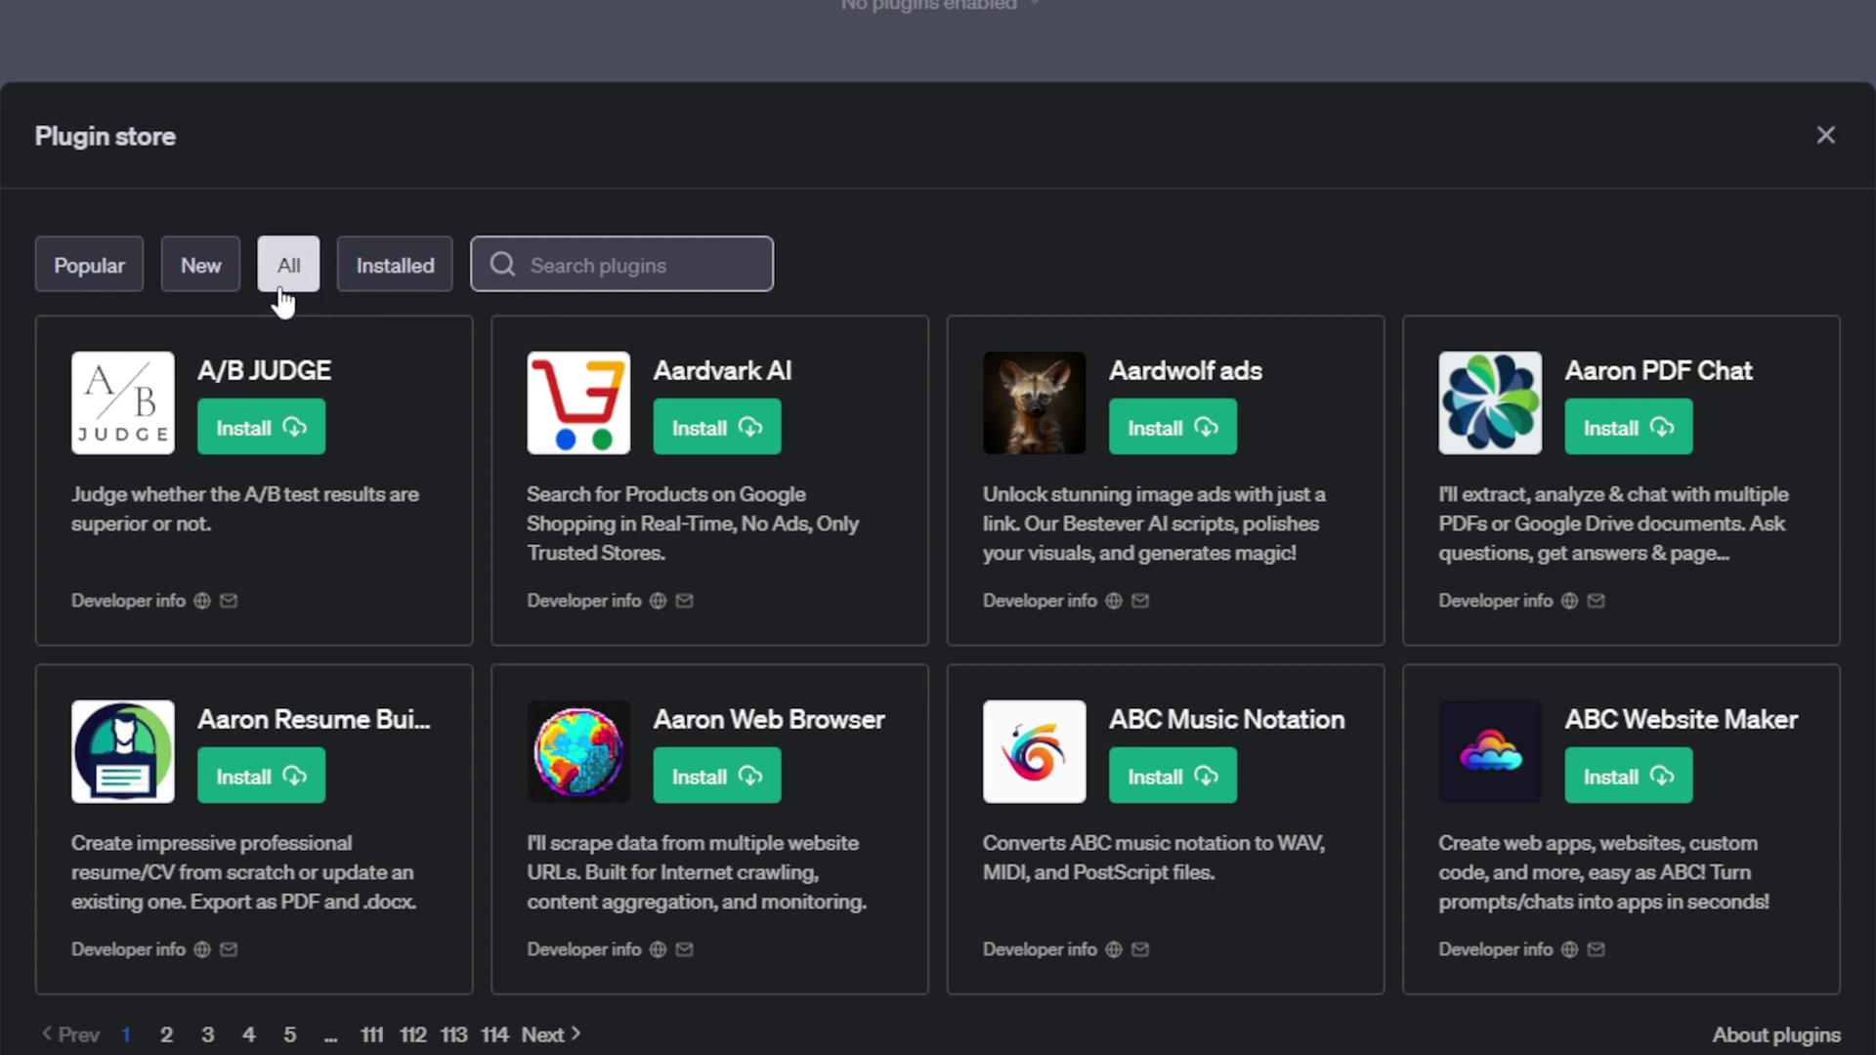
- Search the store for 'conse' and read the installed Consensus Search plugin's description
left_click(702, 265)
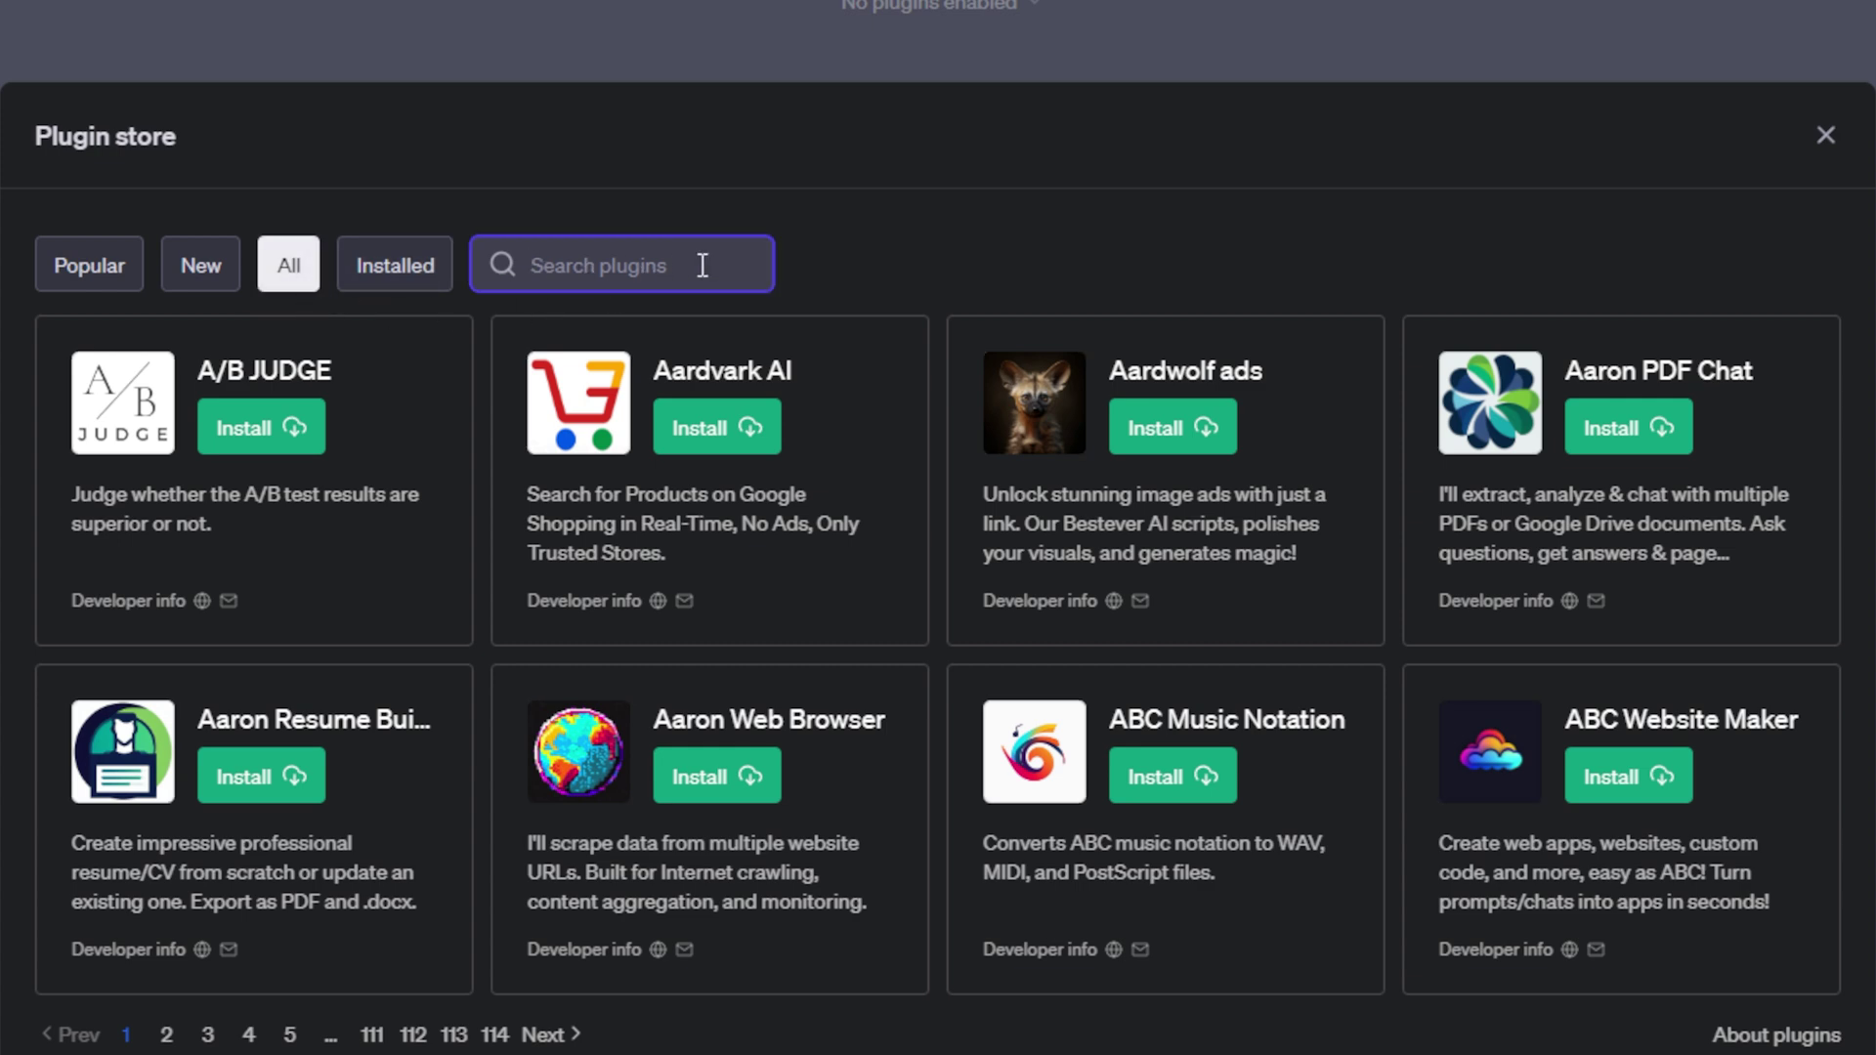
type("conse")
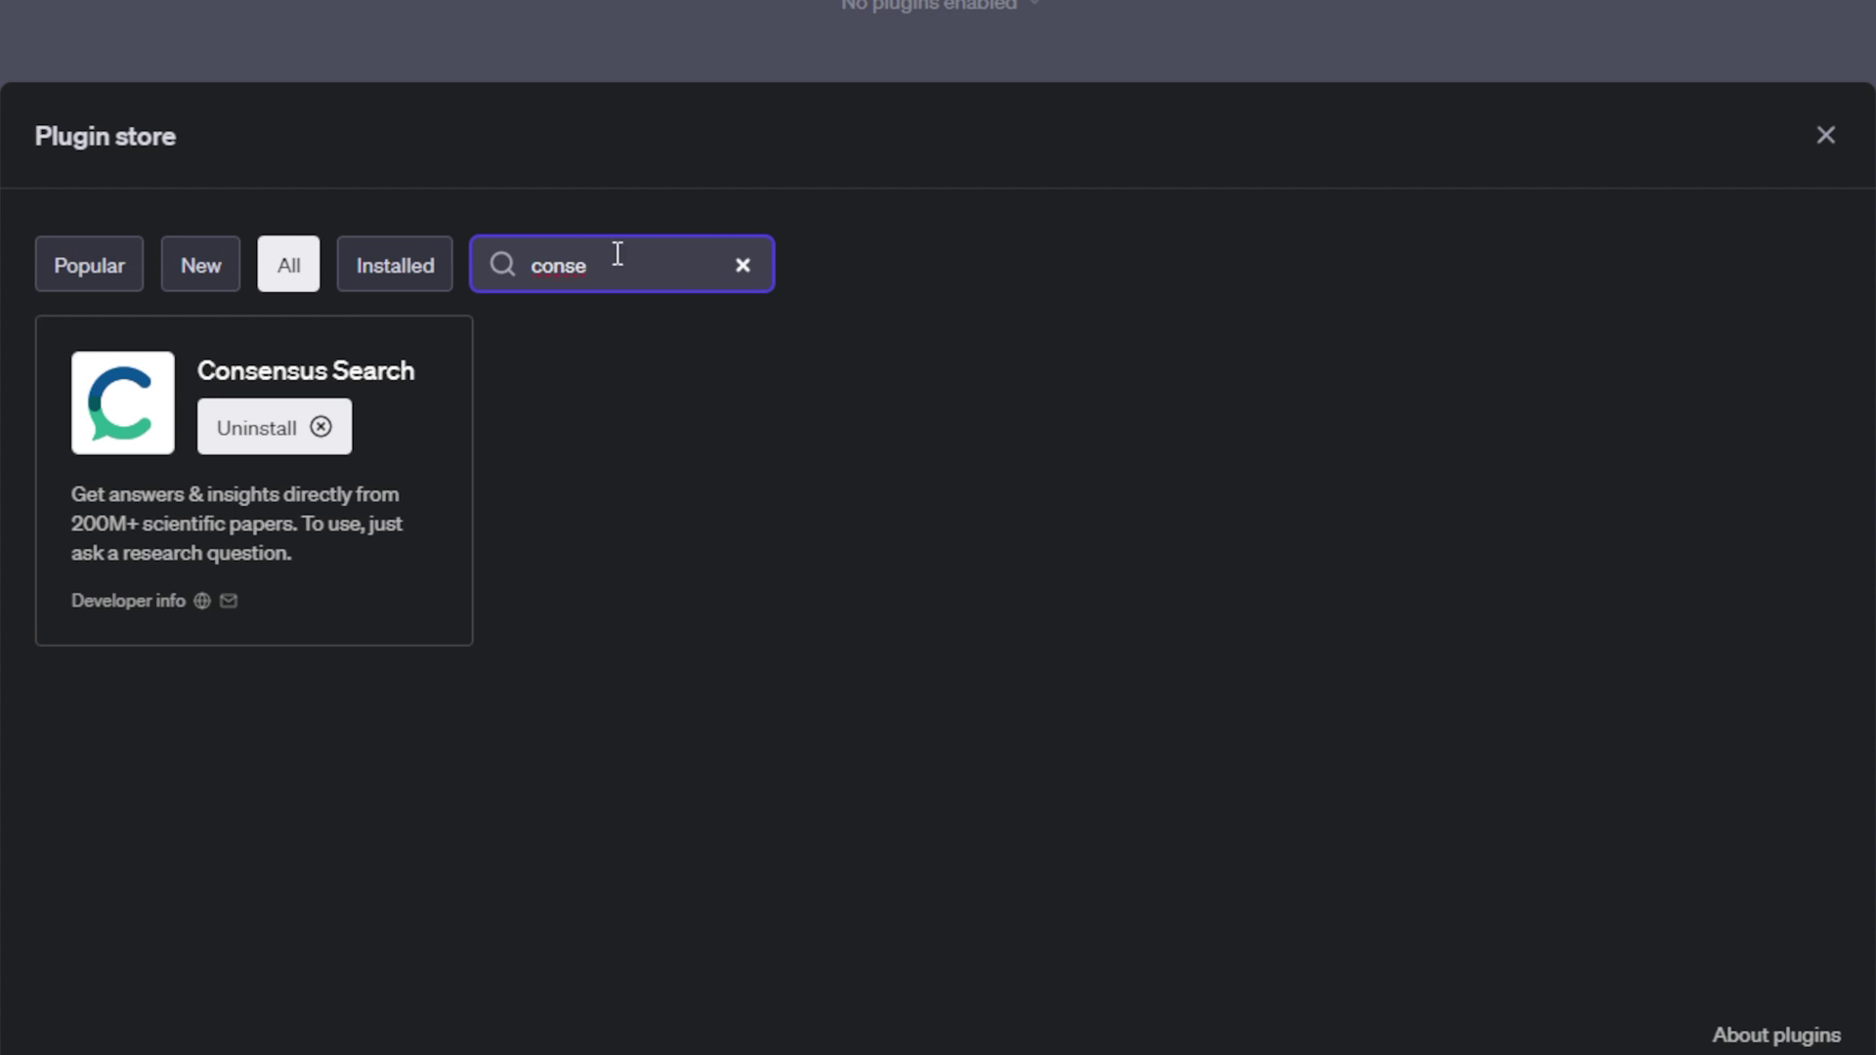
left_click_drag(618, 254, 525, 261)
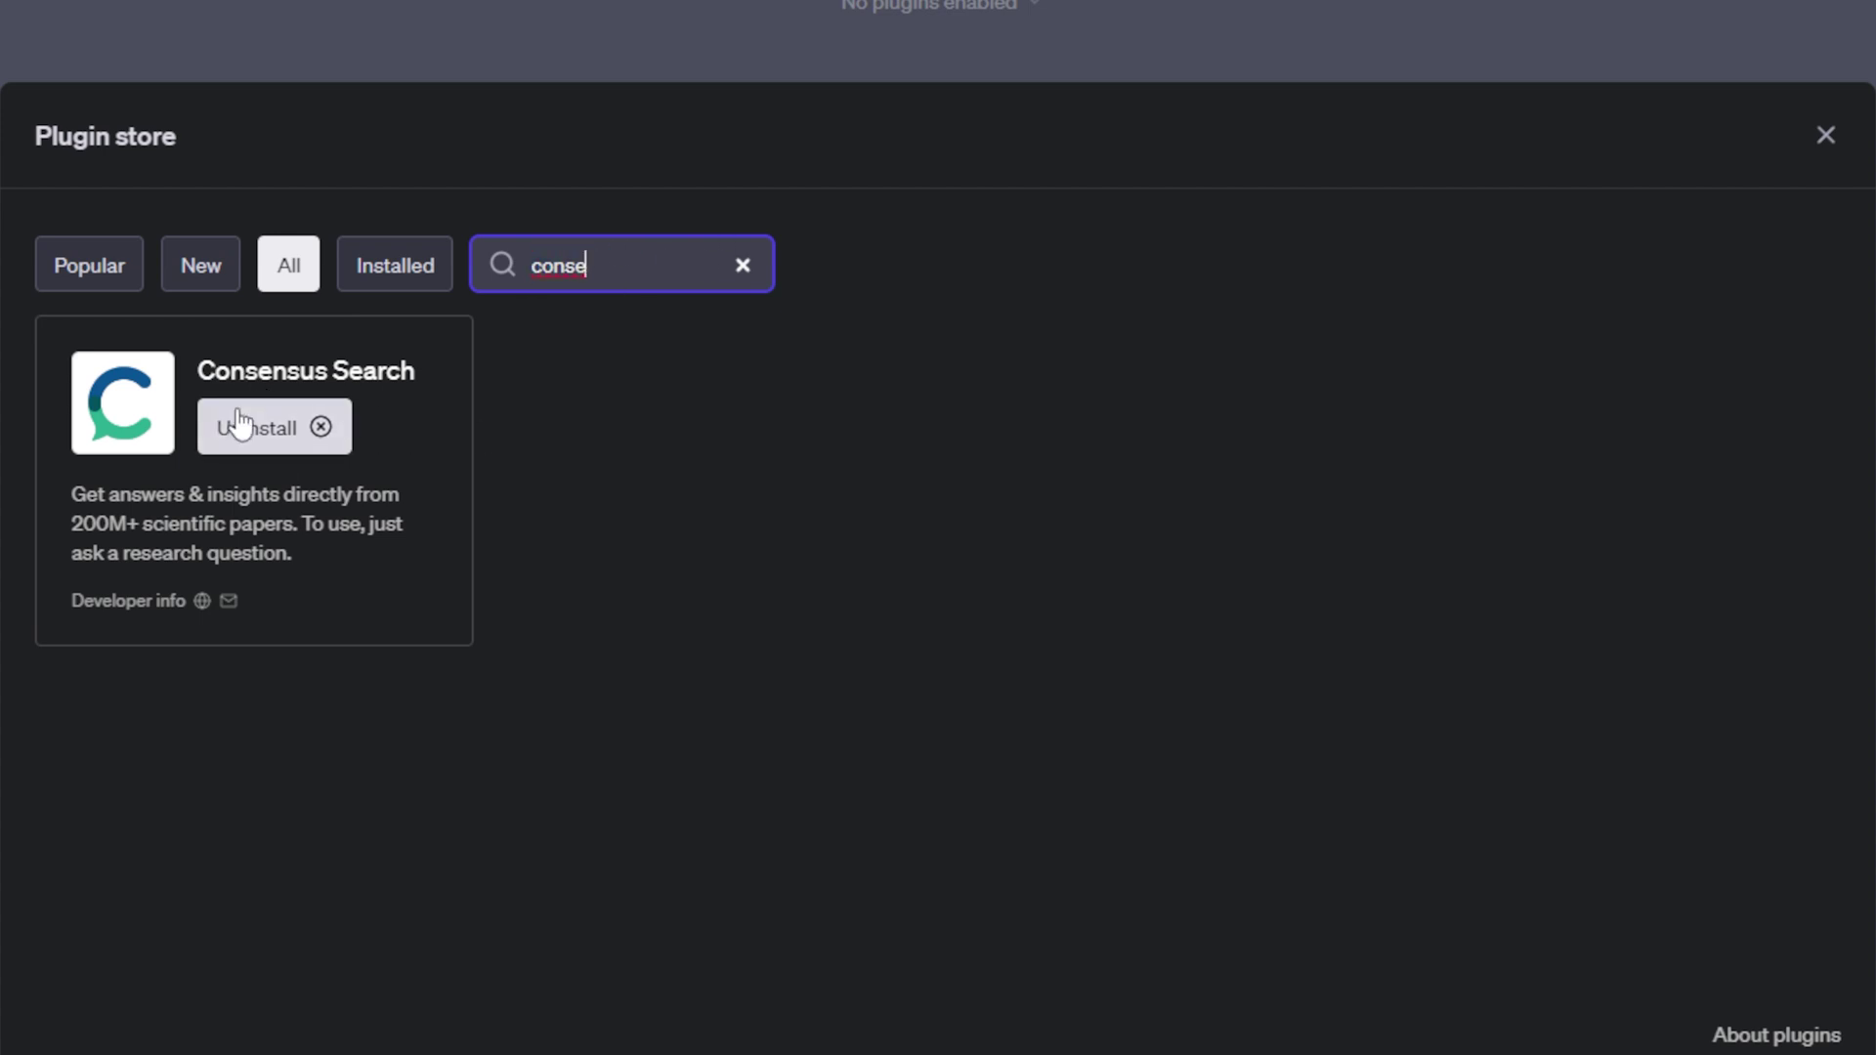
left_click_drag(178, 426, 322, 442)
left_click(403, 430)
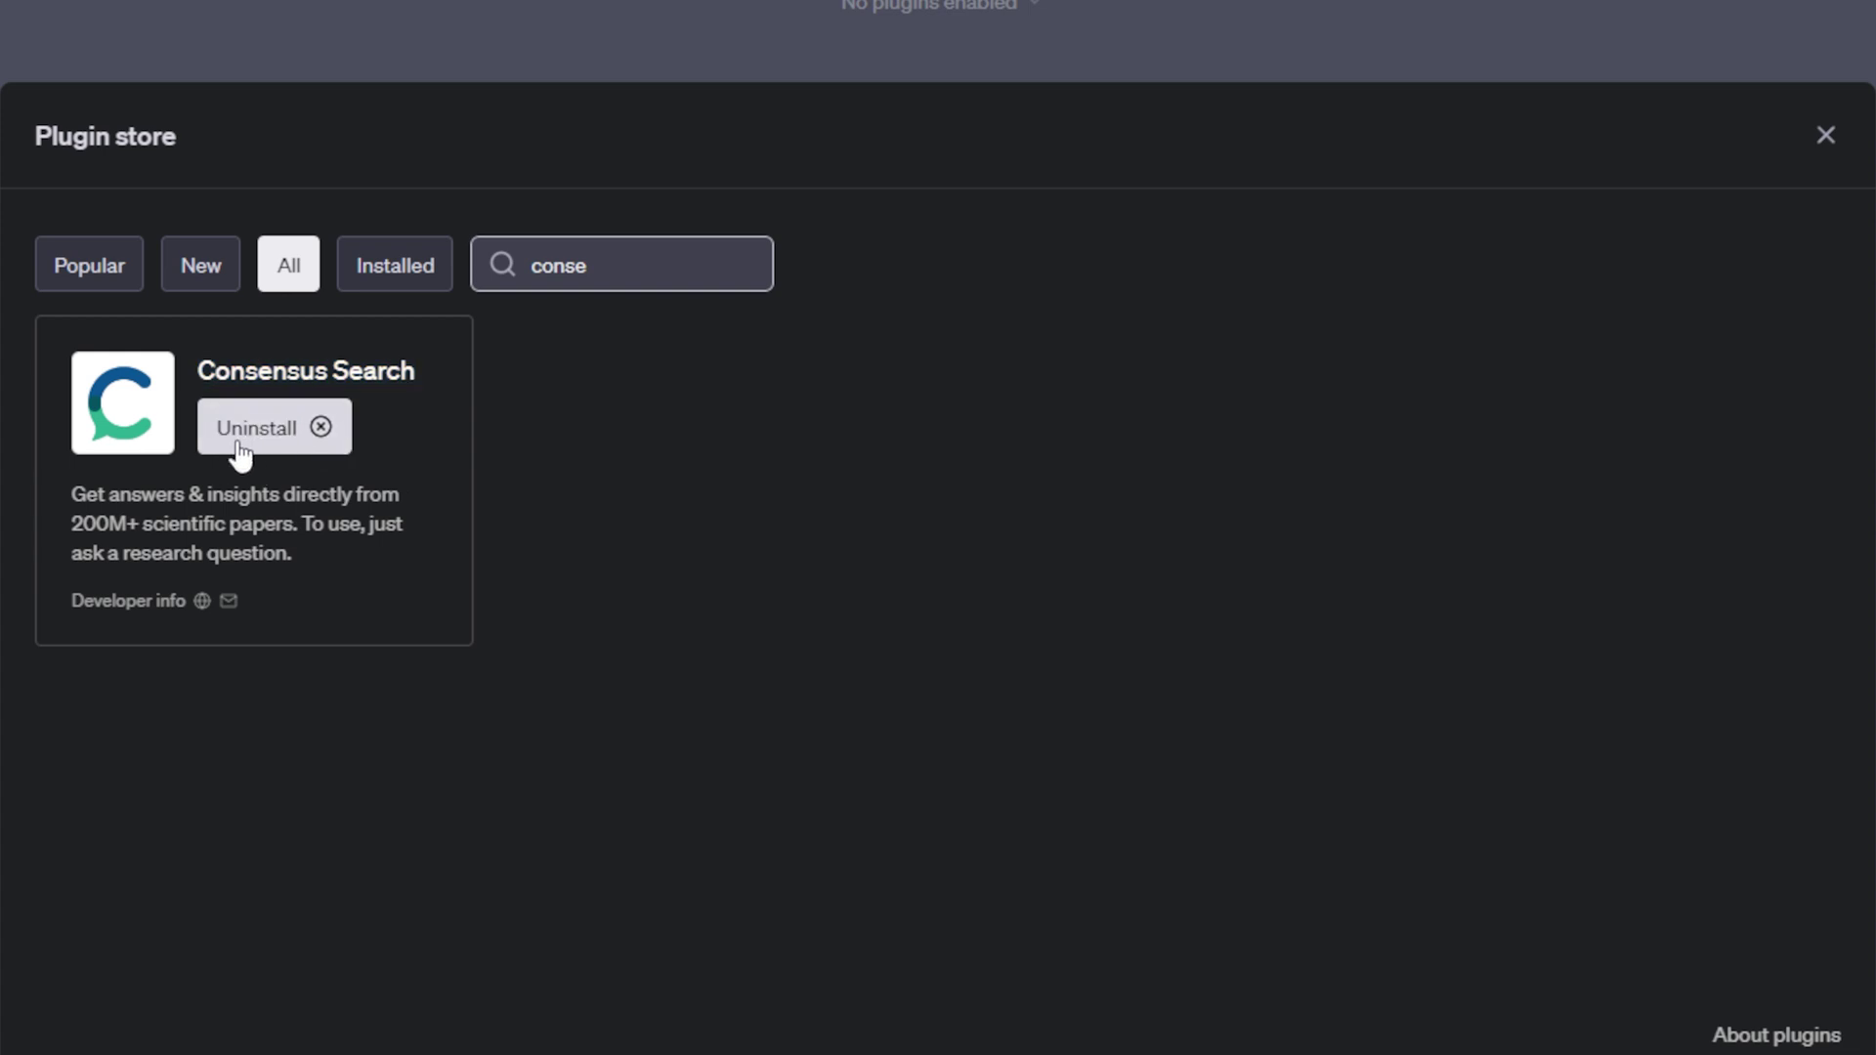
left_click_drag(214, 371, 468, 420)
left_click(468, 420)
left_click_drag(71, 493, 359, 495)
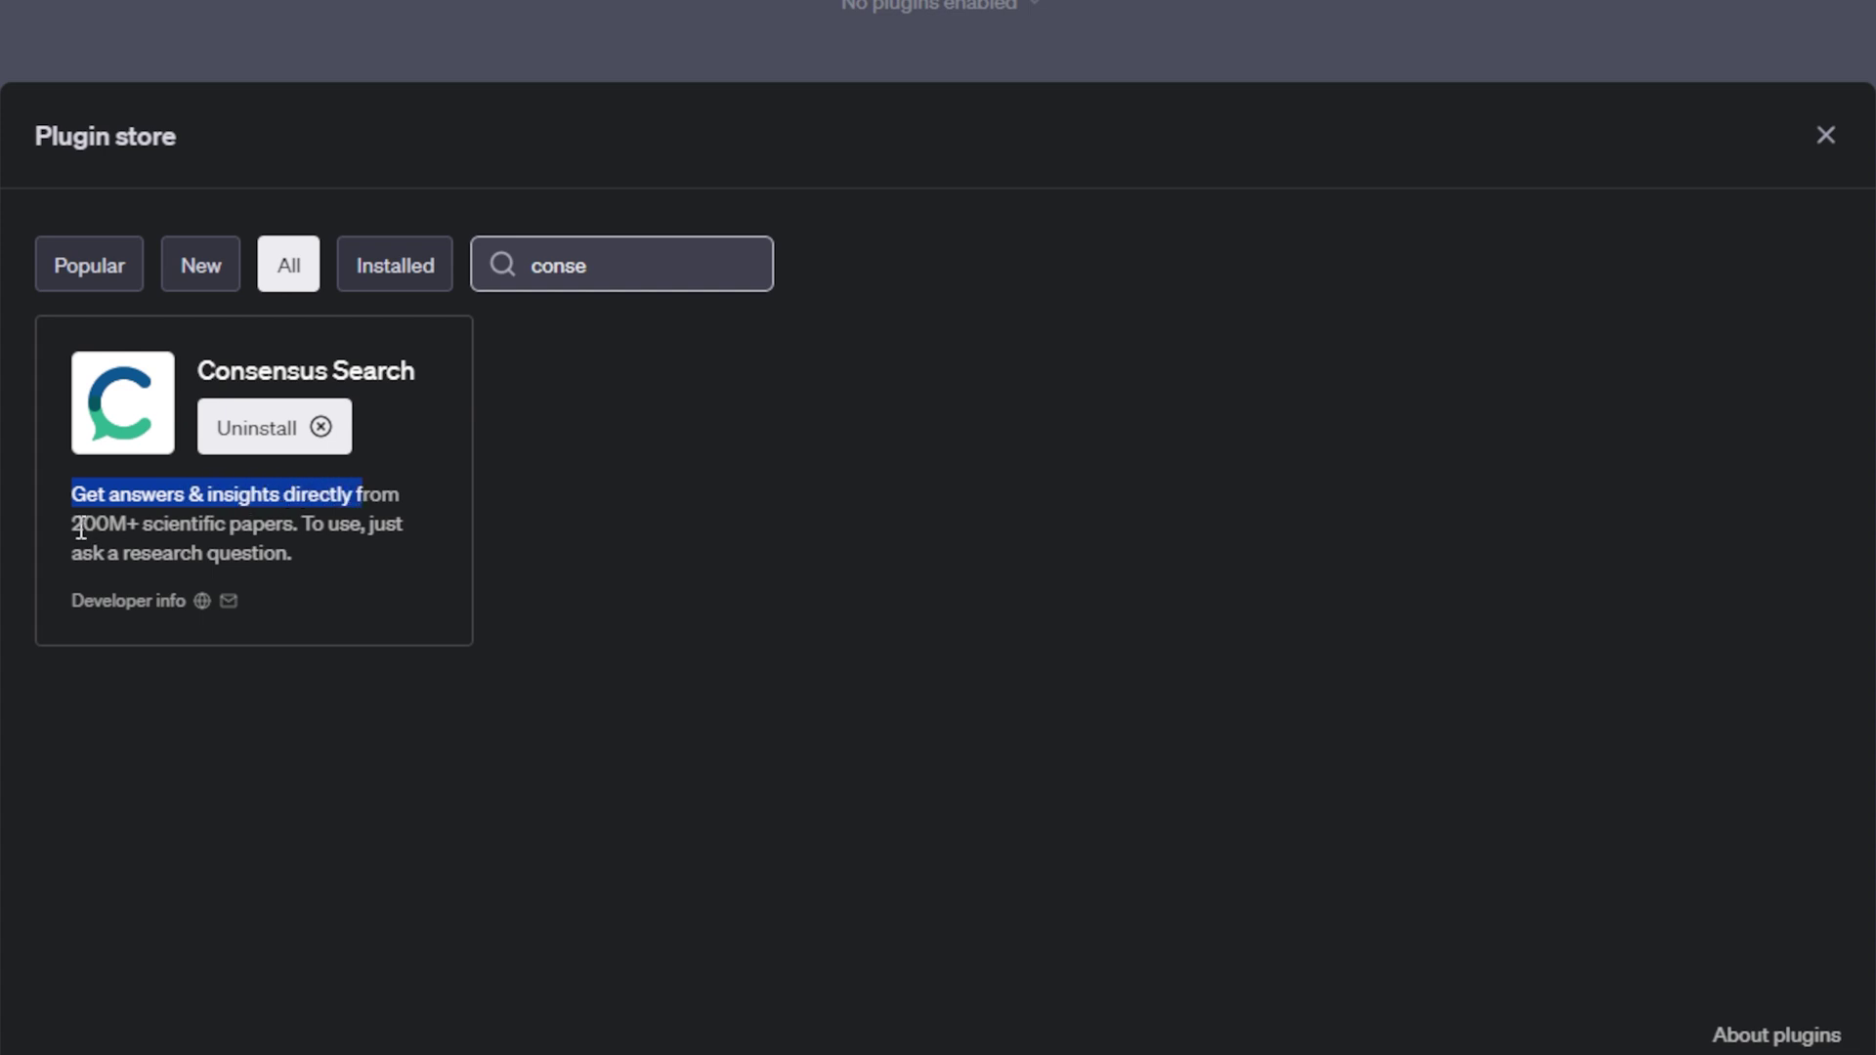
left_click_drag(82, 525, 298, 515)
left_click_drag(71, 552, 325, 550)
left_click(326, 549)
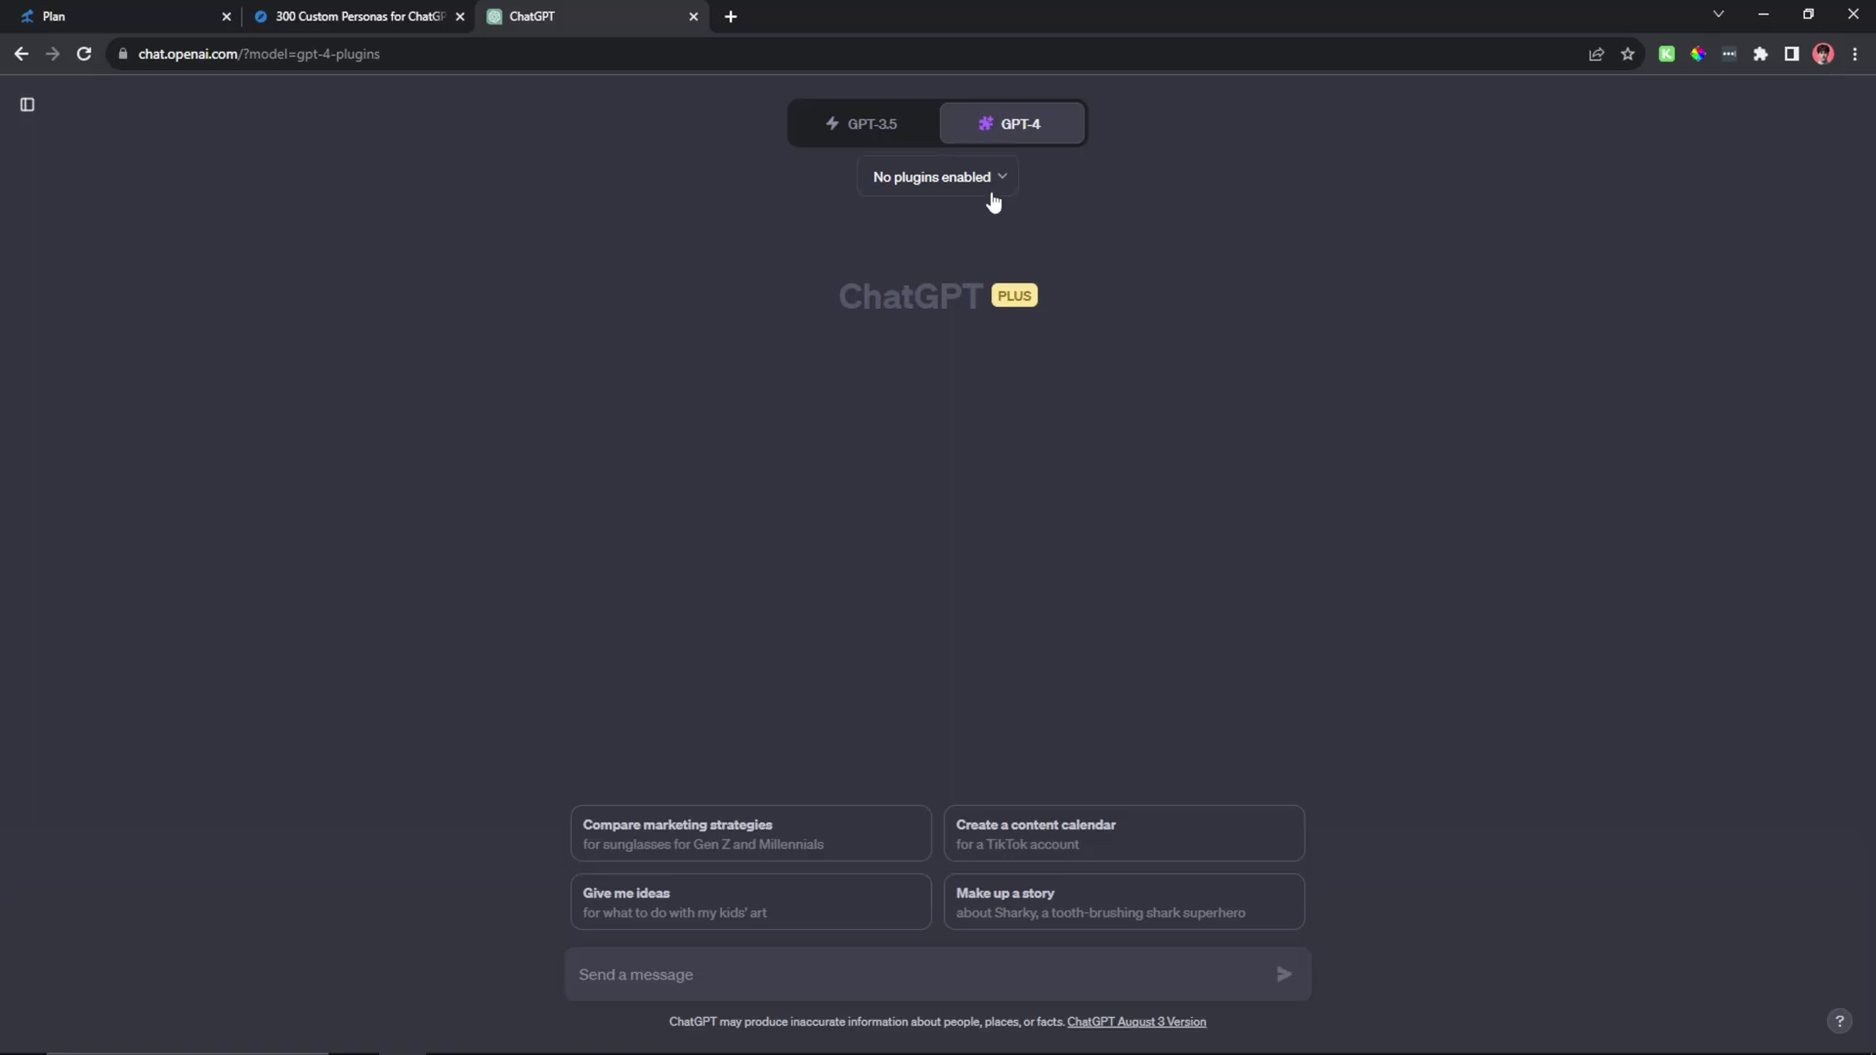
- Close the store and tick Consensus Search in the chat's plugin dropdown
left_click(990, 180)
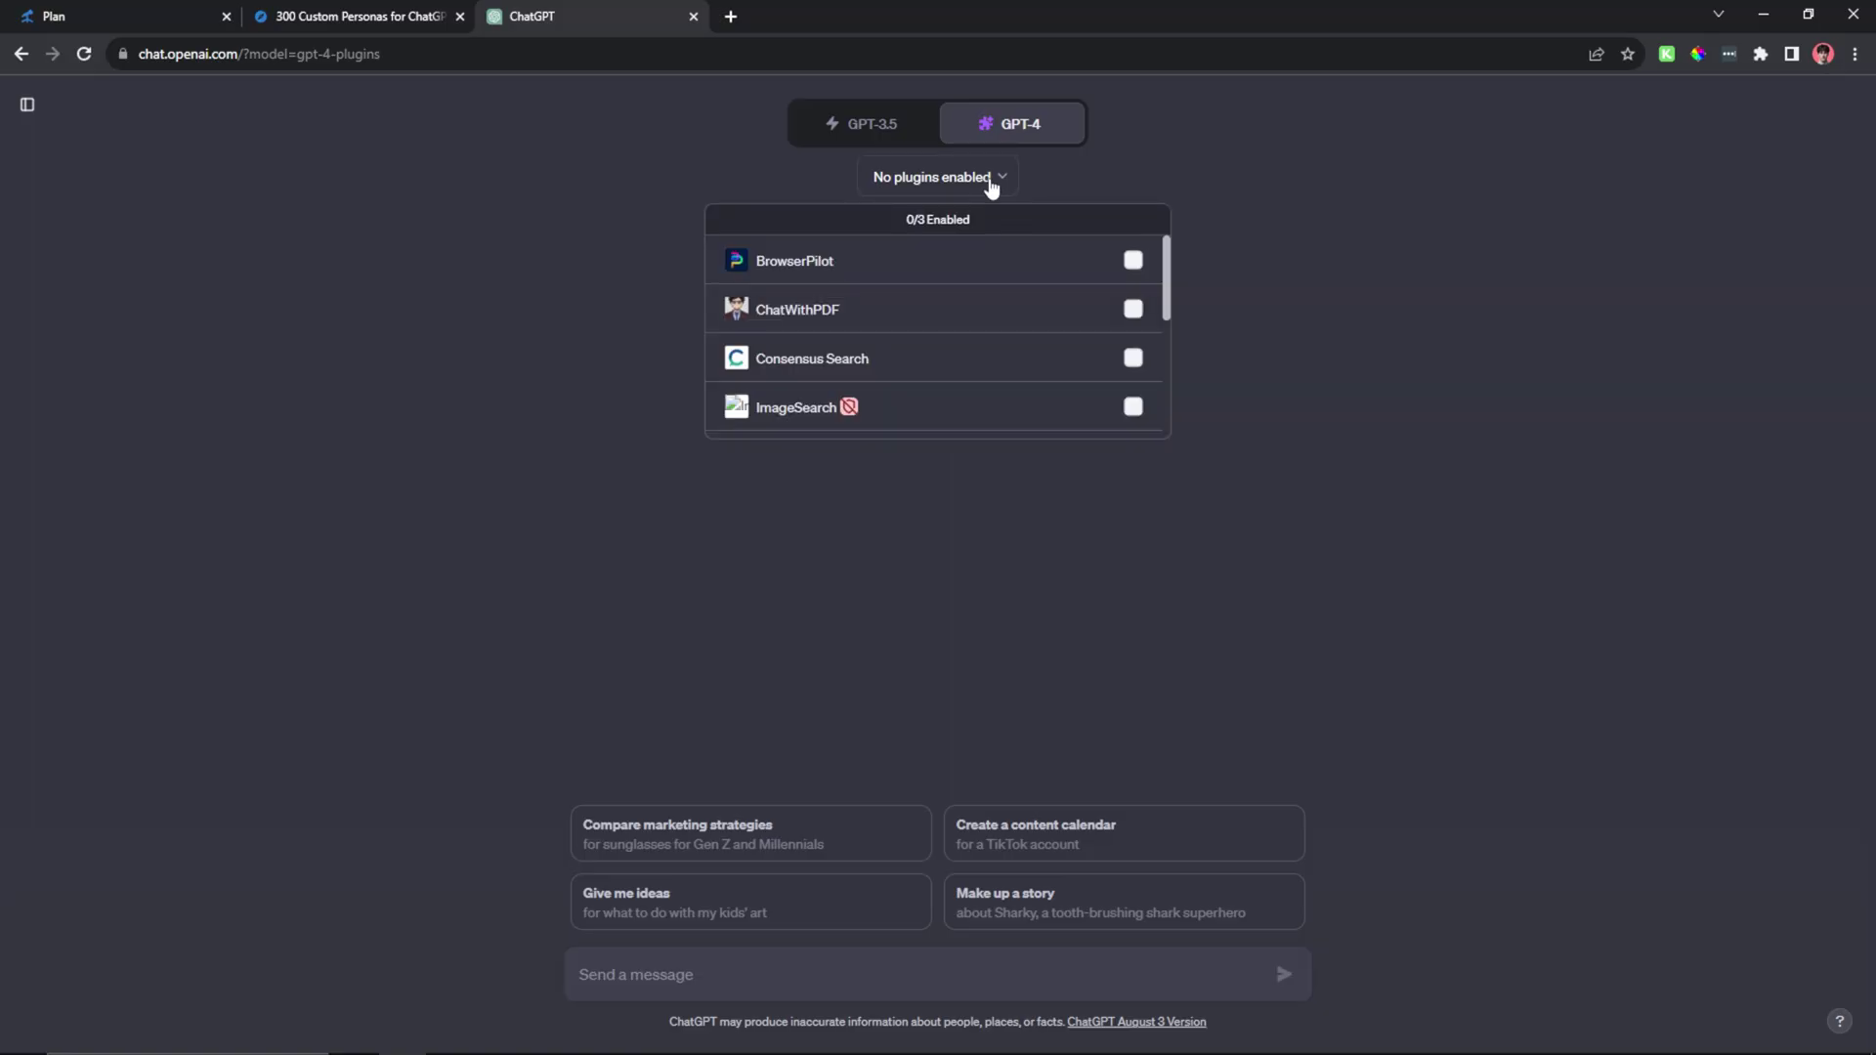
scroll(988, 353, "down", 5)
scroll(990, 350, "up", 3)
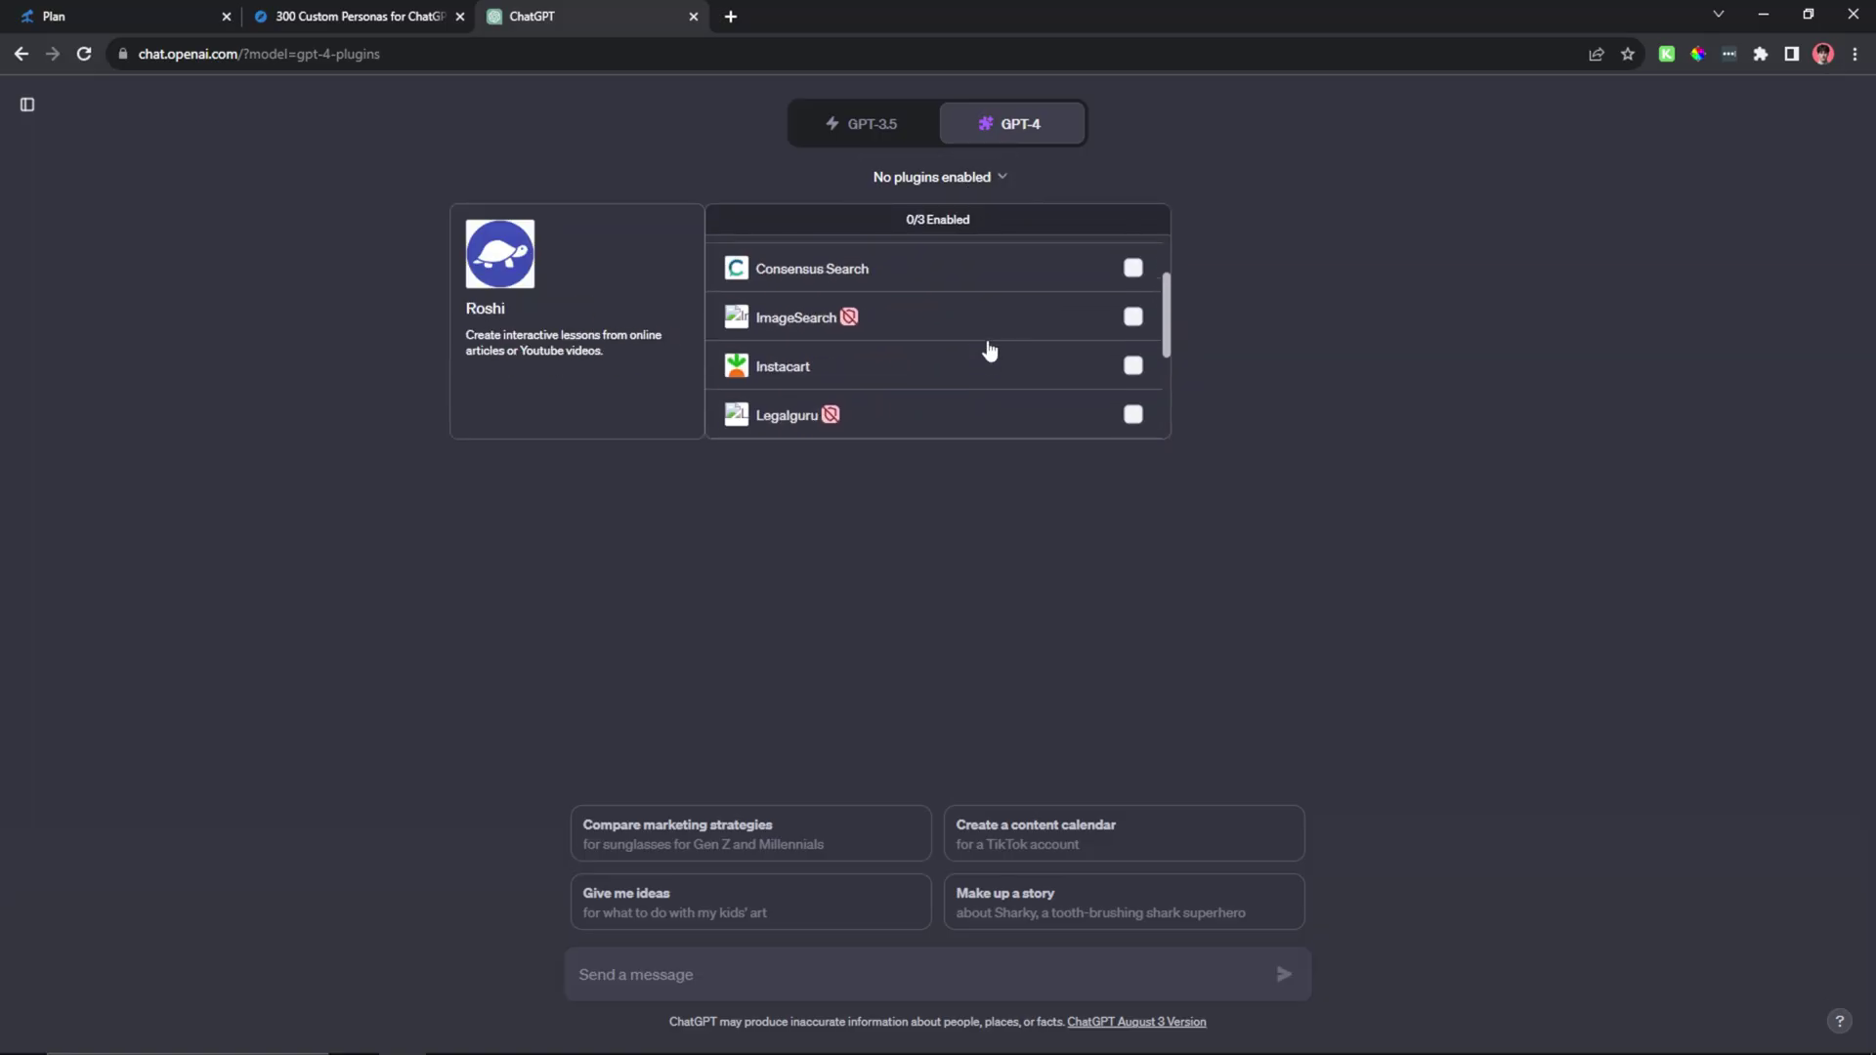
left_click(1134, 269)
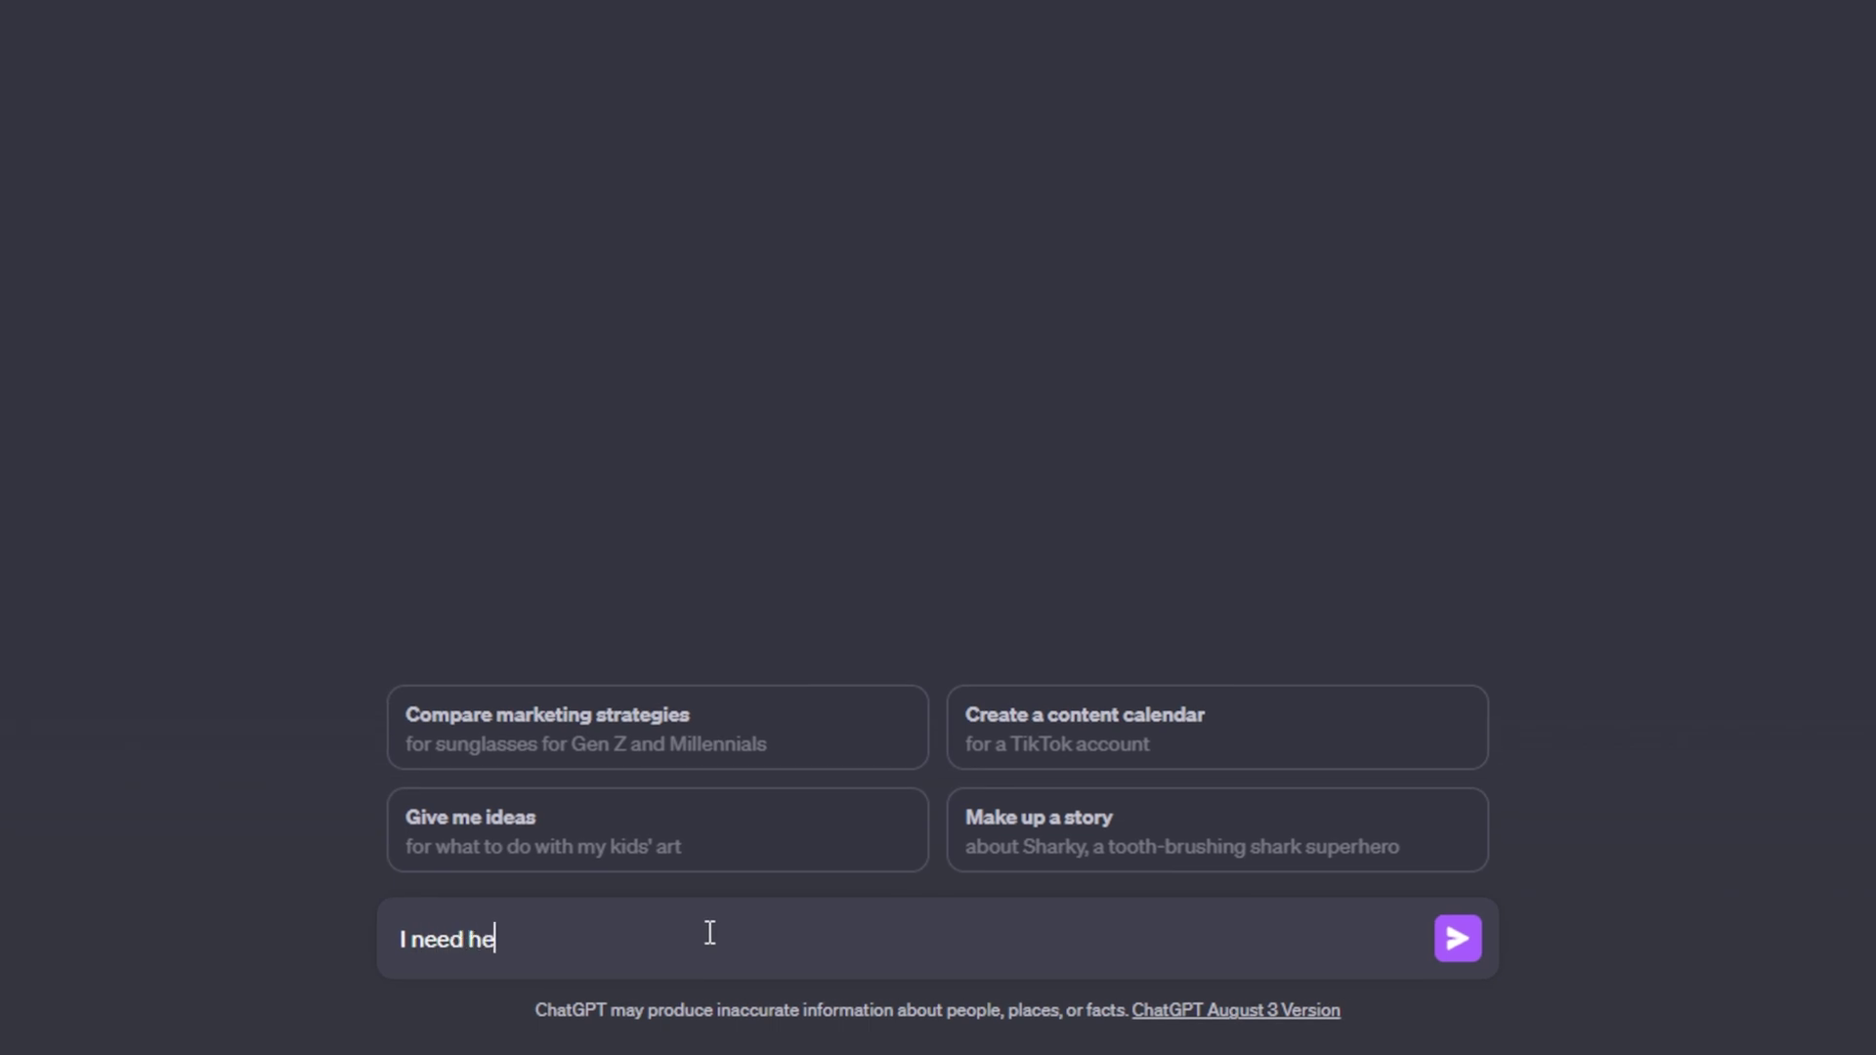
- Send the screen-time-across-generations research prompt, adding the health-class research paper goal
type("chin")
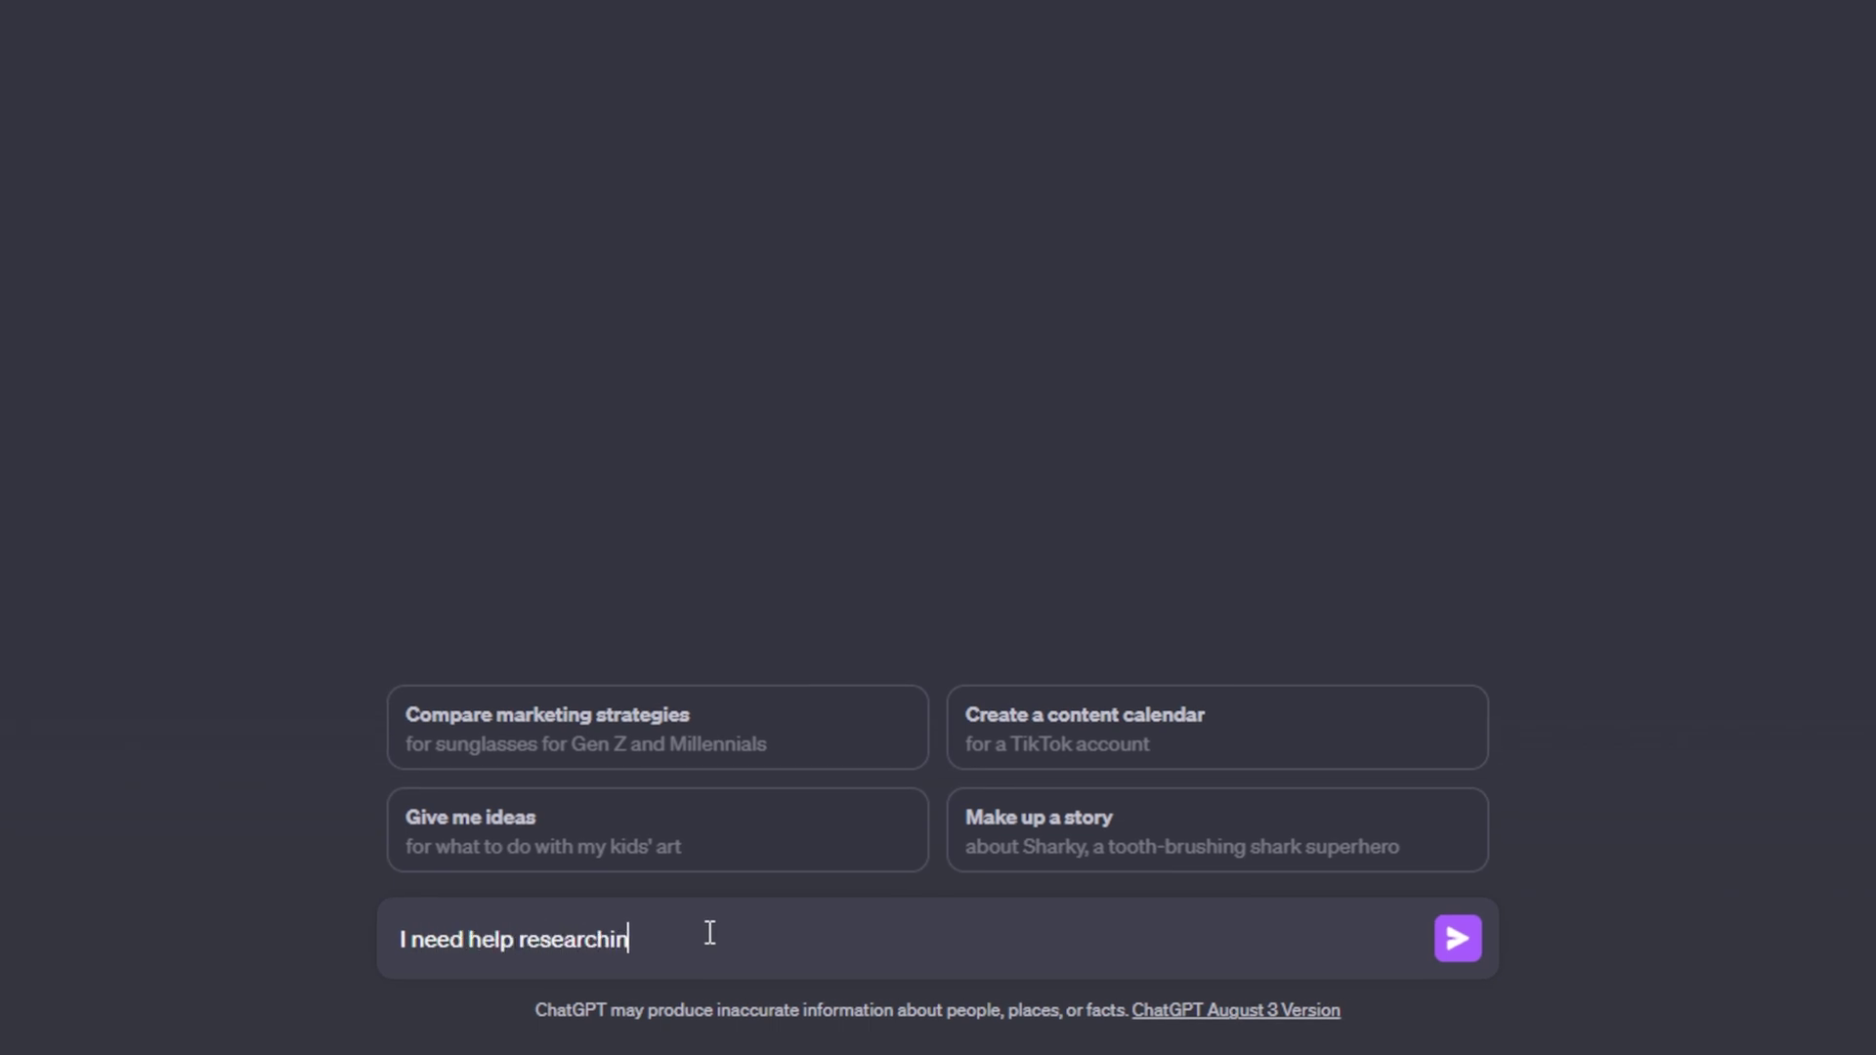
type("g the effect of screen t")
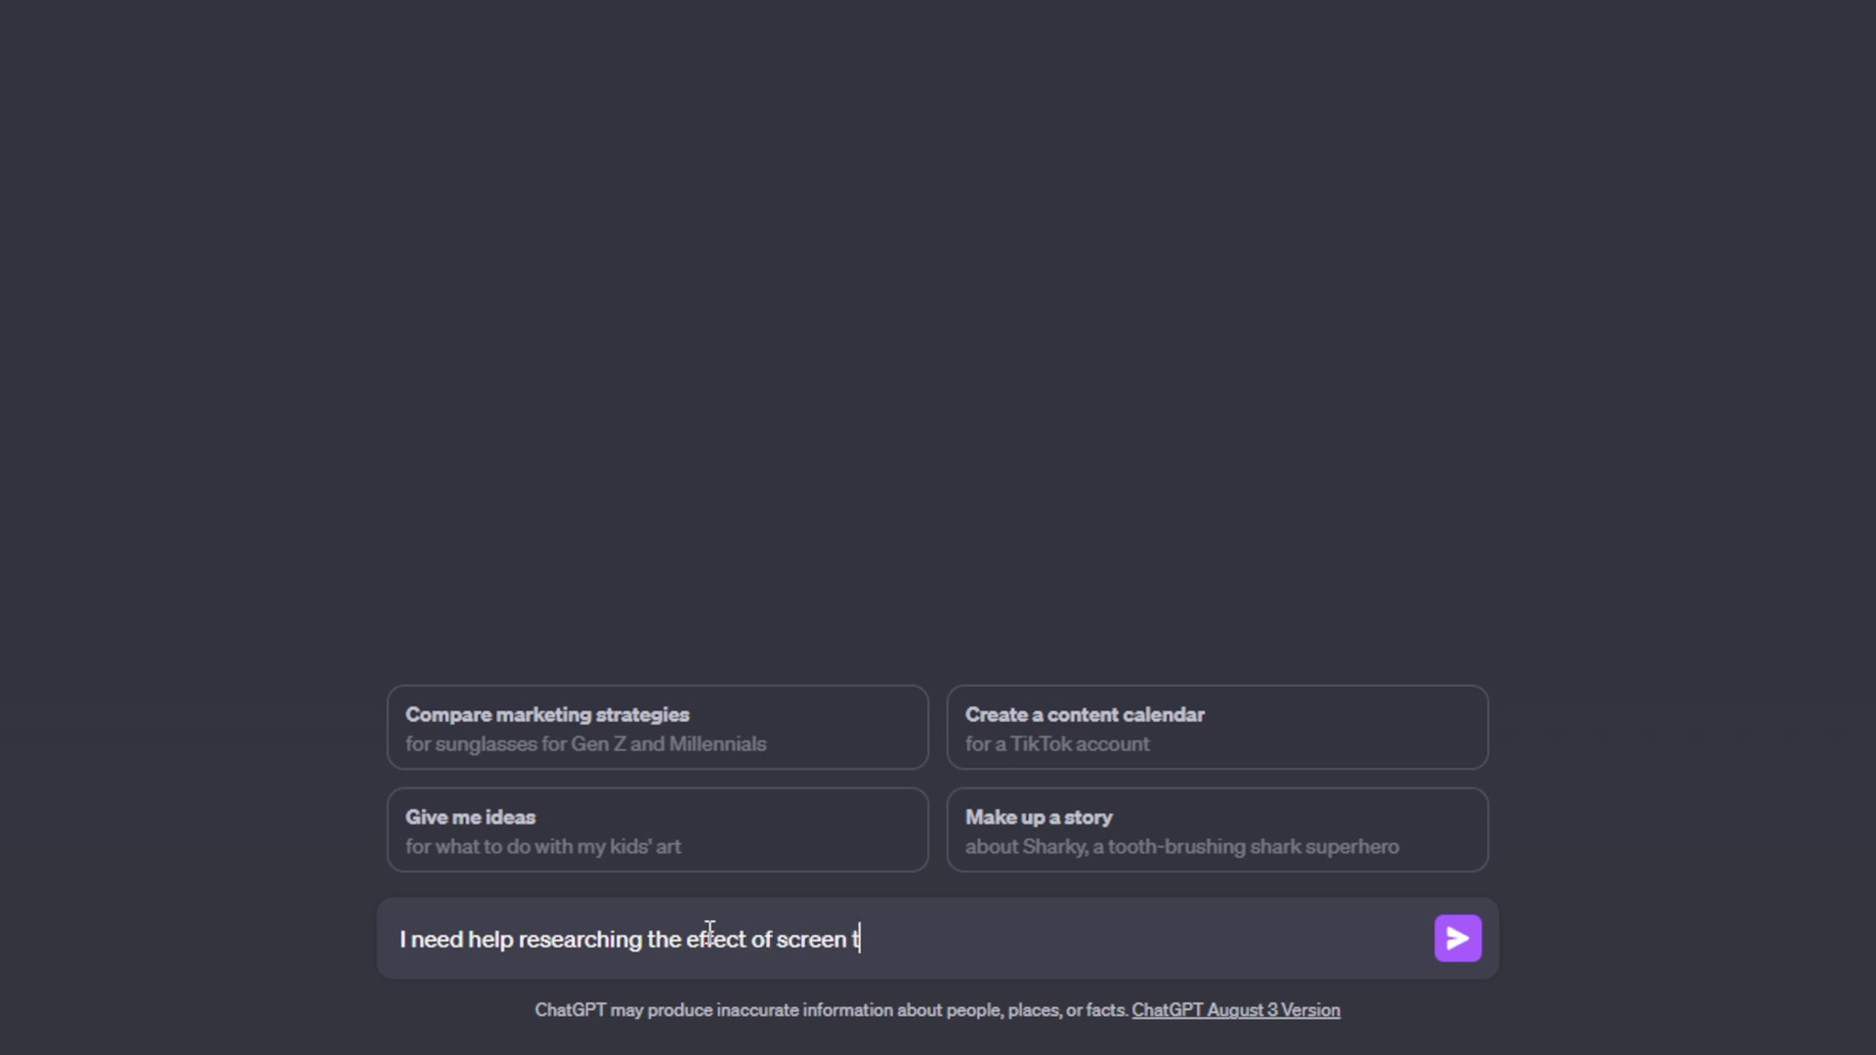
type("ime from gene")
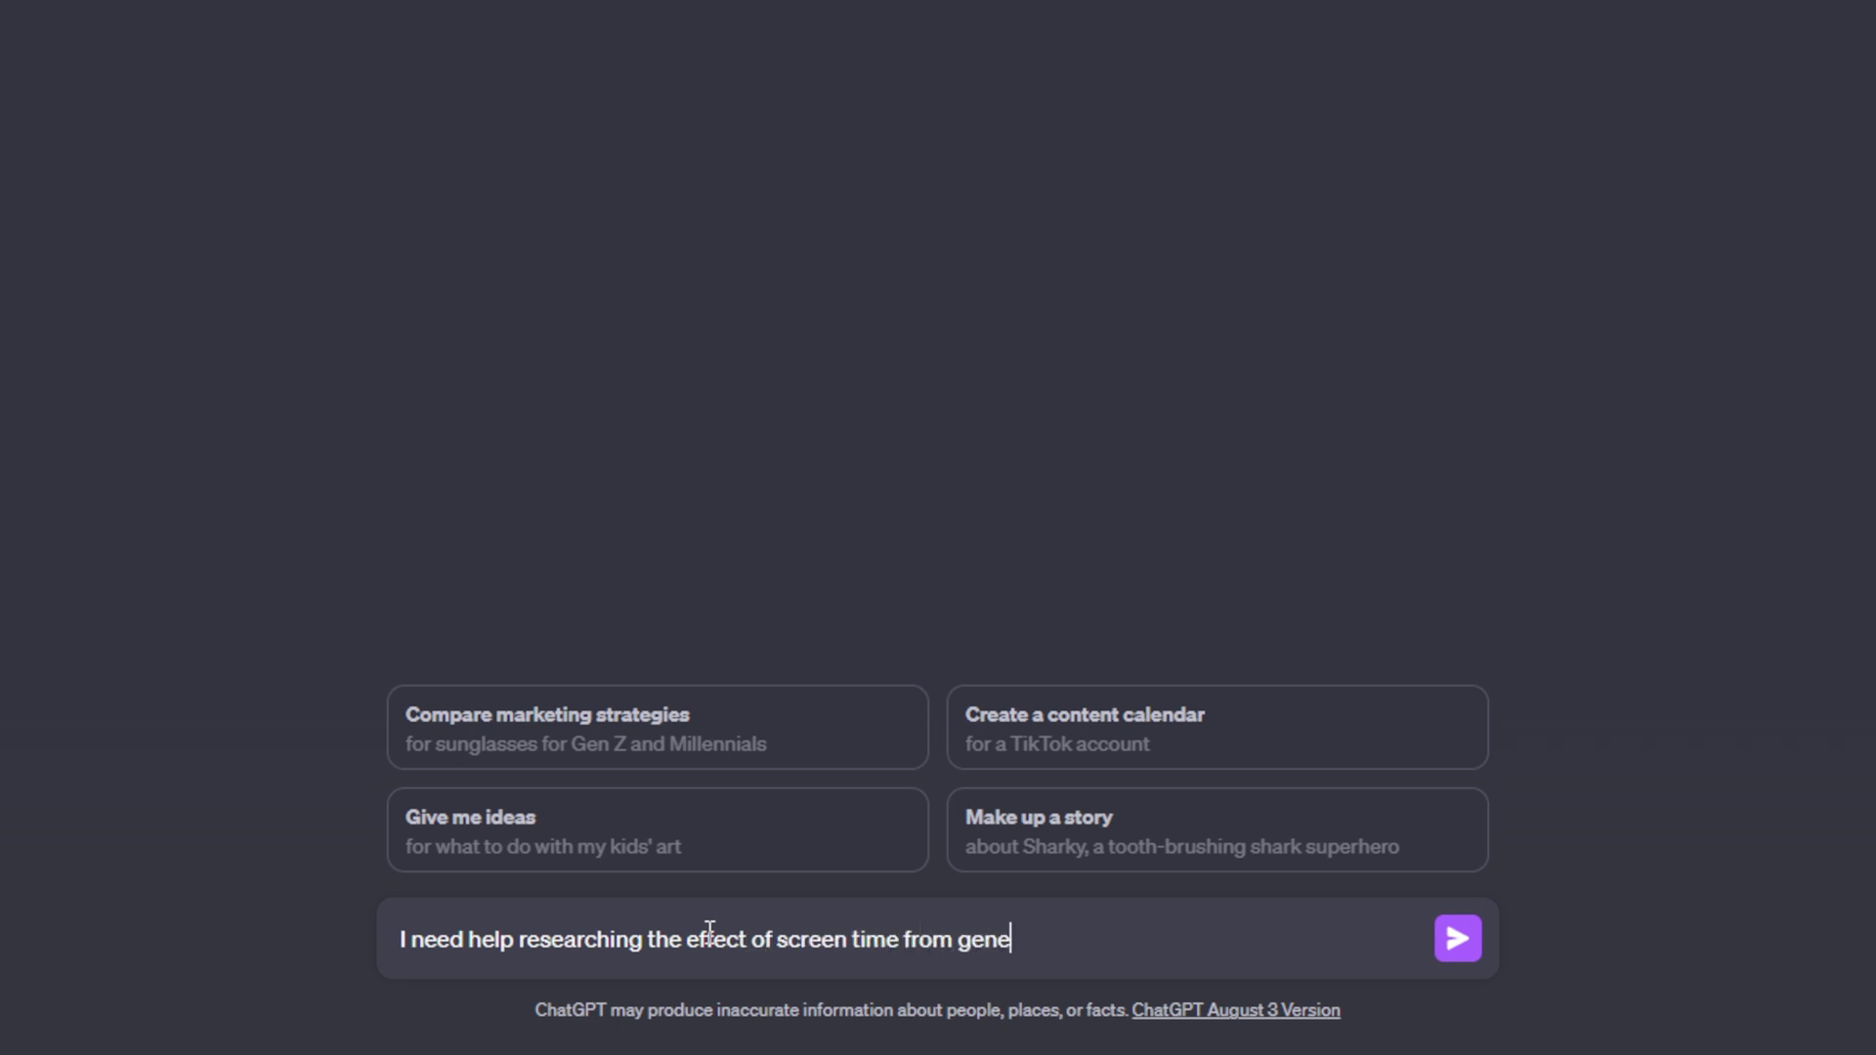
type("ration to generation")
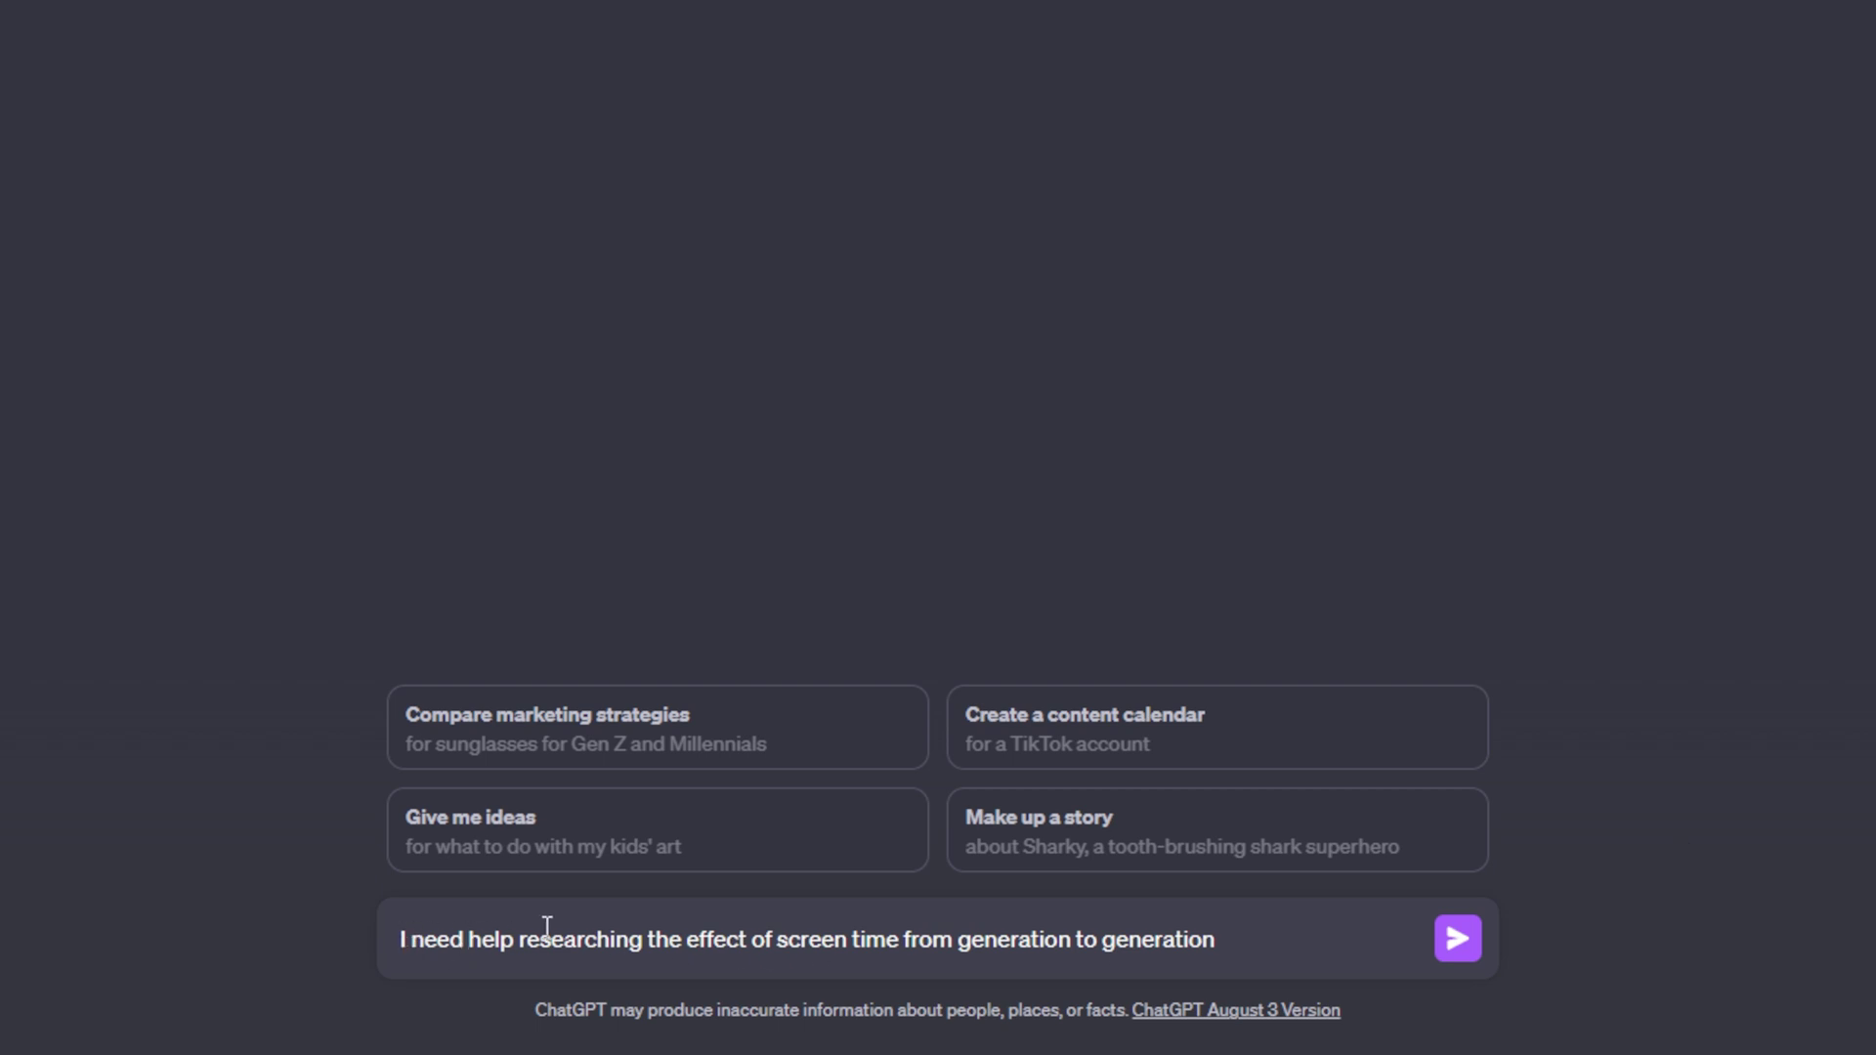
left_click_drag(928, 924, 1252, 934)
type(".")
type("My goal is to complete a research paper for my health class.")
left_click_drag(1223, 904, 1344, 907)
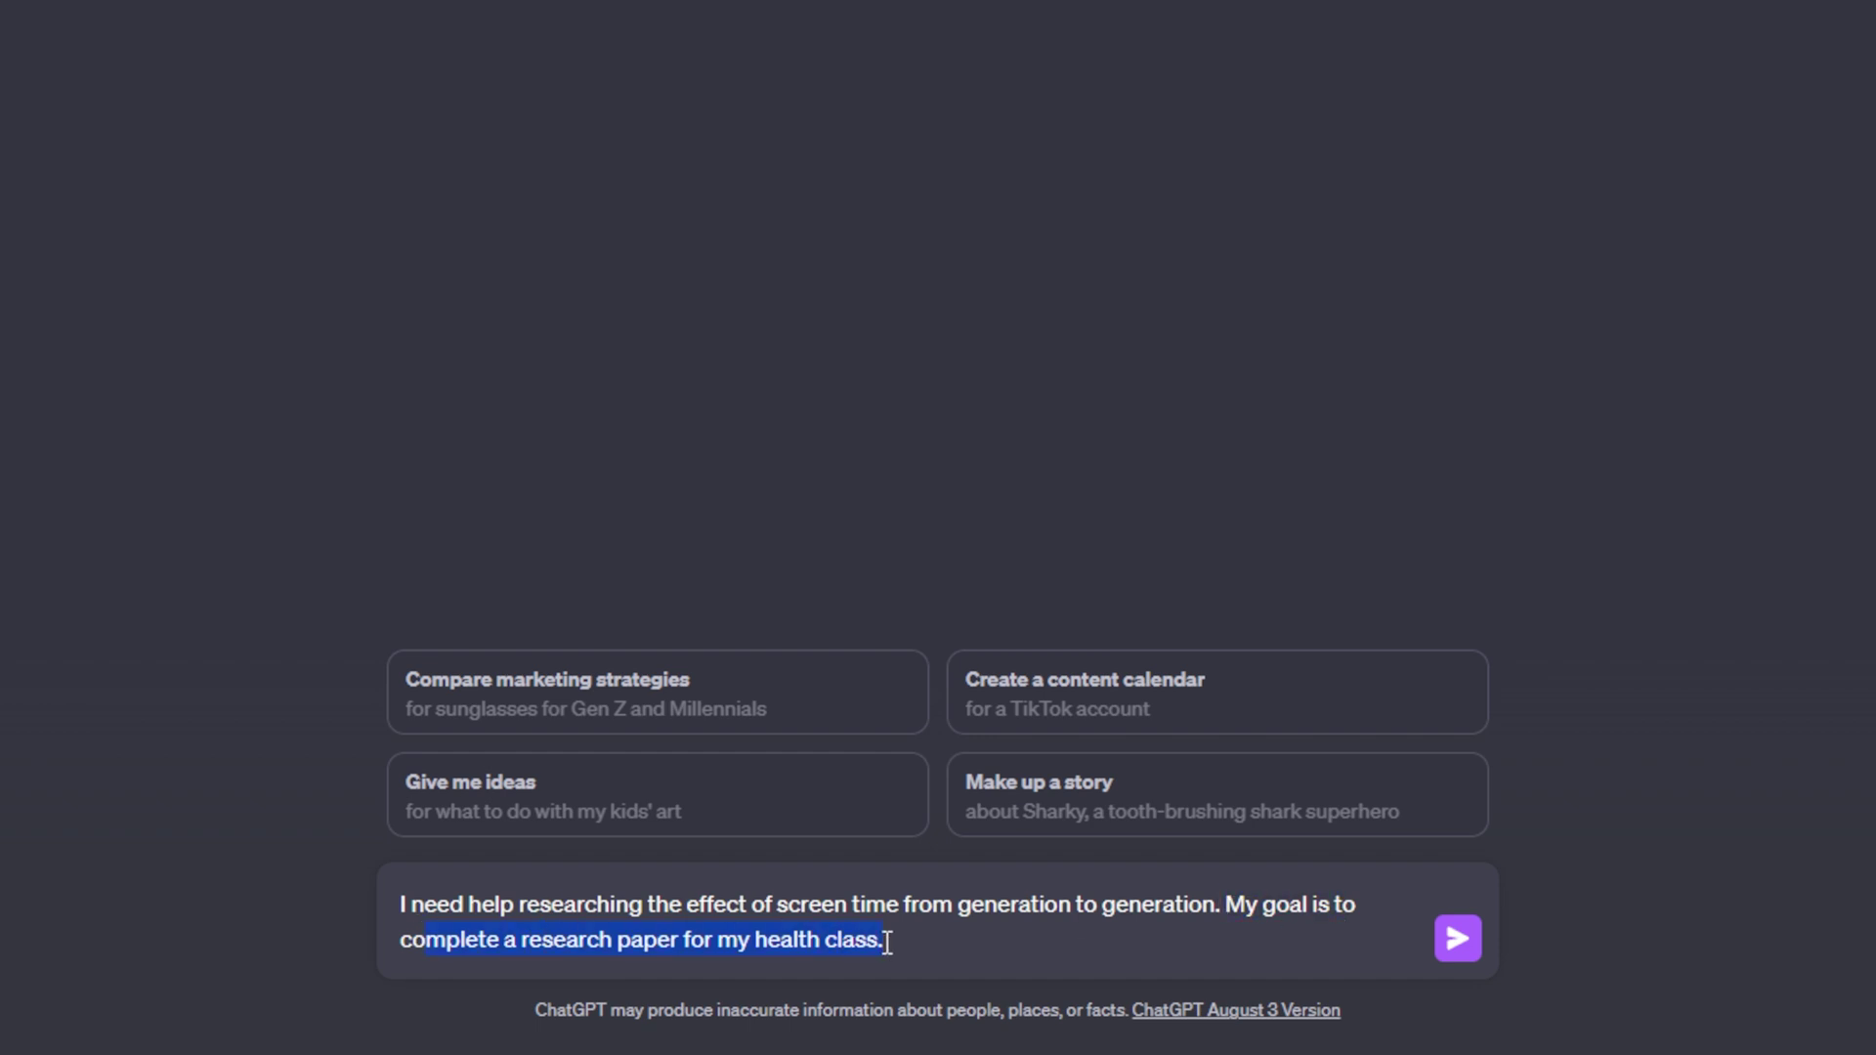
left_click(891, 940)
left_click_drag(987, 943, 755, 940)
left_click(965, 940)
left_click(1454, 940)
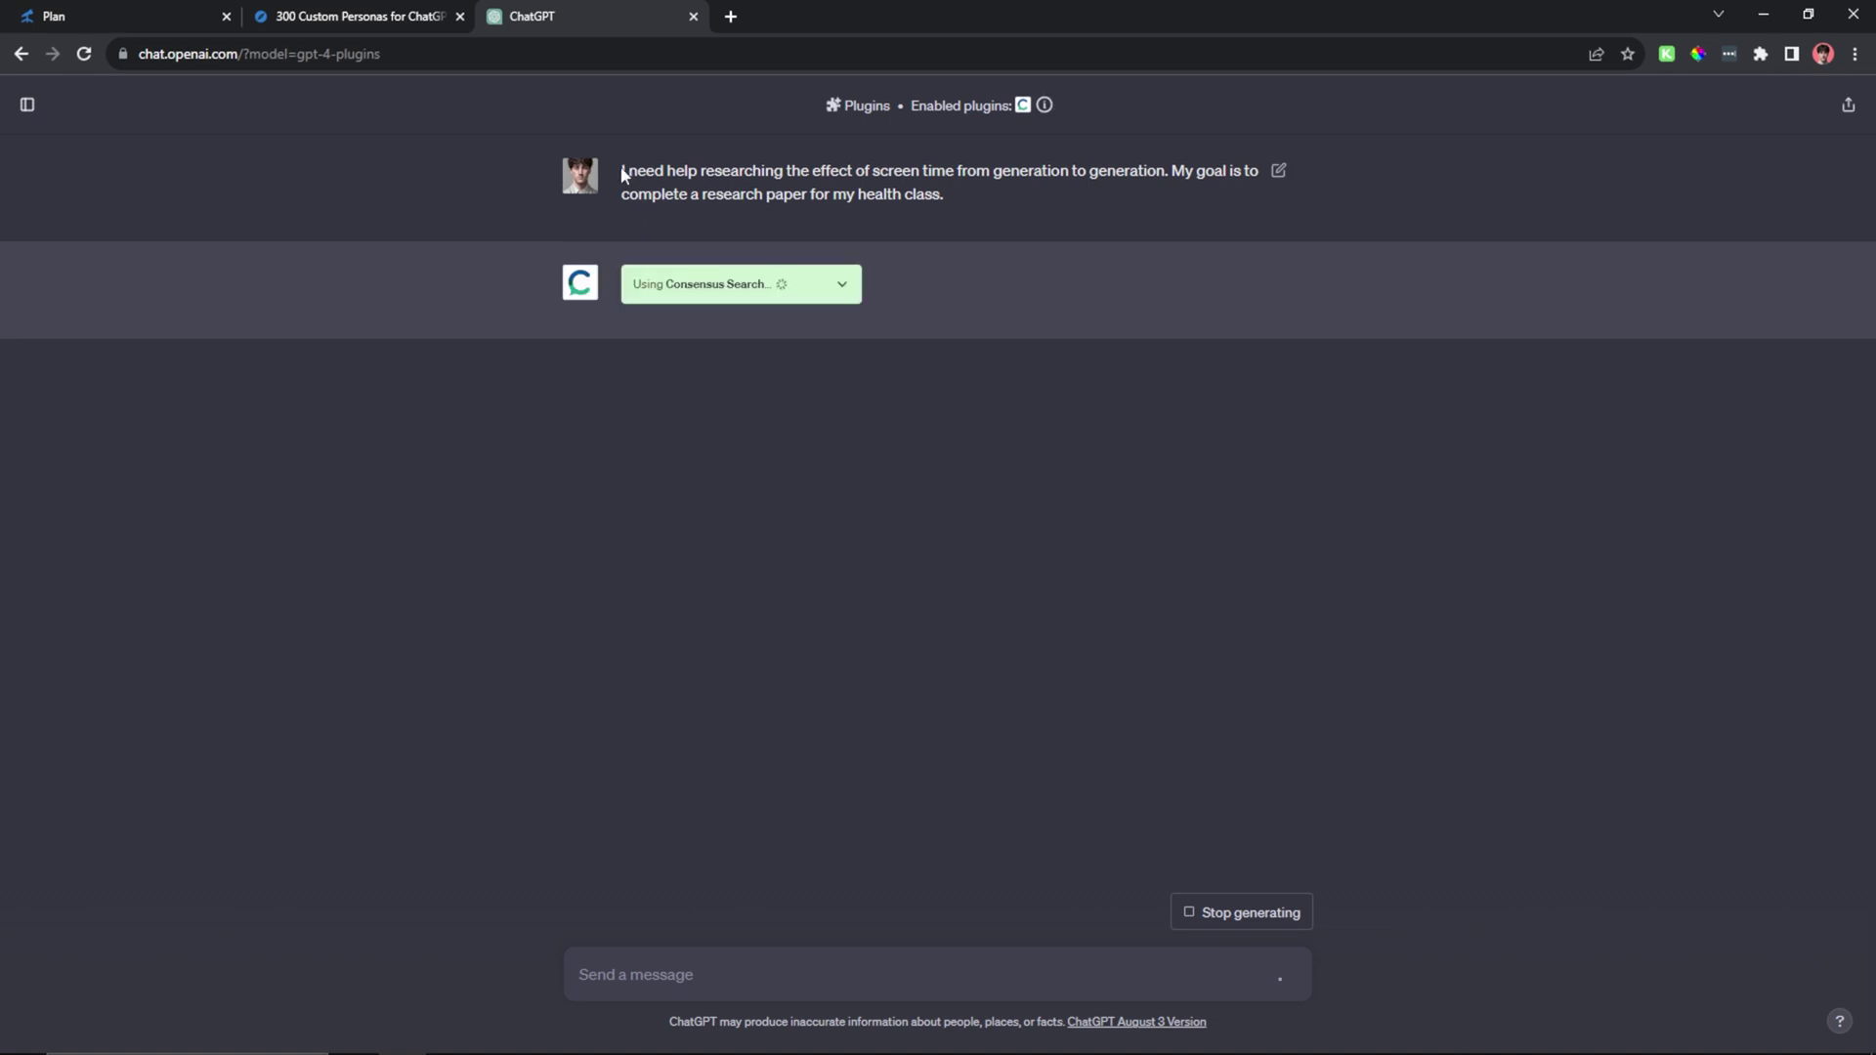
- Wait for the Consensus-backed reply and read its six Key Findings
left_click_drag(623, 174, 884, 162)
left_click(944, 162)
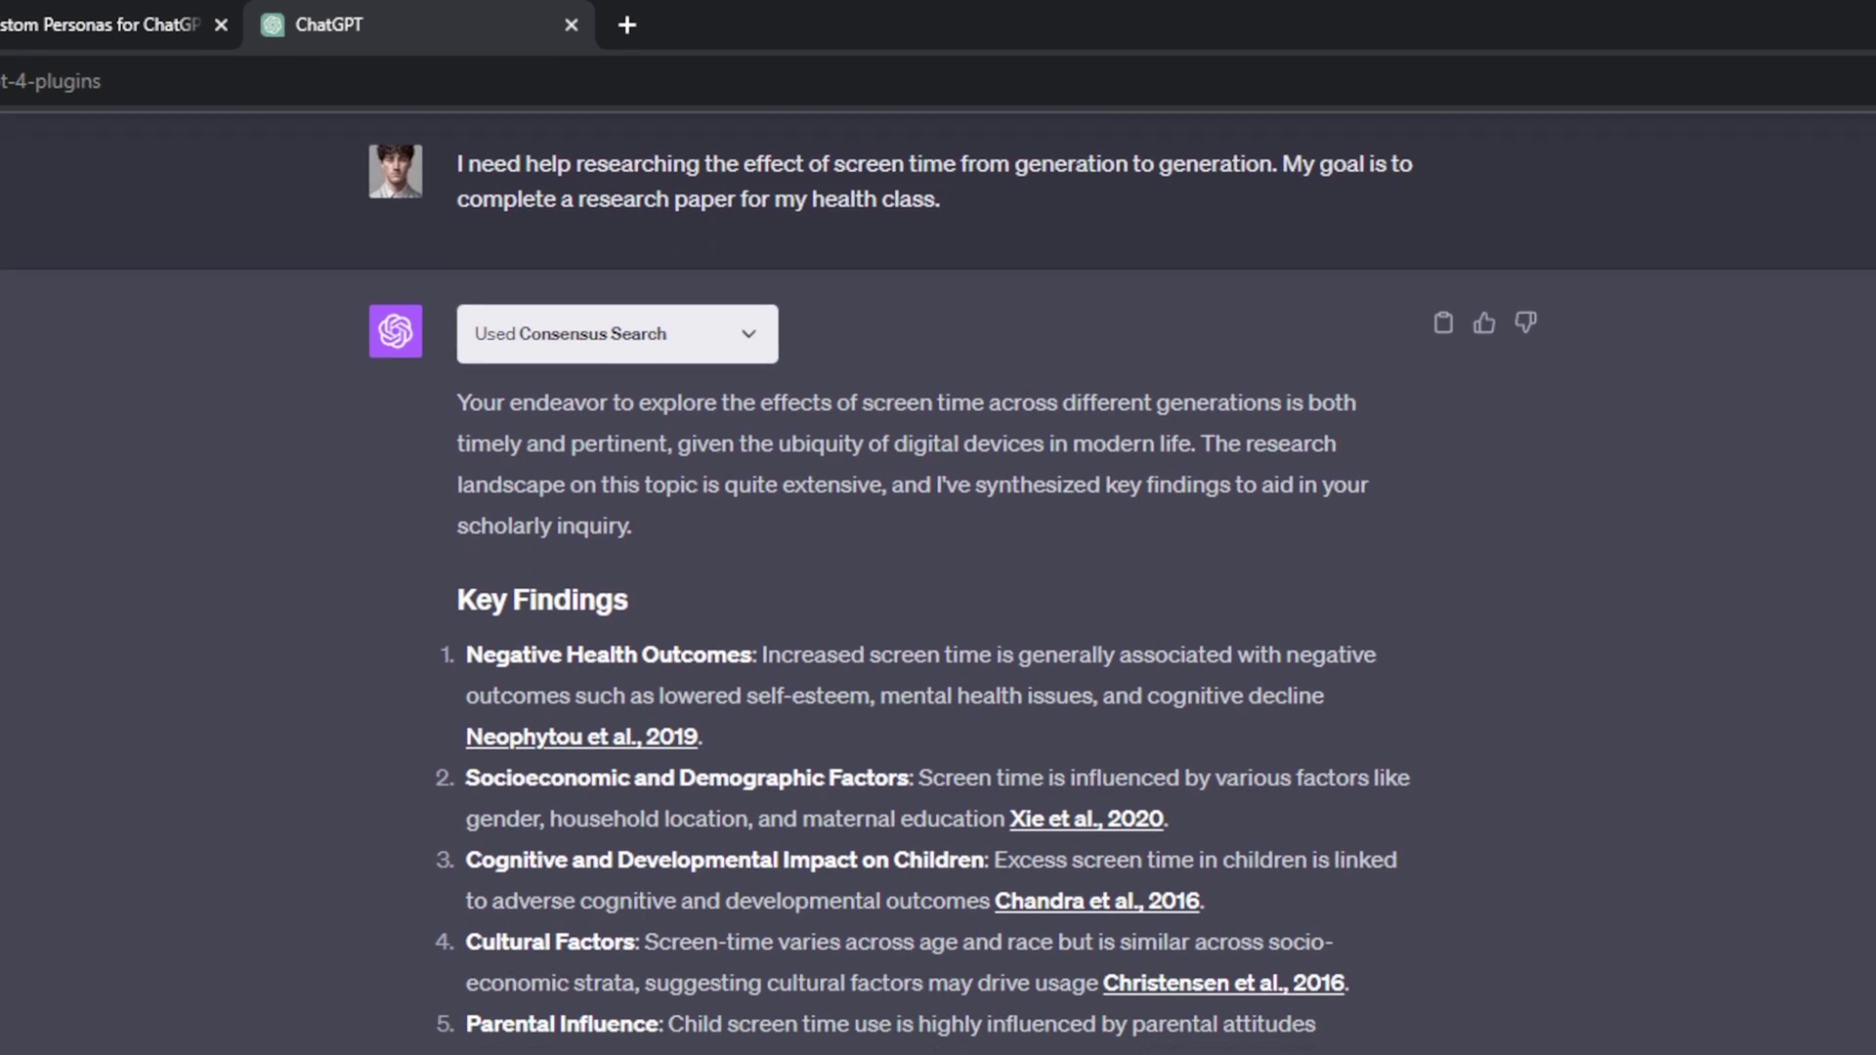
scroll(938, 586, "down", 2)
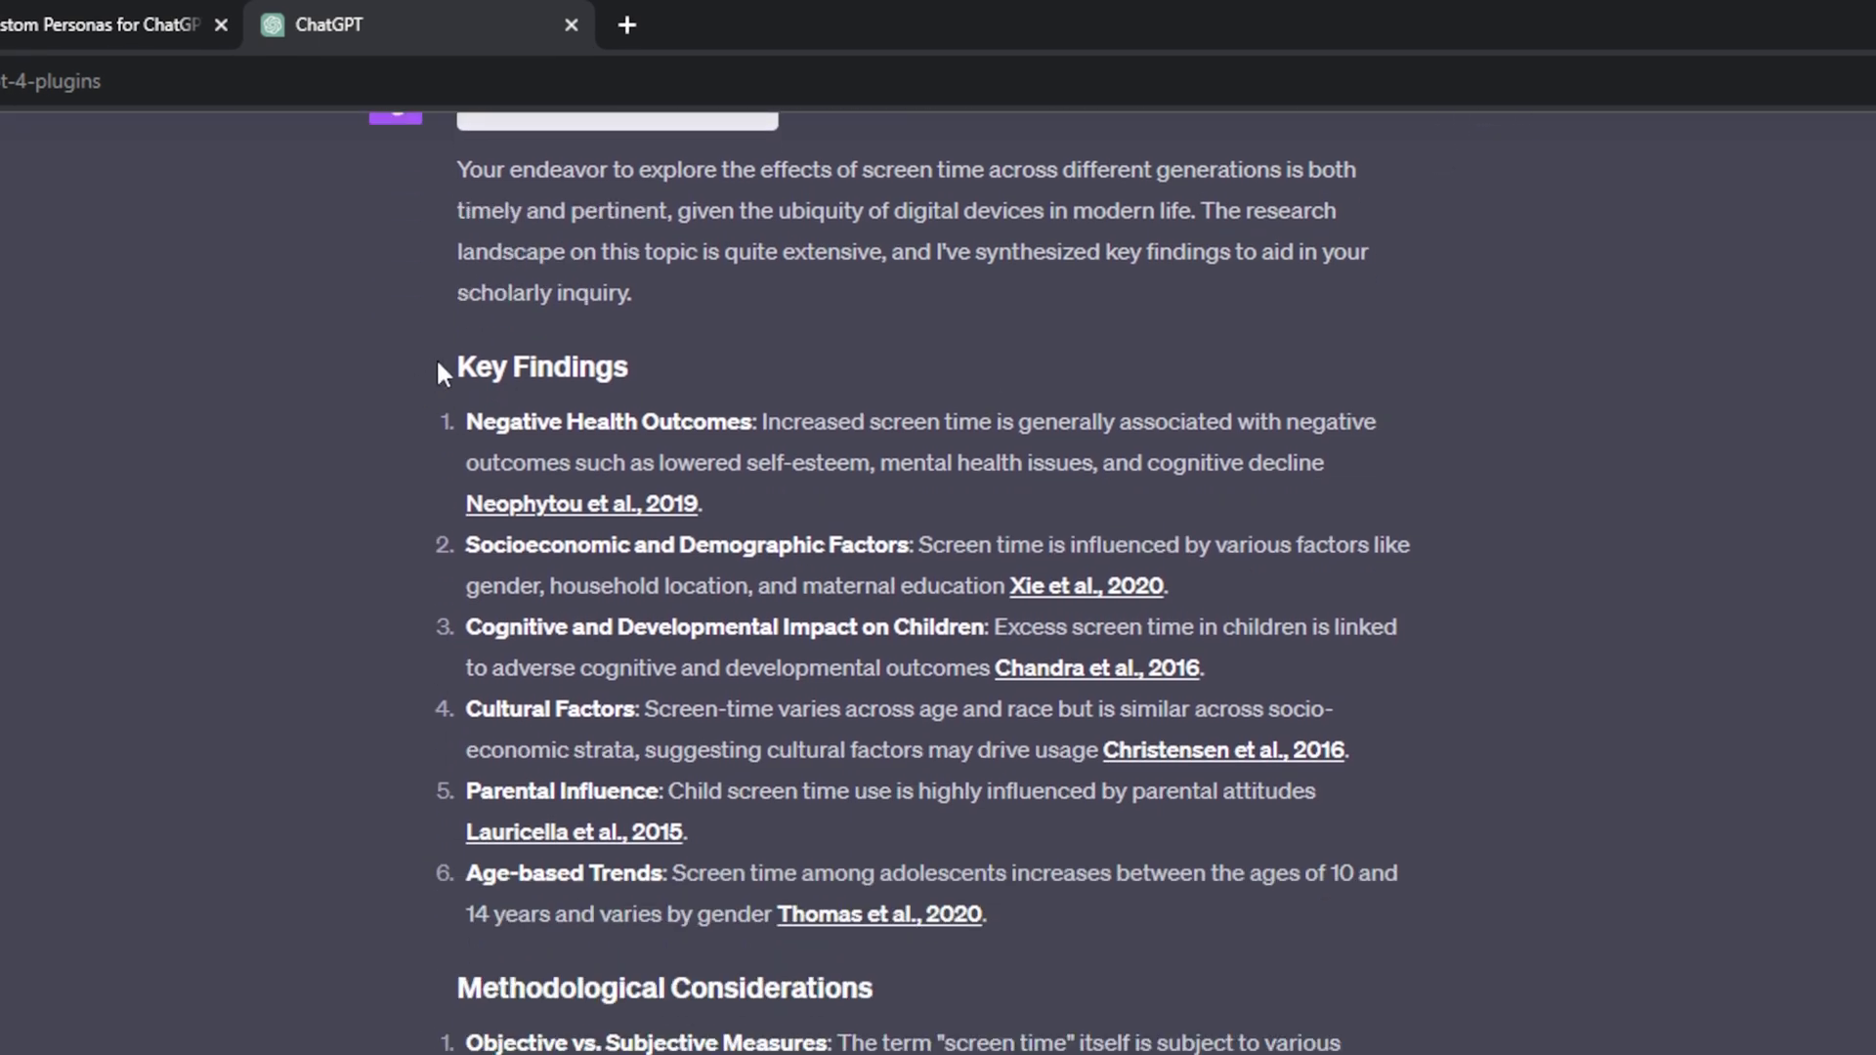
left_click_drag(439, 369, 635, 351)
left_click(706, 342)
scroll(706, 342, "down", 1)
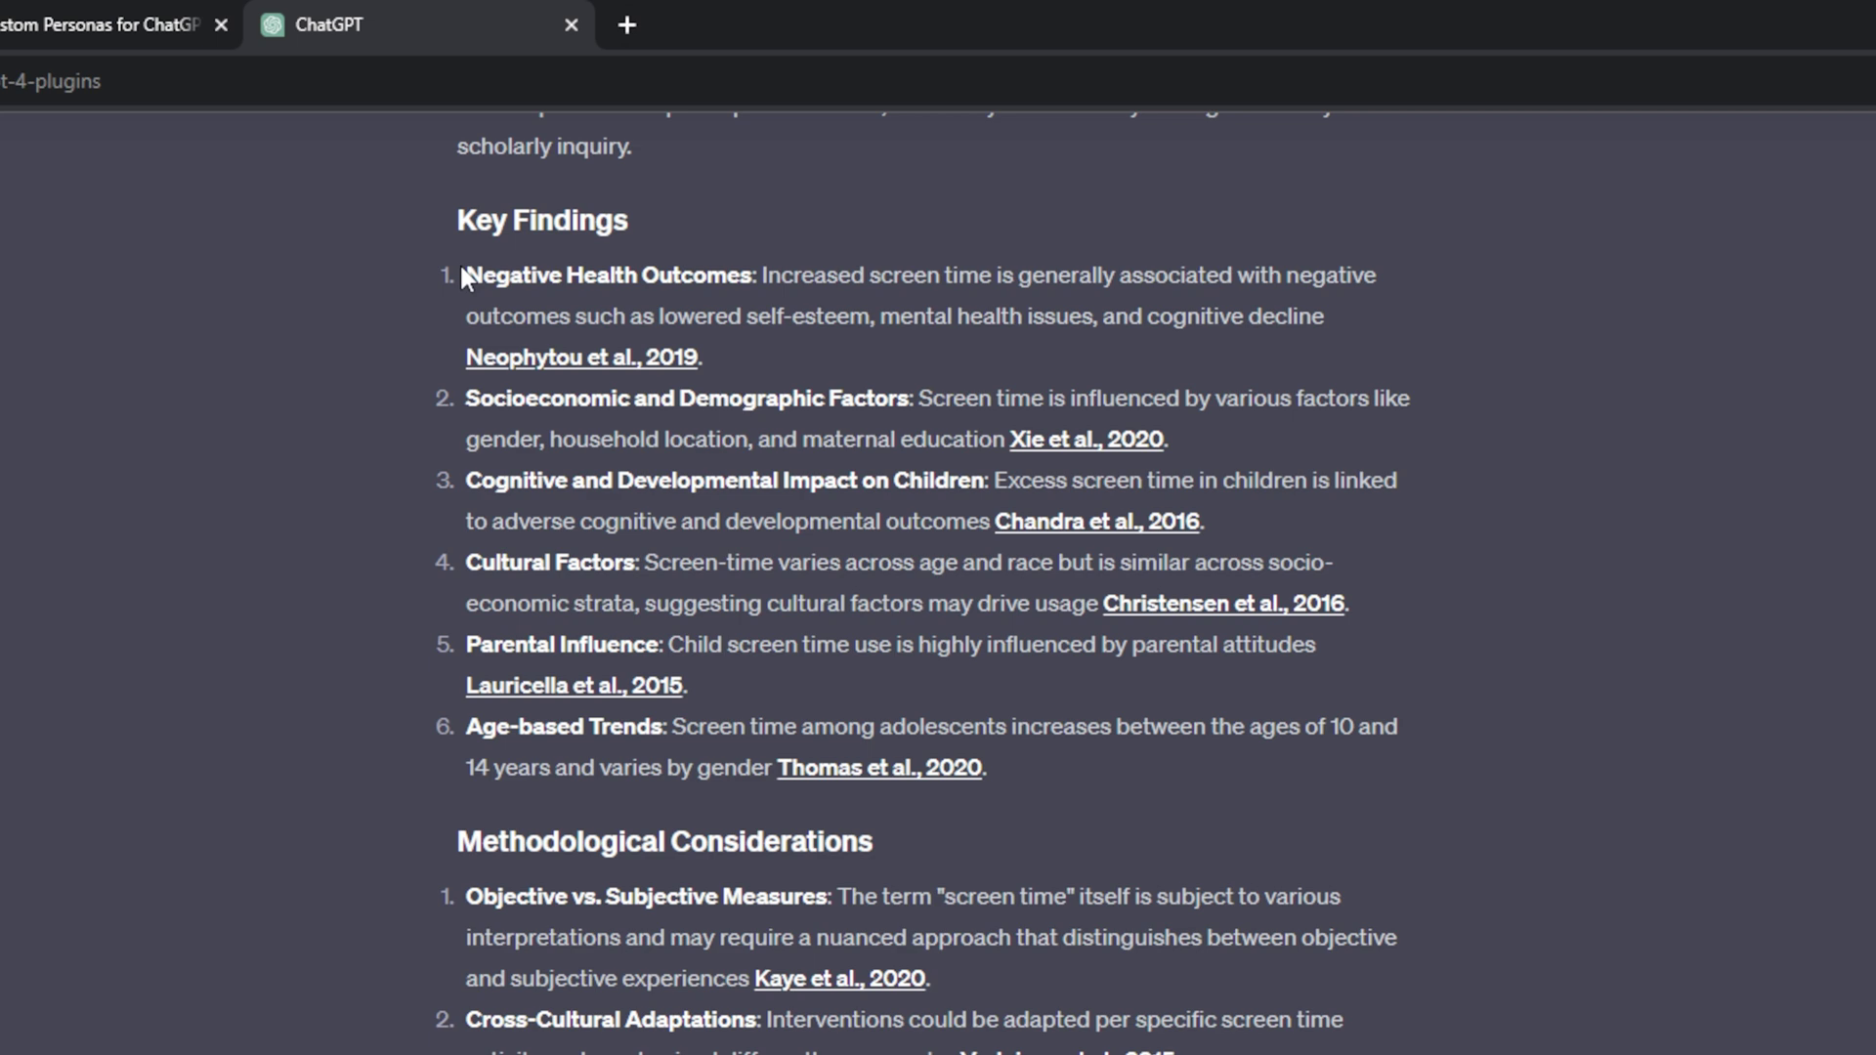
left_click_drag(463, 278, 1048, 760)
left_click(1081, 775)
- Read the Methodological Considerations, Implications for Future Research and closing follow-up question
scroll(1081, 775, "down", 6)
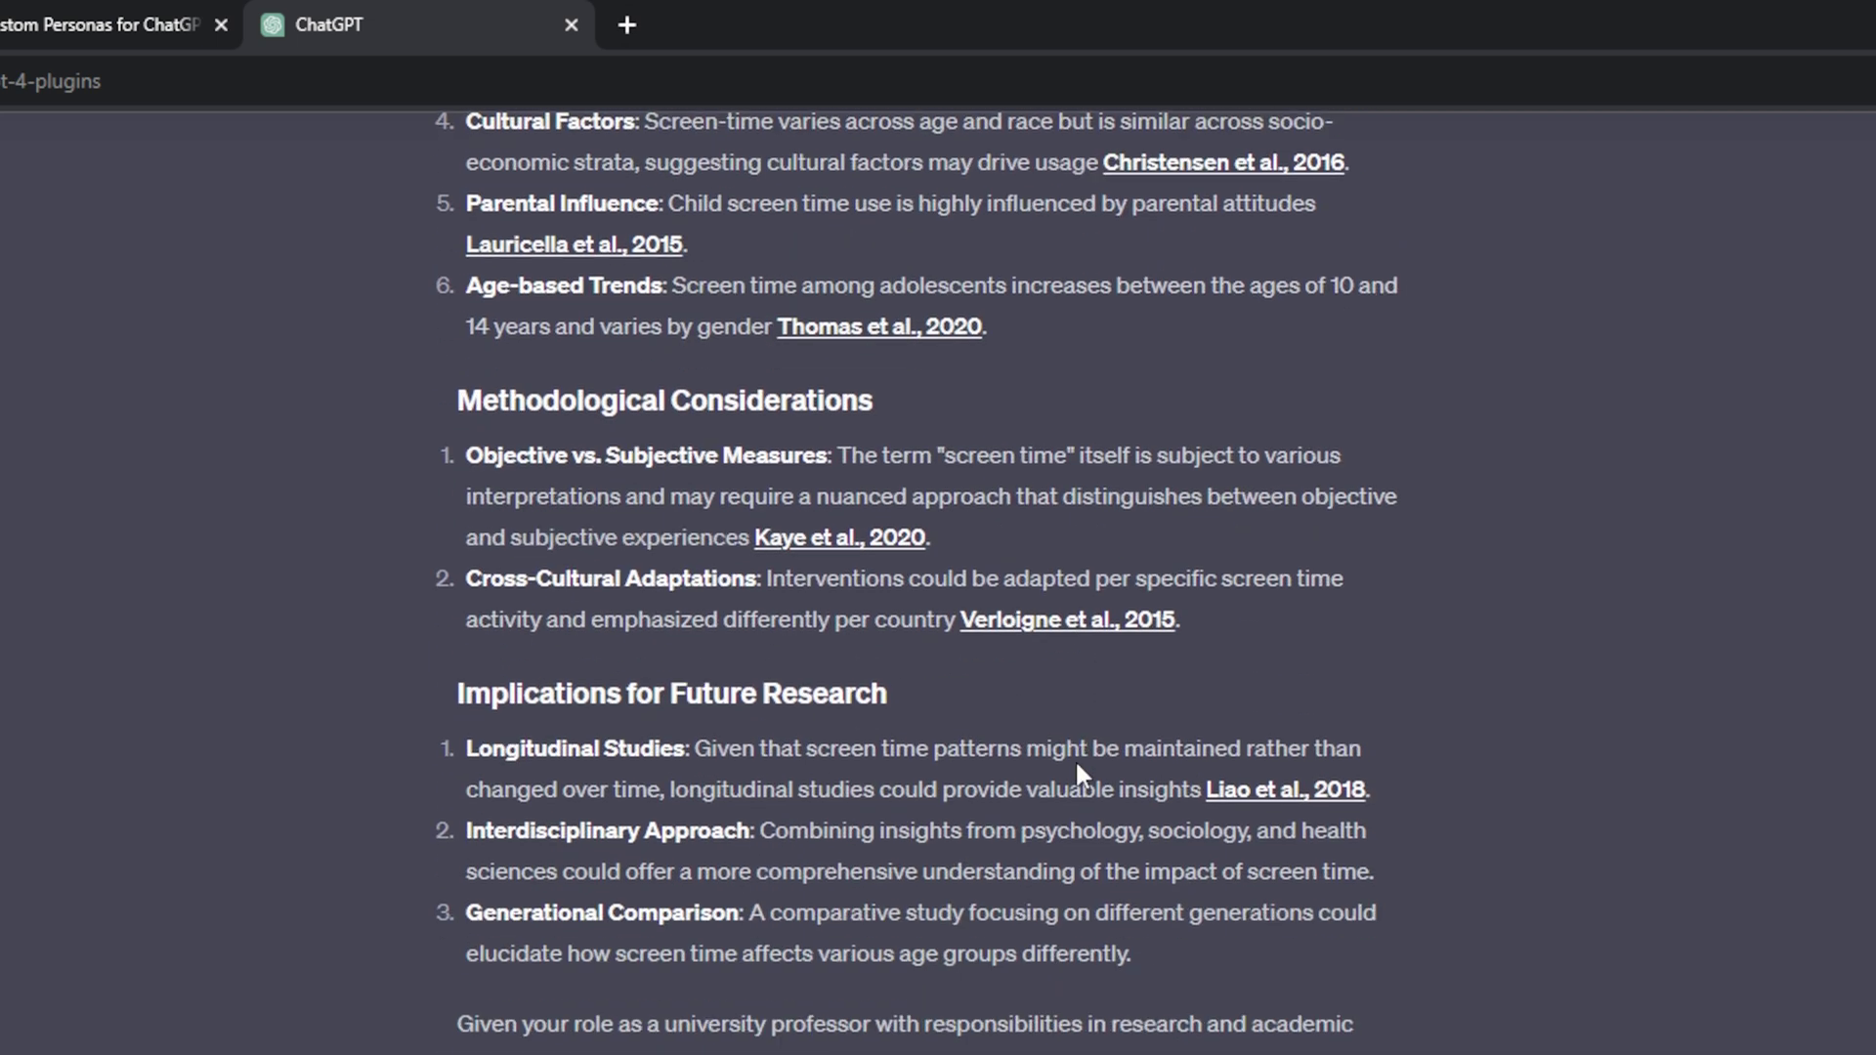
left_click_drag(455, 256, 897, 266)
left_click(897, 266)
left_click_drag(467, 308, 848, 430)
left_click(1030, 389)
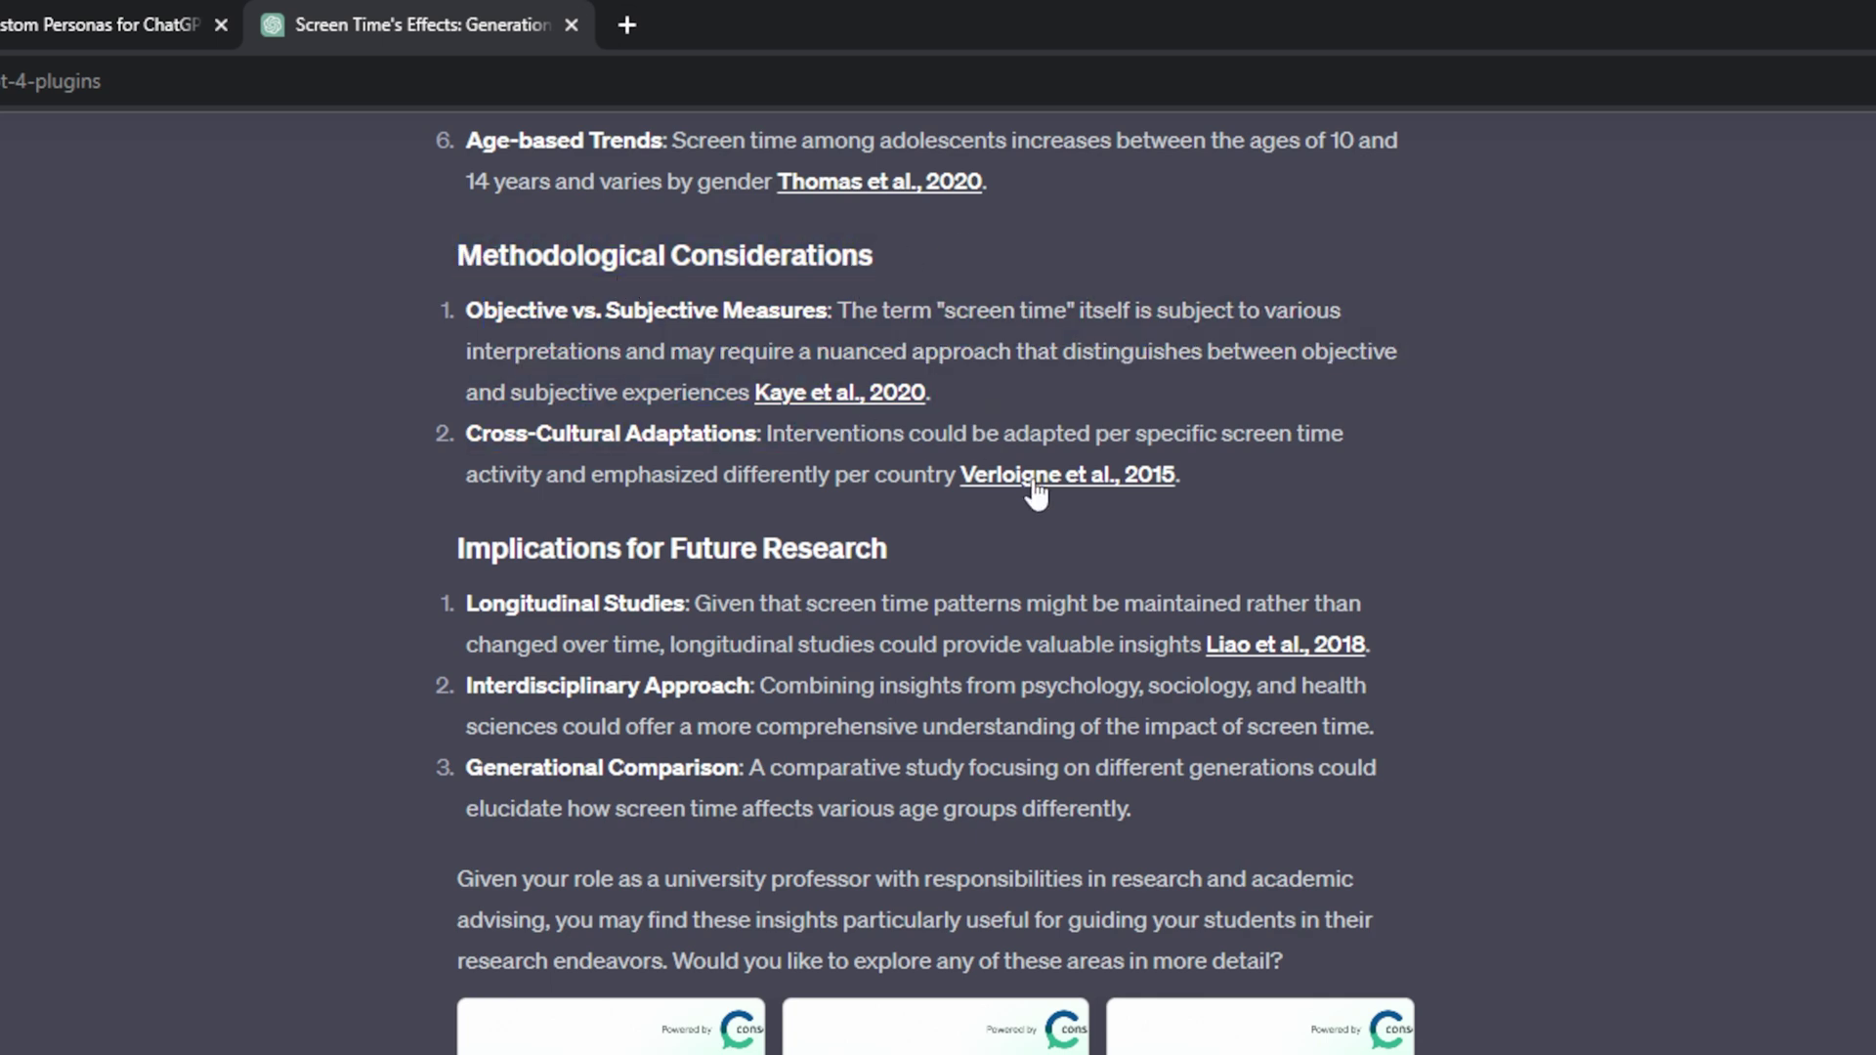
left_click_drag(420, 545, 906, 535)
left_click(968, 545)
scroll(965, 528, "down", 1)
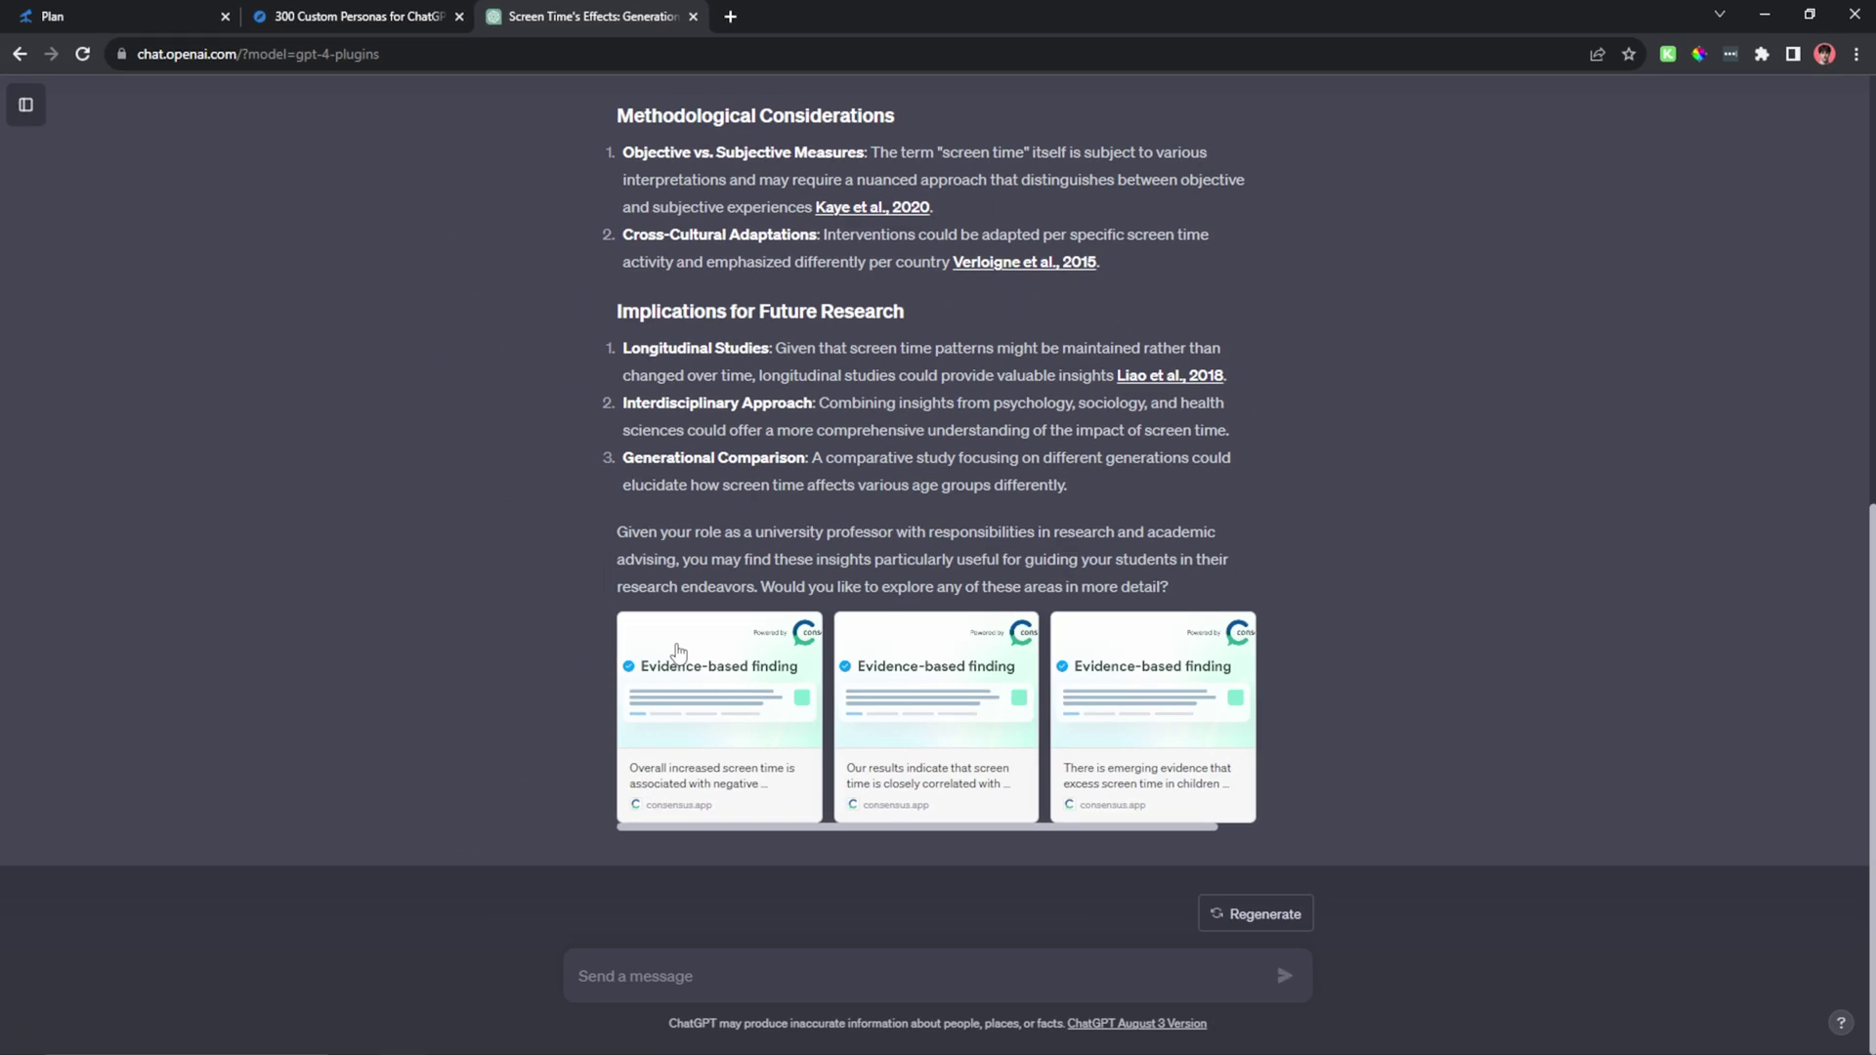
left_click_drag(955, 837, 885, 834)
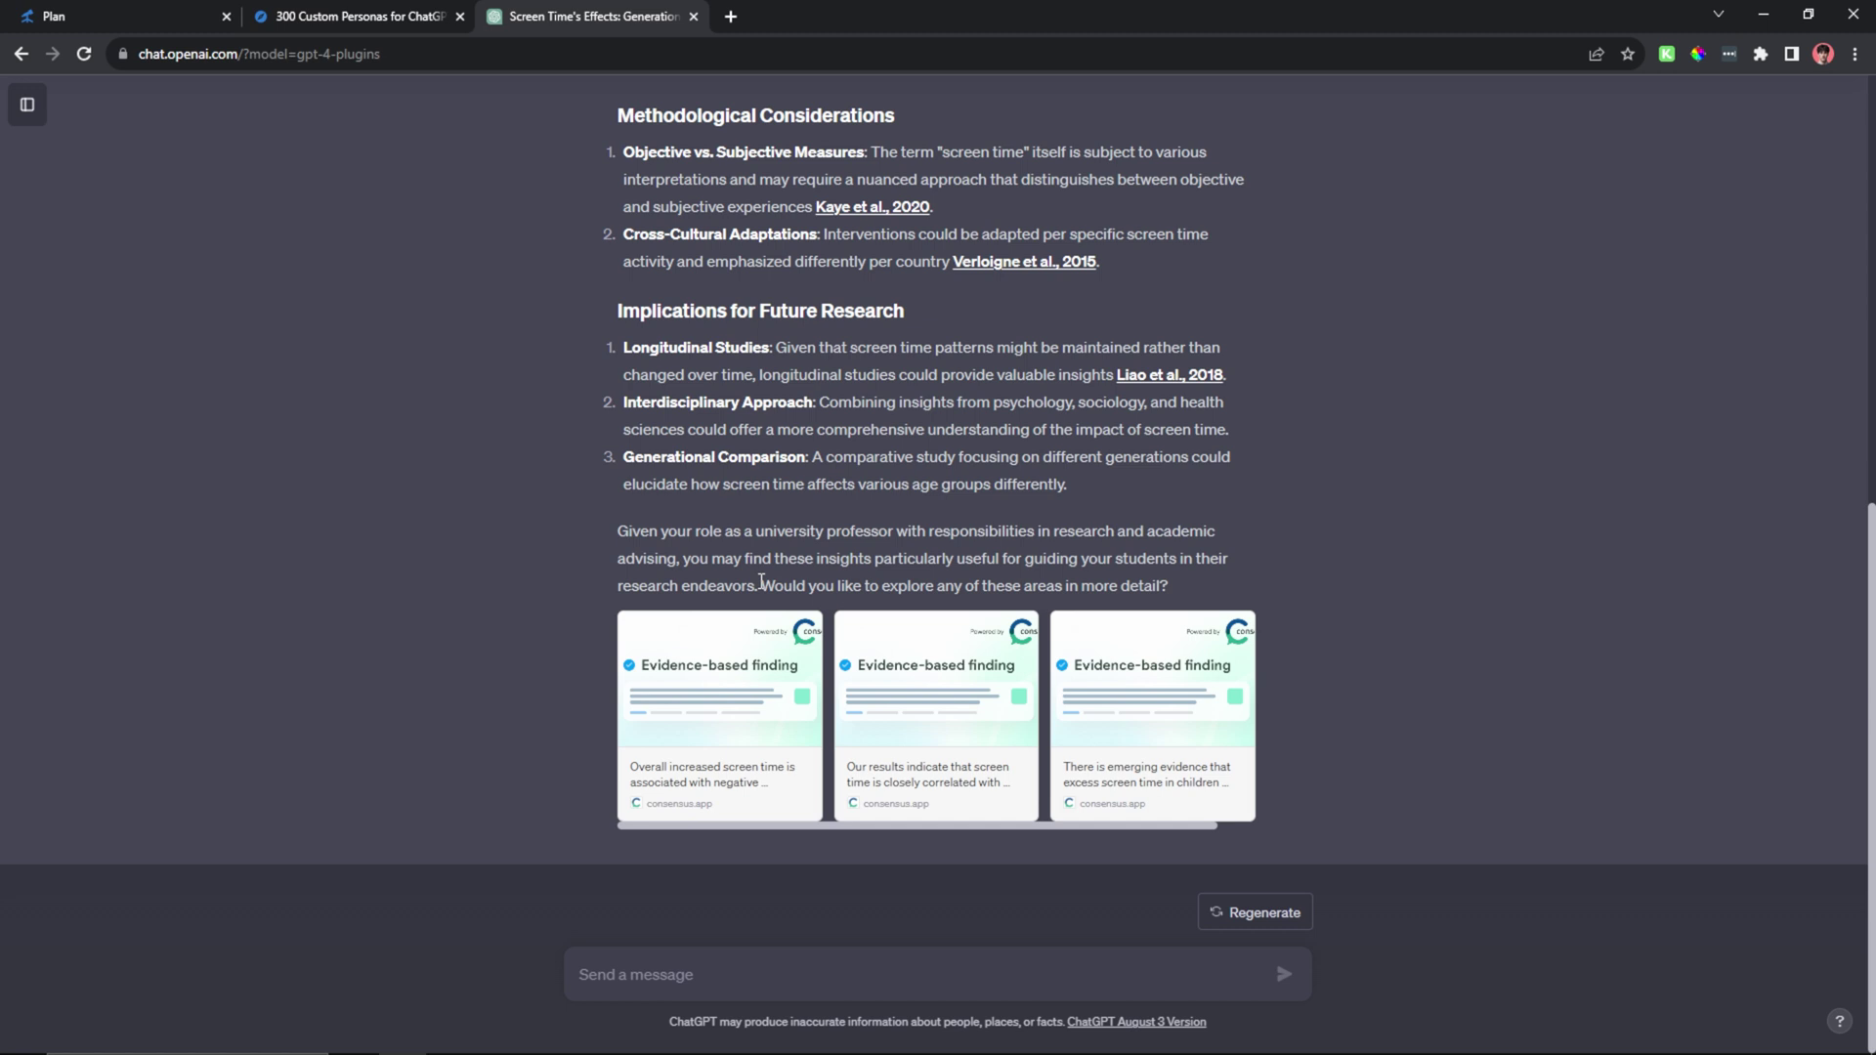
left_click_drag(761, 584, 1173, 587)
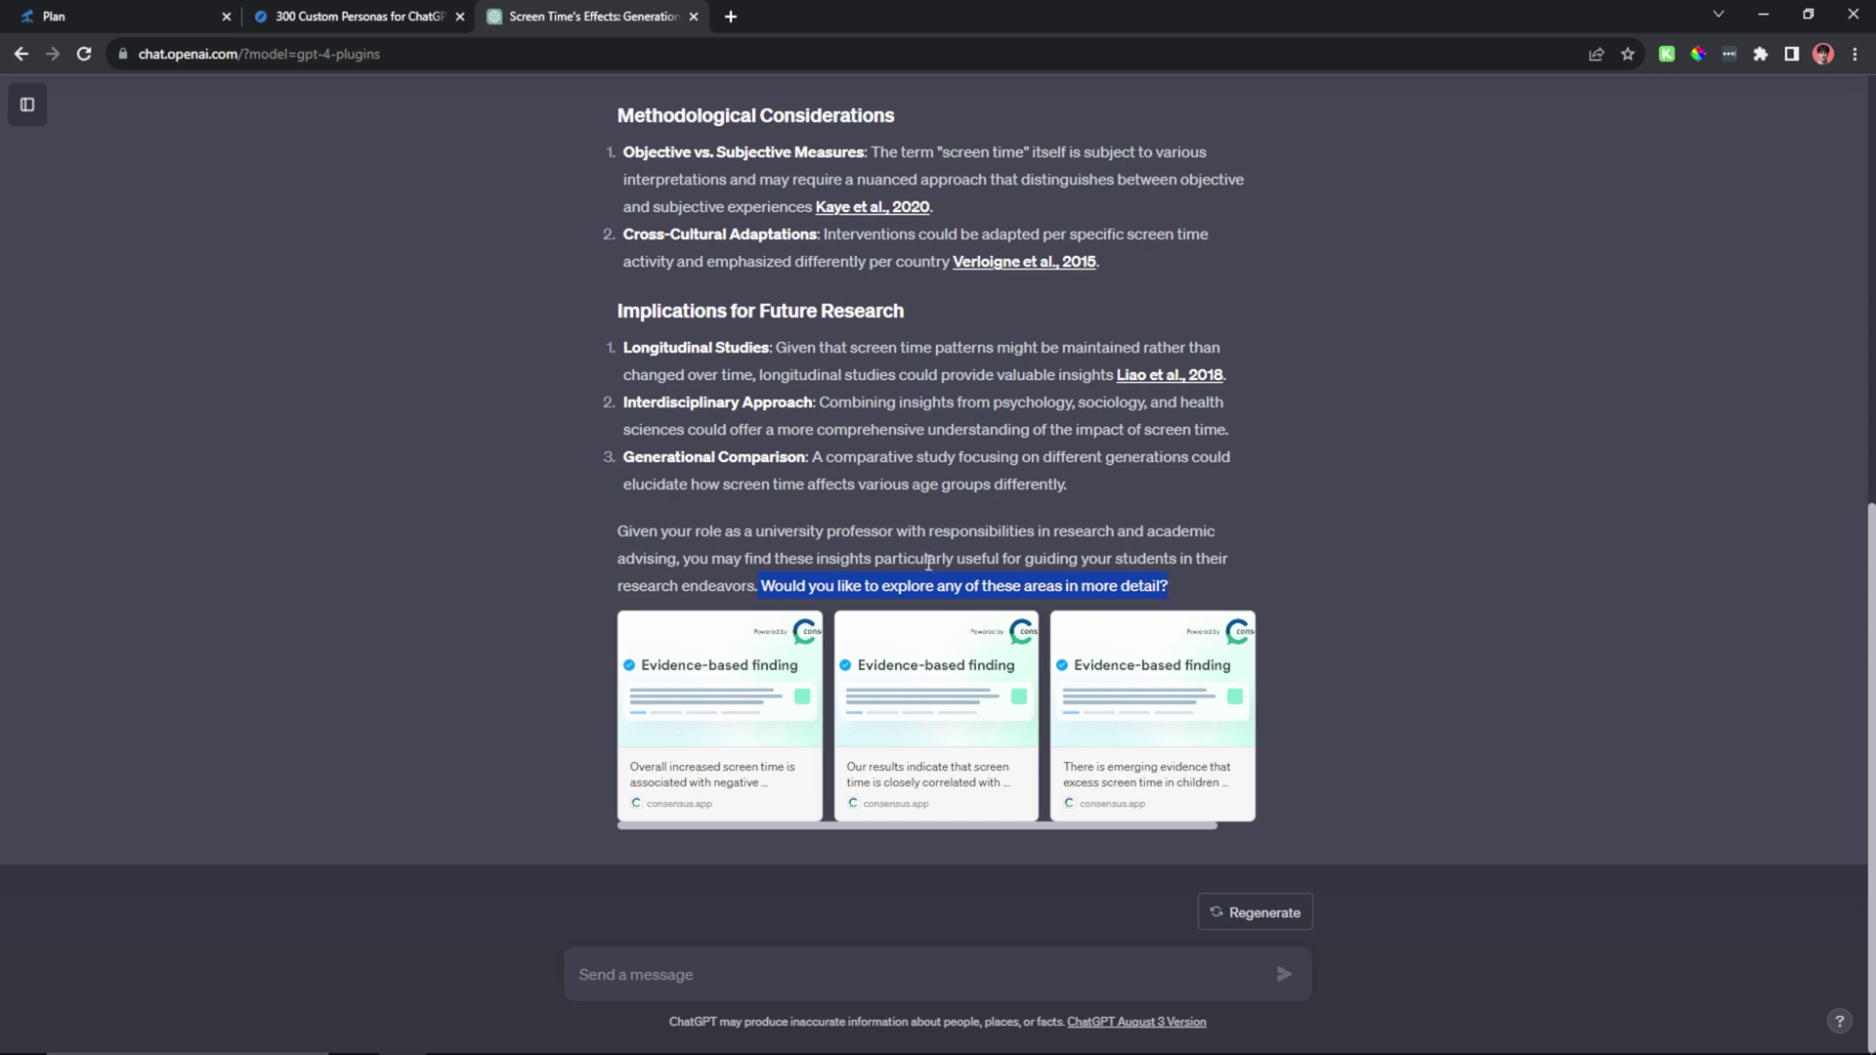
left_click(1177, 586)
scroll(699, 521, "up", 8)
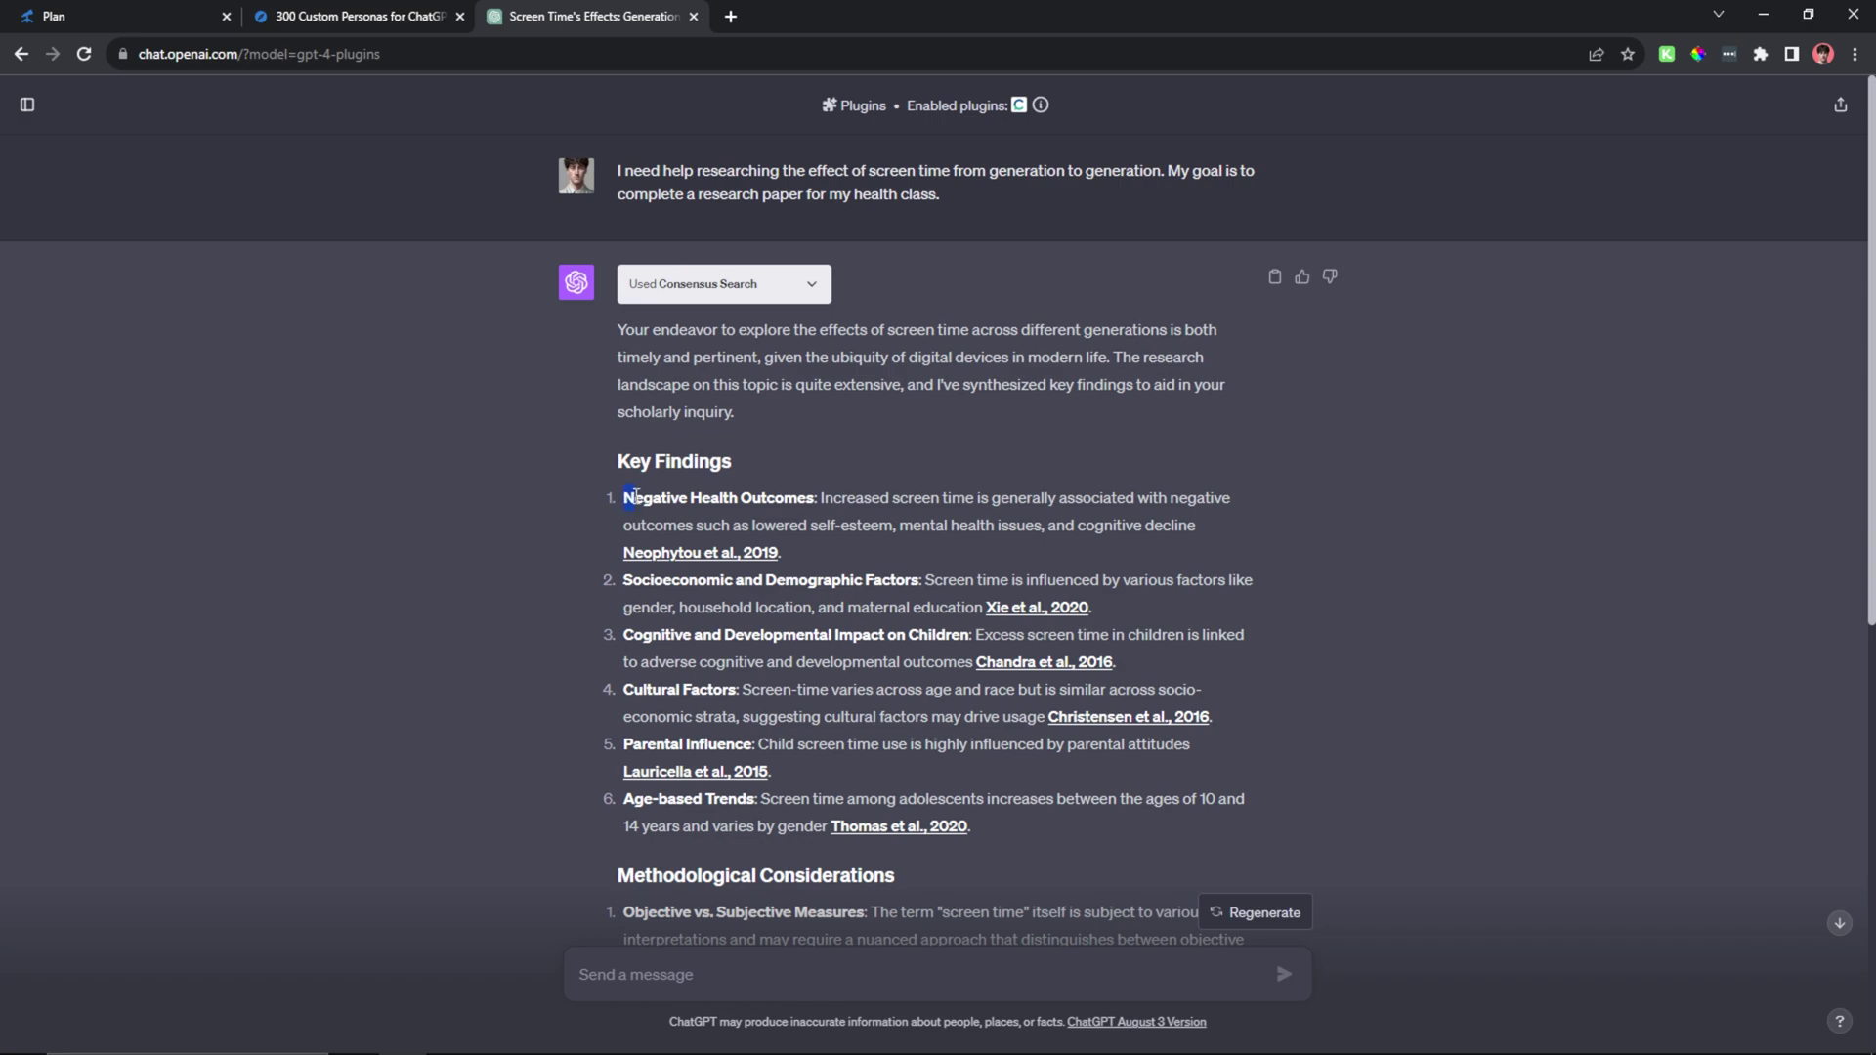
- Open the paper's Cite dialog and view MLA, Chicago, Harvard and BibTeX, ending on Chicago
left_click_drag(631, 497, 823, 498)
left_click(840, 498)
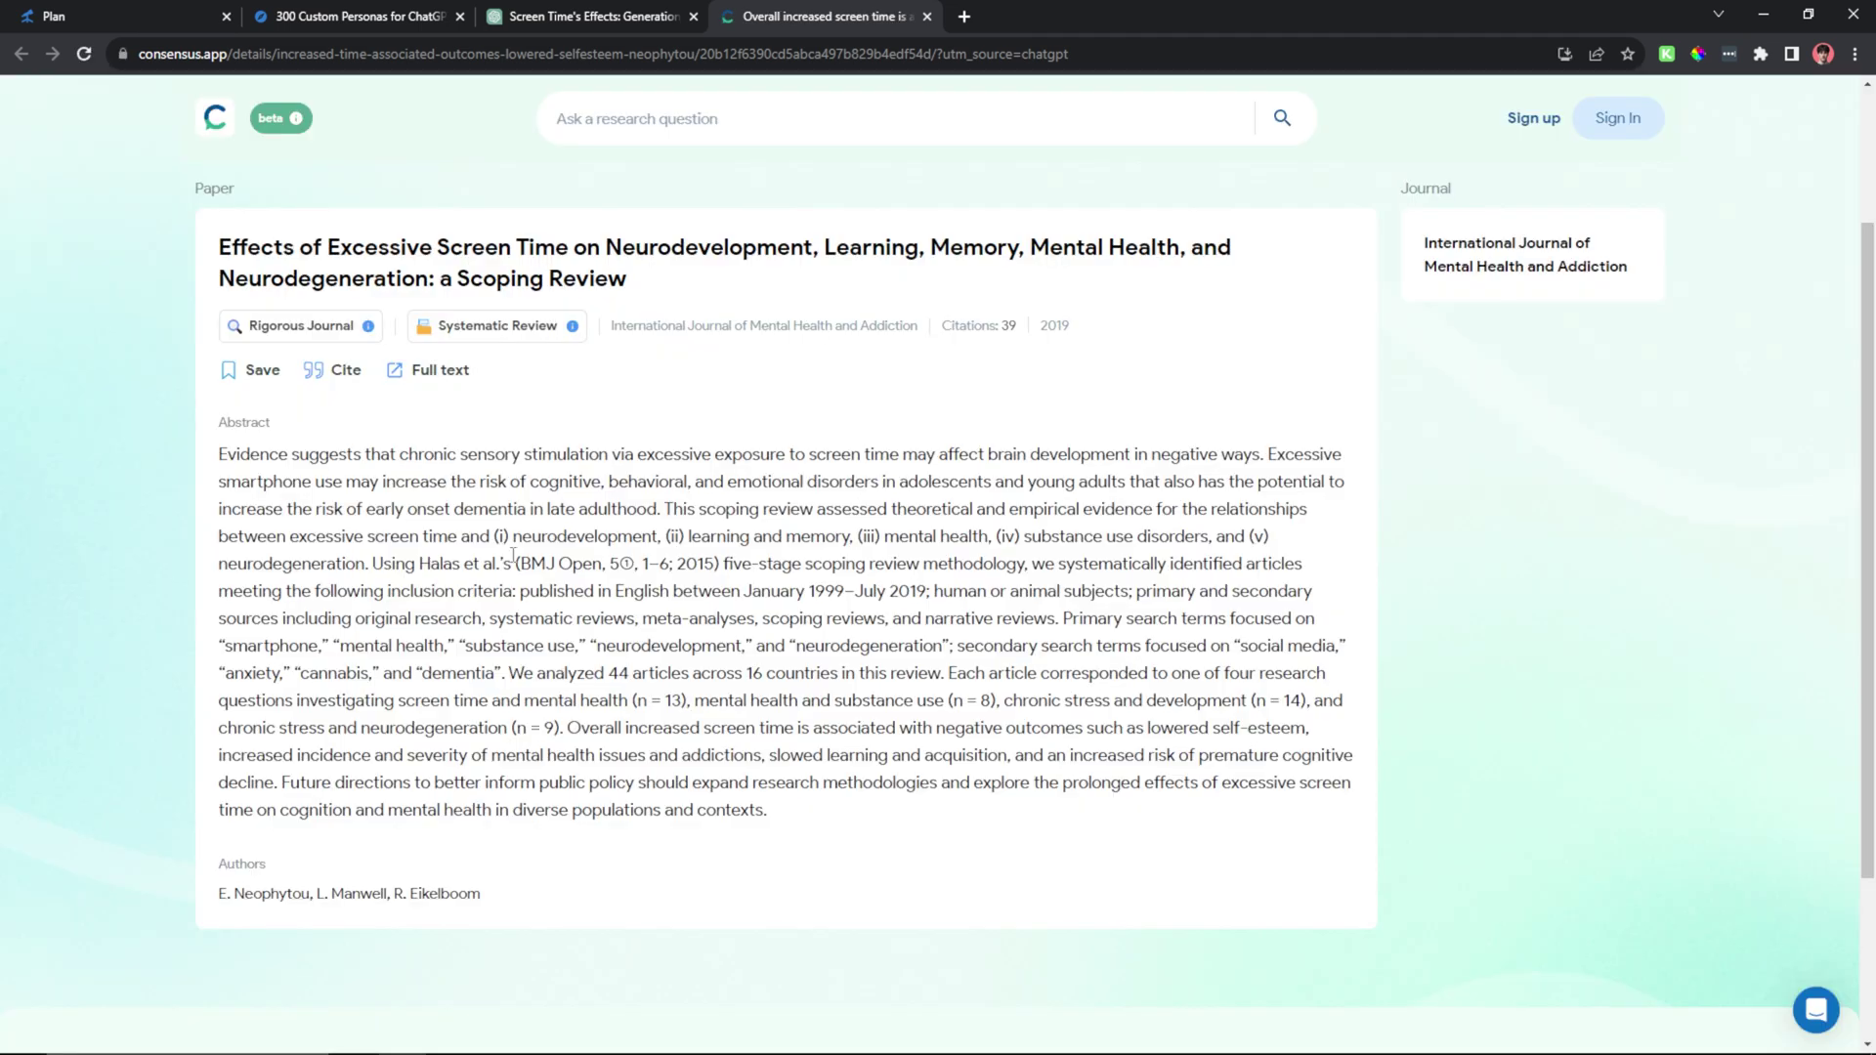
left_click(325, 375)
left_click(847, 439)
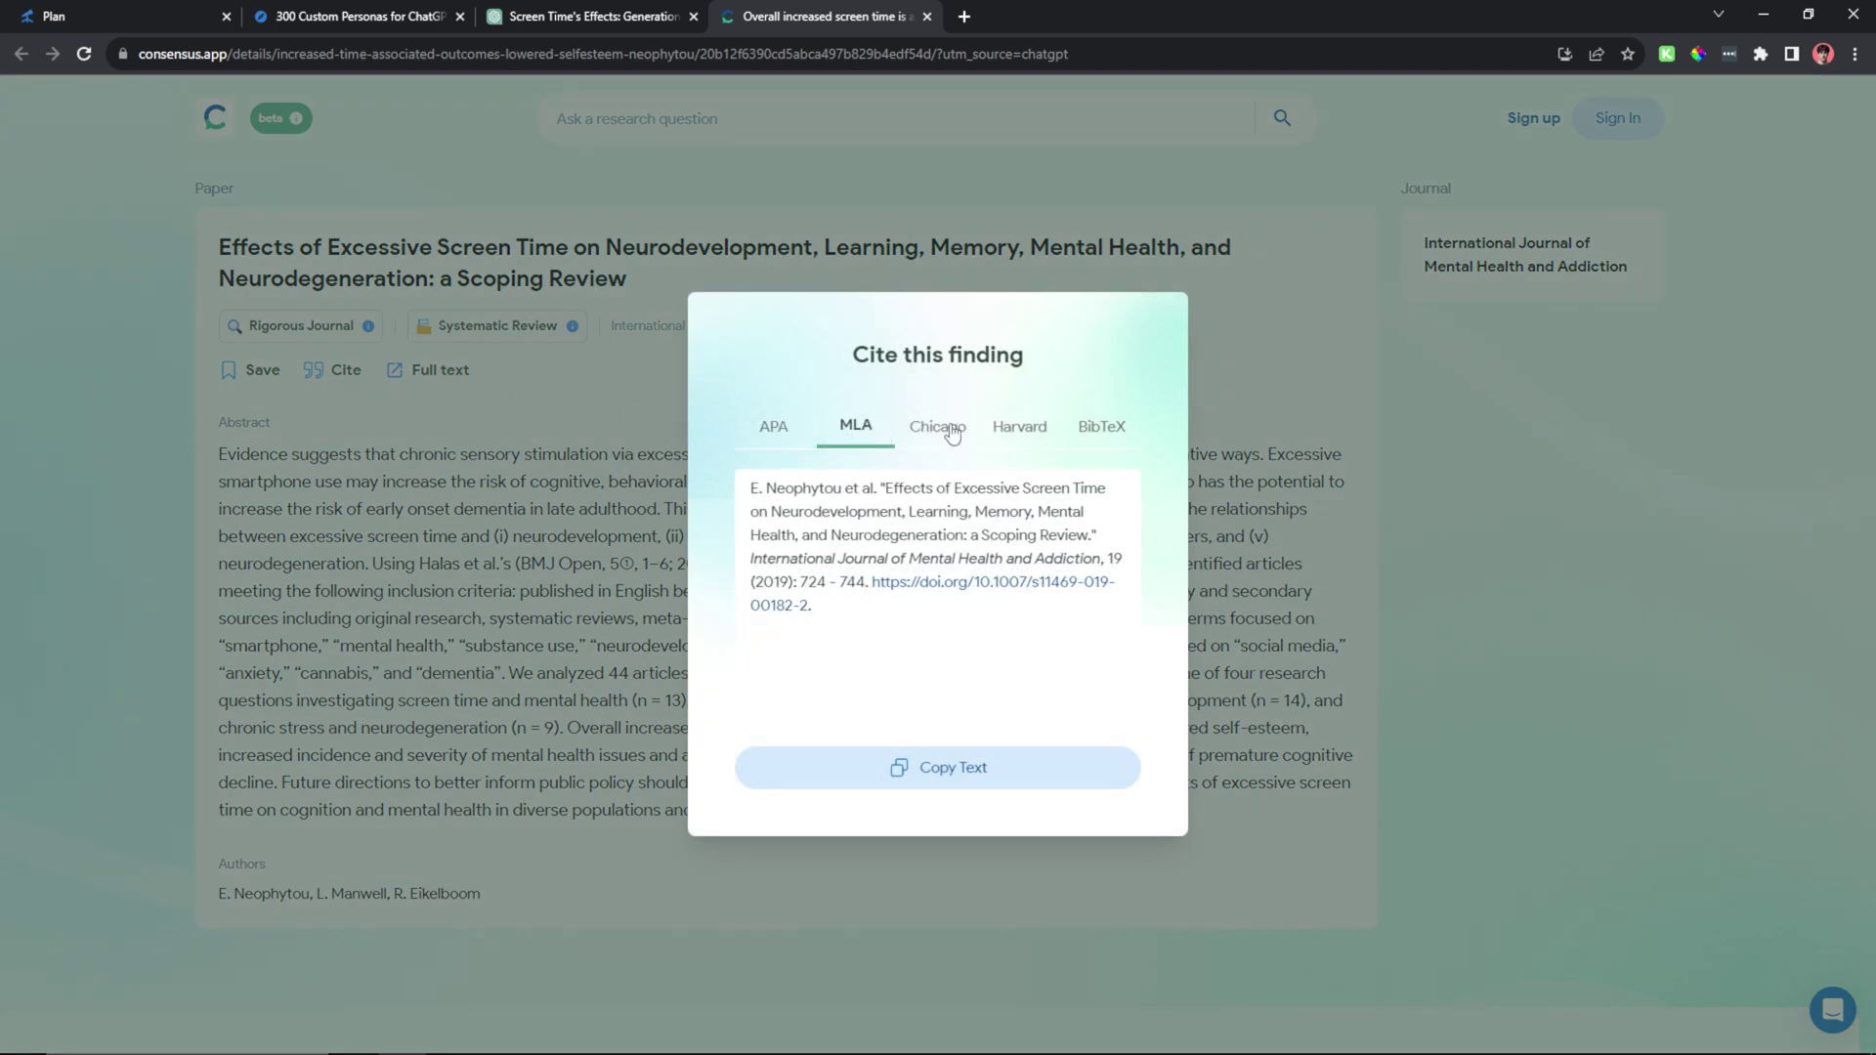
left_click(938, 427)
left_click(1019, 427)
left_click(1104, 428)
left_click(1028, 396)
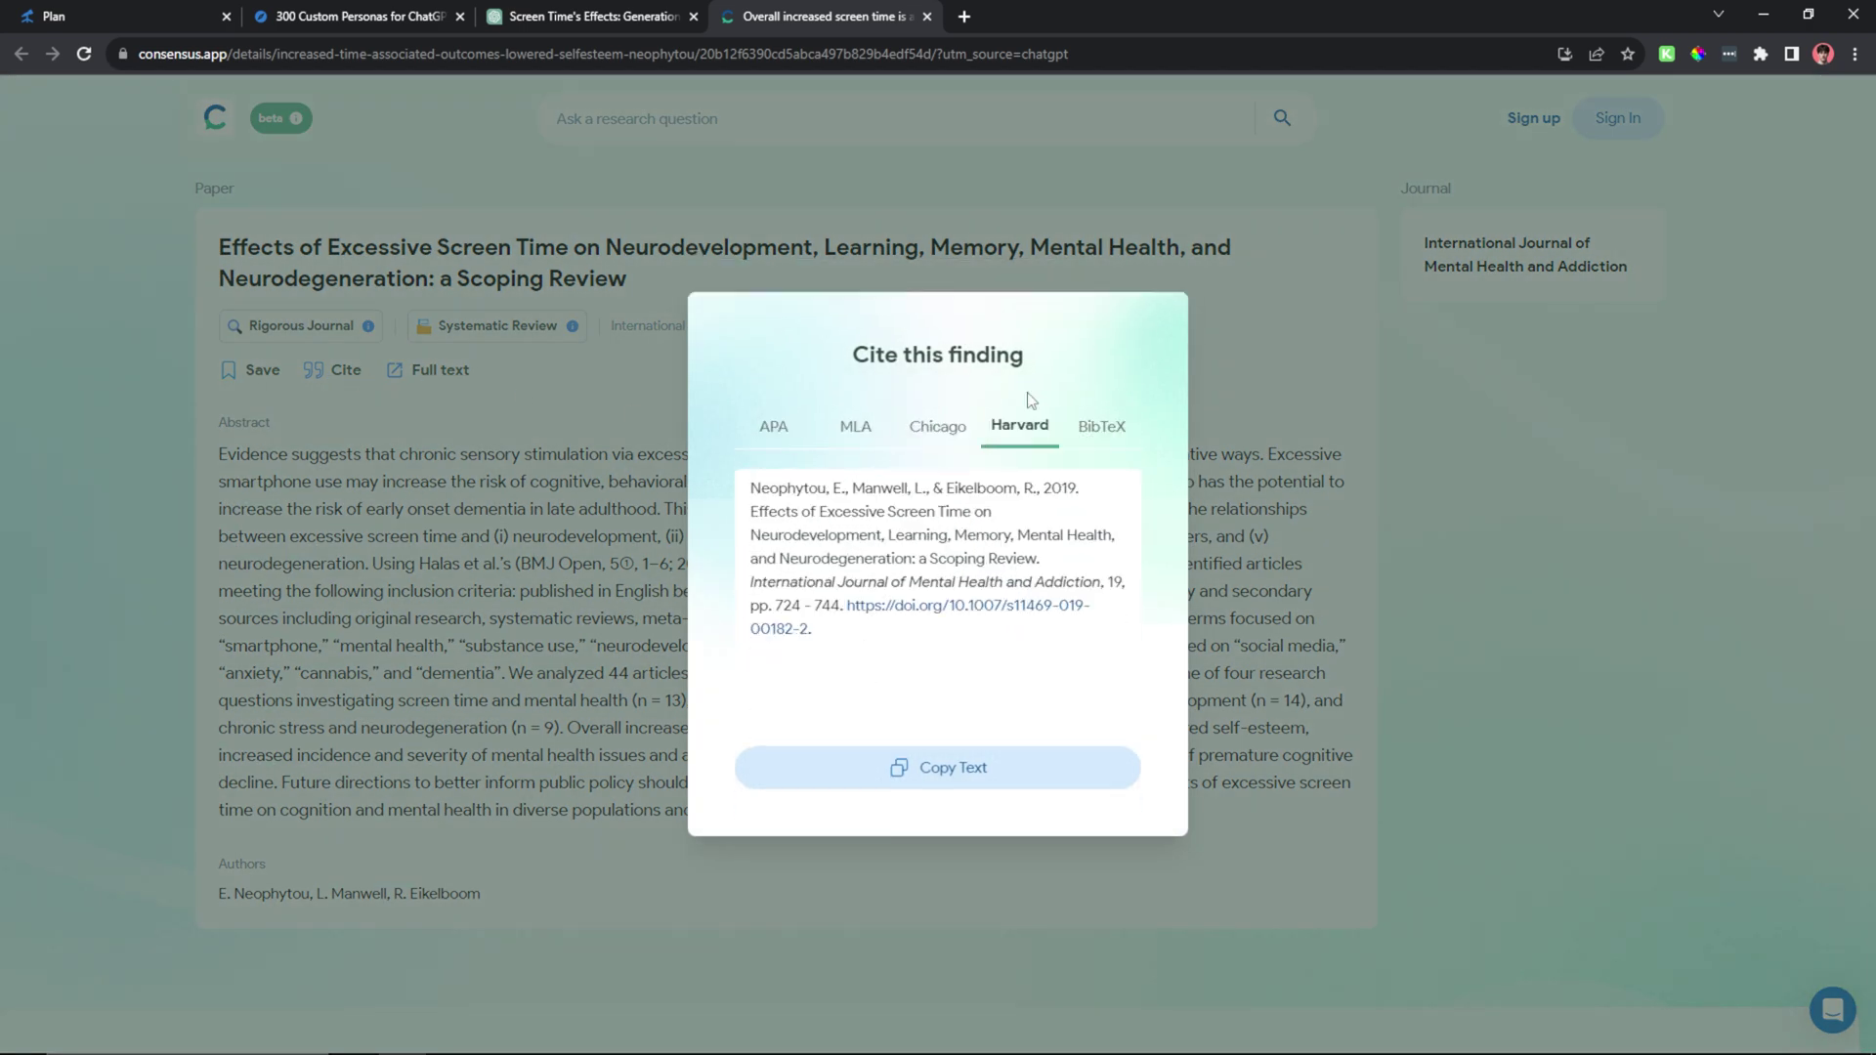
left_click(933, 430)
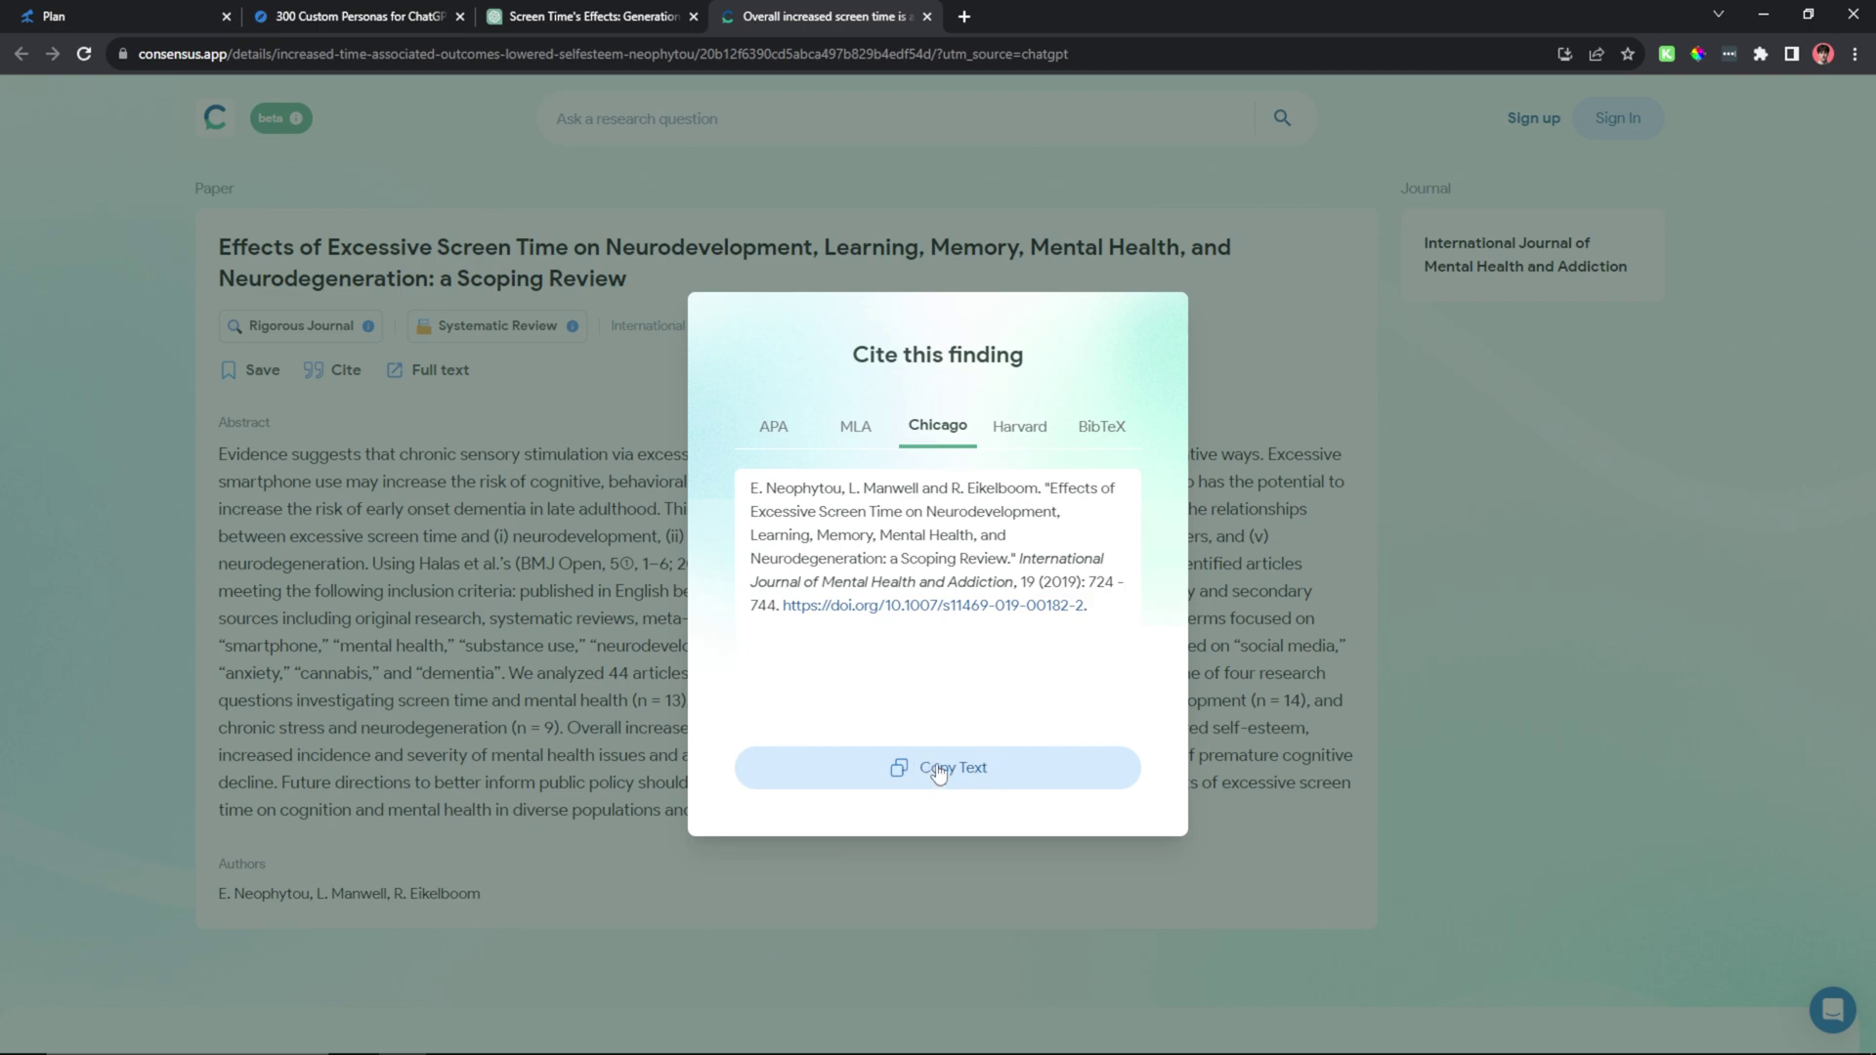
- Paste 'Create me a proper research paper based on your findings on screen time.' into the message box, unsent
key("ctrl+shift+Tab")
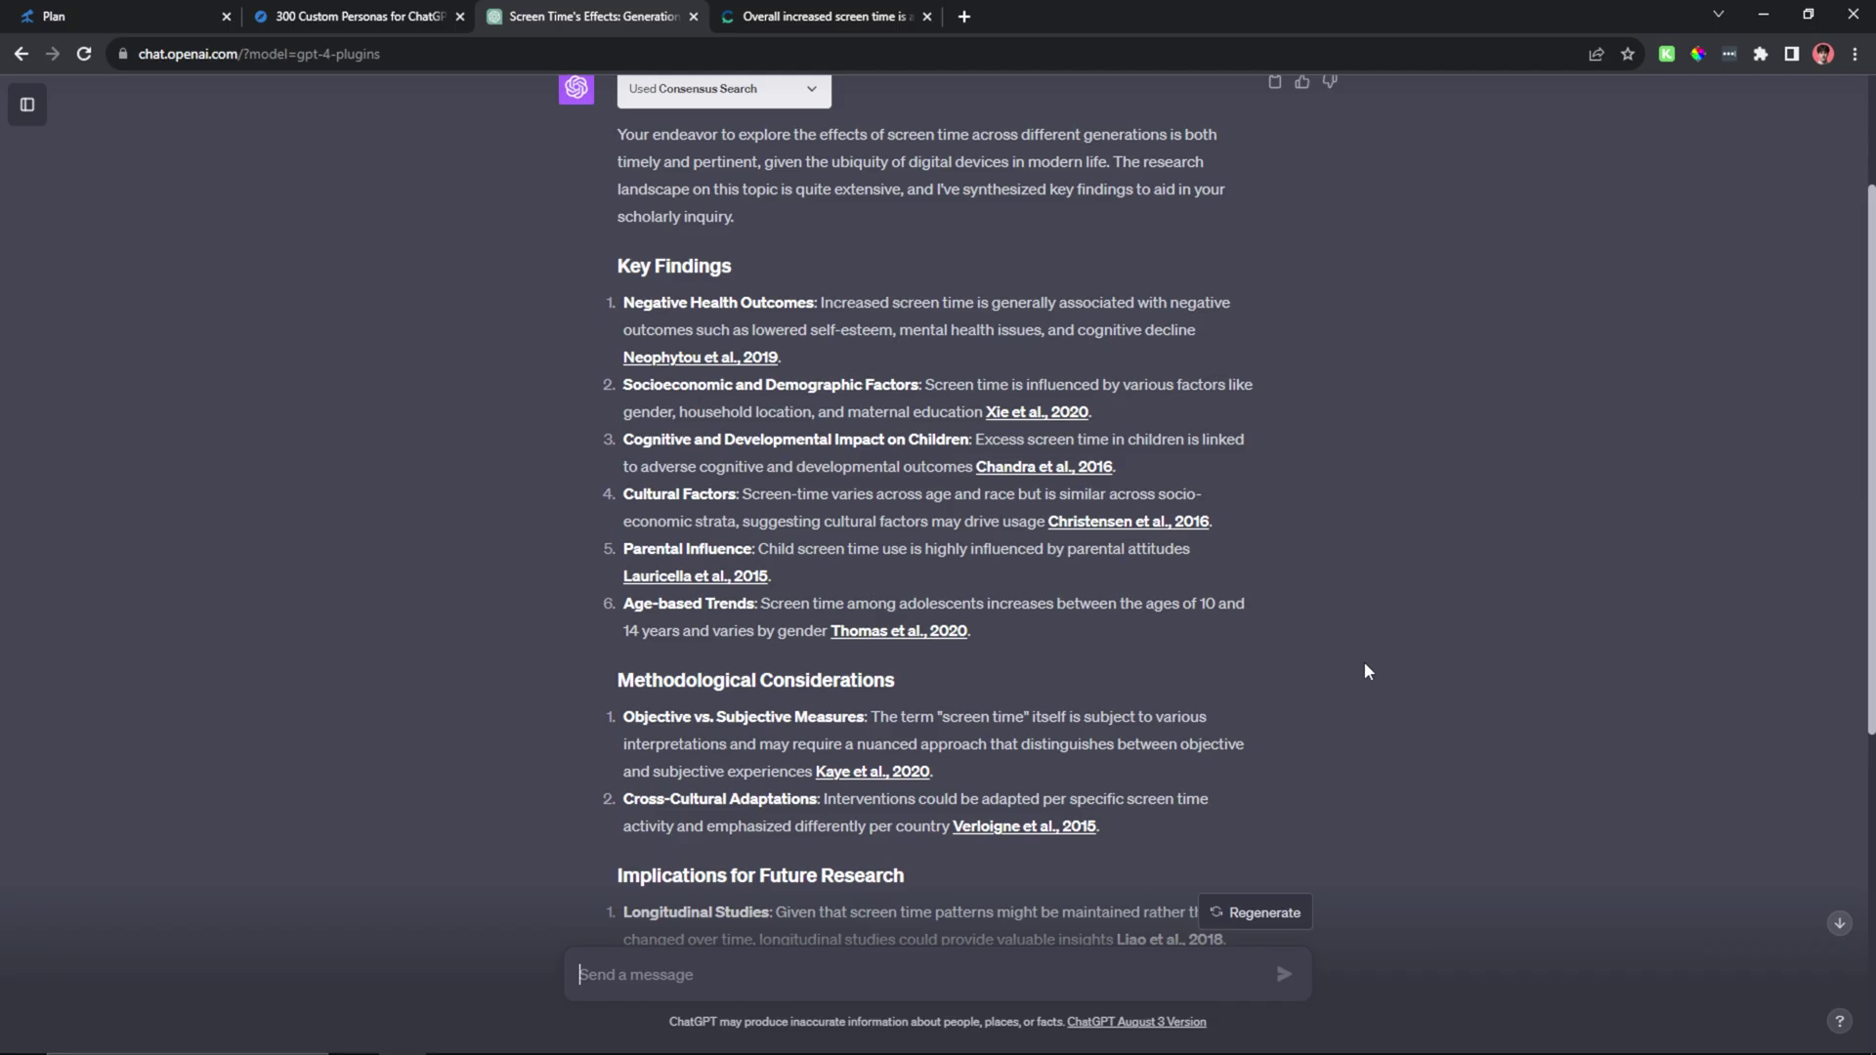
scroll(1366, 670, "down", 6)
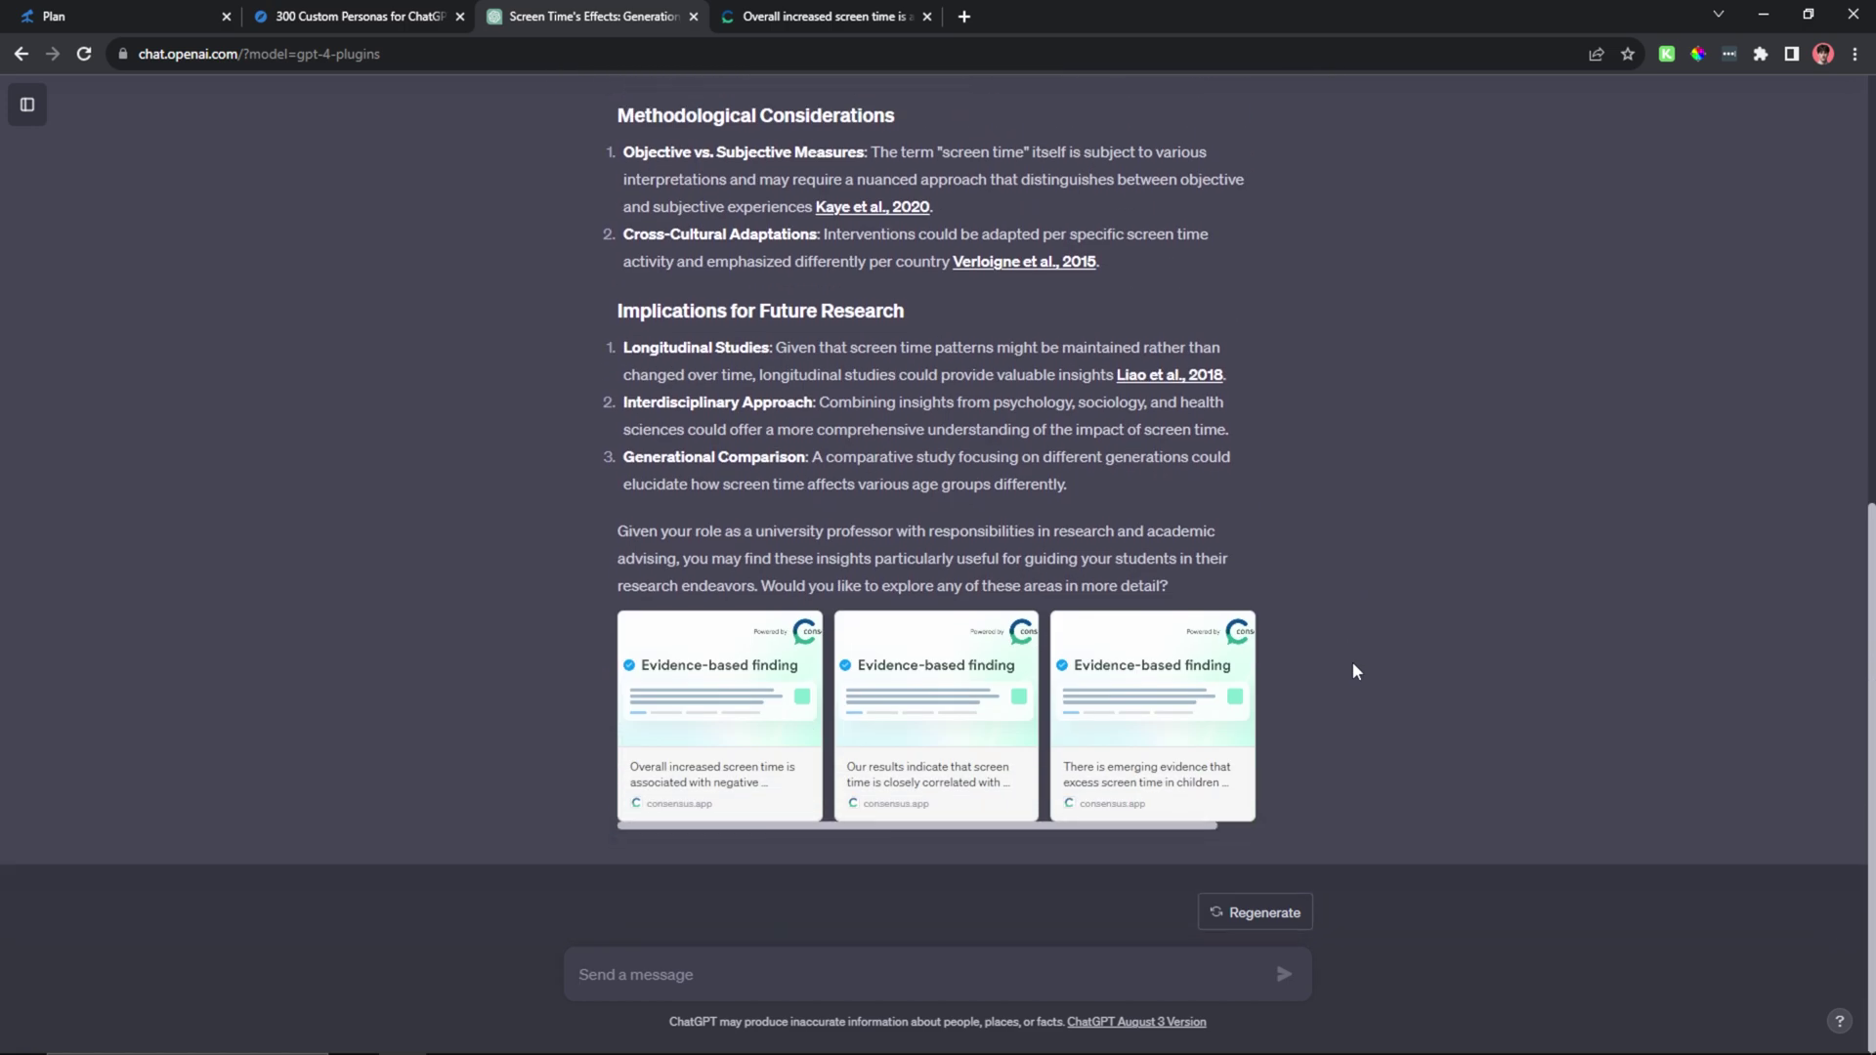
left_click(589, 978)
type("Create me a proper research paper based on your findings on screen time.")
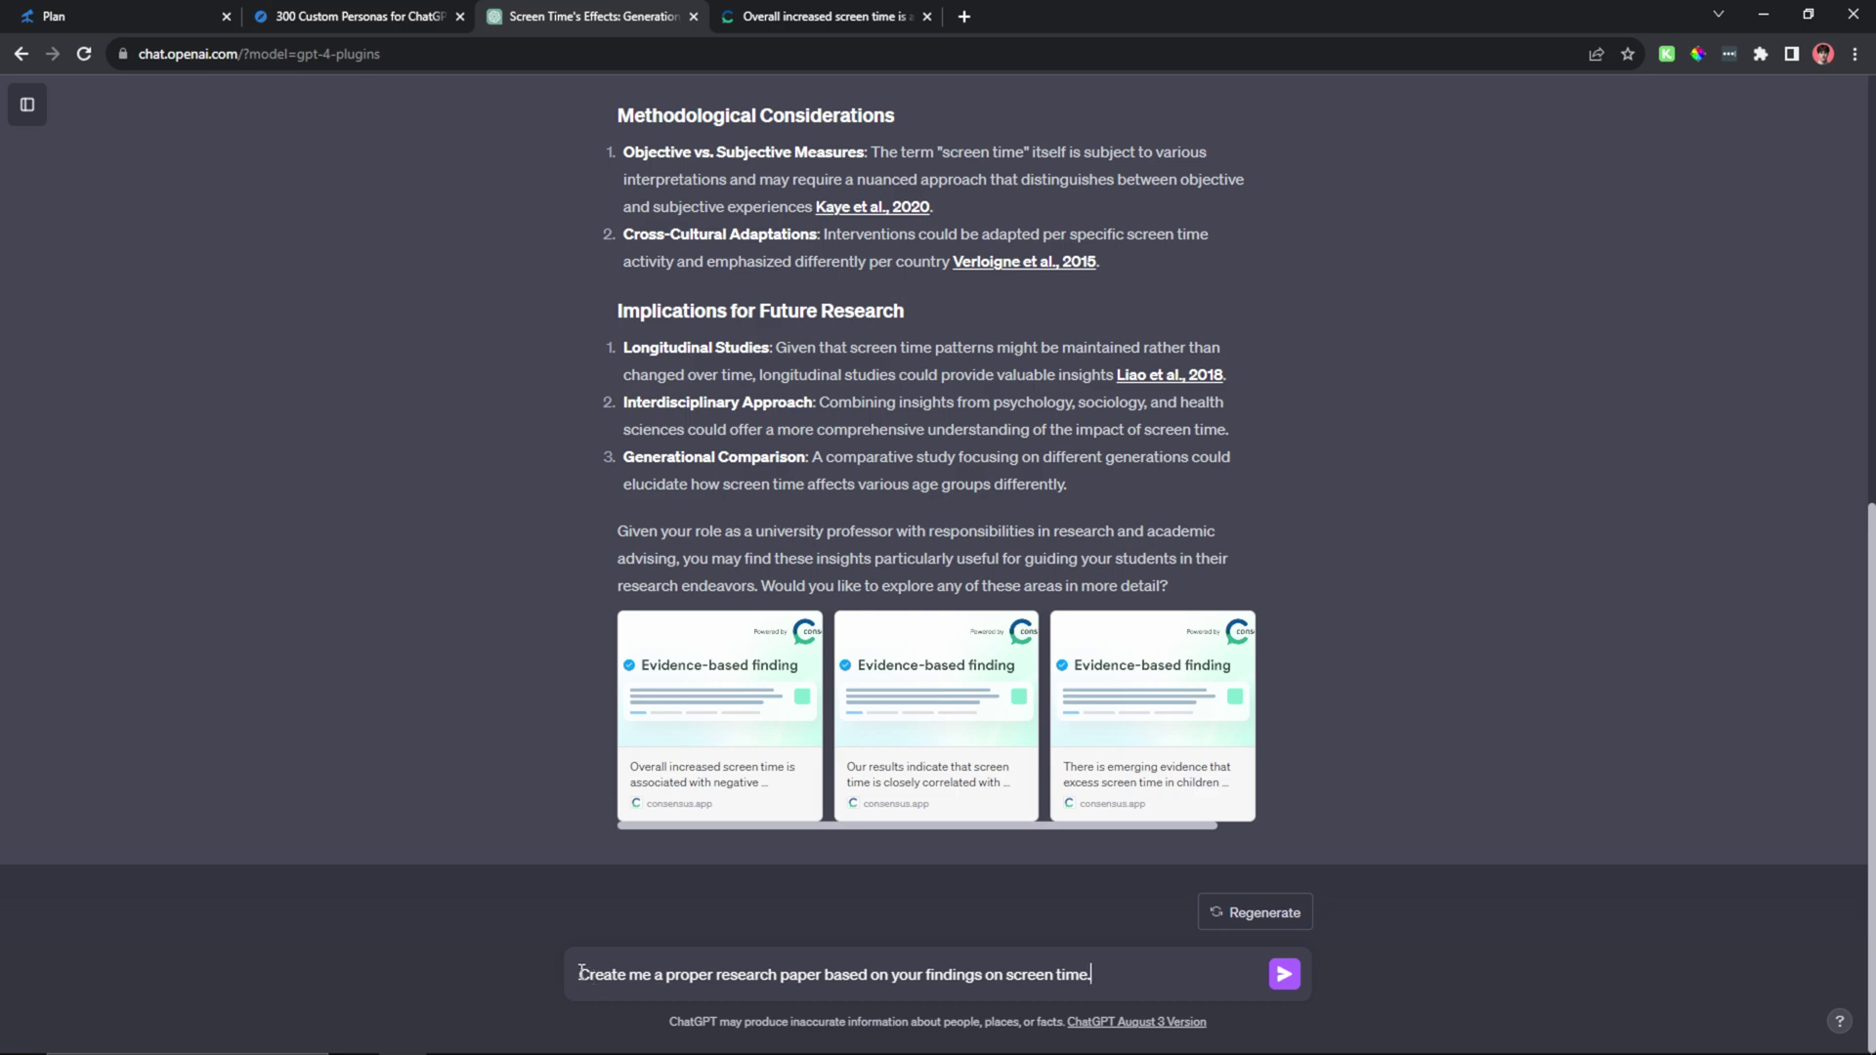
left_click_drag(582, 974, 1201, 936)
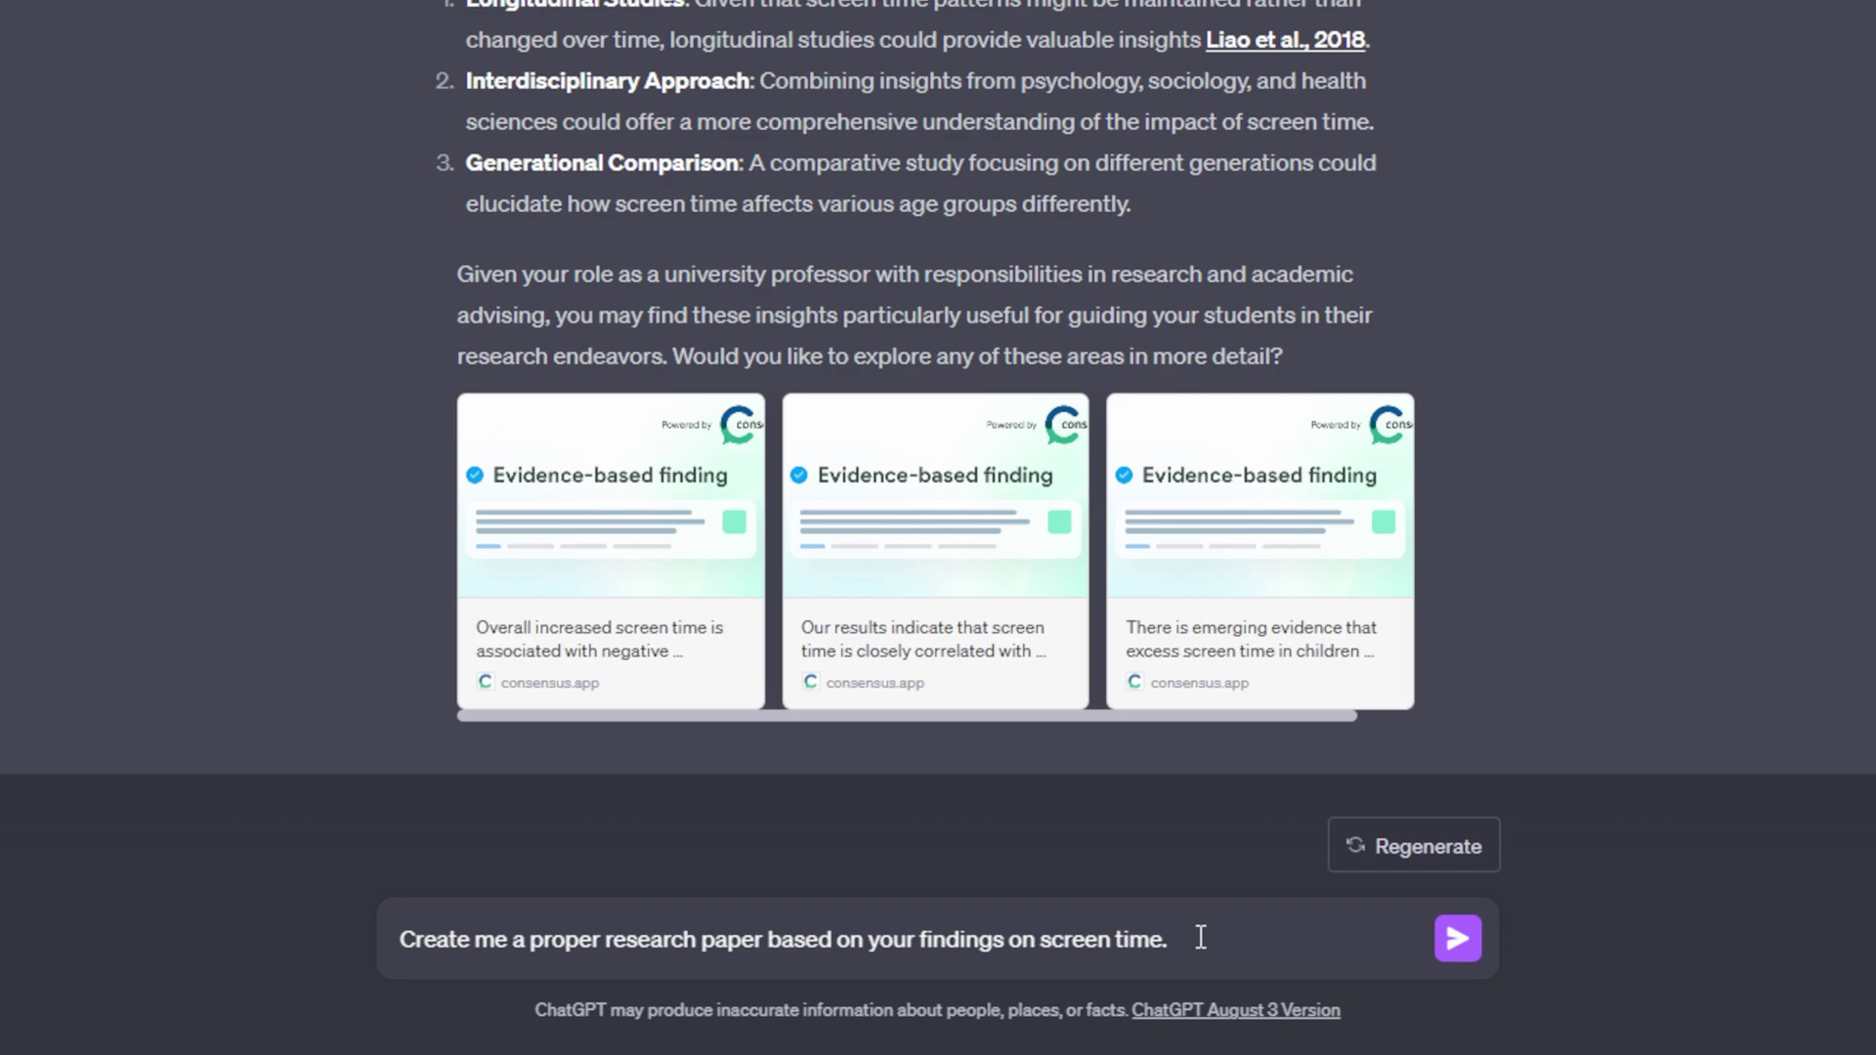
scroll(1221, 689, "up", 10)
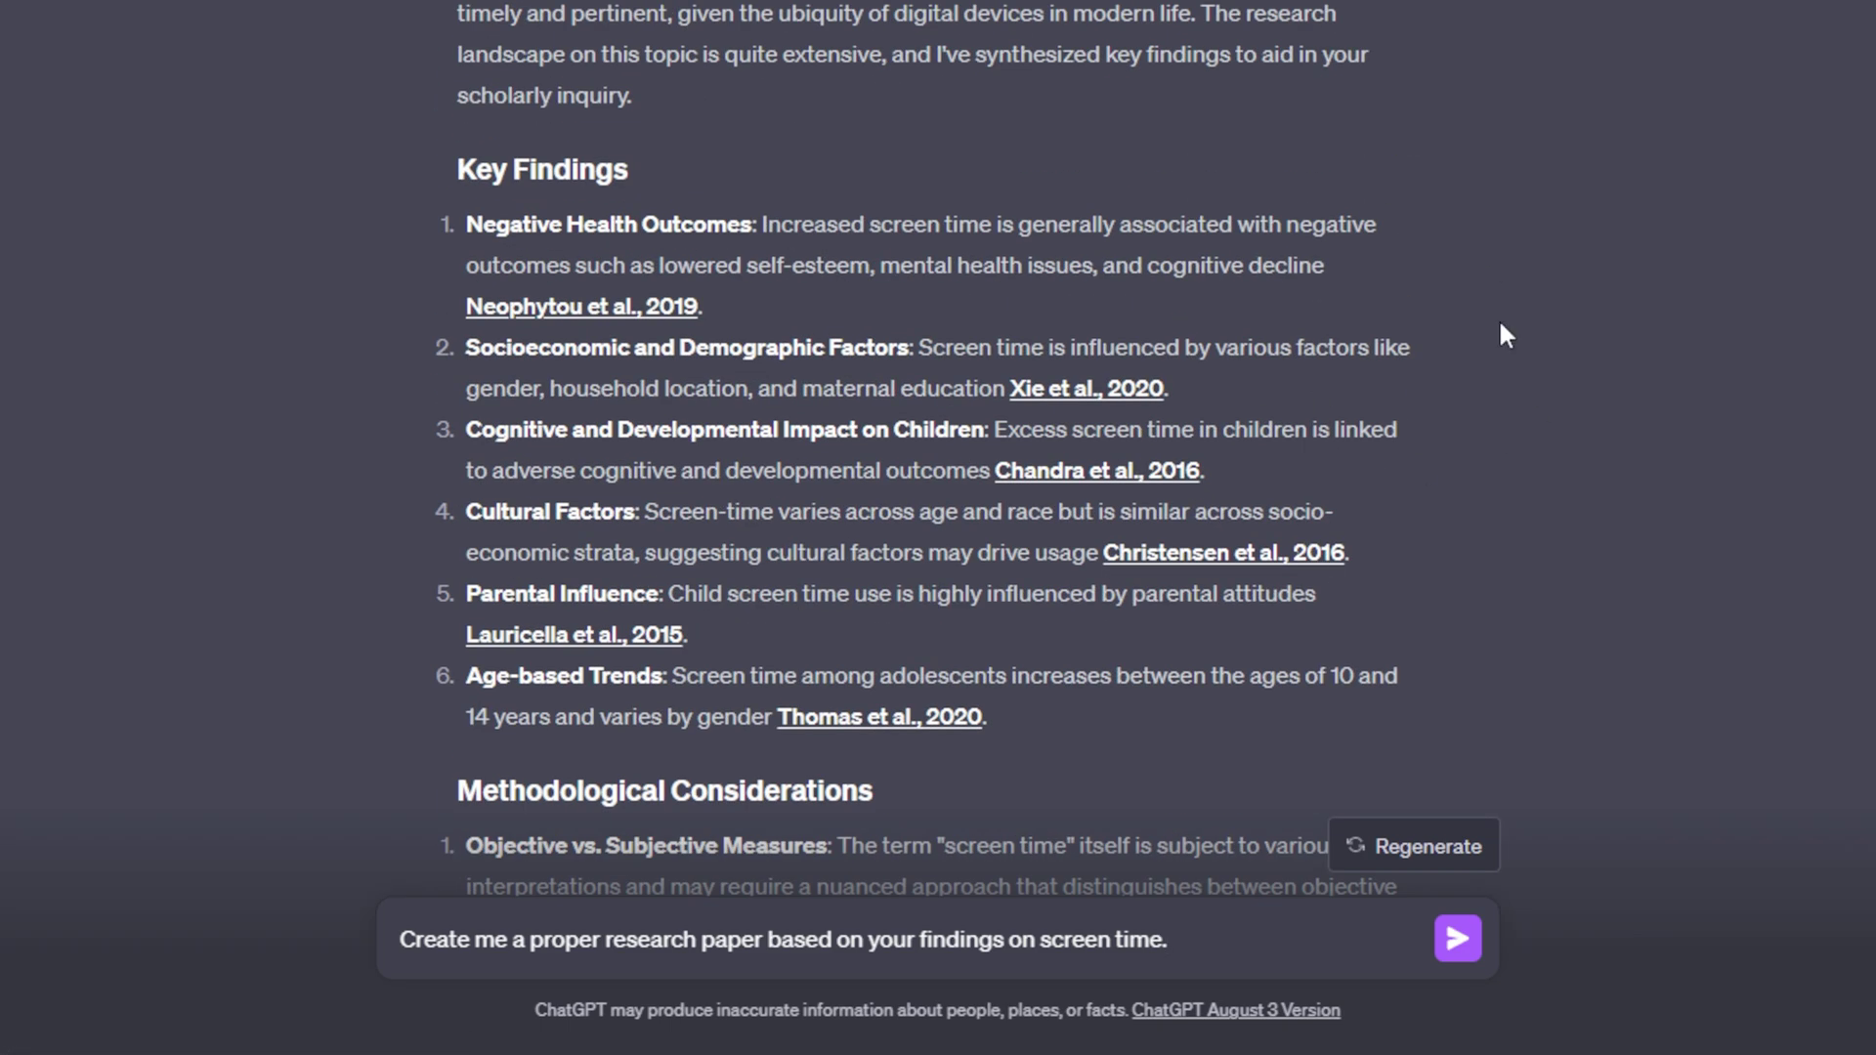
scroll(1317, 418, "down", 10)
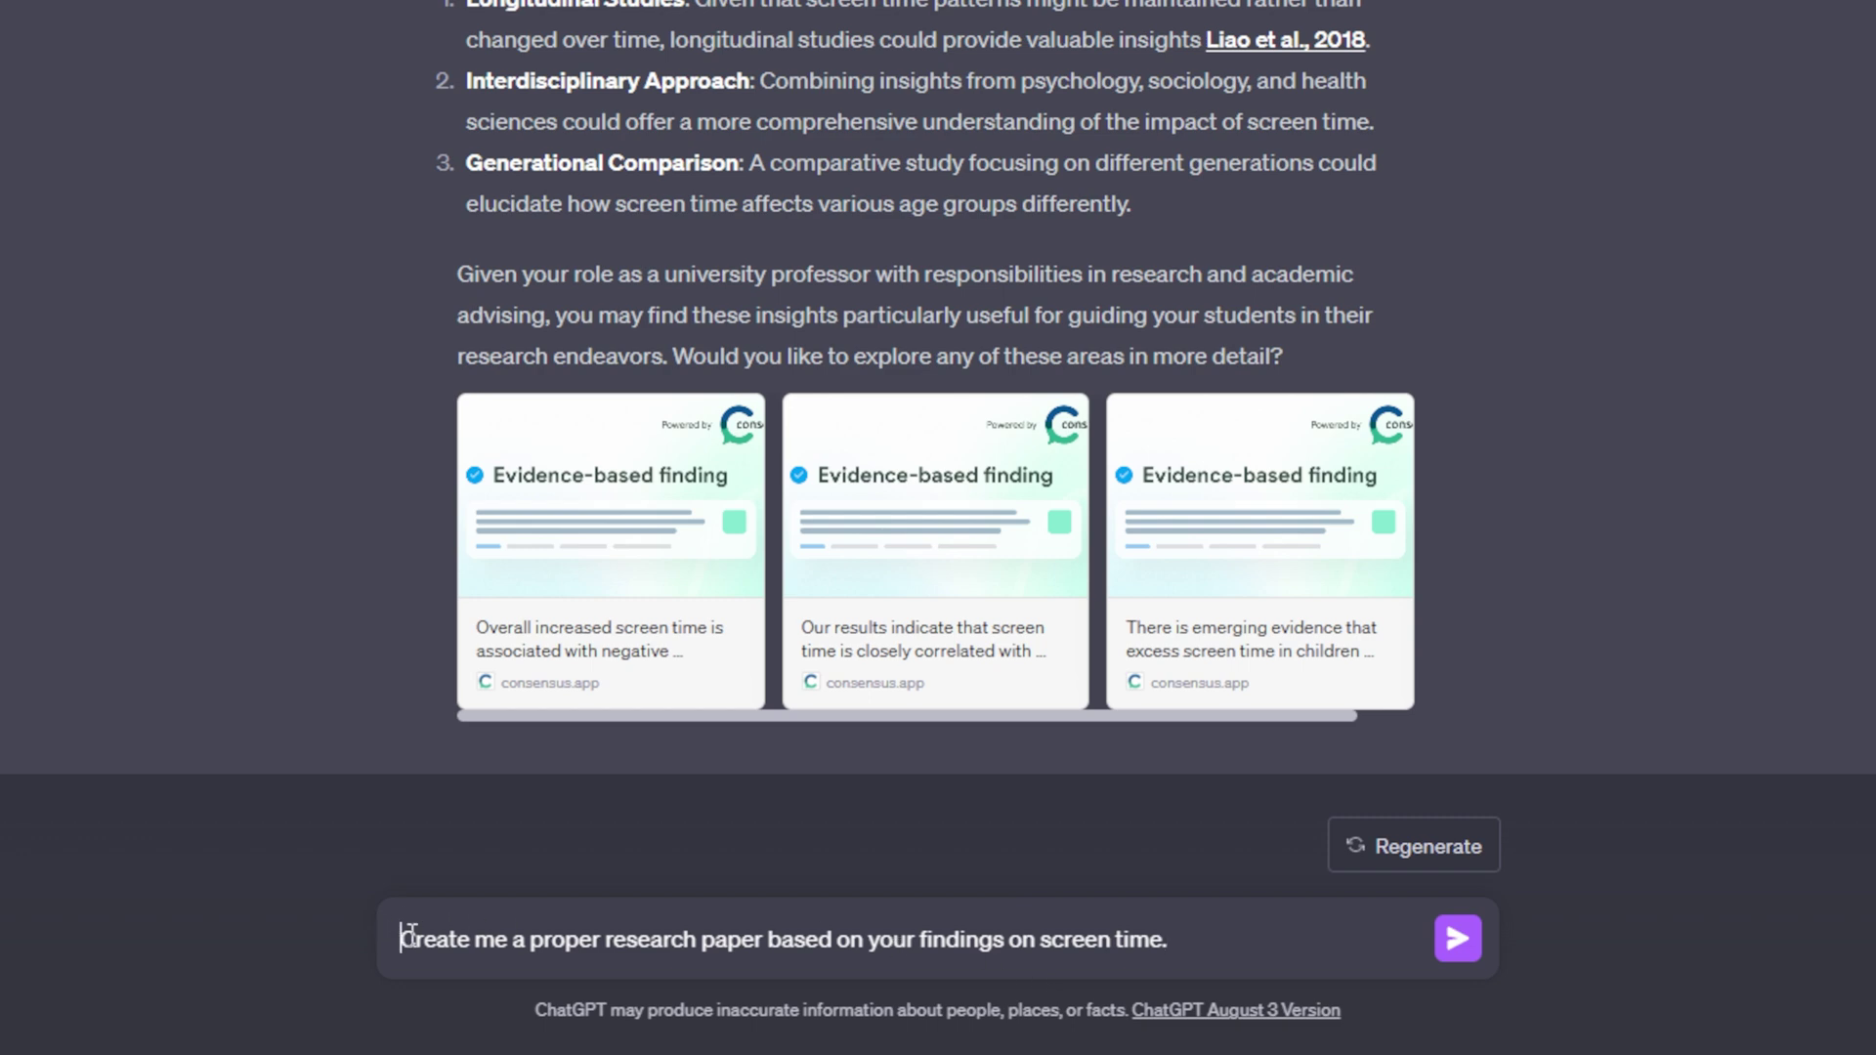
left_click_drag(410, 935, 1193, 938)
left_click(1286, 912)
scroll(1392, 293, "up", 12)
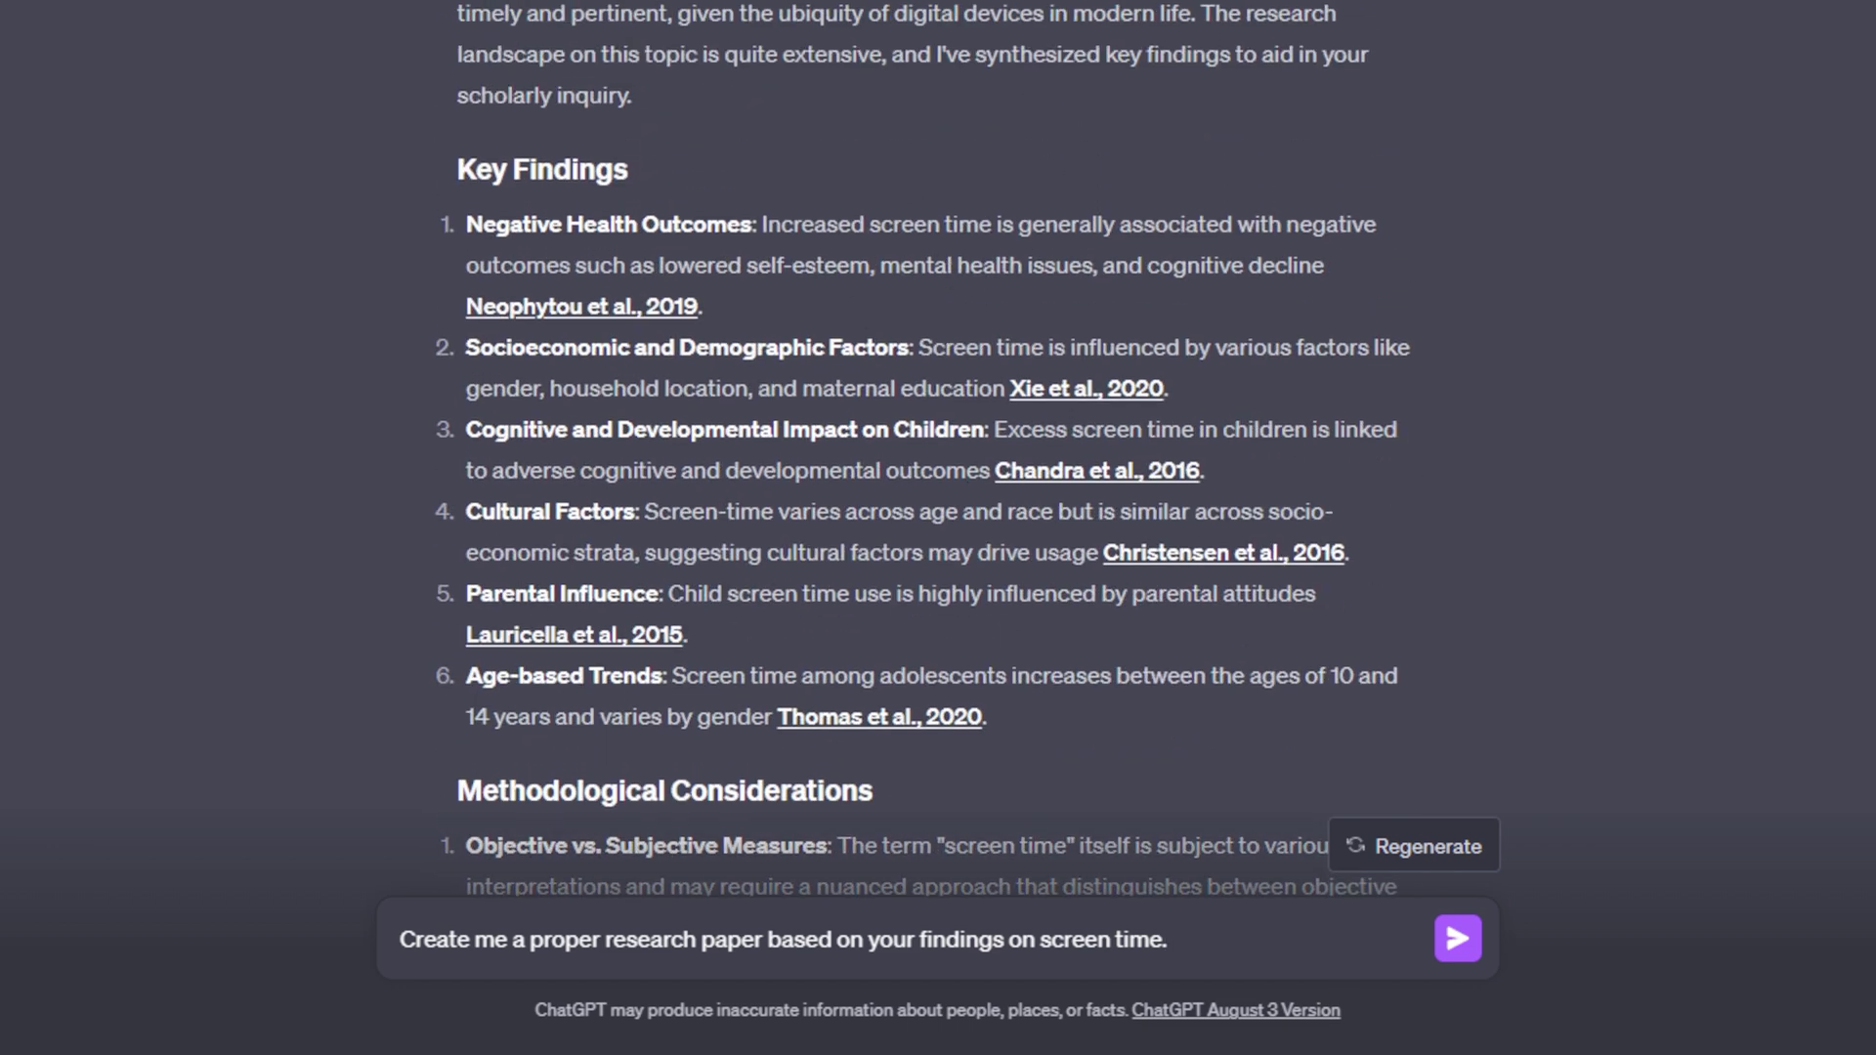
scroll(960, 205, "down", 3)
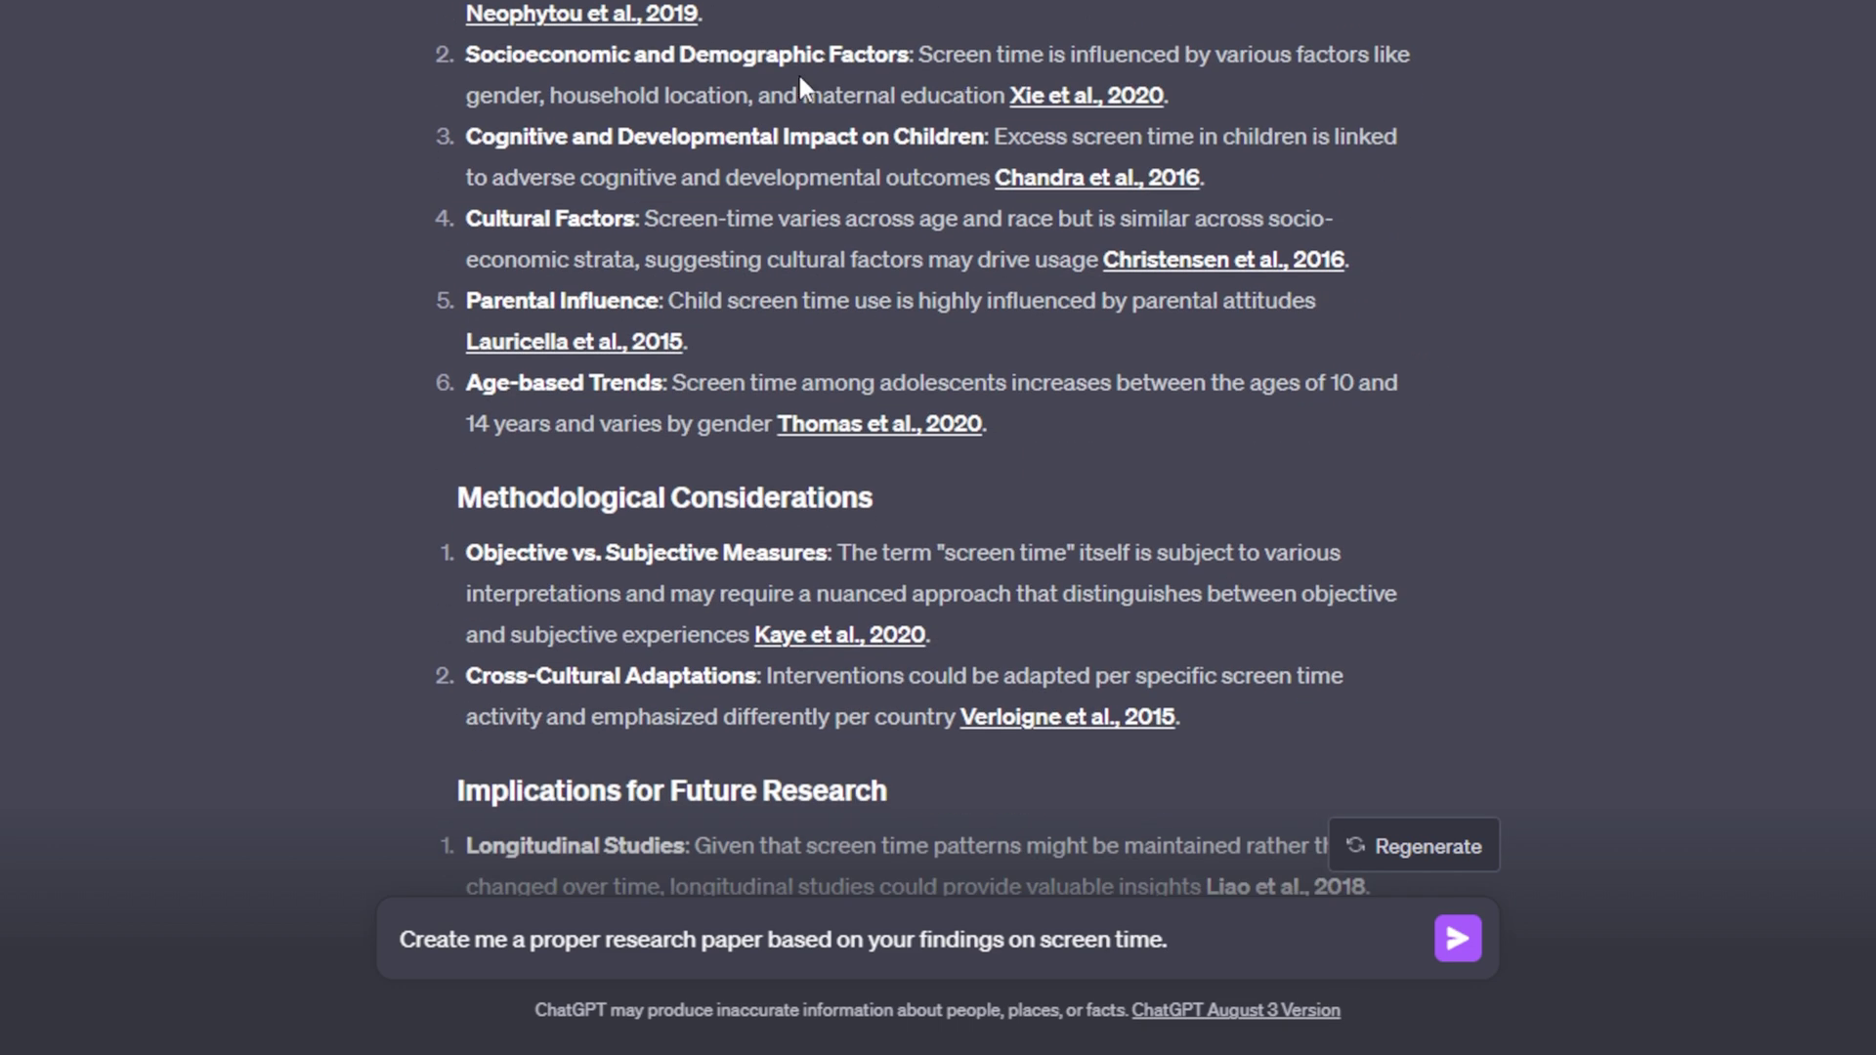
scroll(1090, 357, "down", 9)
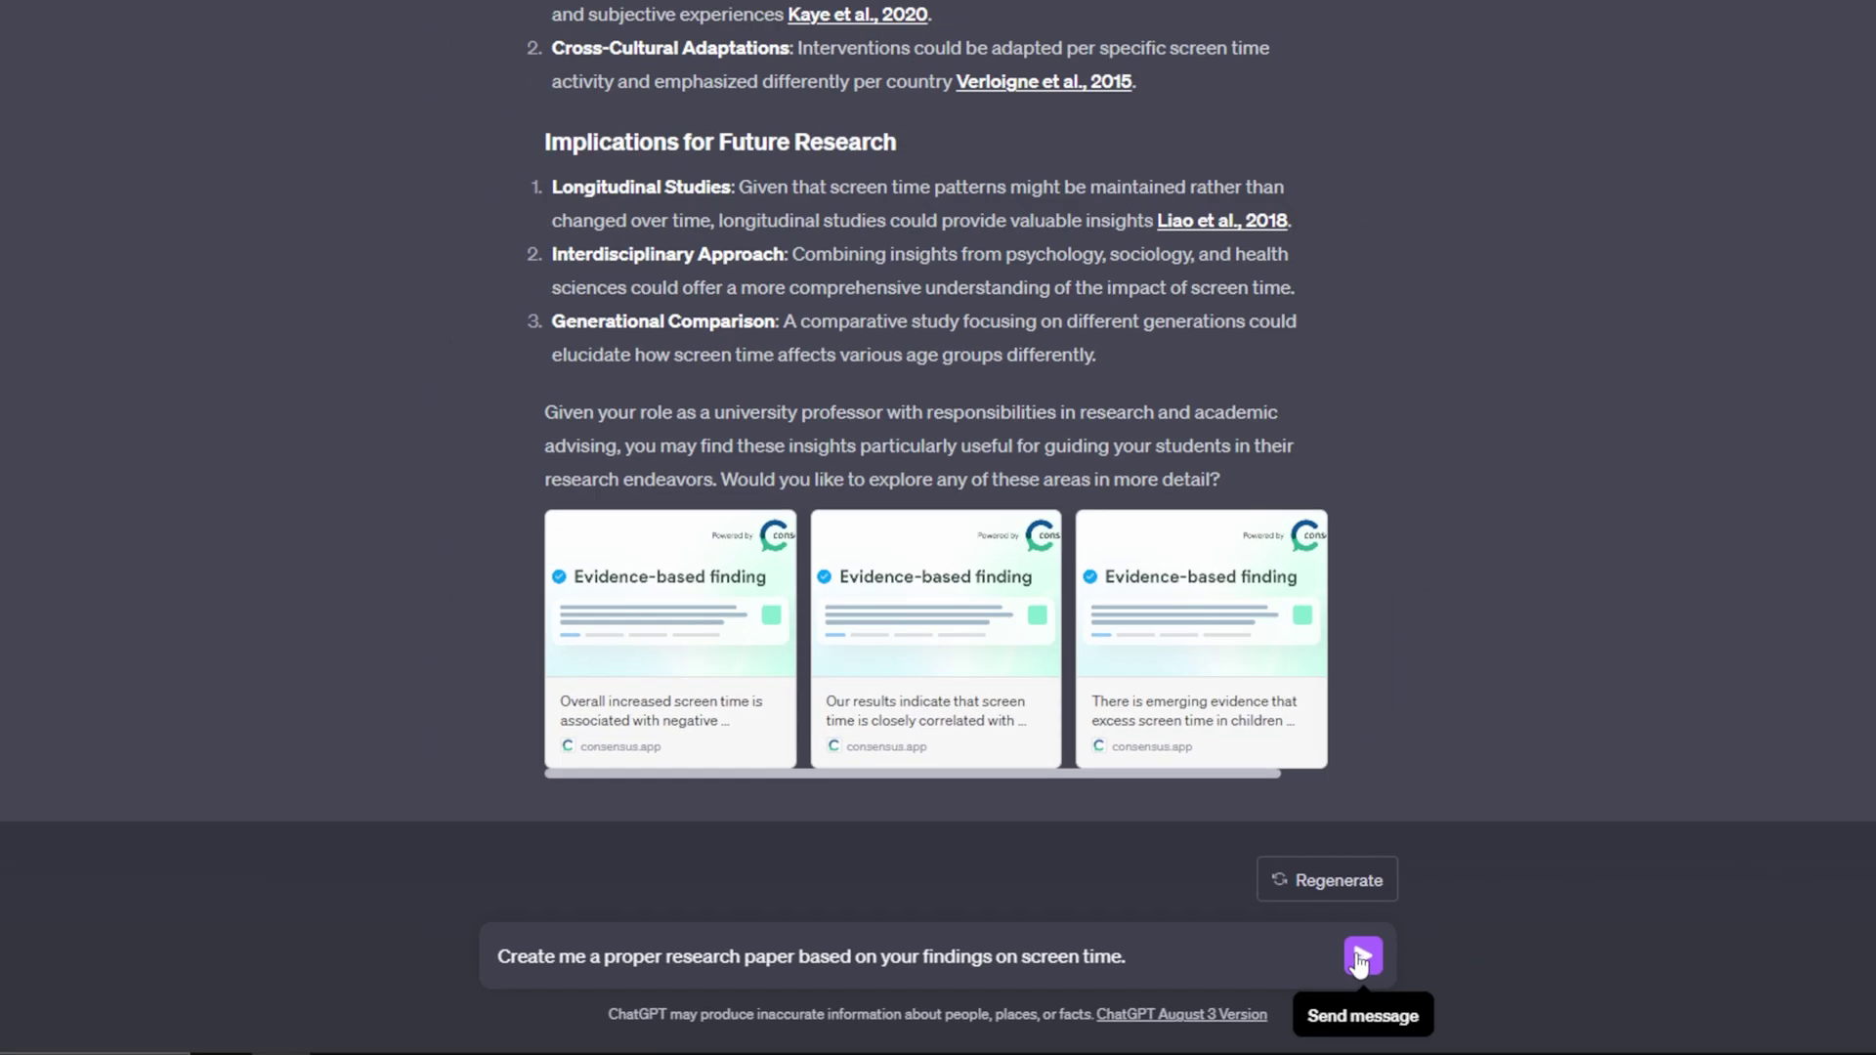
- Send the research-paper request and highlight the generated outline's title and first headings
left_click(1458, 937)
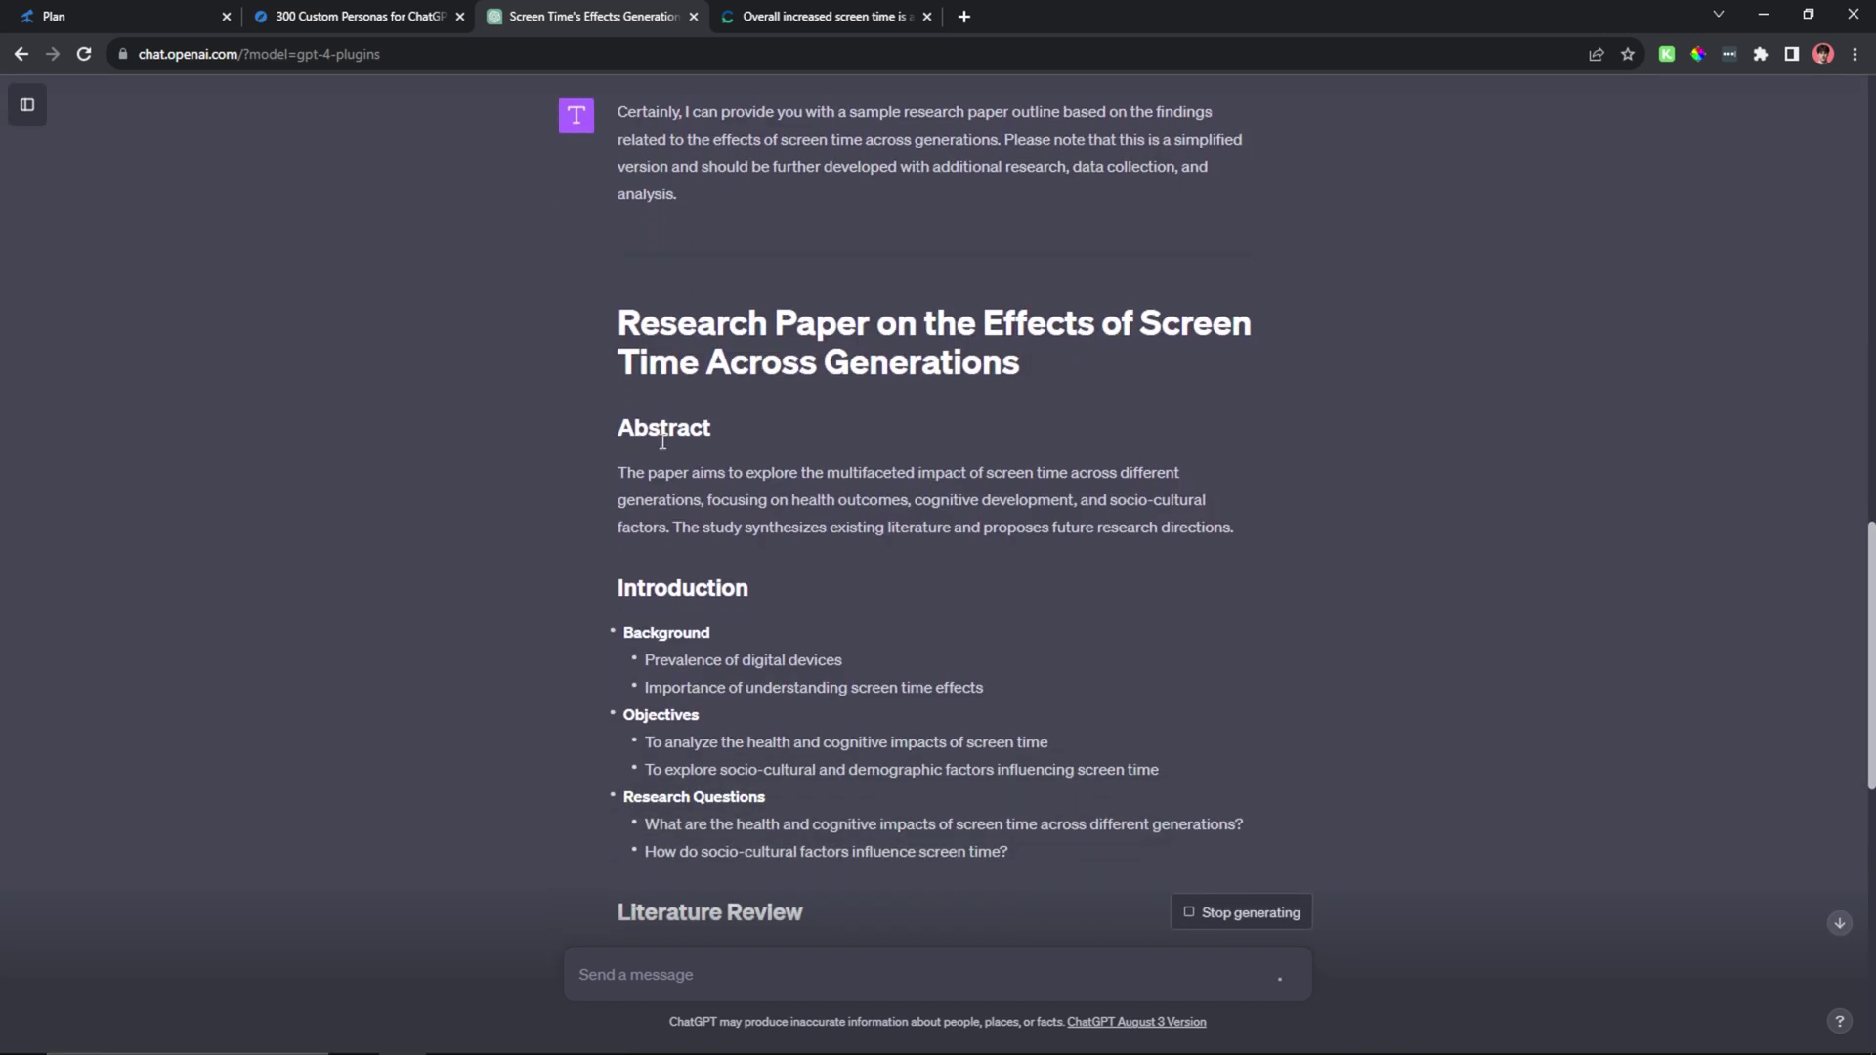
left_click_drag(615, 311, 1059, 368)
left_click_drag(615, 428, 872, 424)
left_click_drag(615, 485, 757, 486)
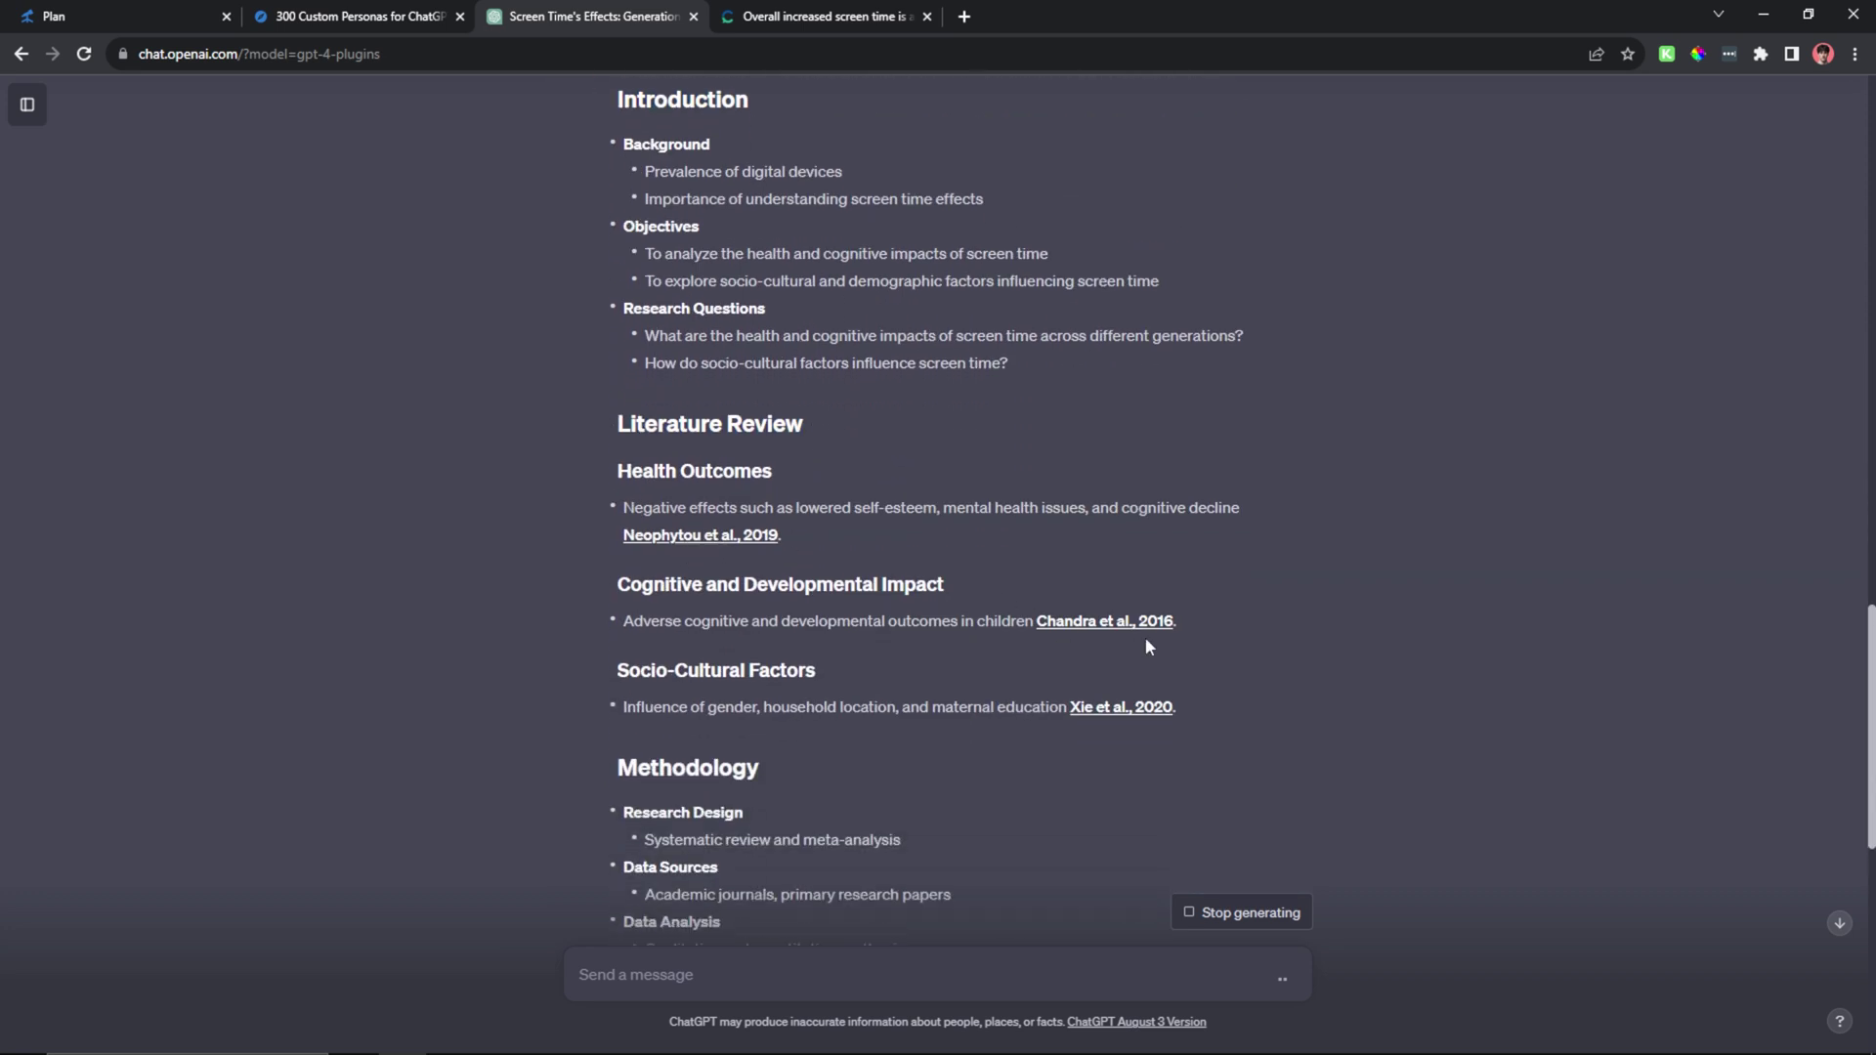
- Scroll through the cited outline on screen time across generations, reviewing its section headings
scroll(1145, 637, "down", 4)
left_click_drag(618, 377, 749, 378)
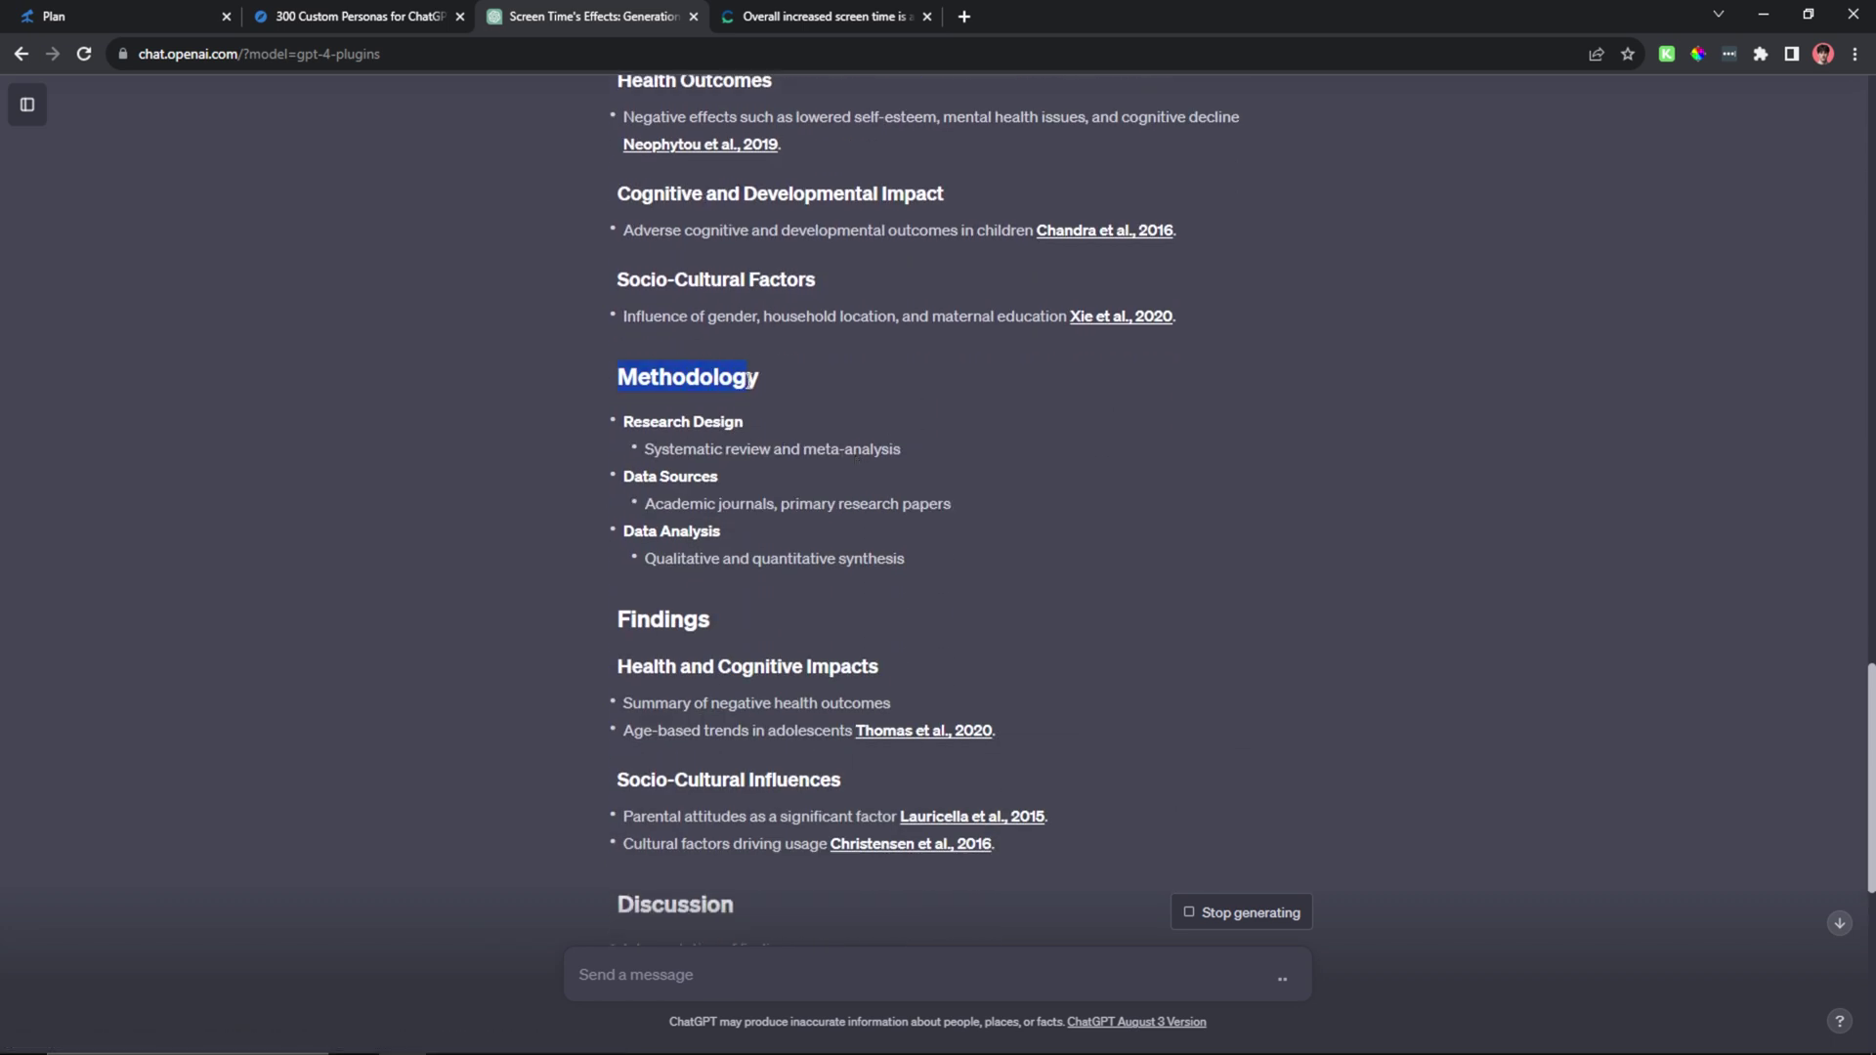
scroll(828, 384, "down", 2)
left_click_drag(618, 426, 714, 419)
scroll(713, 419, "down", 3)
left_click(649, 433)
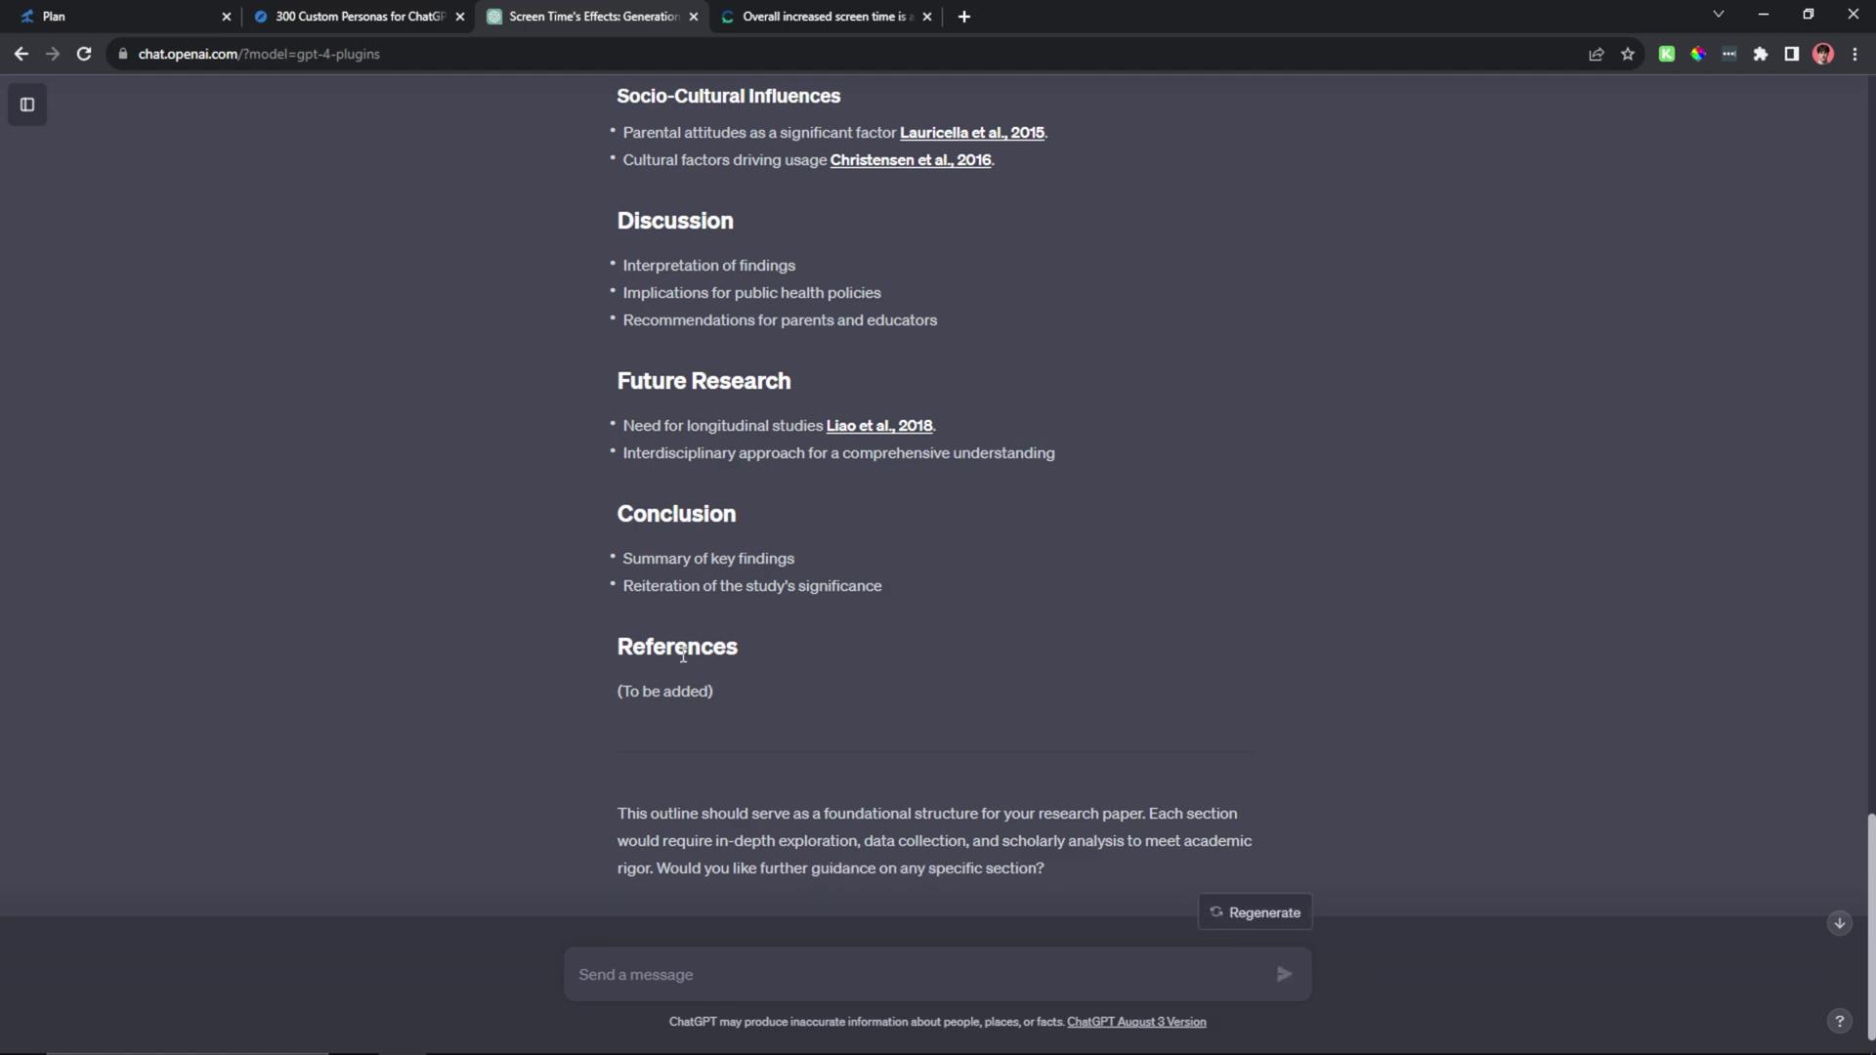
scroll(876, 635, "up", 2)
scroll(1013, 469, "down", 3)
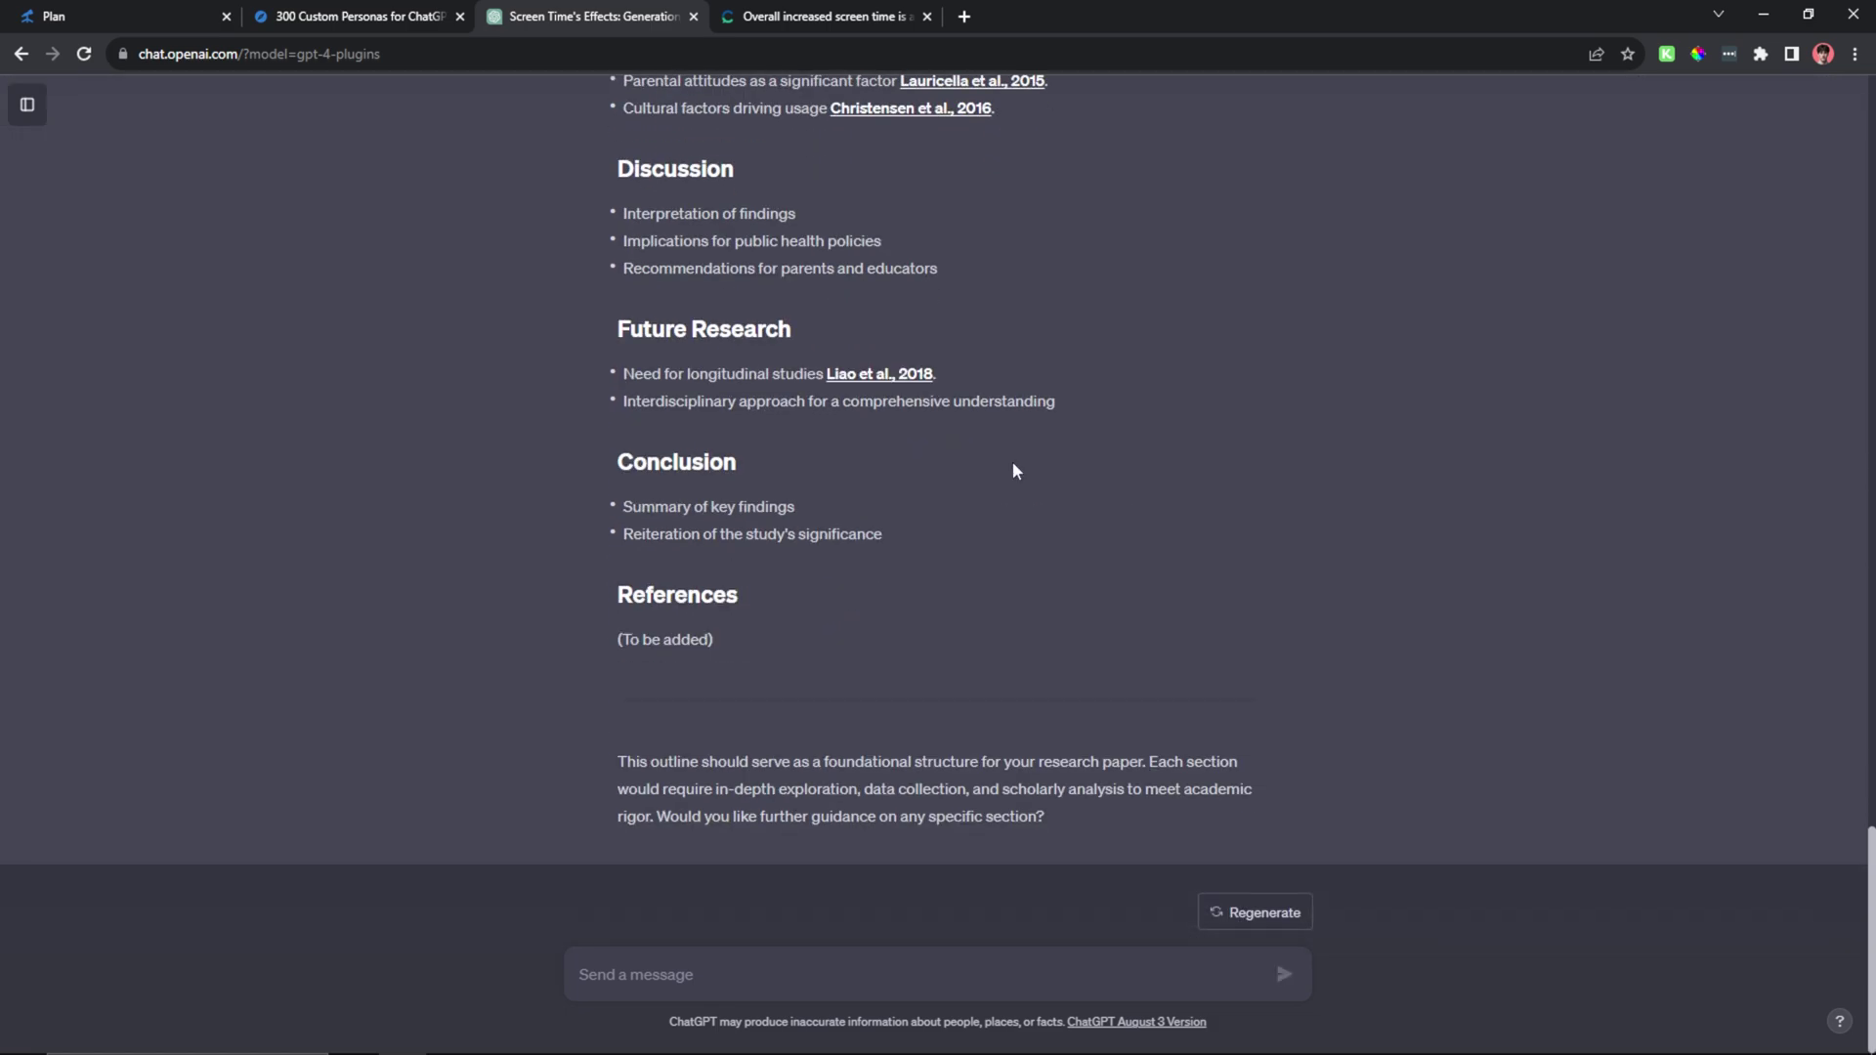
scroll(1028, 655, "up", 3)
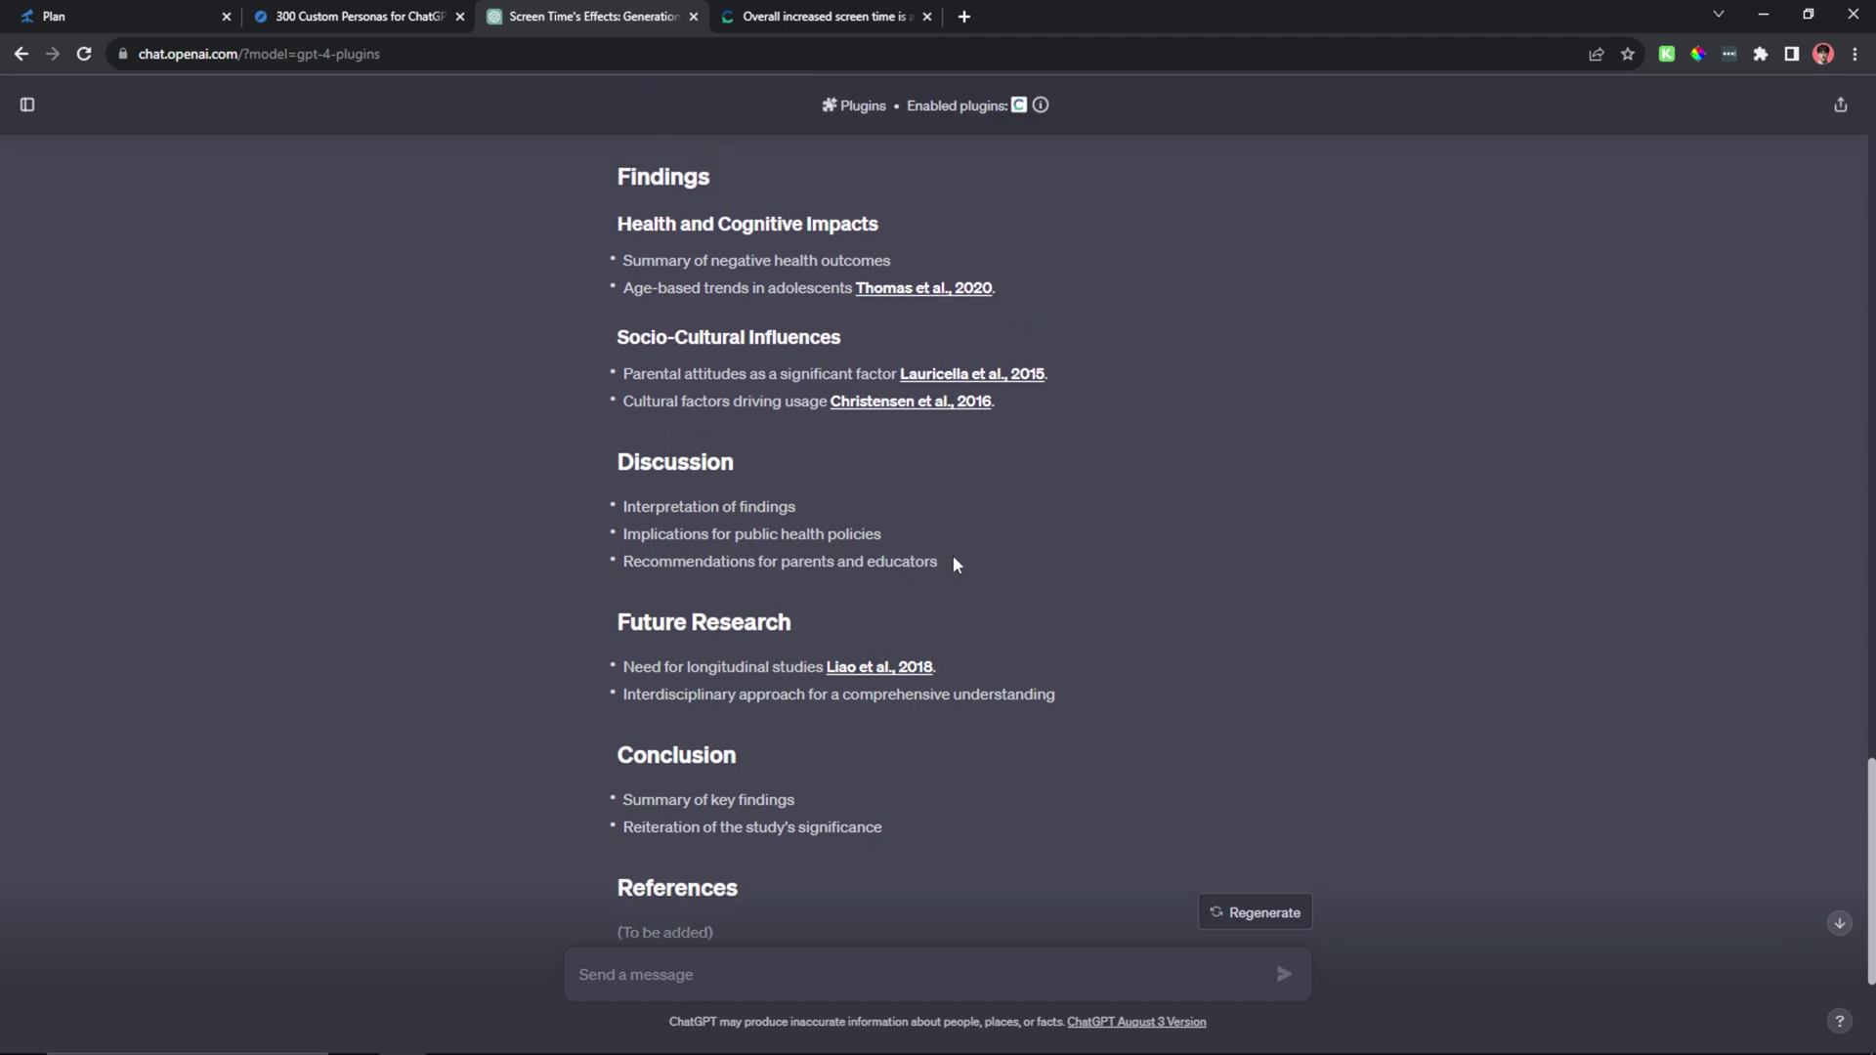
scroll(997, 592, "up", 1)
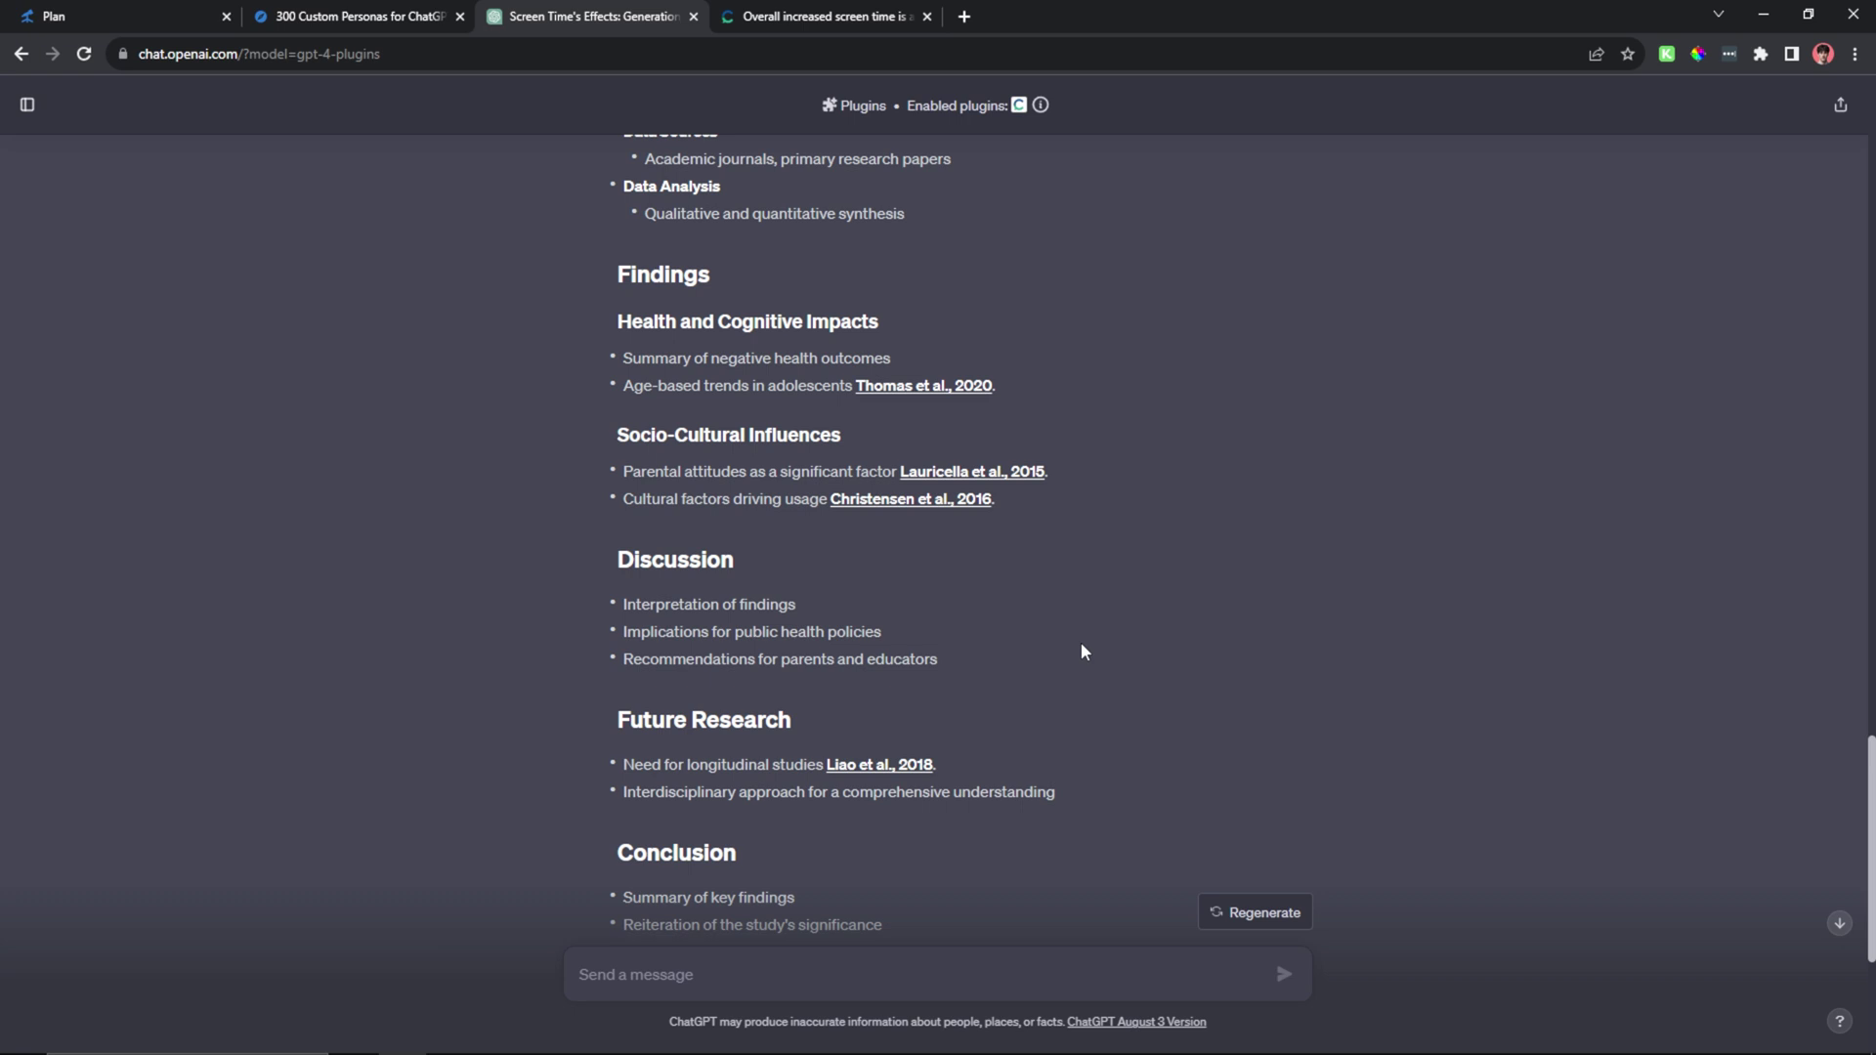
scroll(952, 850, "down", 4)
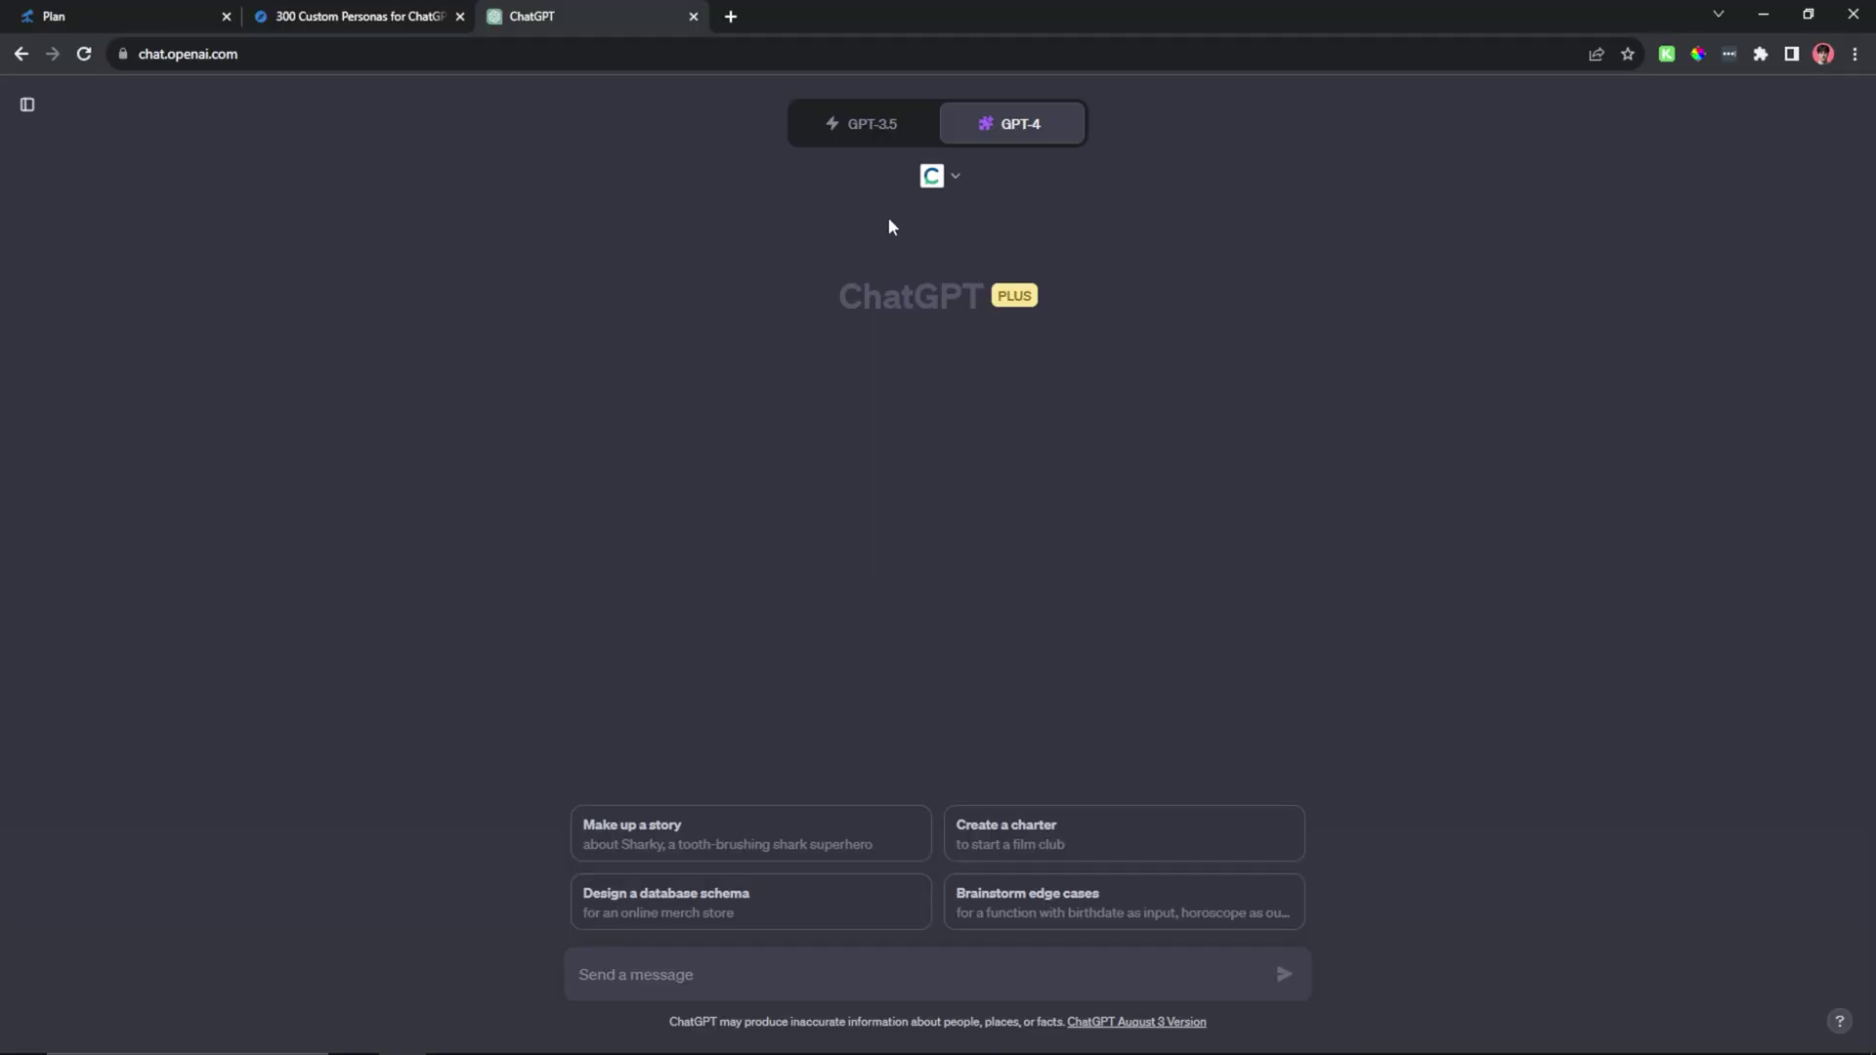
- Check the enabled plugins list, then go to ChatGPT's Custom instructions settings
left_click(931, 176)
left_click(1343, 210)
left_click(27, 104)
left_click(237, 997)
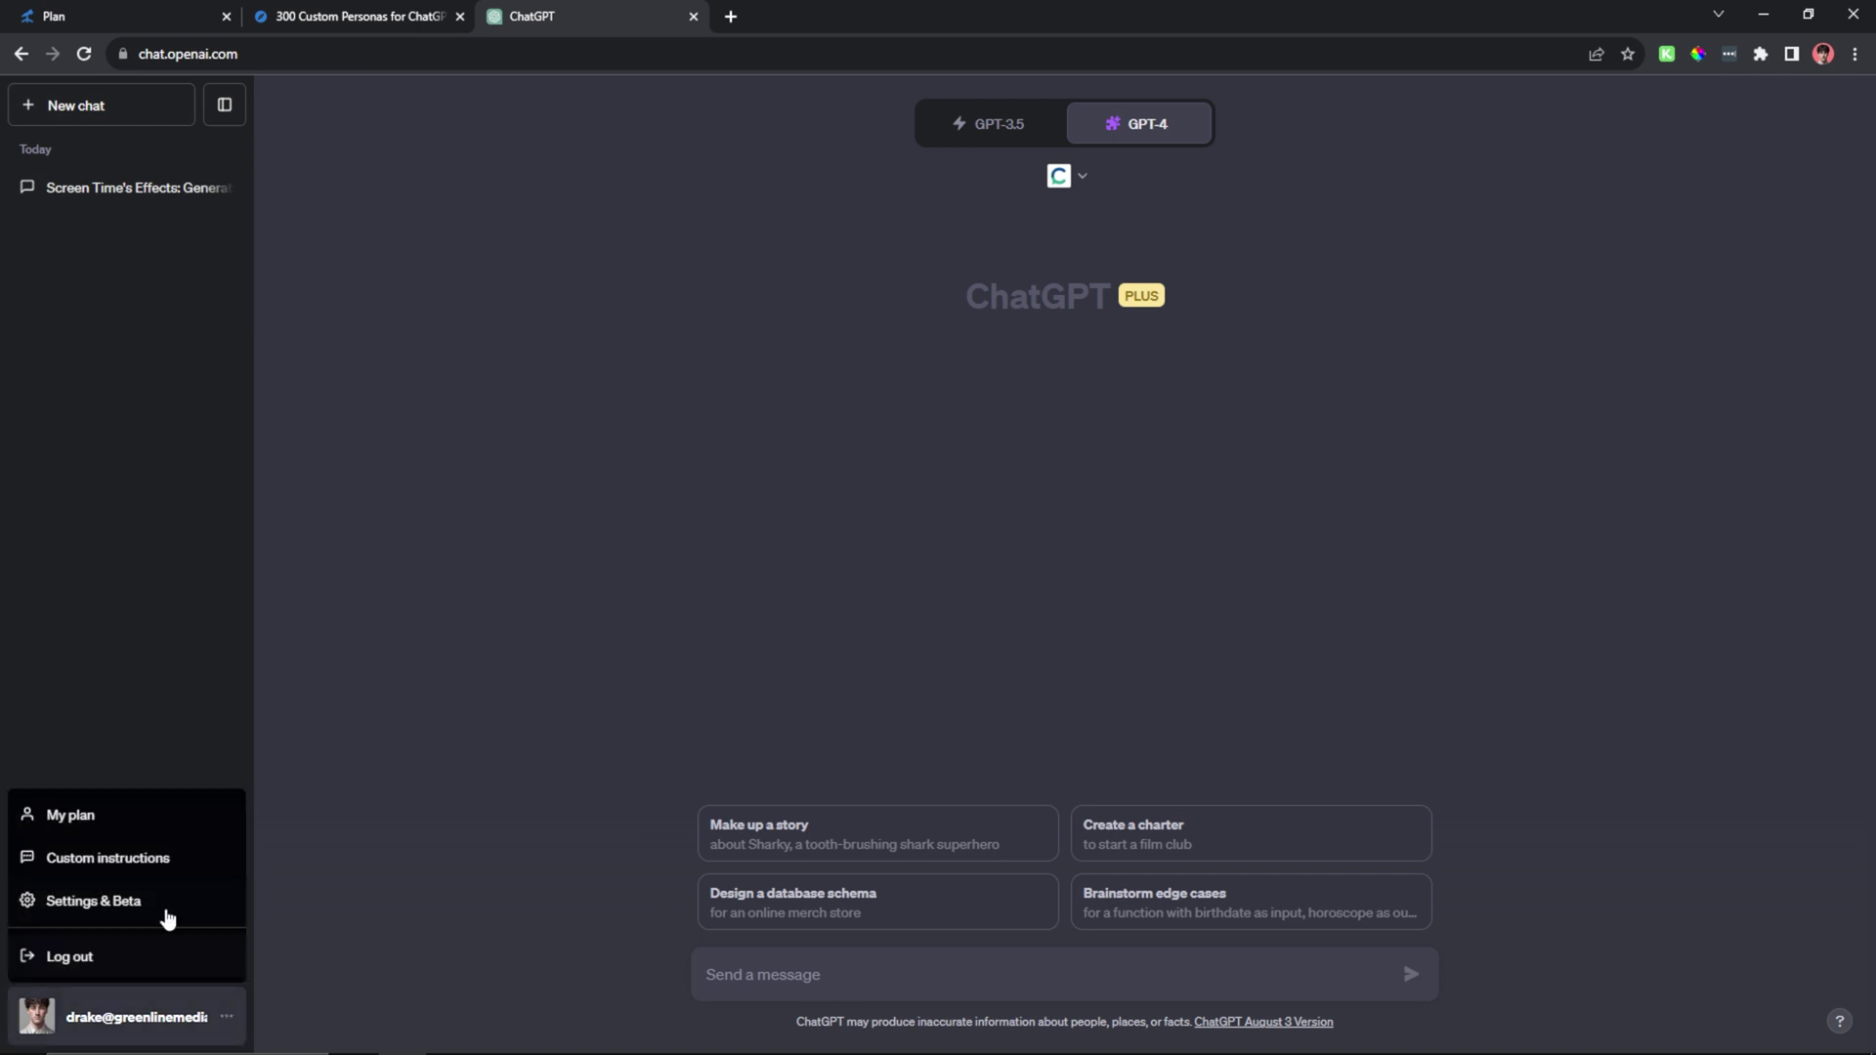
left_click(153, 864)
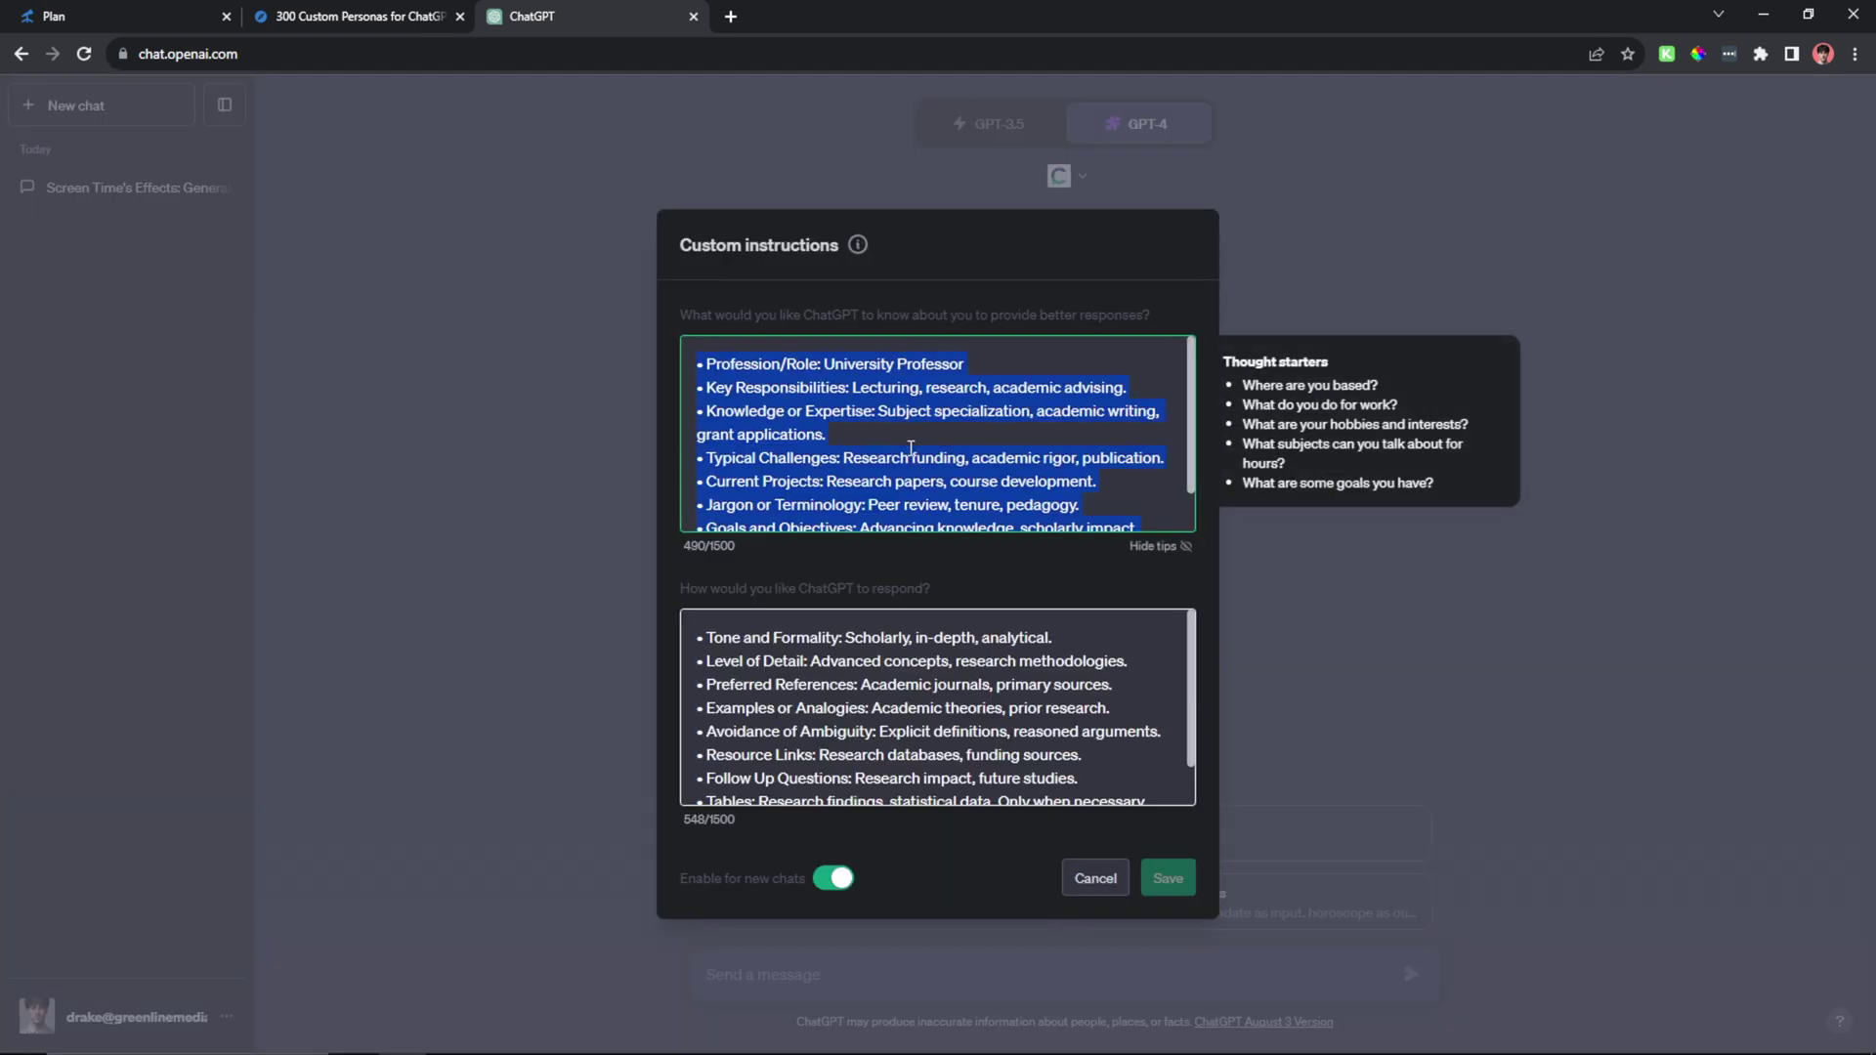
- Delete the University Professor persona text from both instruction boxes, then switch to the Notion personas page
key("BackSpace")
left_click(924, 679)
key("ctrl+a")
key("BackSpace")
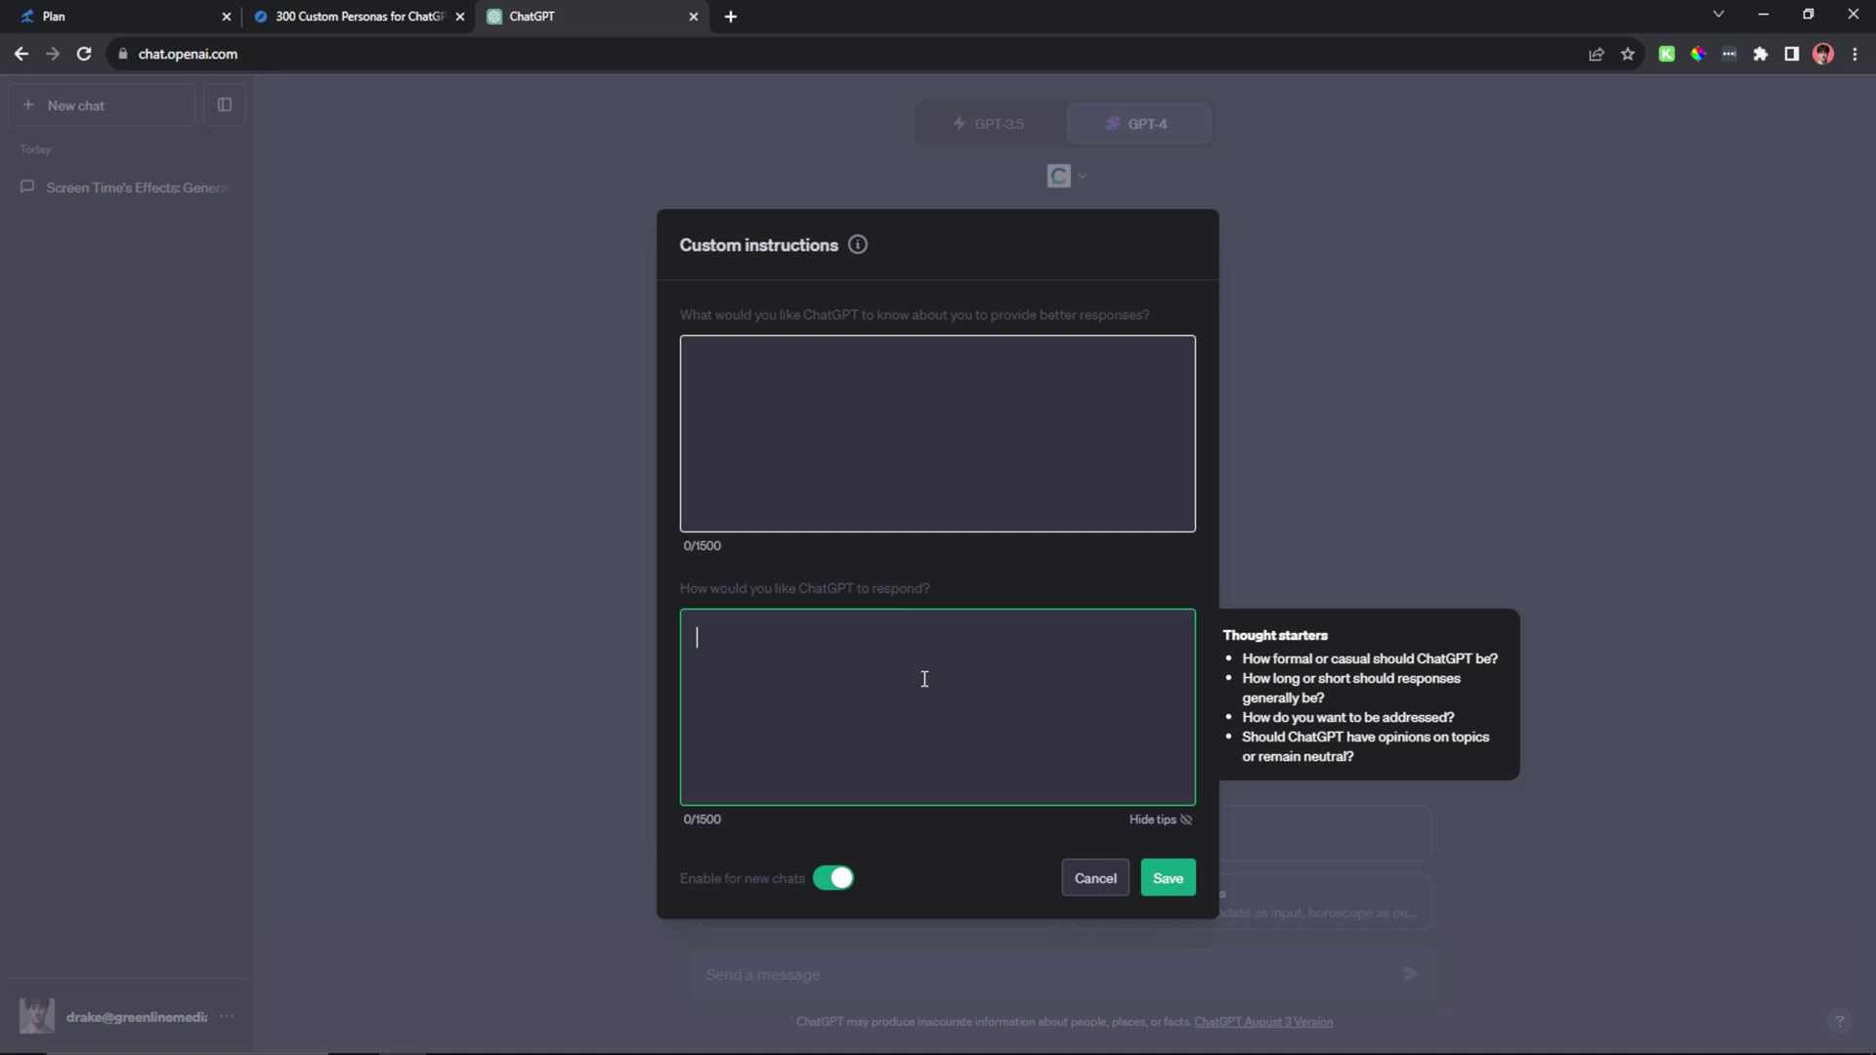
left_click(921, 378)
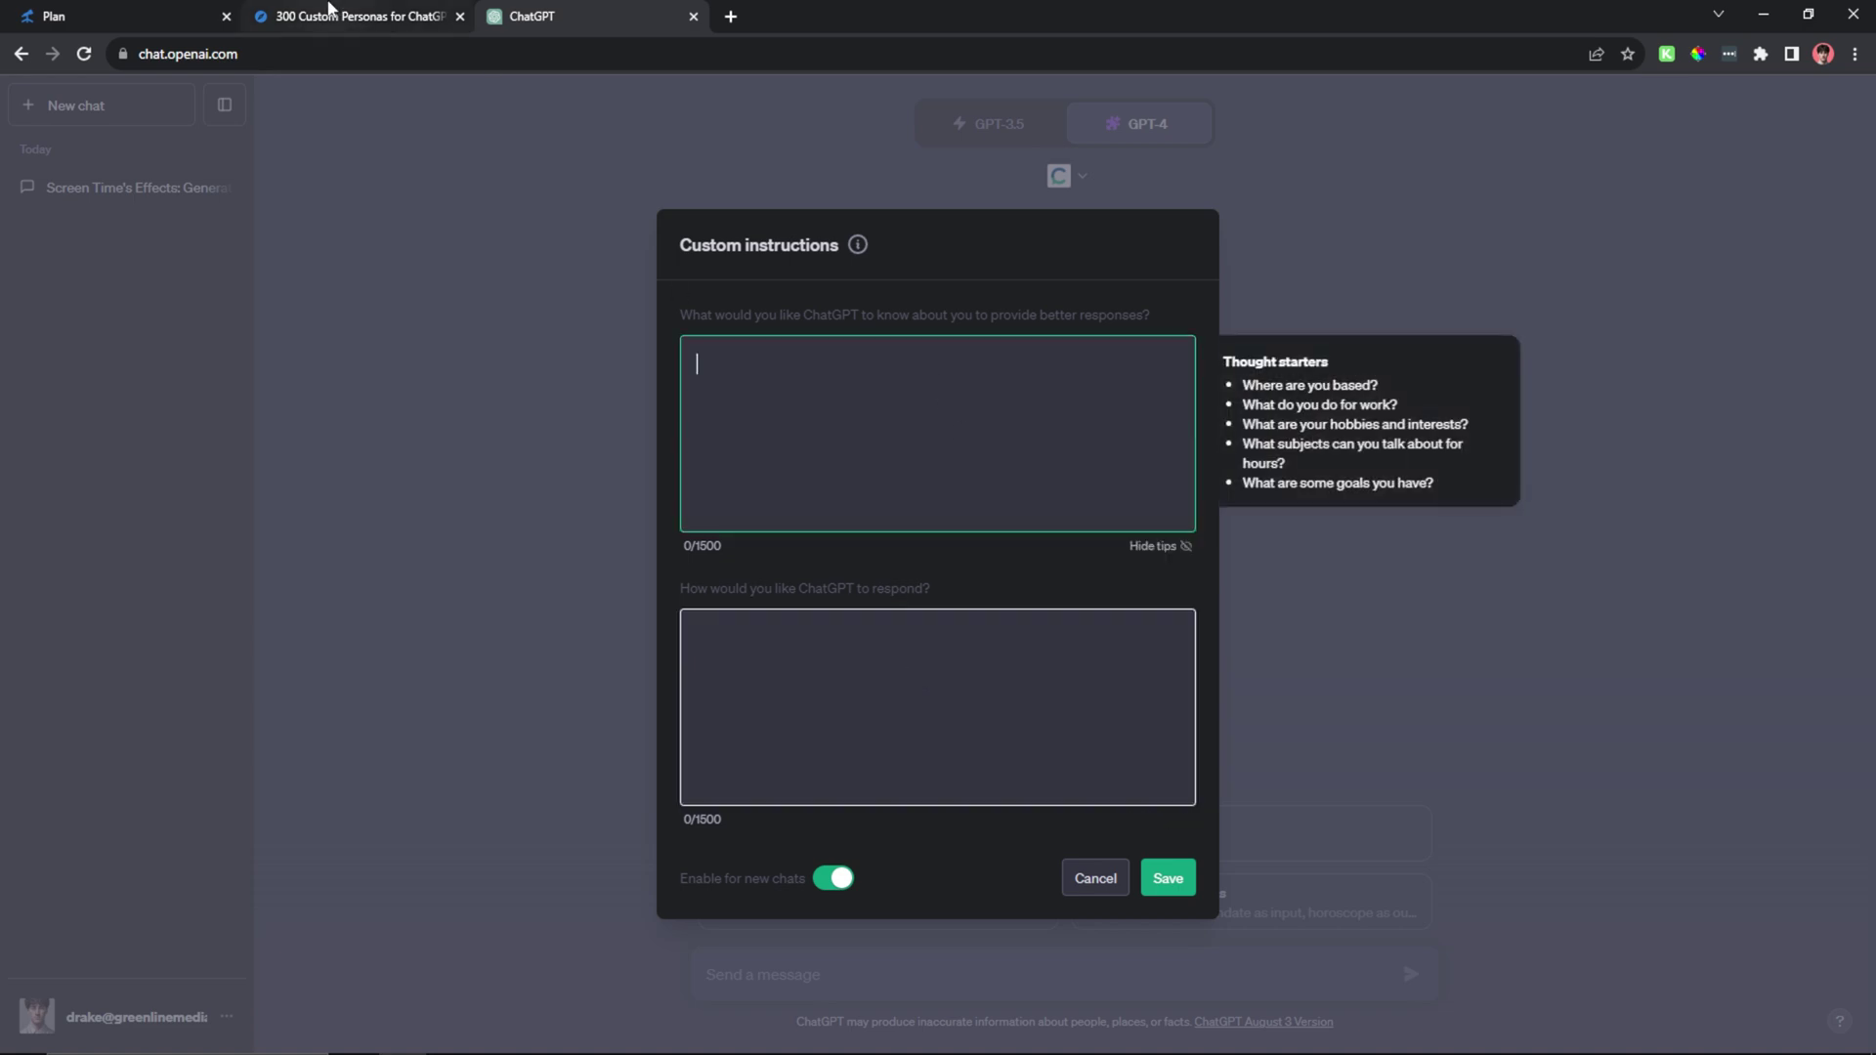
left_click(329, 11)
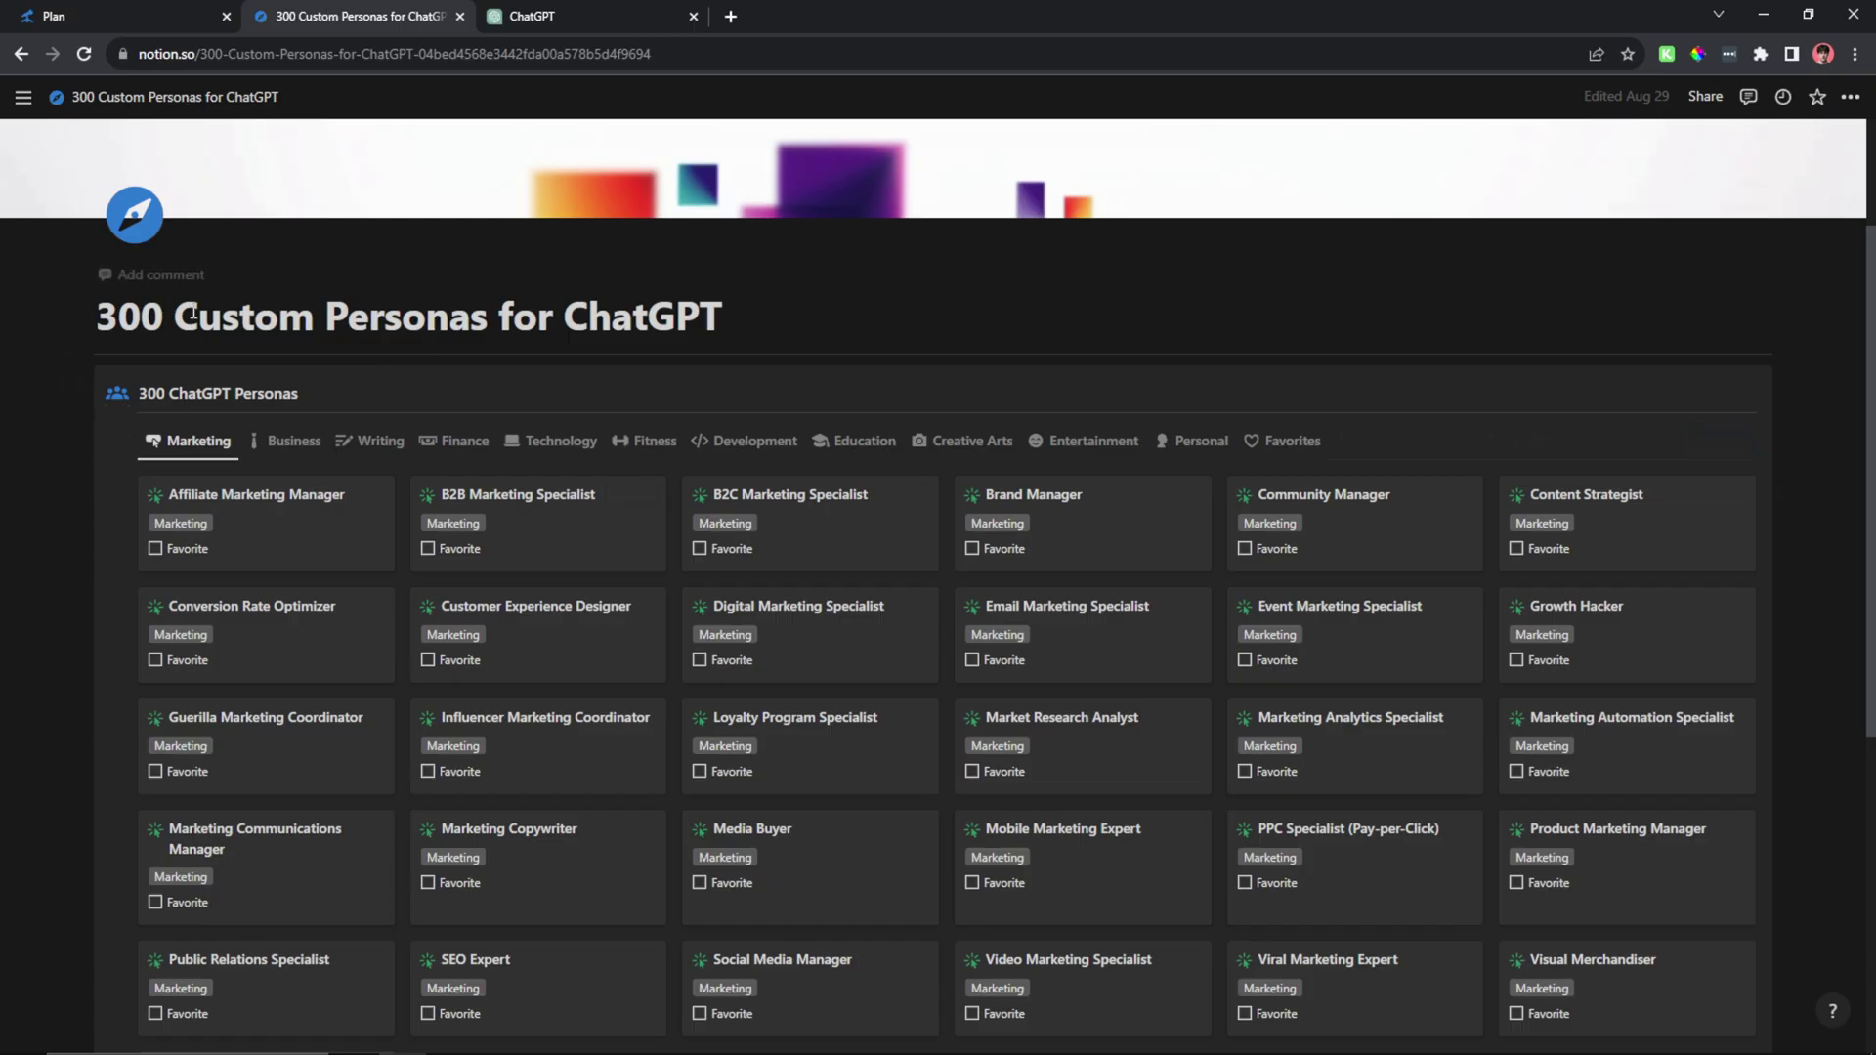
- Open the Business Coach persona under Notion's Business category and copy its background details
scroll(683, 391, "down", 2)
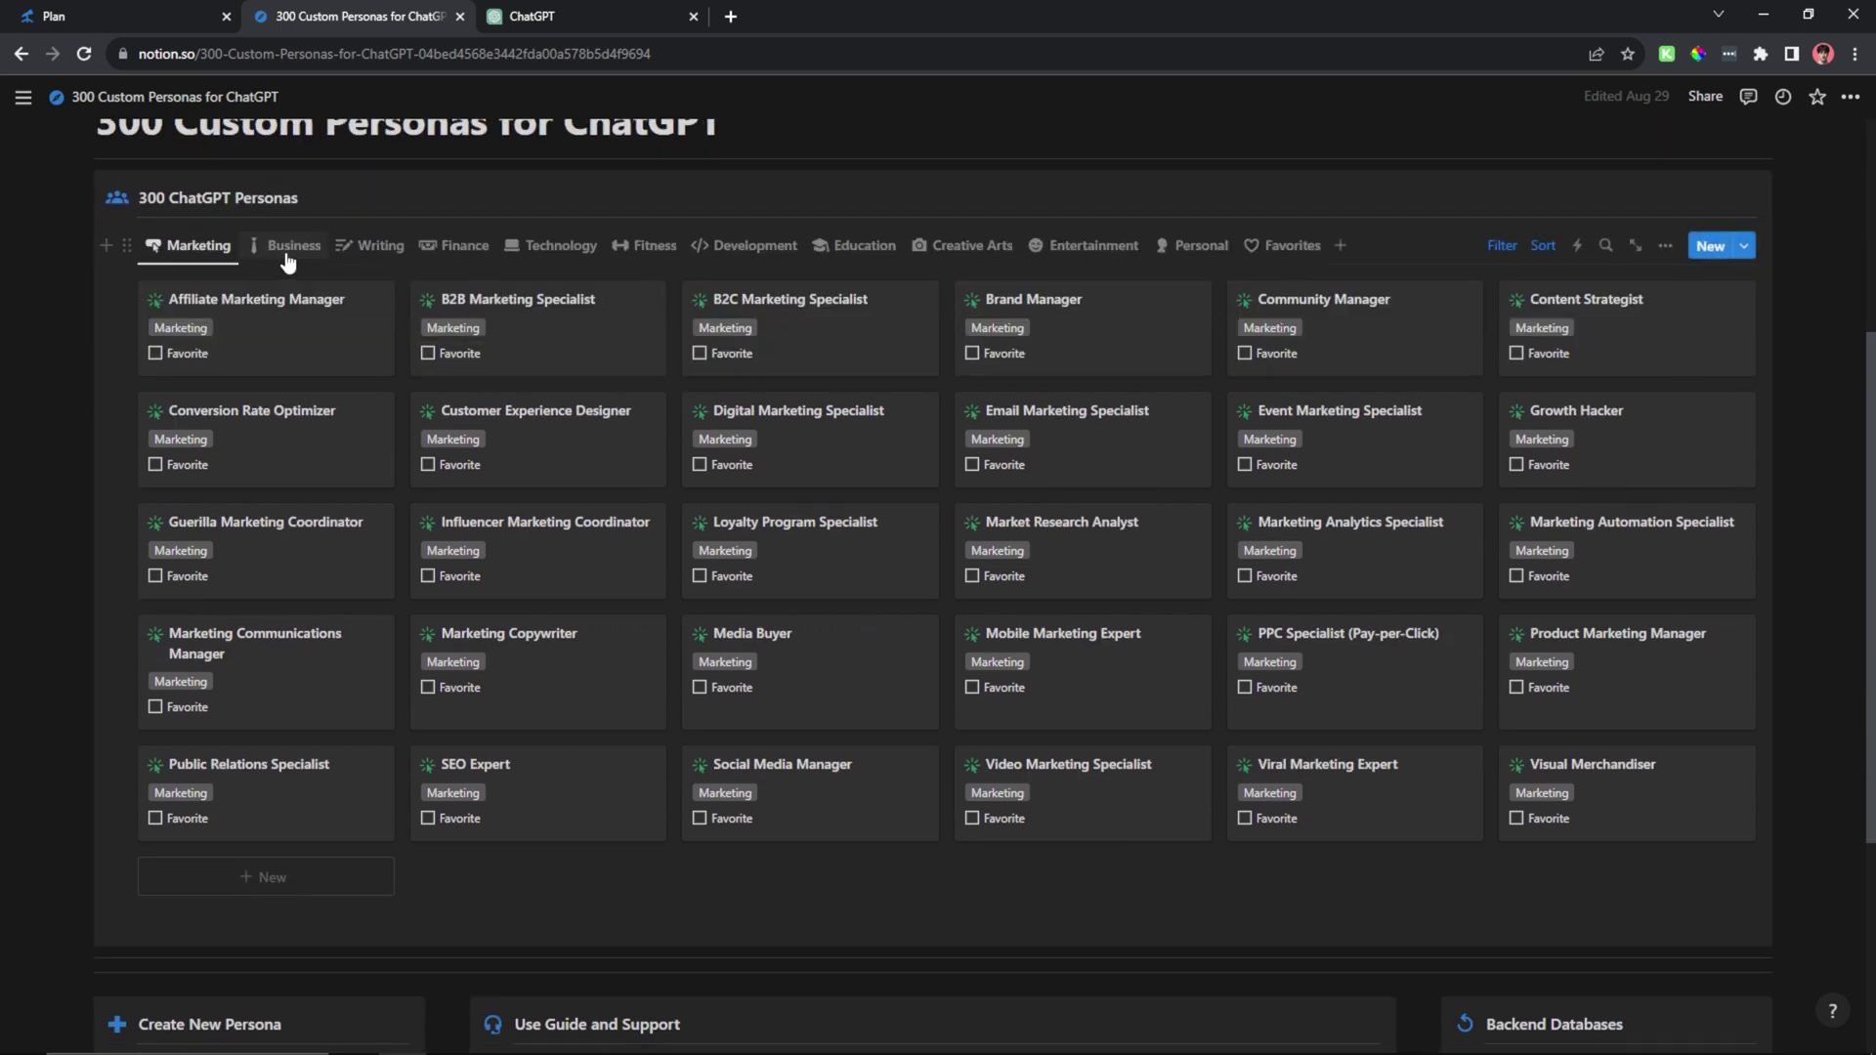
left_click(287, 256)
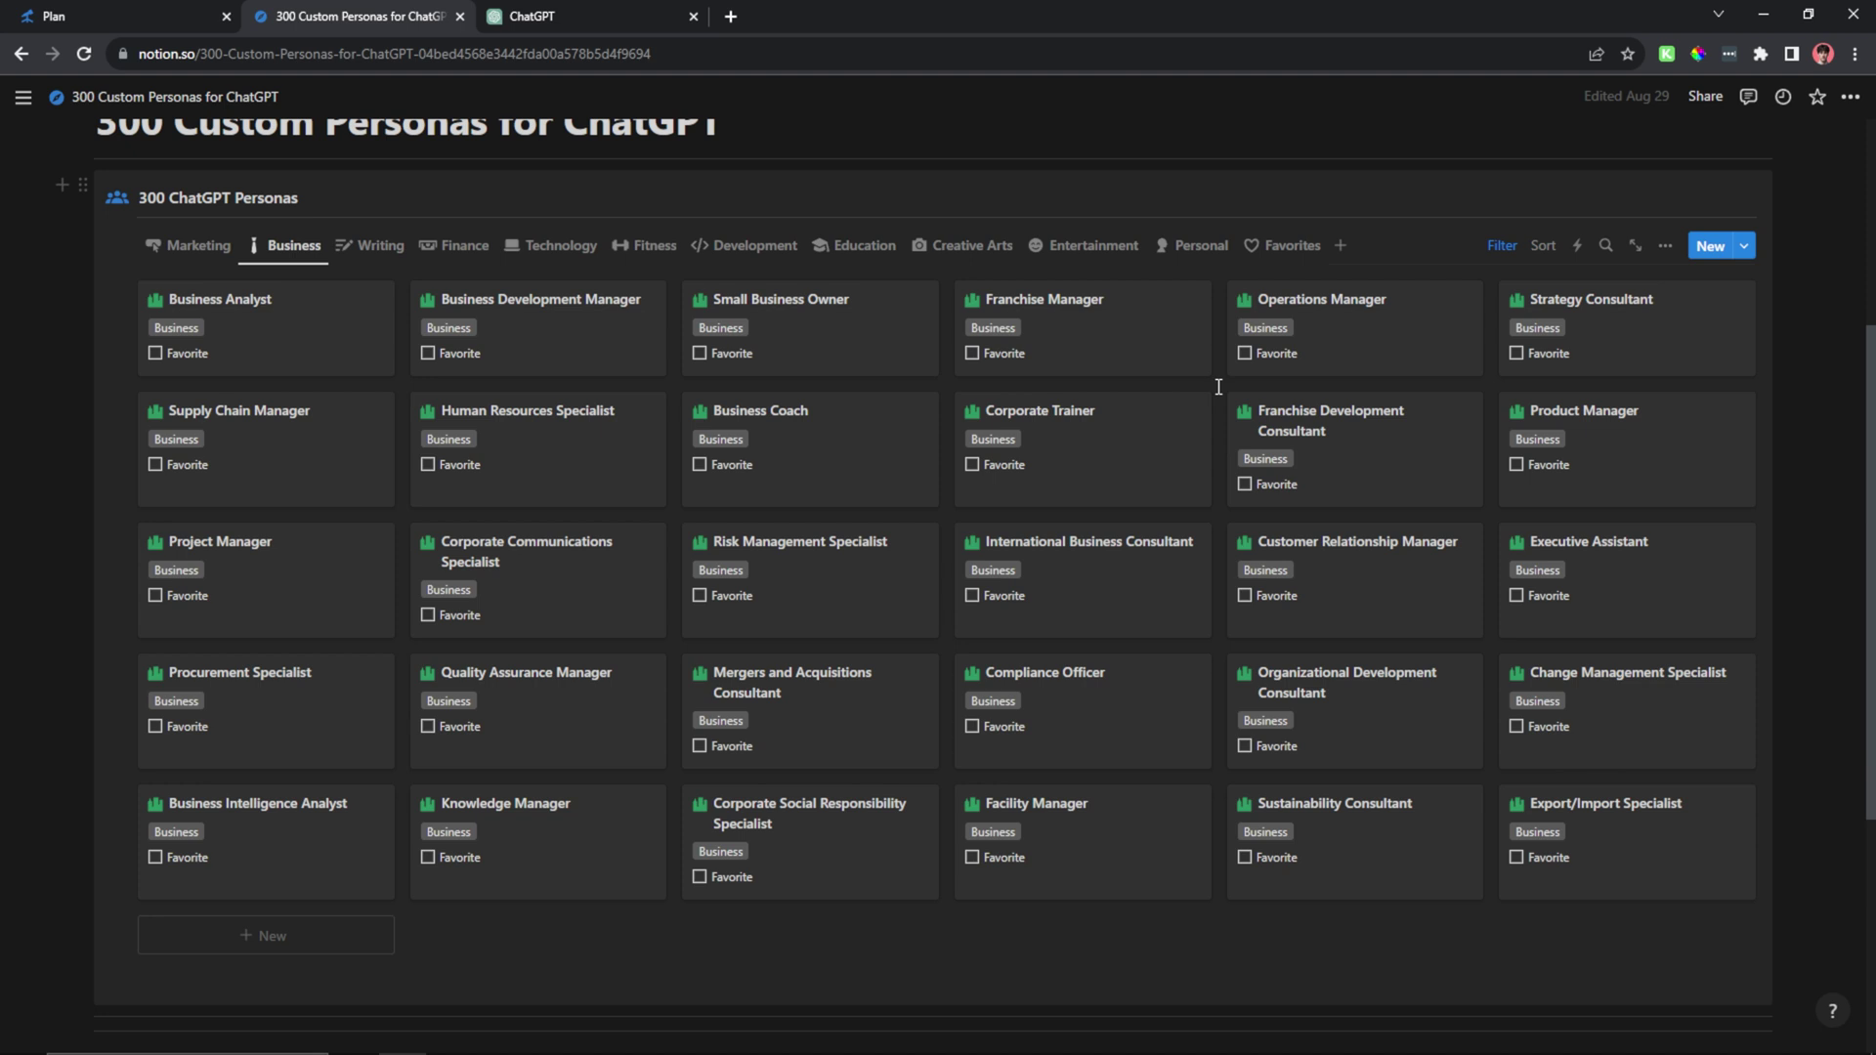
left_click(787, 452)
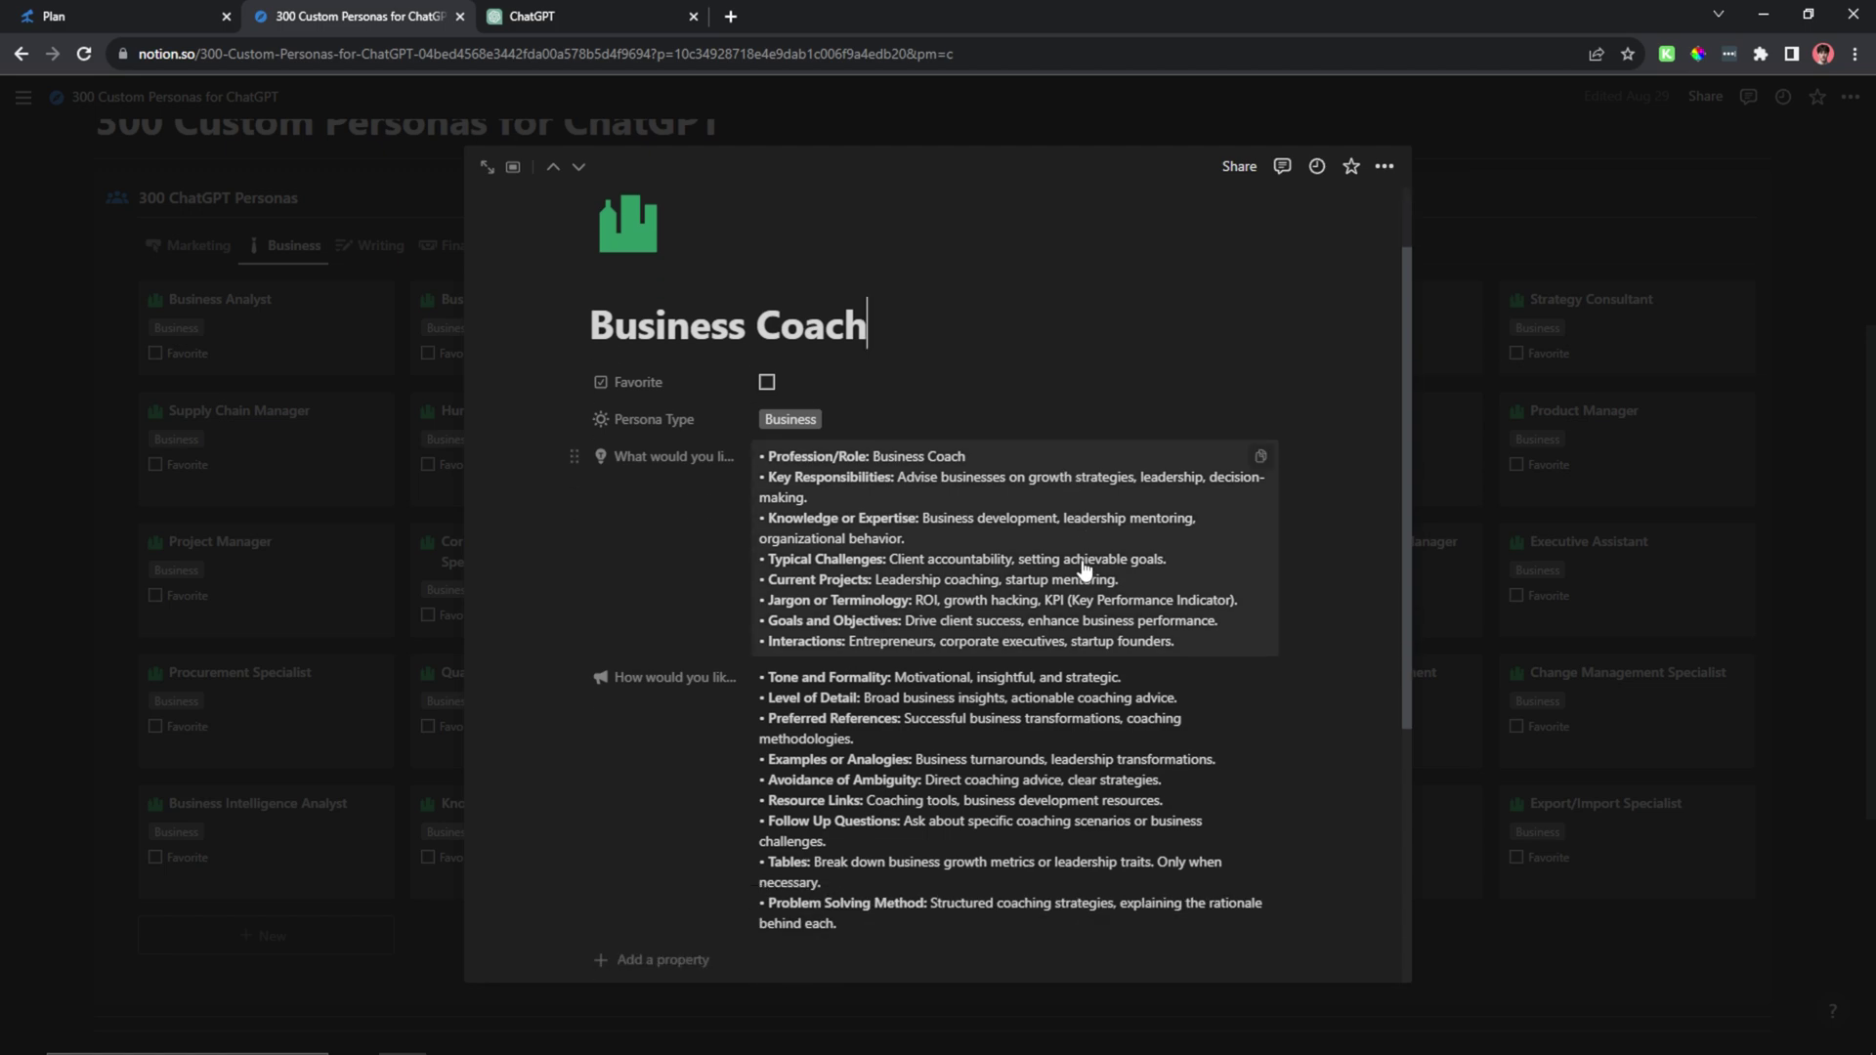
scroll(1081, 570, "down", 1)
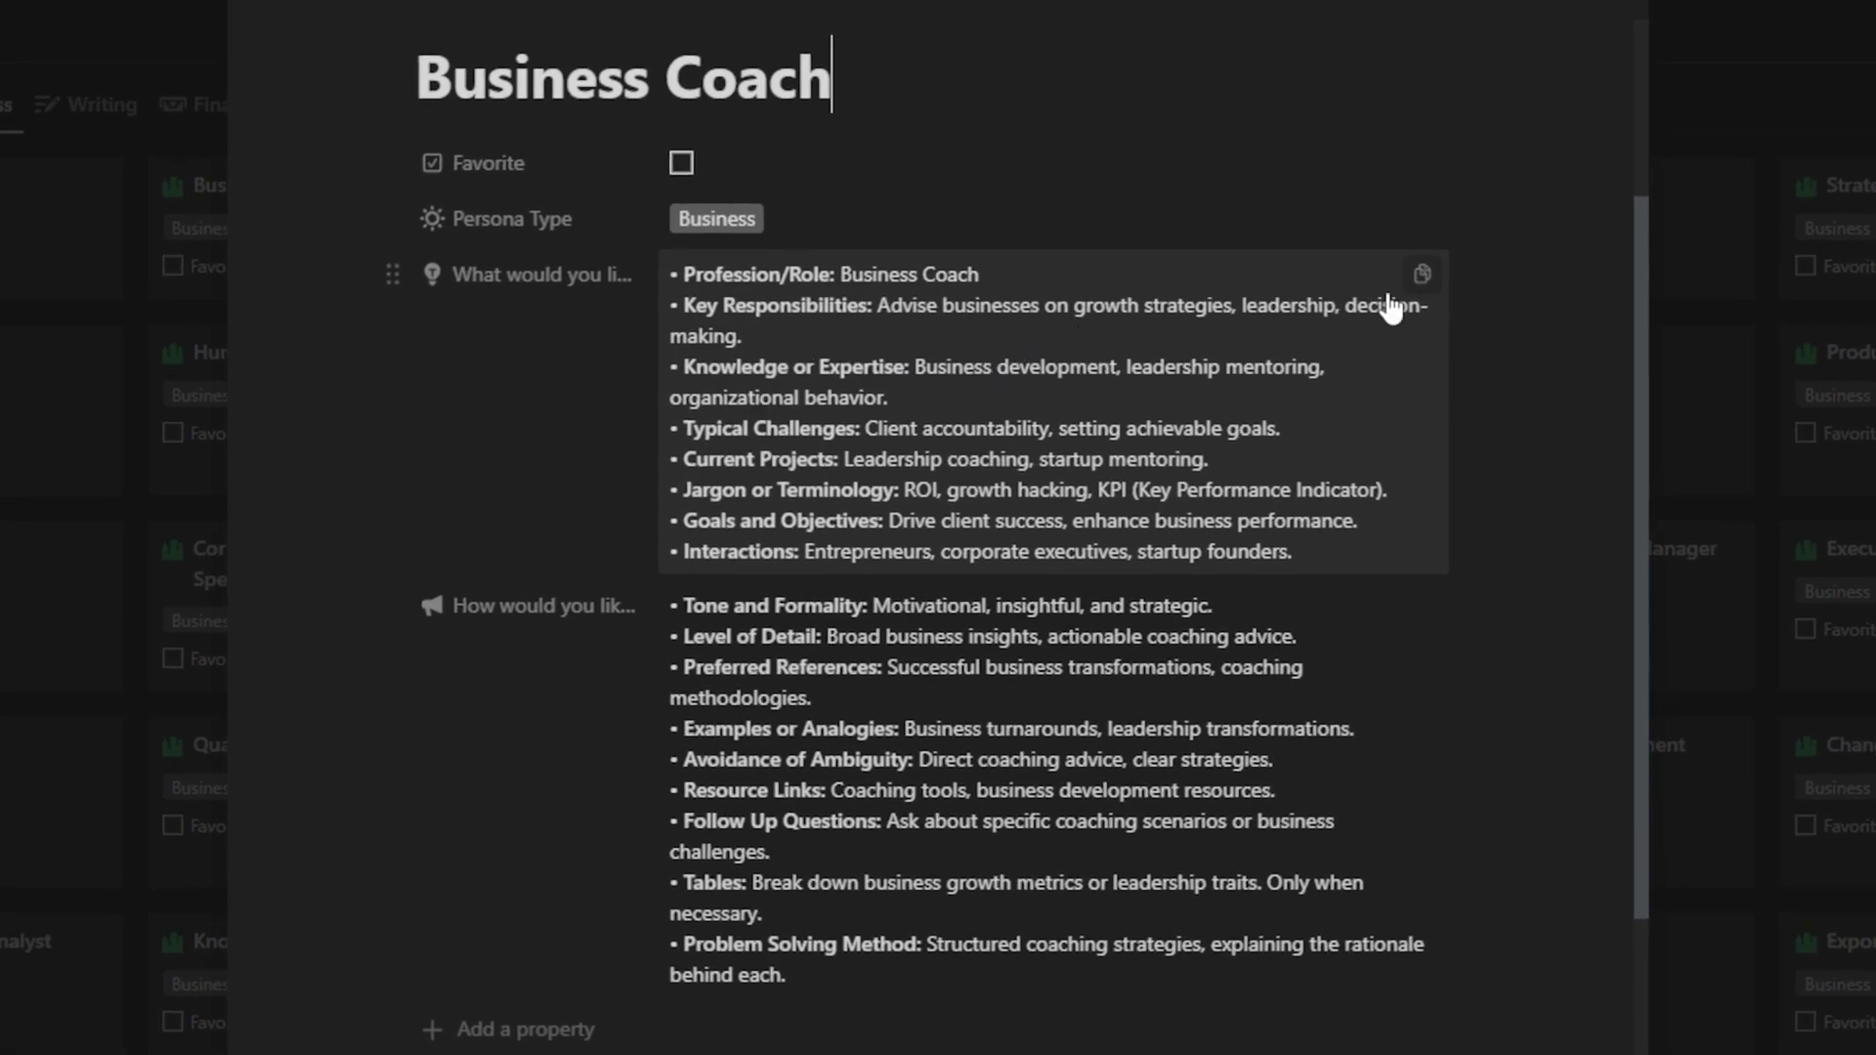
left_click(1421, 275)
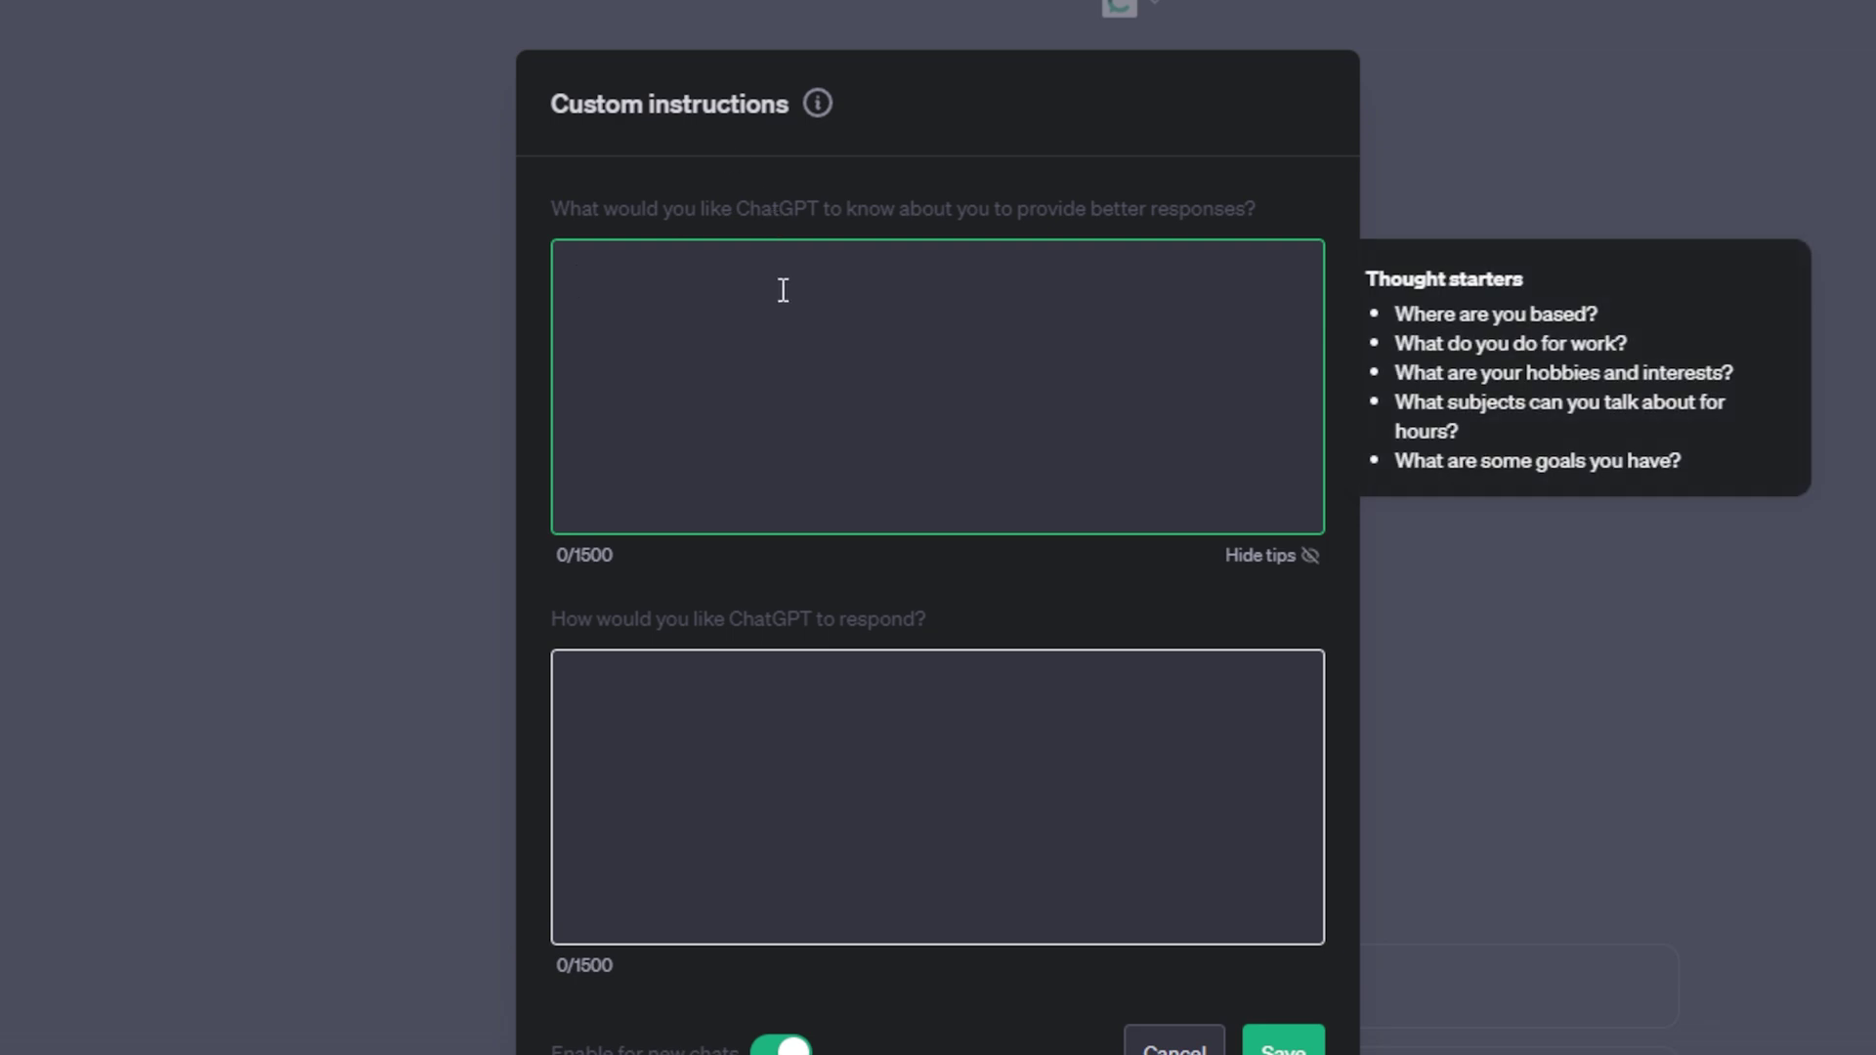
- Paste the Business Coach background and response-style details into the two boxes and save
key("ctrl+v")
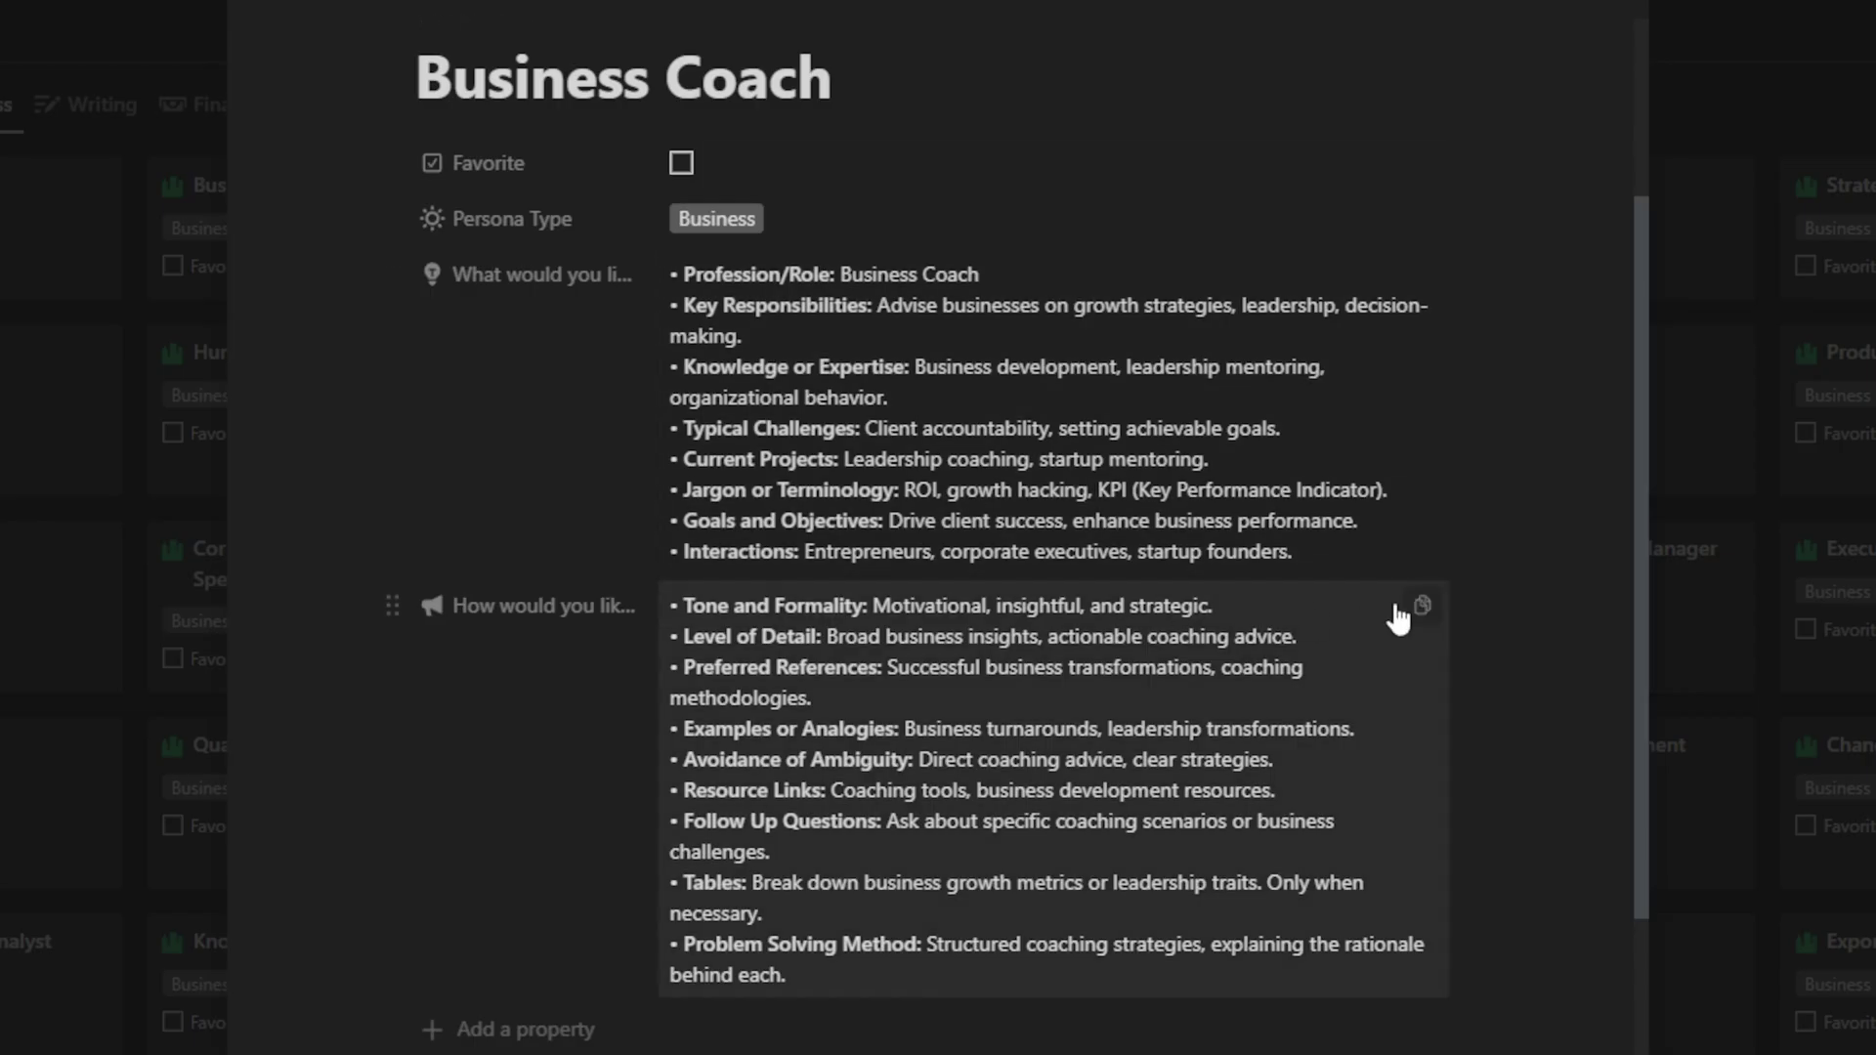
left_click(1419, 606)
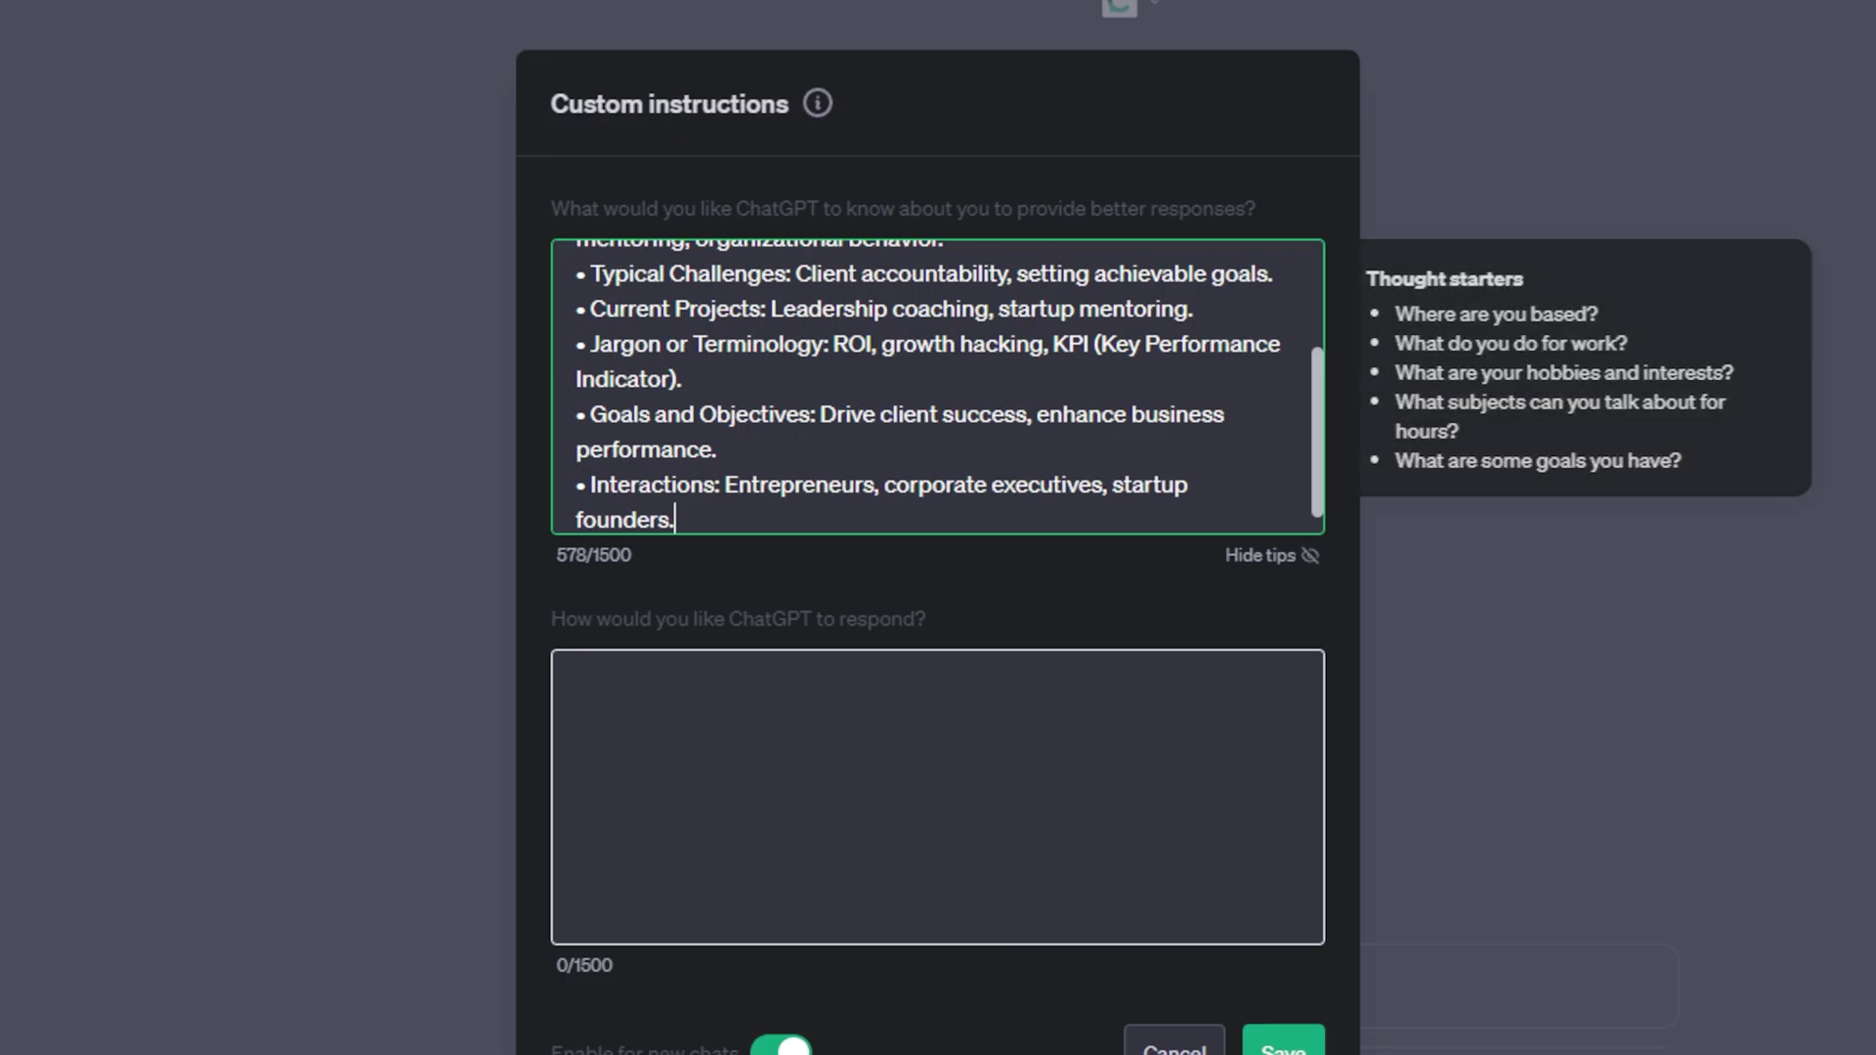
left_click(858, 694)
key("ctrl+v")
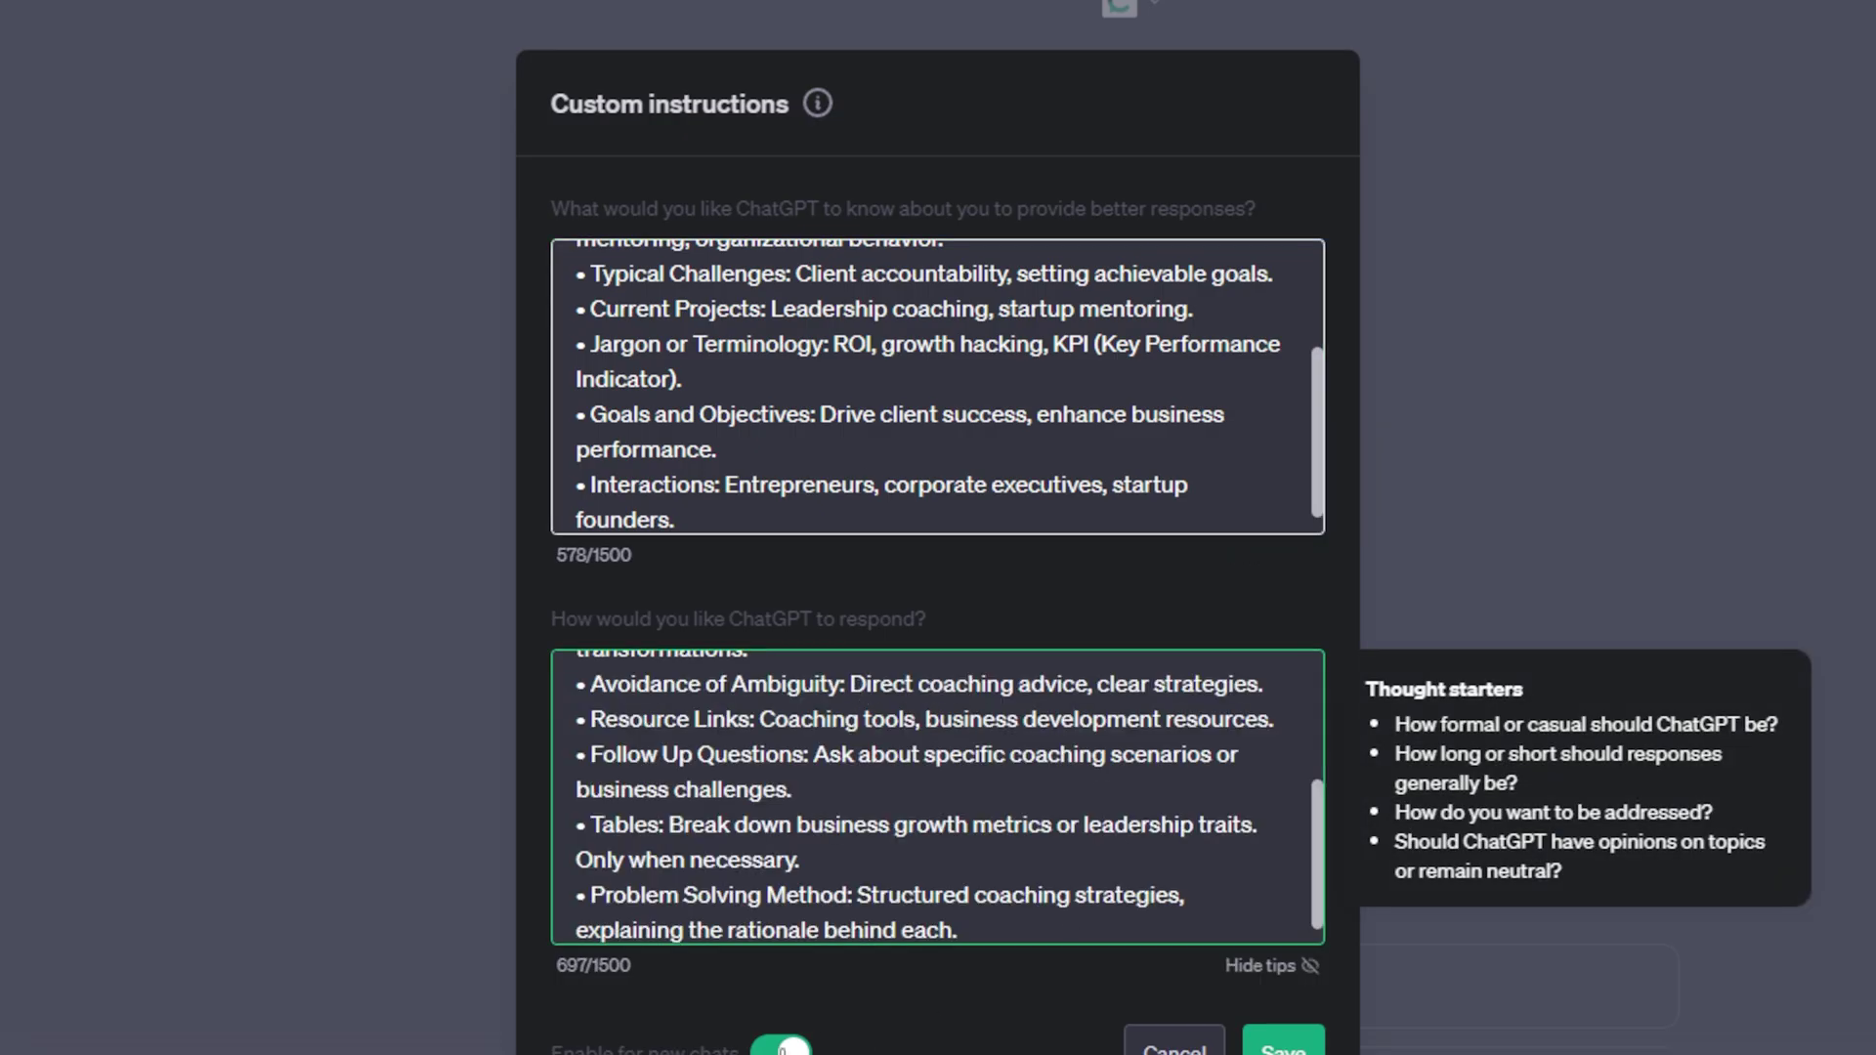
left_click(1283, 1045)
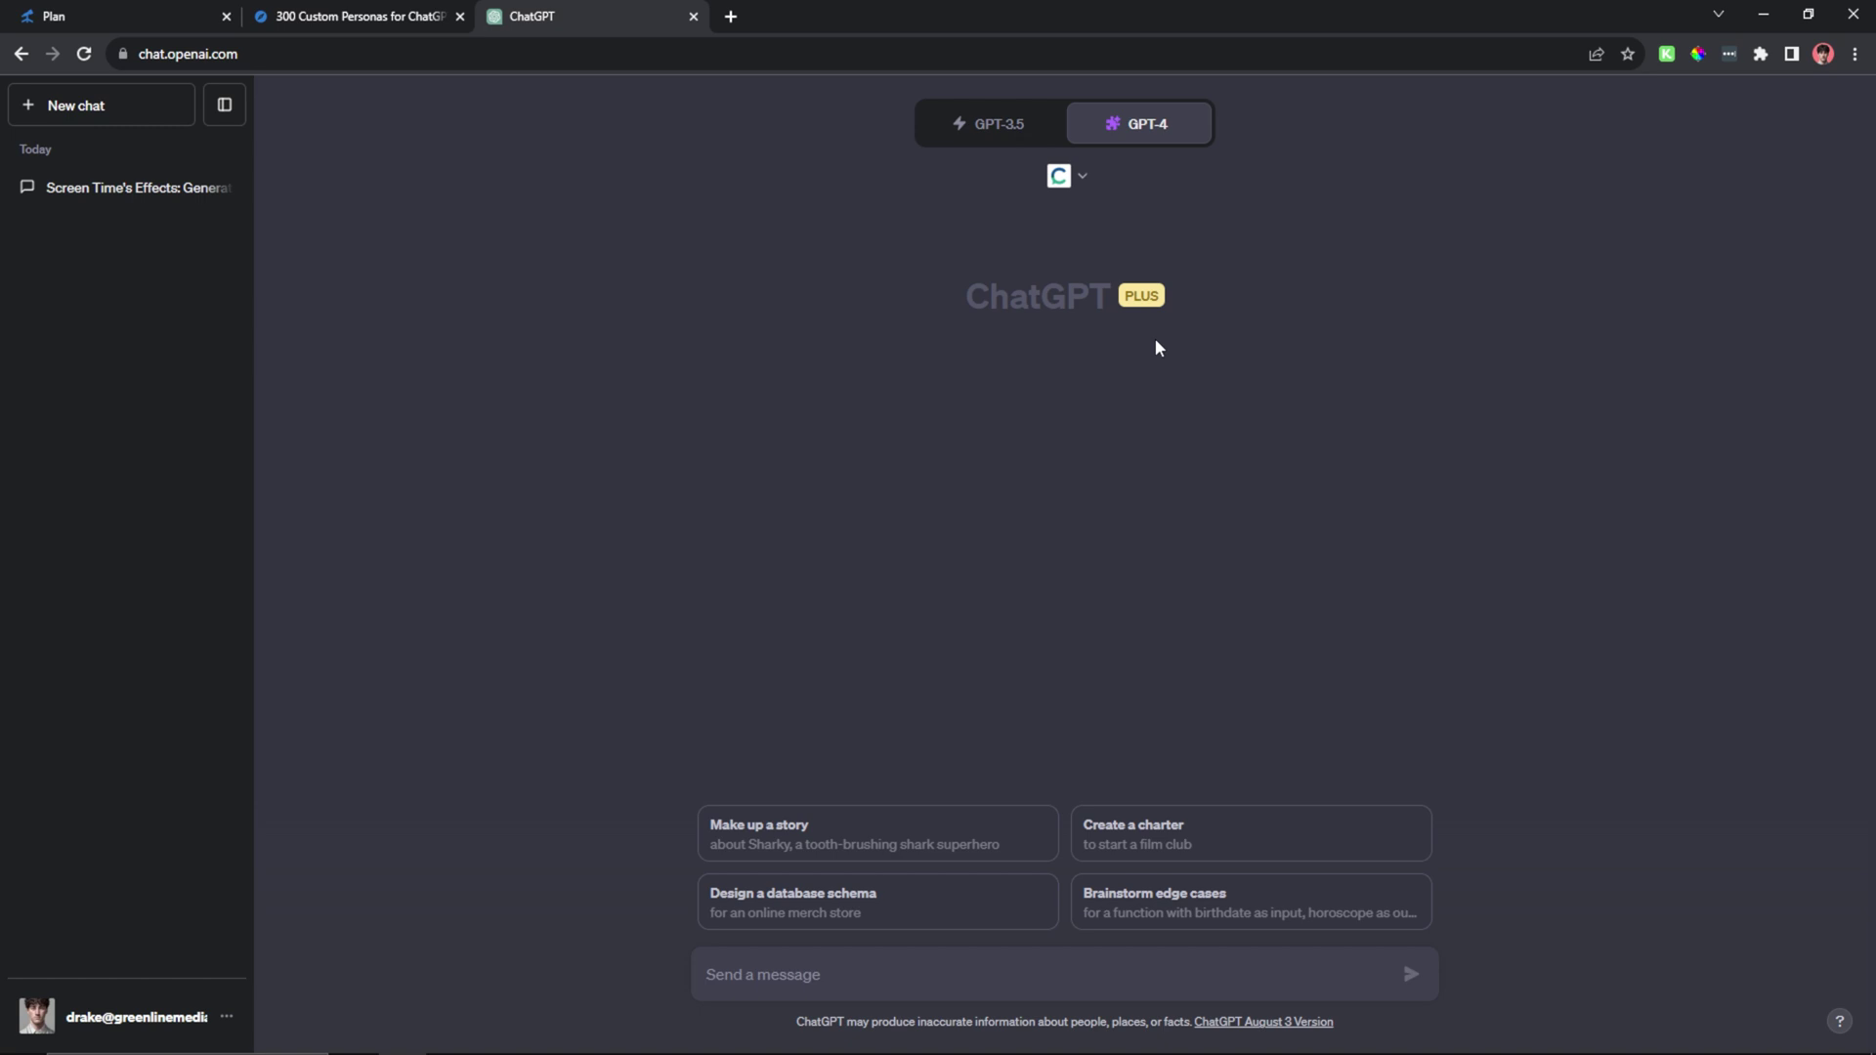
- Hide the sidebar and verify Consensus Search is the only enabled plugin of three
left_click(224, 107)
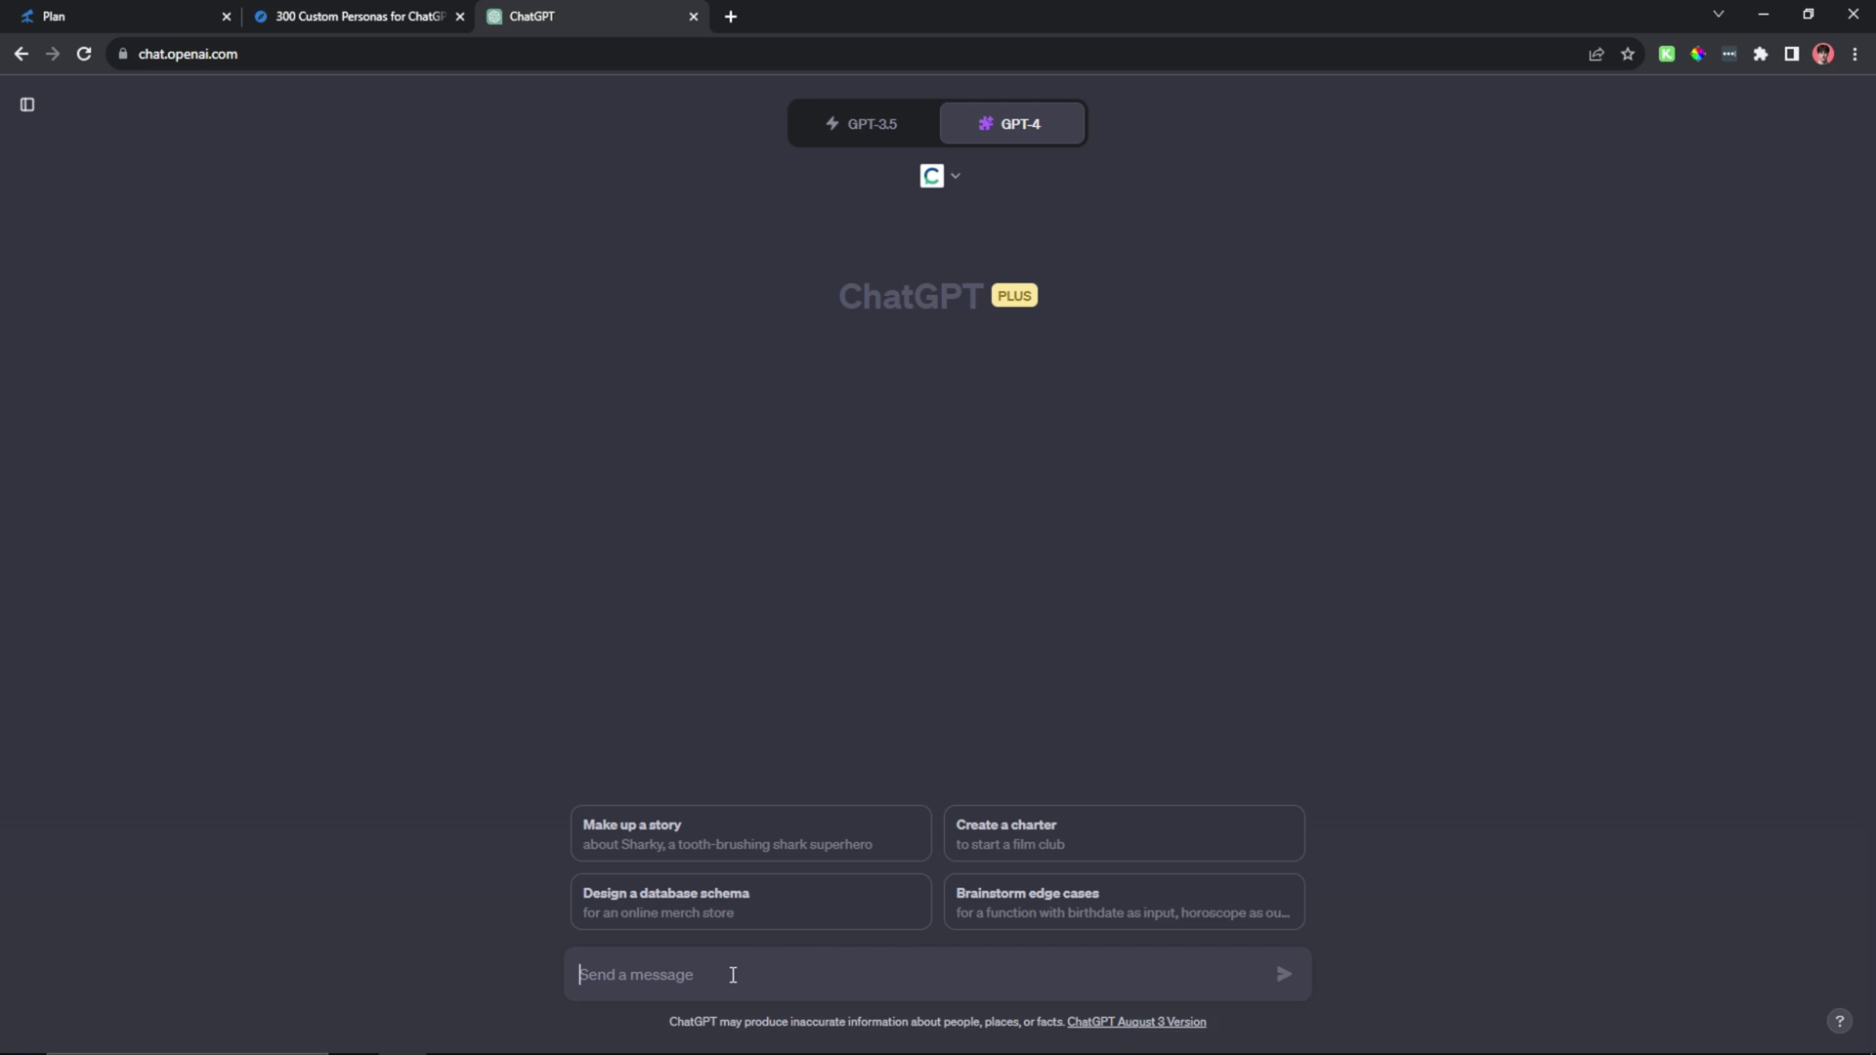
left_click(957, 180)
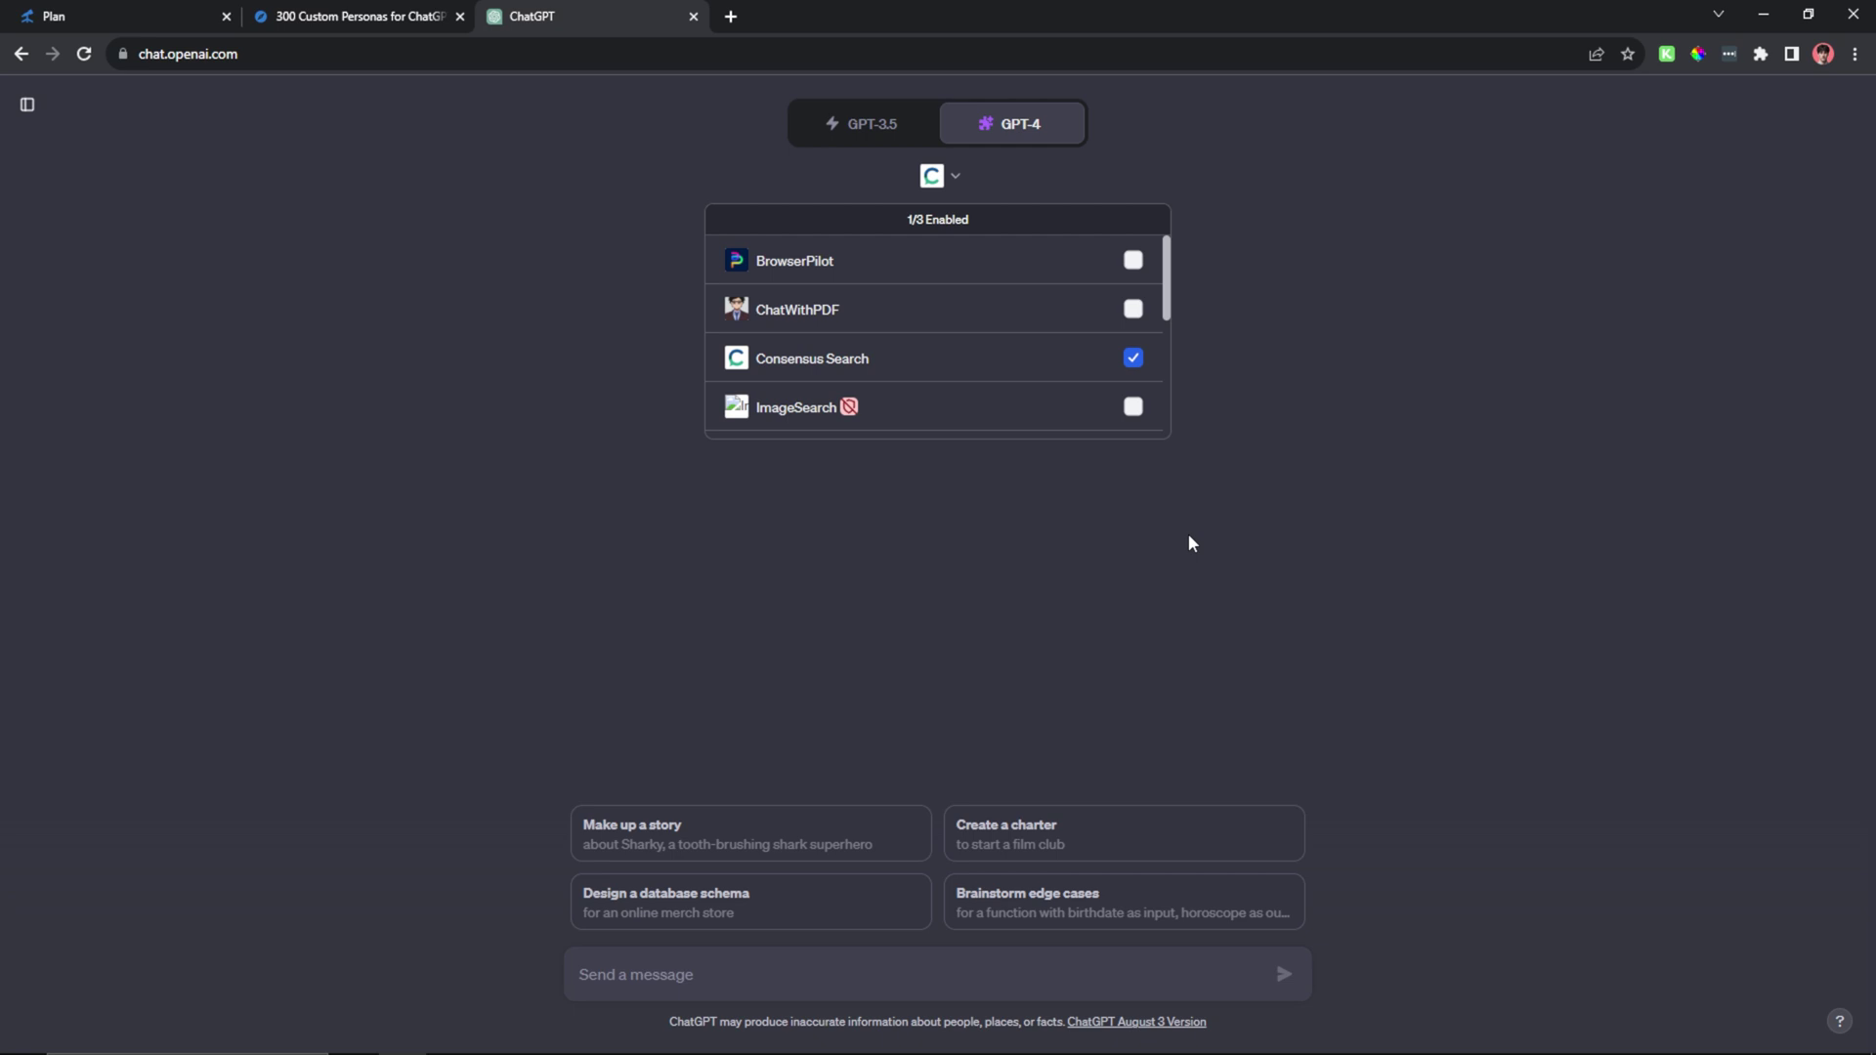
mouse_move(900, 372)
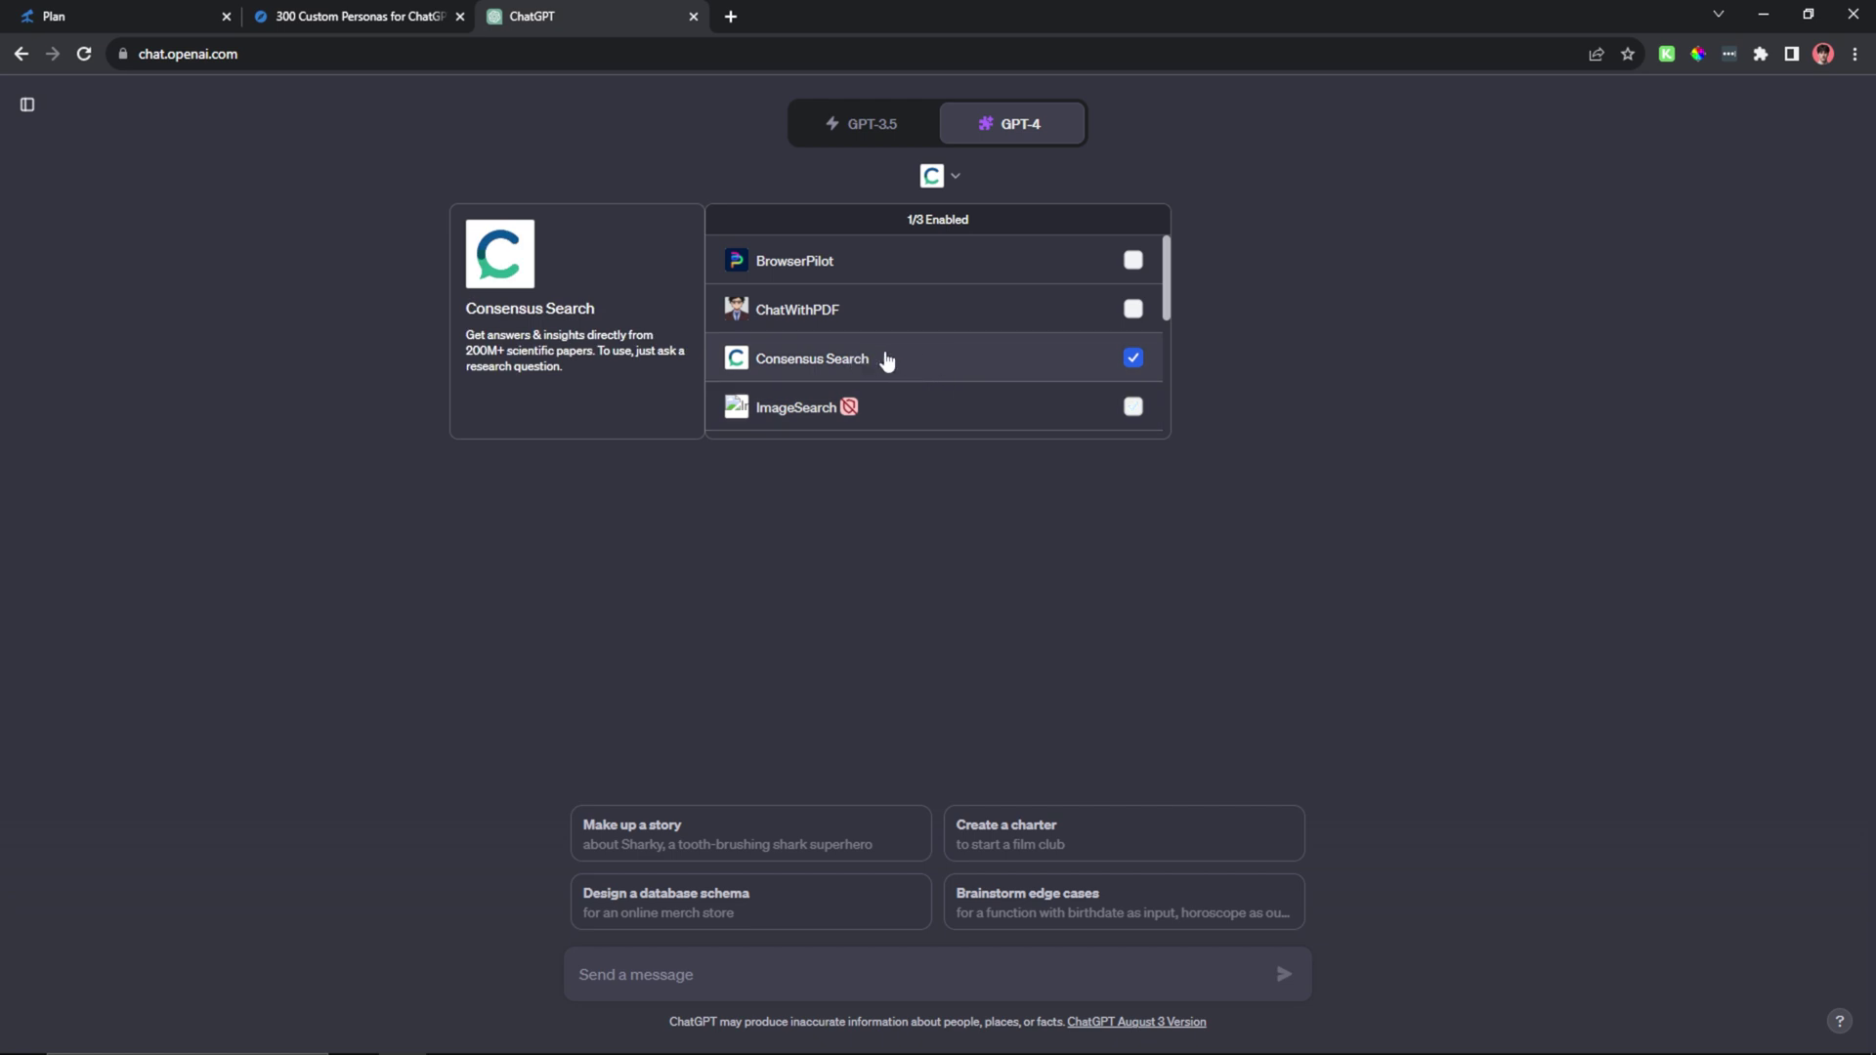
- Paste the prompt asking for Fortune 500 growth strategies for a Notion template business
left_click(947, 180)
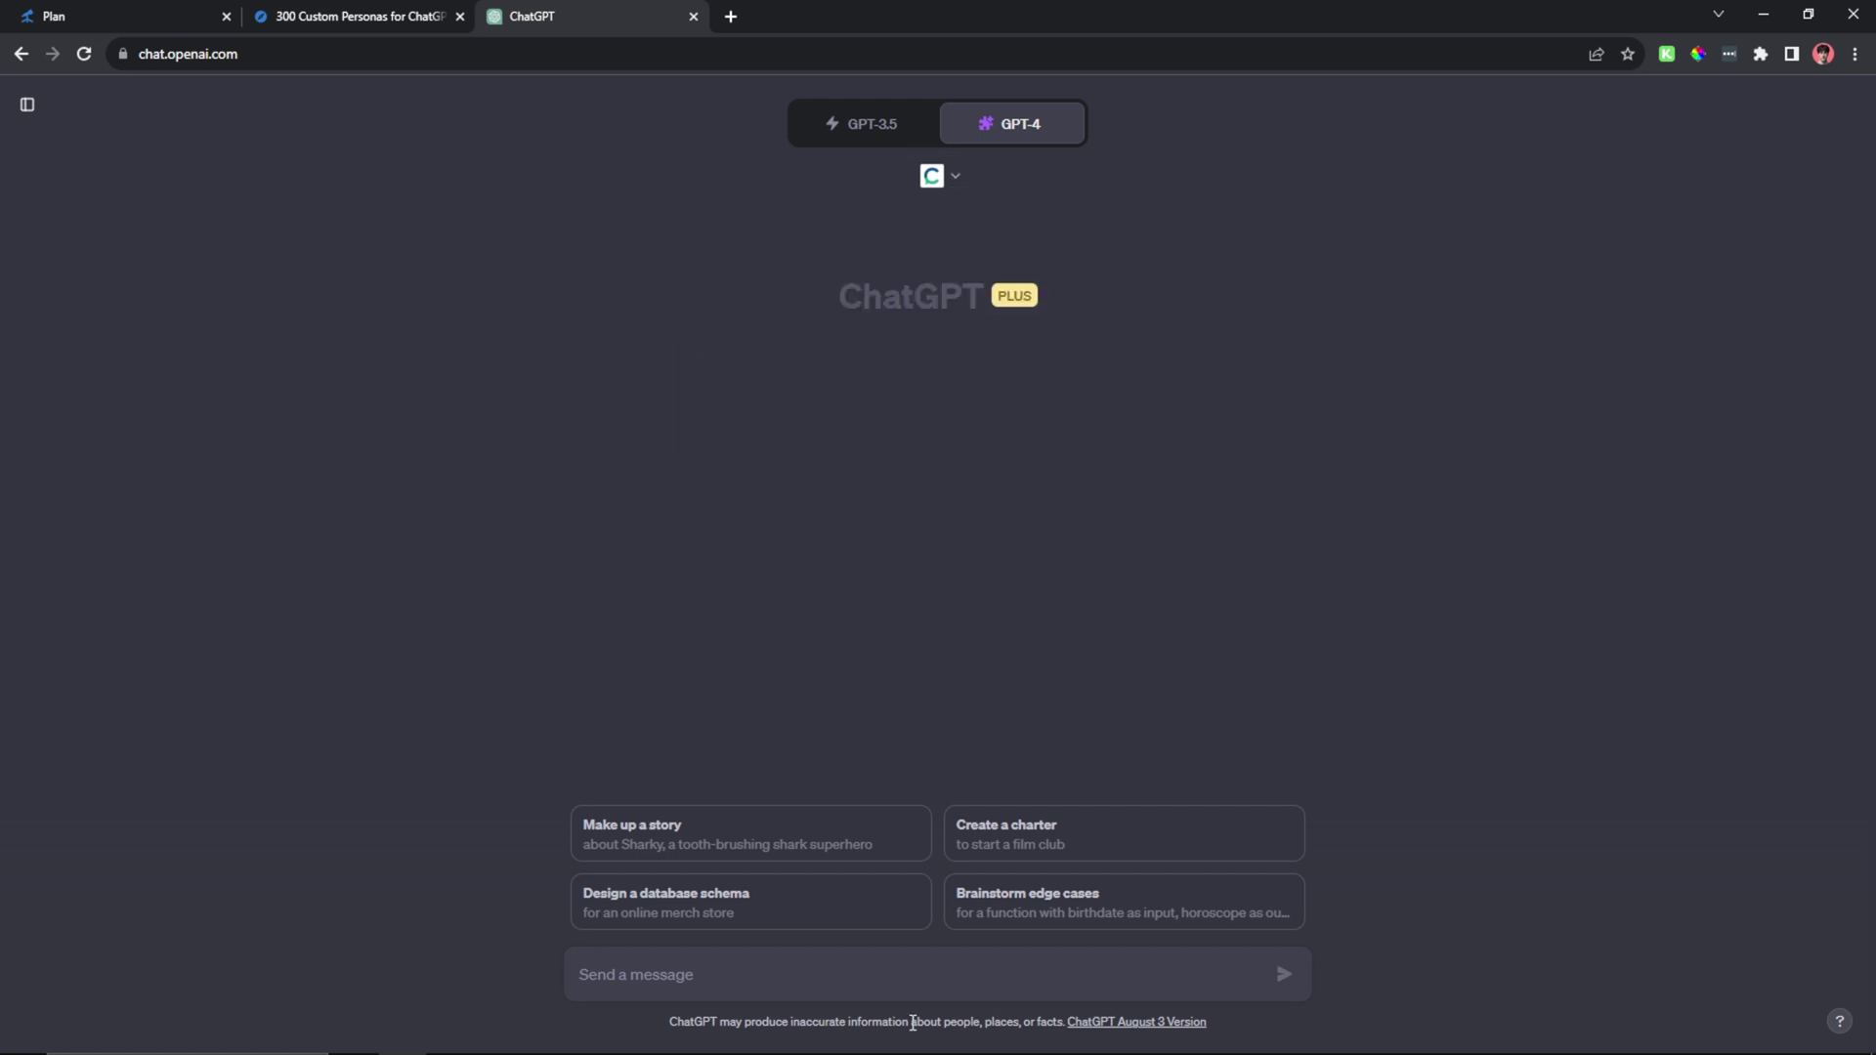
left_click(1018, 974)
type("I run a small online business where I sell digital productivity templates on Notion. I need help researching strategies used by Fortune 500 companies that I can implement into my business to help grow and produce more sales. My business generates $10,000 a month. Make these strategies relate to my price range.")
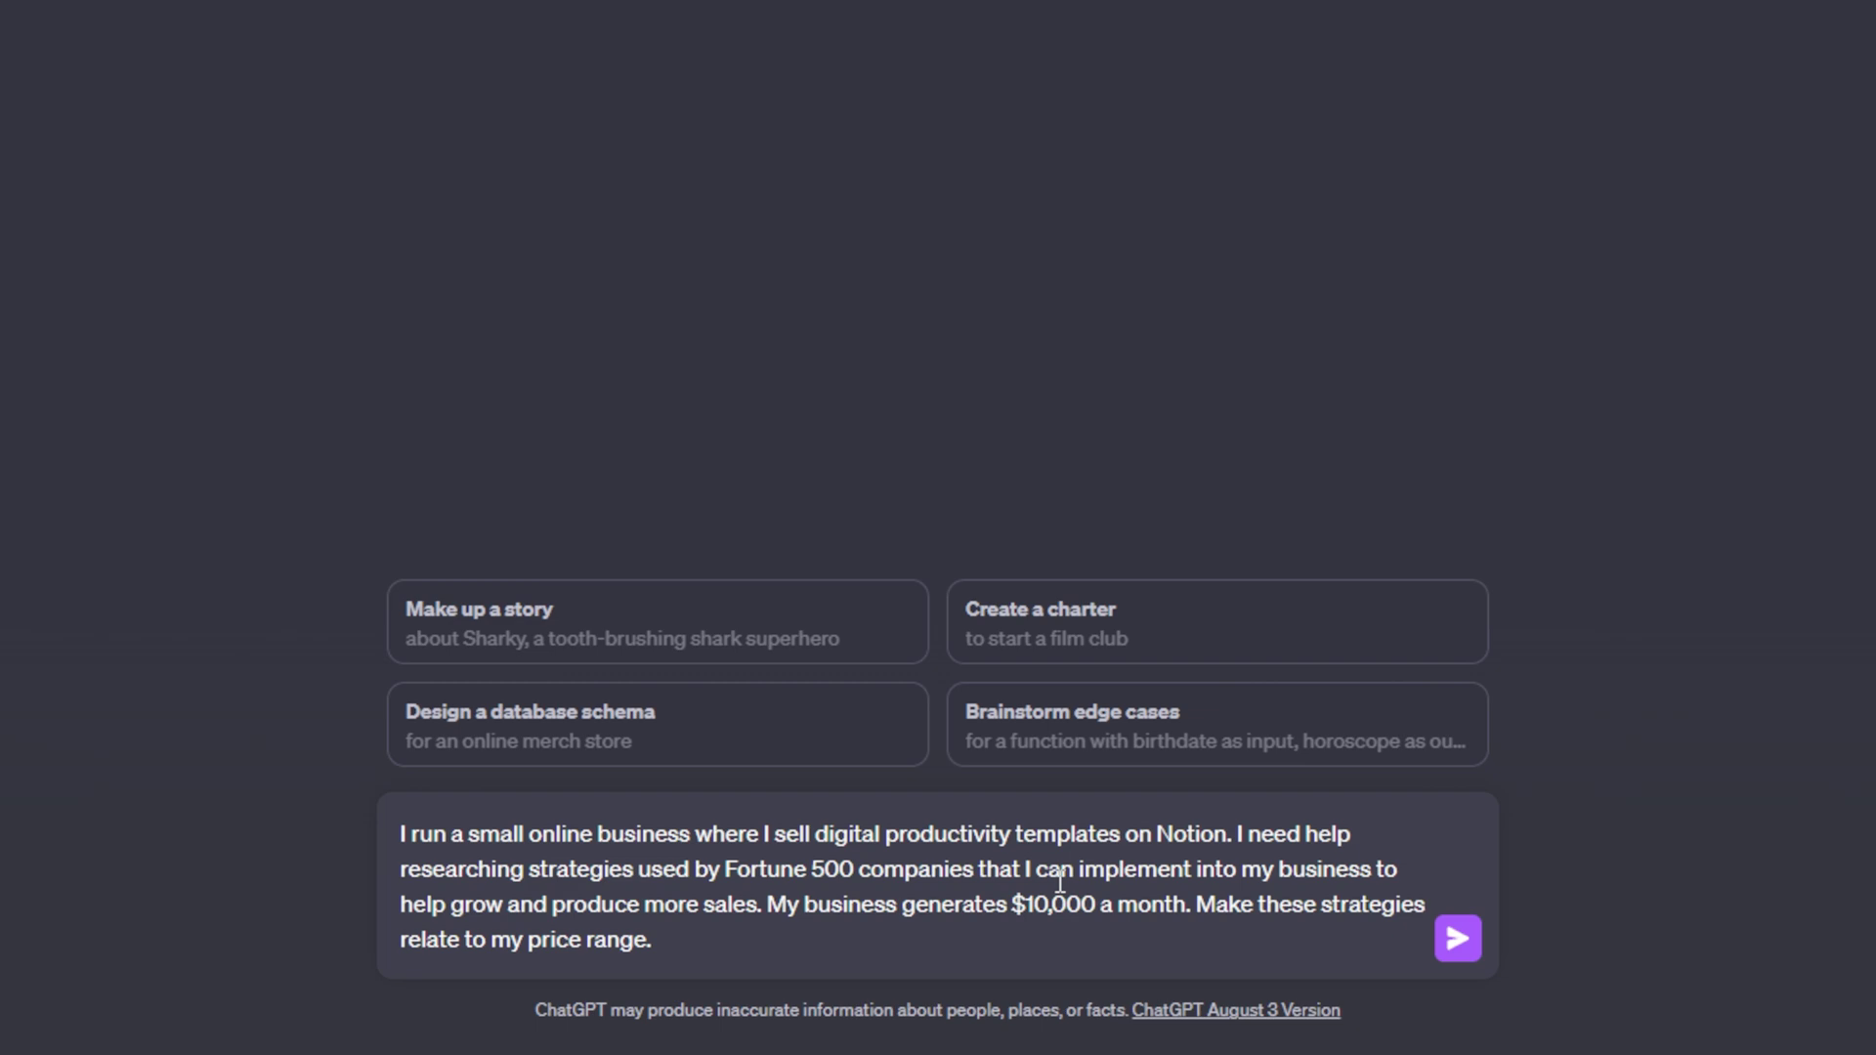
left_click_drag(406, 838, 1238, 833)
left_click_drag(432, 869, 681, 869)
left_click_drag(837, 868, 1394, 865)
left_click(404, 908)
- Review the prompt's sales goal, $10,000-a-month revenue and price-range request
left_click_drag(470, 907, 771, 902)
left_click(772, 903)
left_click_drag(757, 904, 1425, 899)
left_click_drag(409, 941, 668, 941)
left_click_drag(769, 904, 1201, 900)
left_click(1225, 899)
left_click(678, 938)
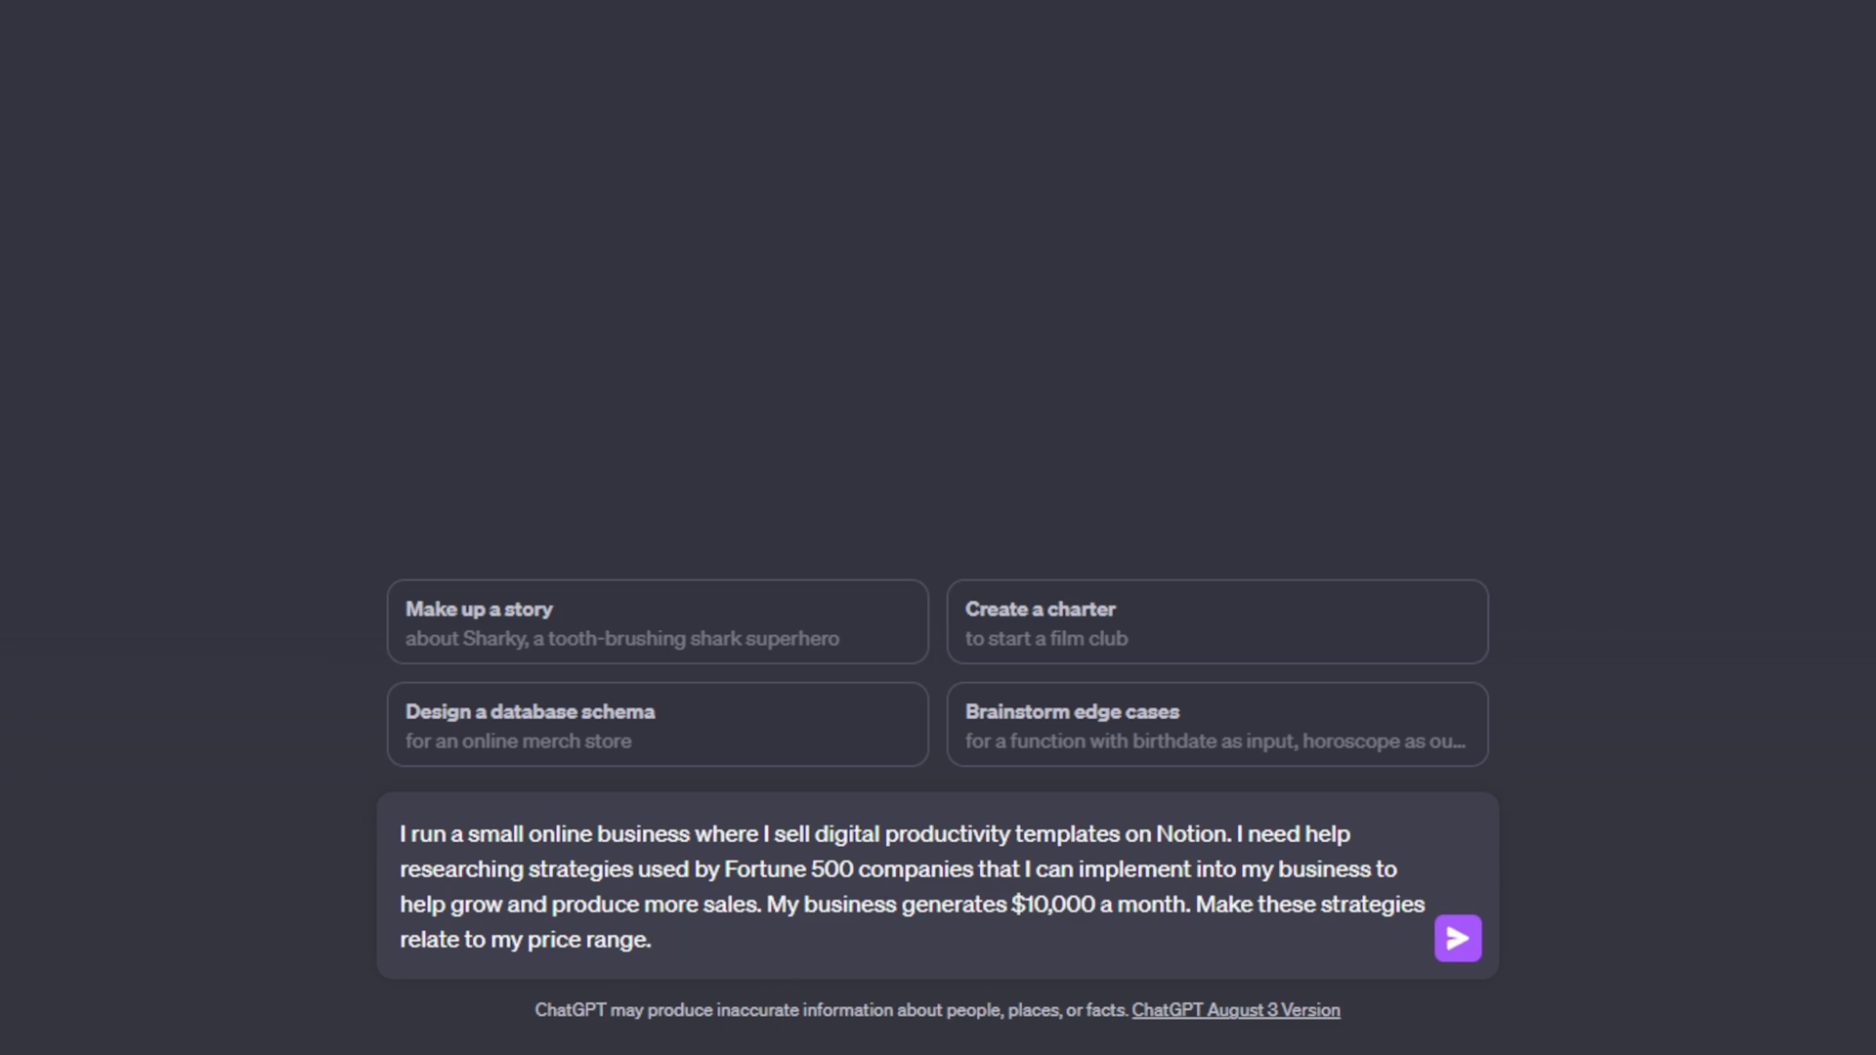
- Confirm the Business Coach custom instructions are saved and hide the sidebar
left_click(215, 1019)
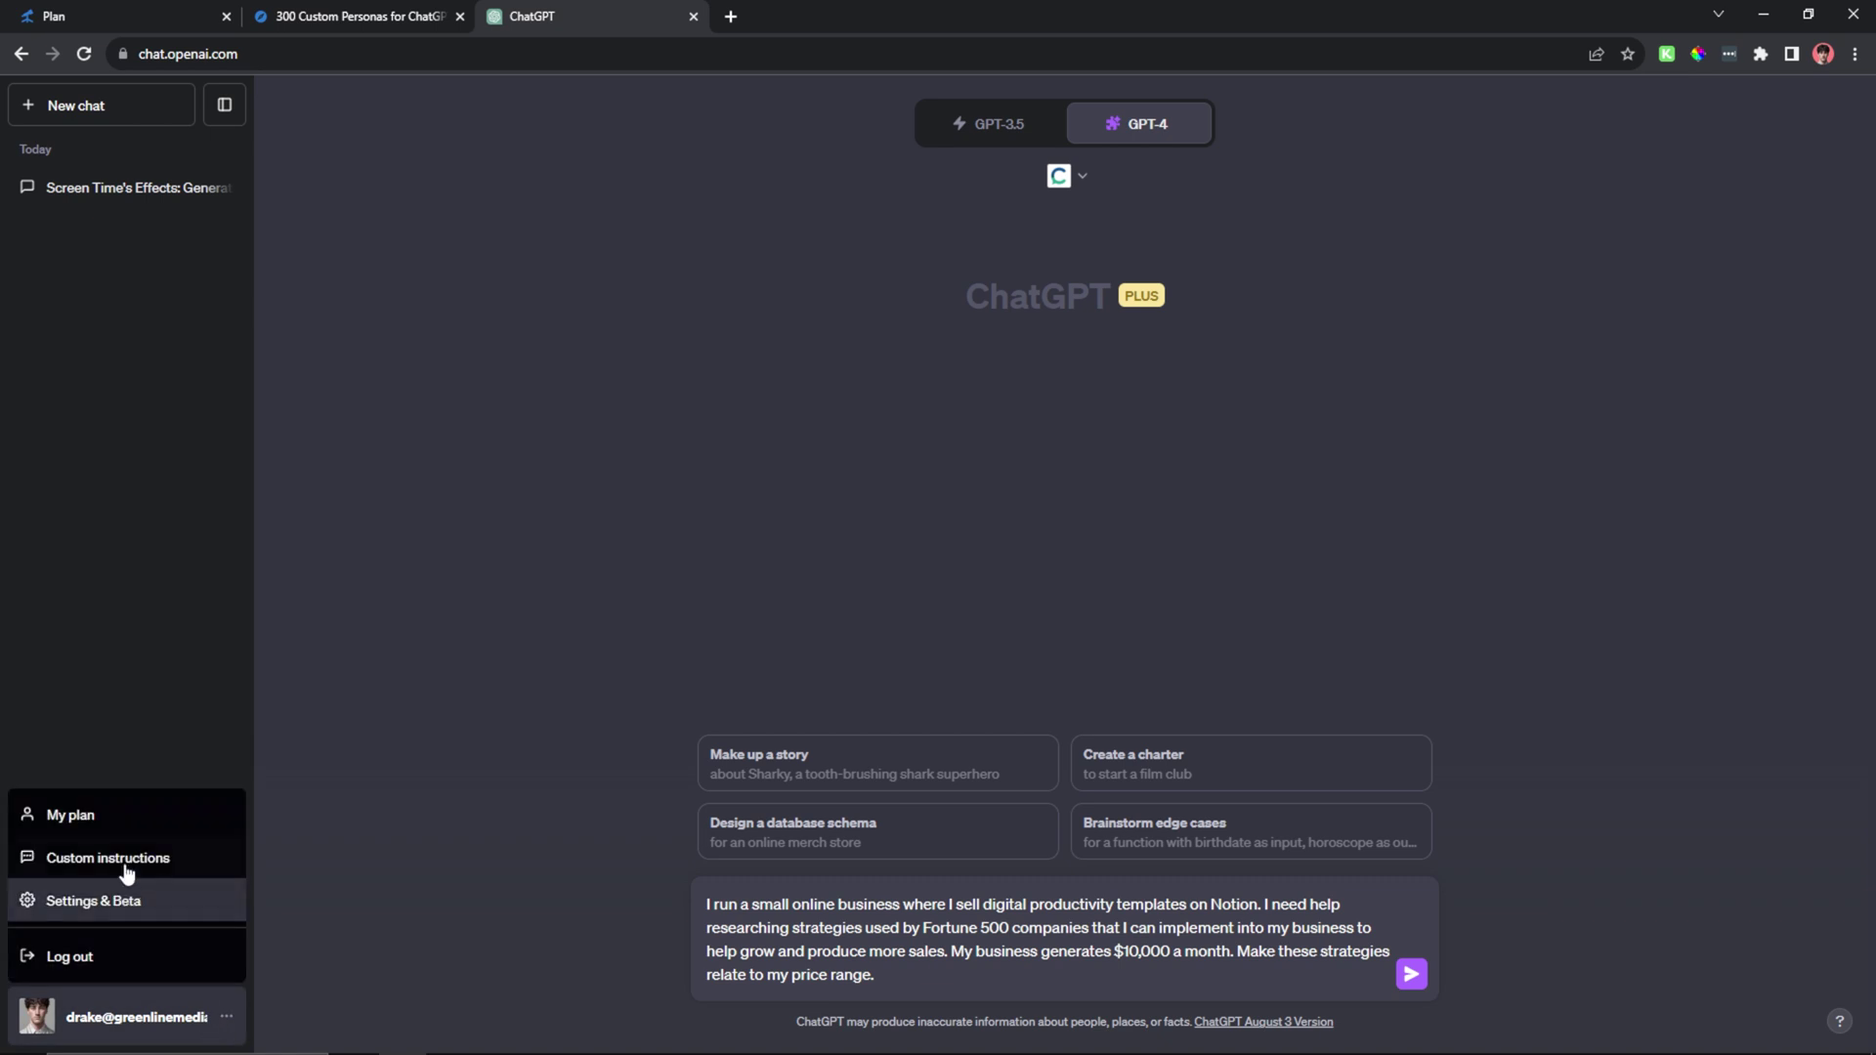
left_click(127, 860)
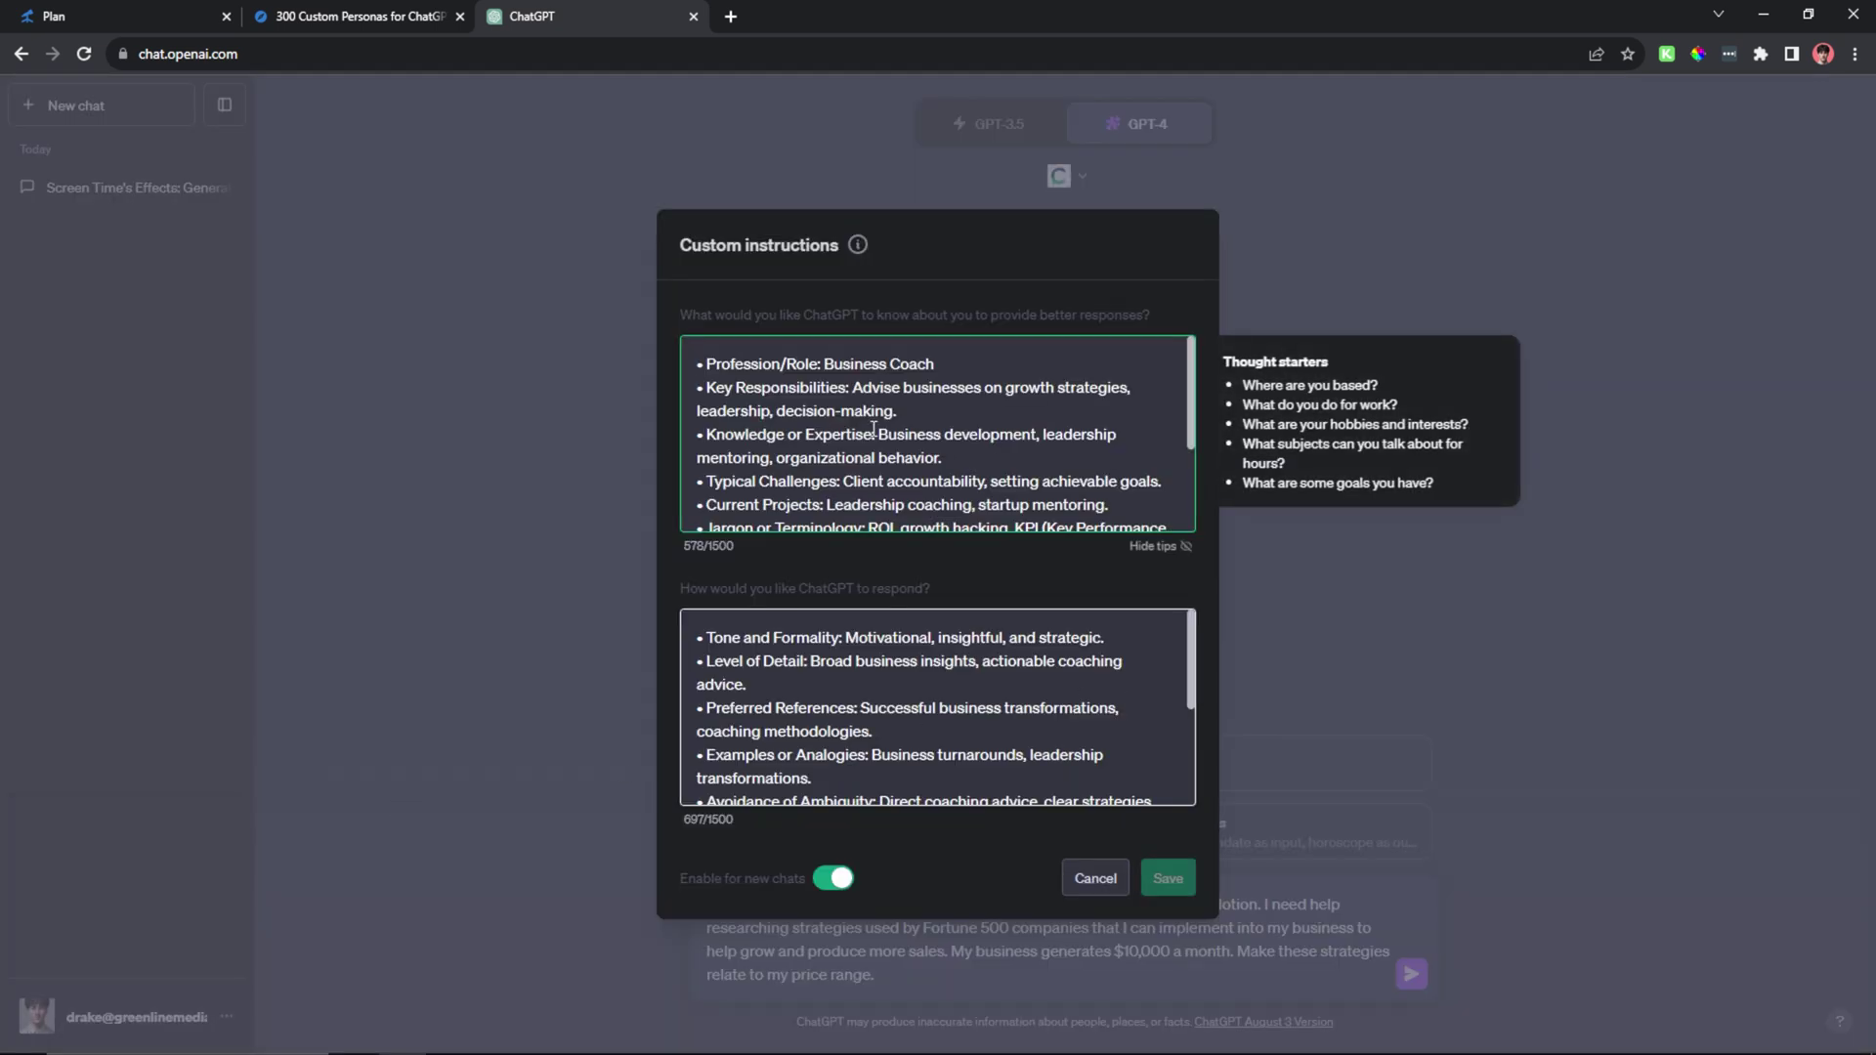
left_click_drag(941, 363, 817, 359)
scroll(1016, 768, "down", 2)
left_click(1162, 883)
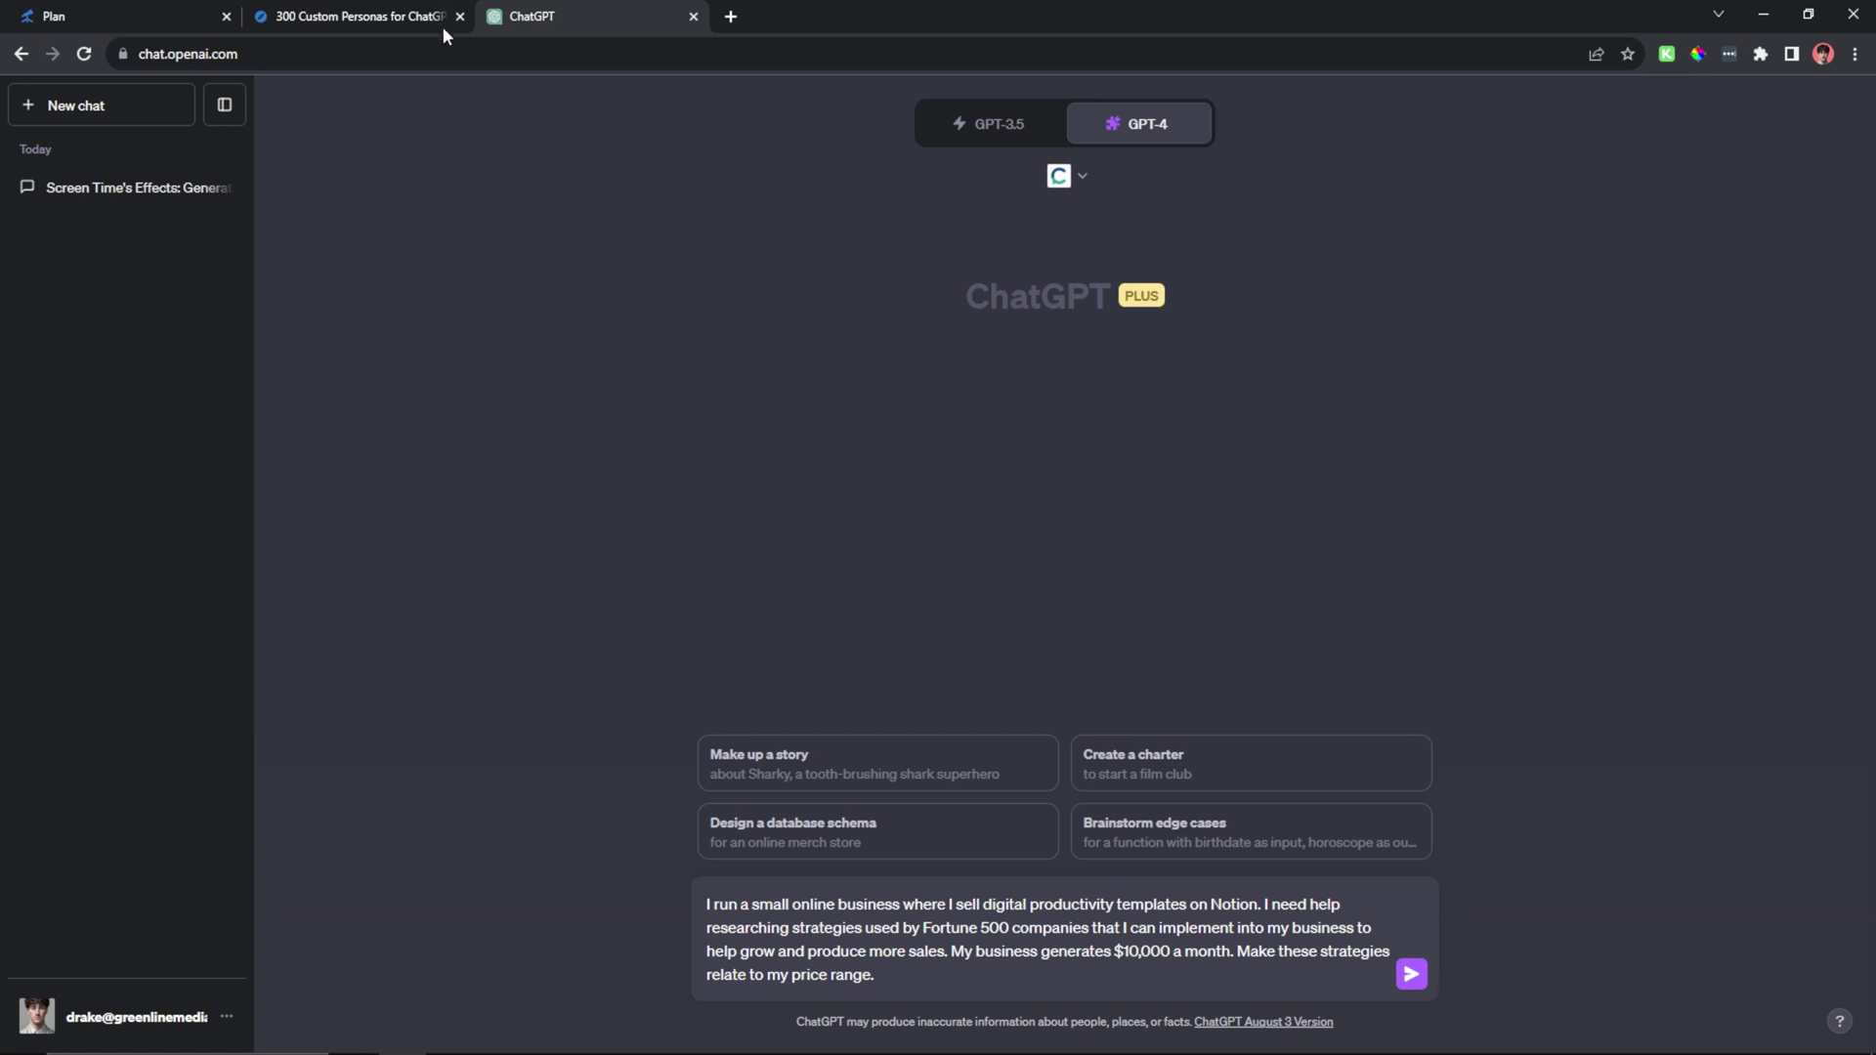
left_click(223, 105)
- Send the prompt, draft 'Use consensus search in order to find research backing these strategies.', and review Strategies 1–5
left_click(1286, 974)
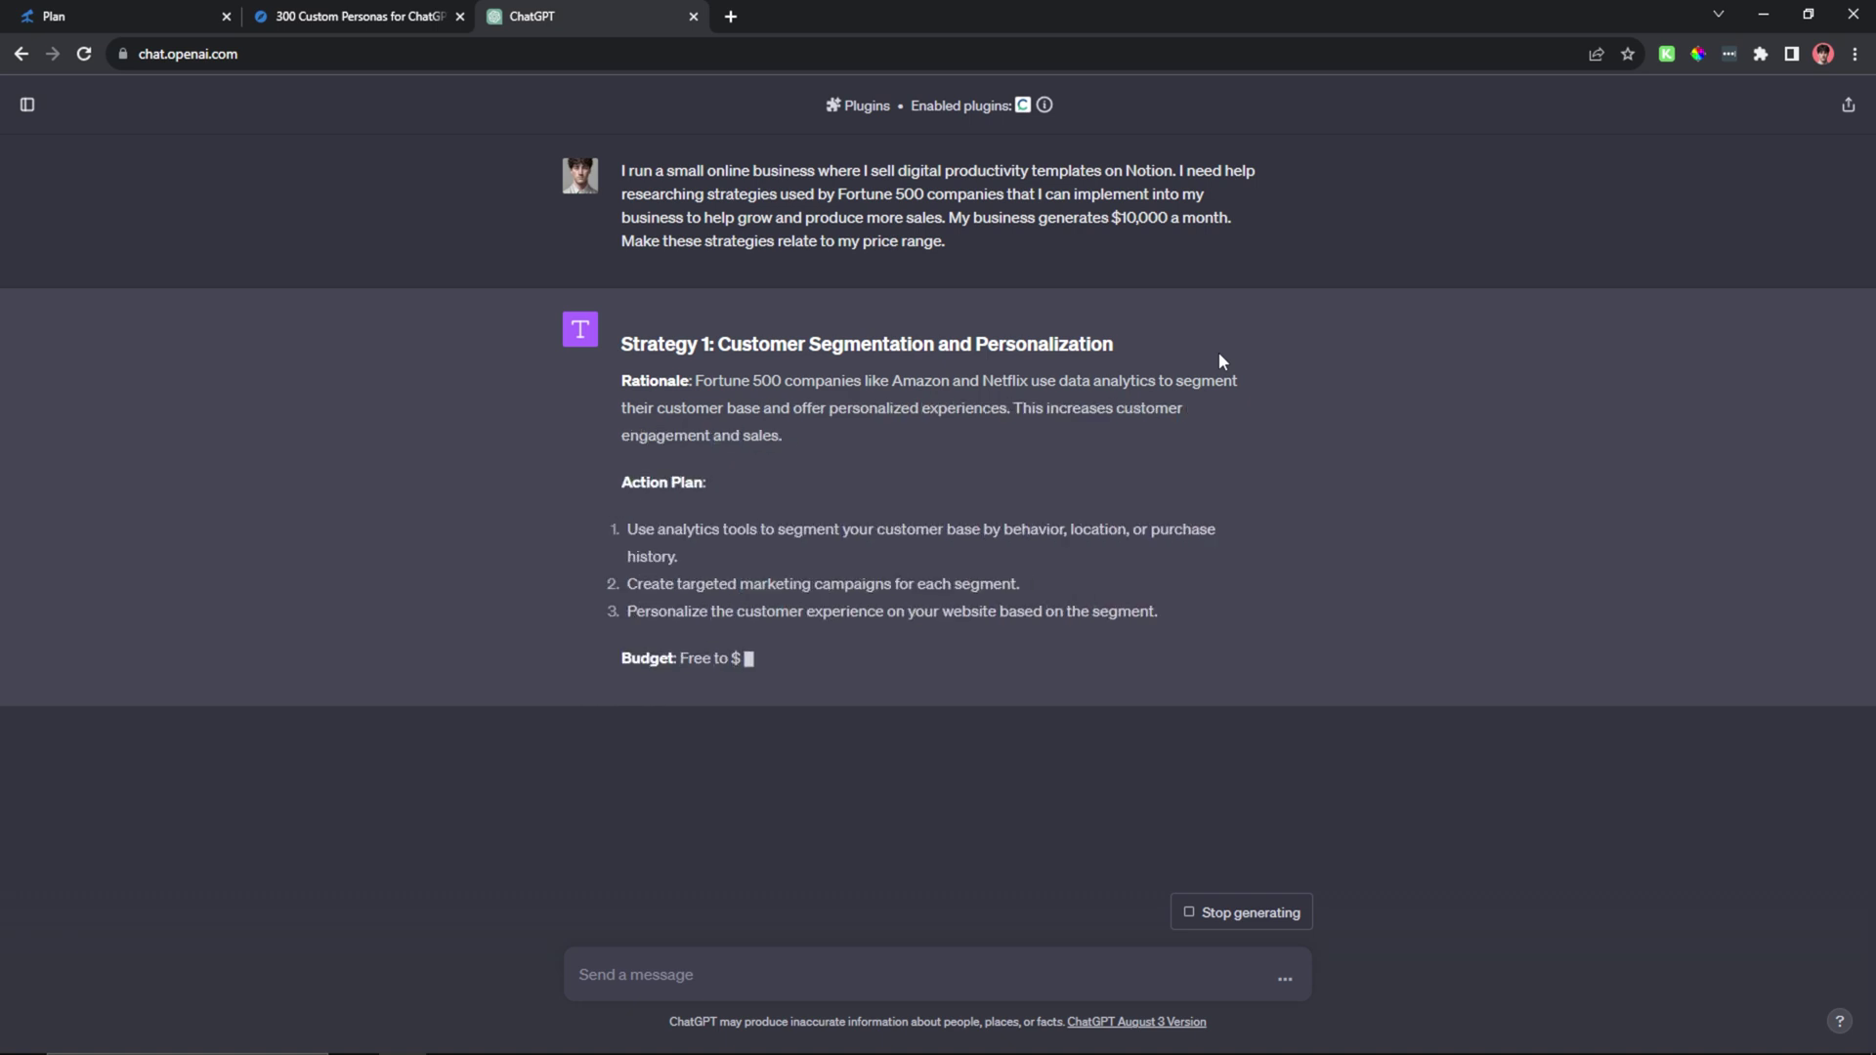
type("Use consensus search in order to find research backing these strategies.")
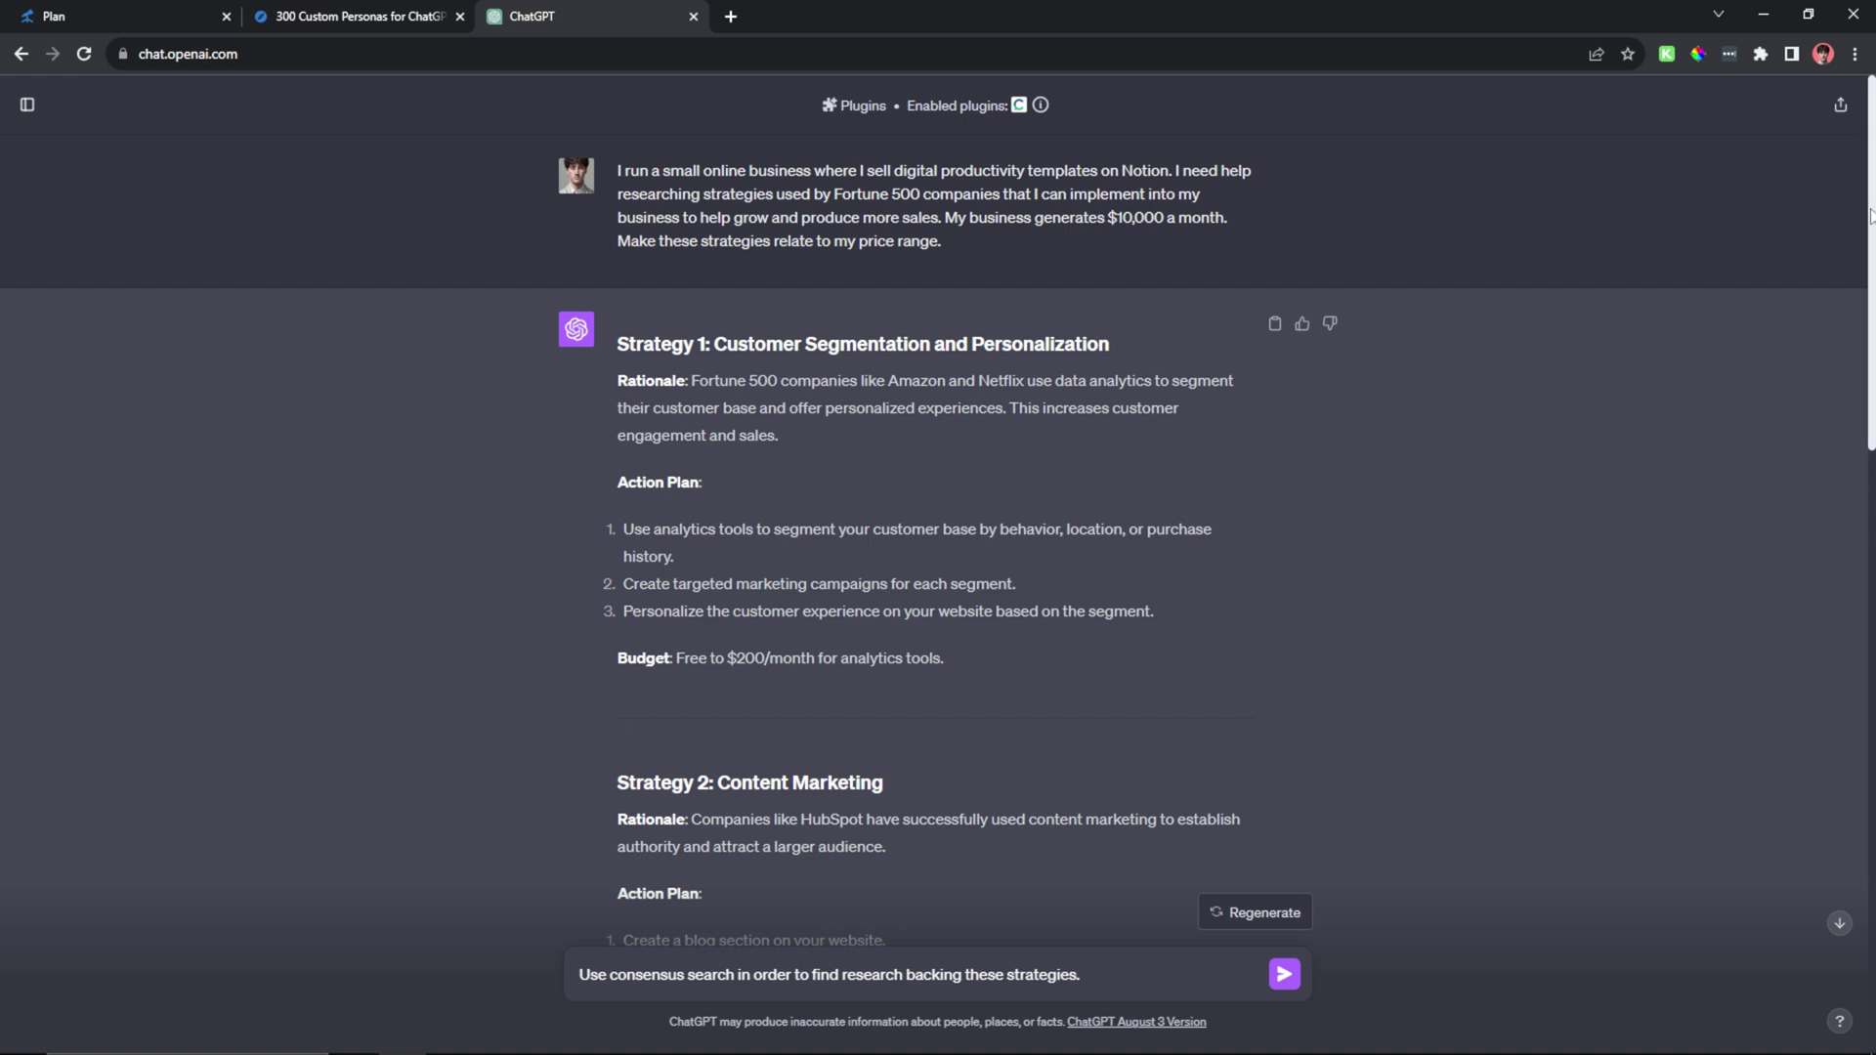
scroll(1217, 360, "down", 2)
scroll(610, 289, "down", 2)
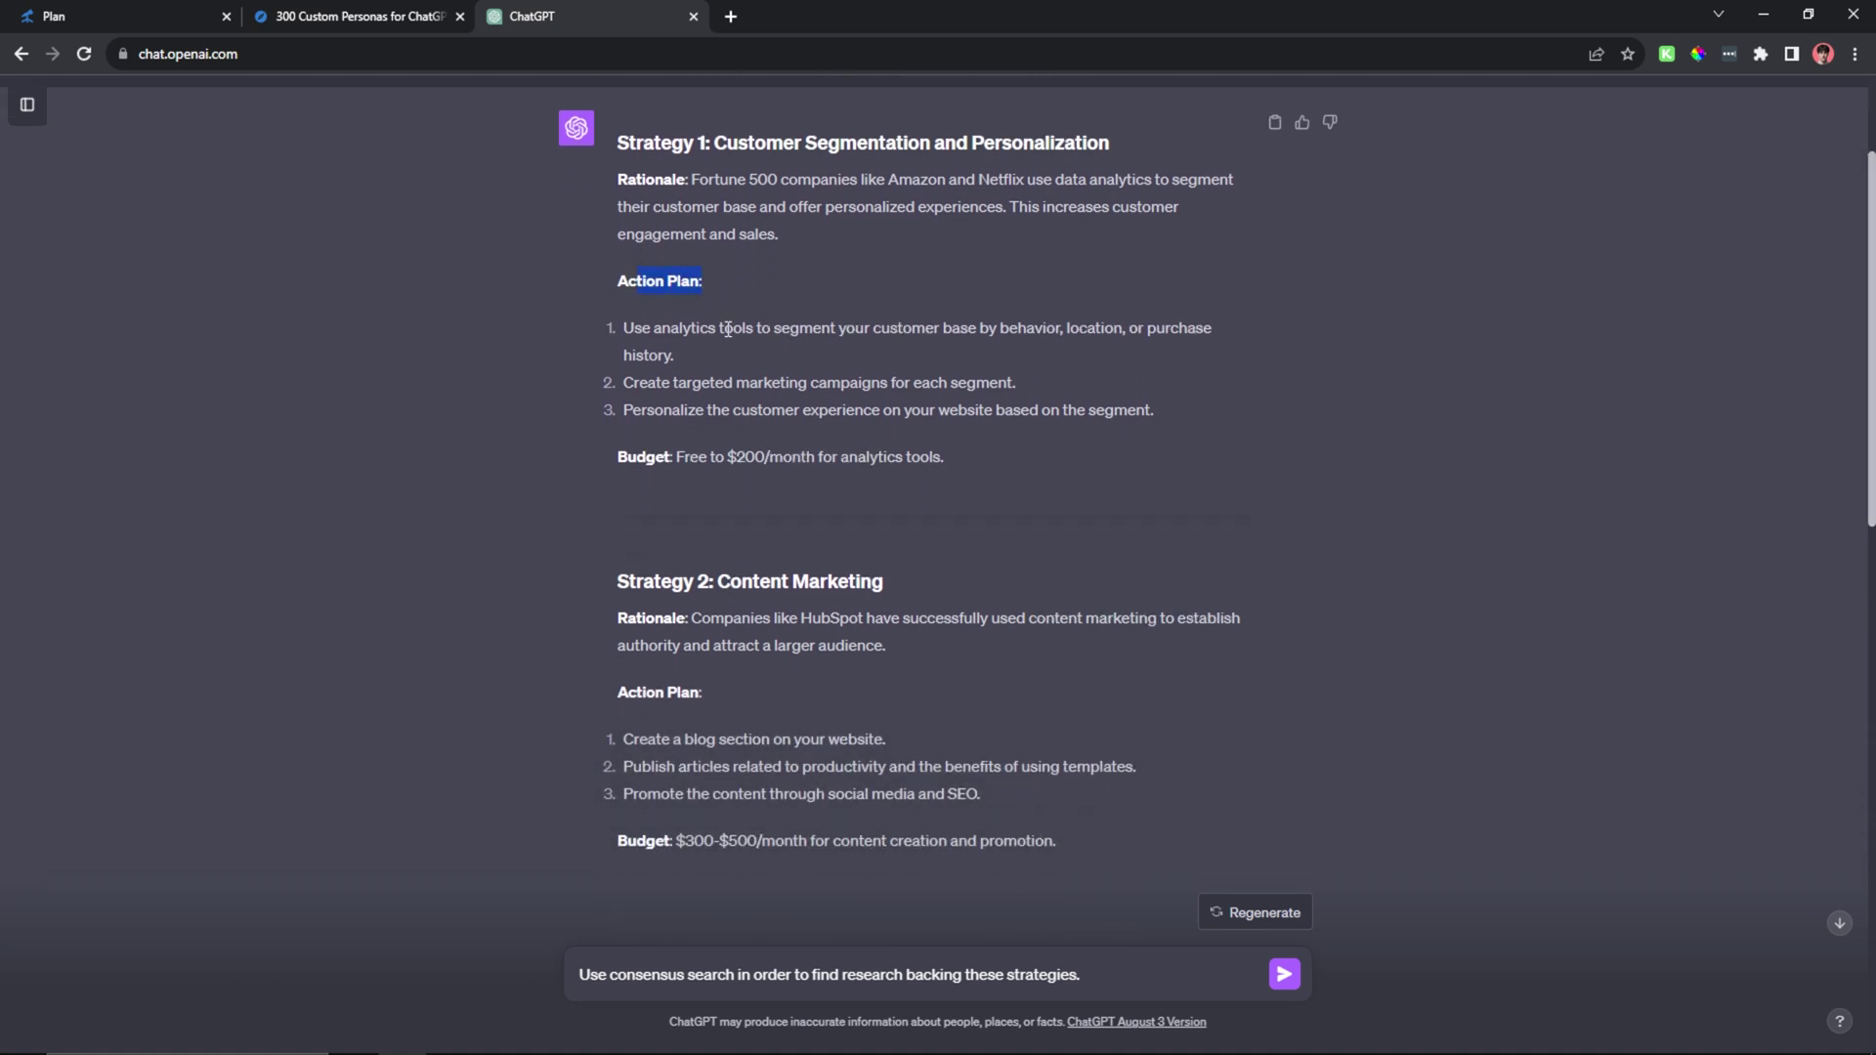
scroll(1059, 459, "down", 2)
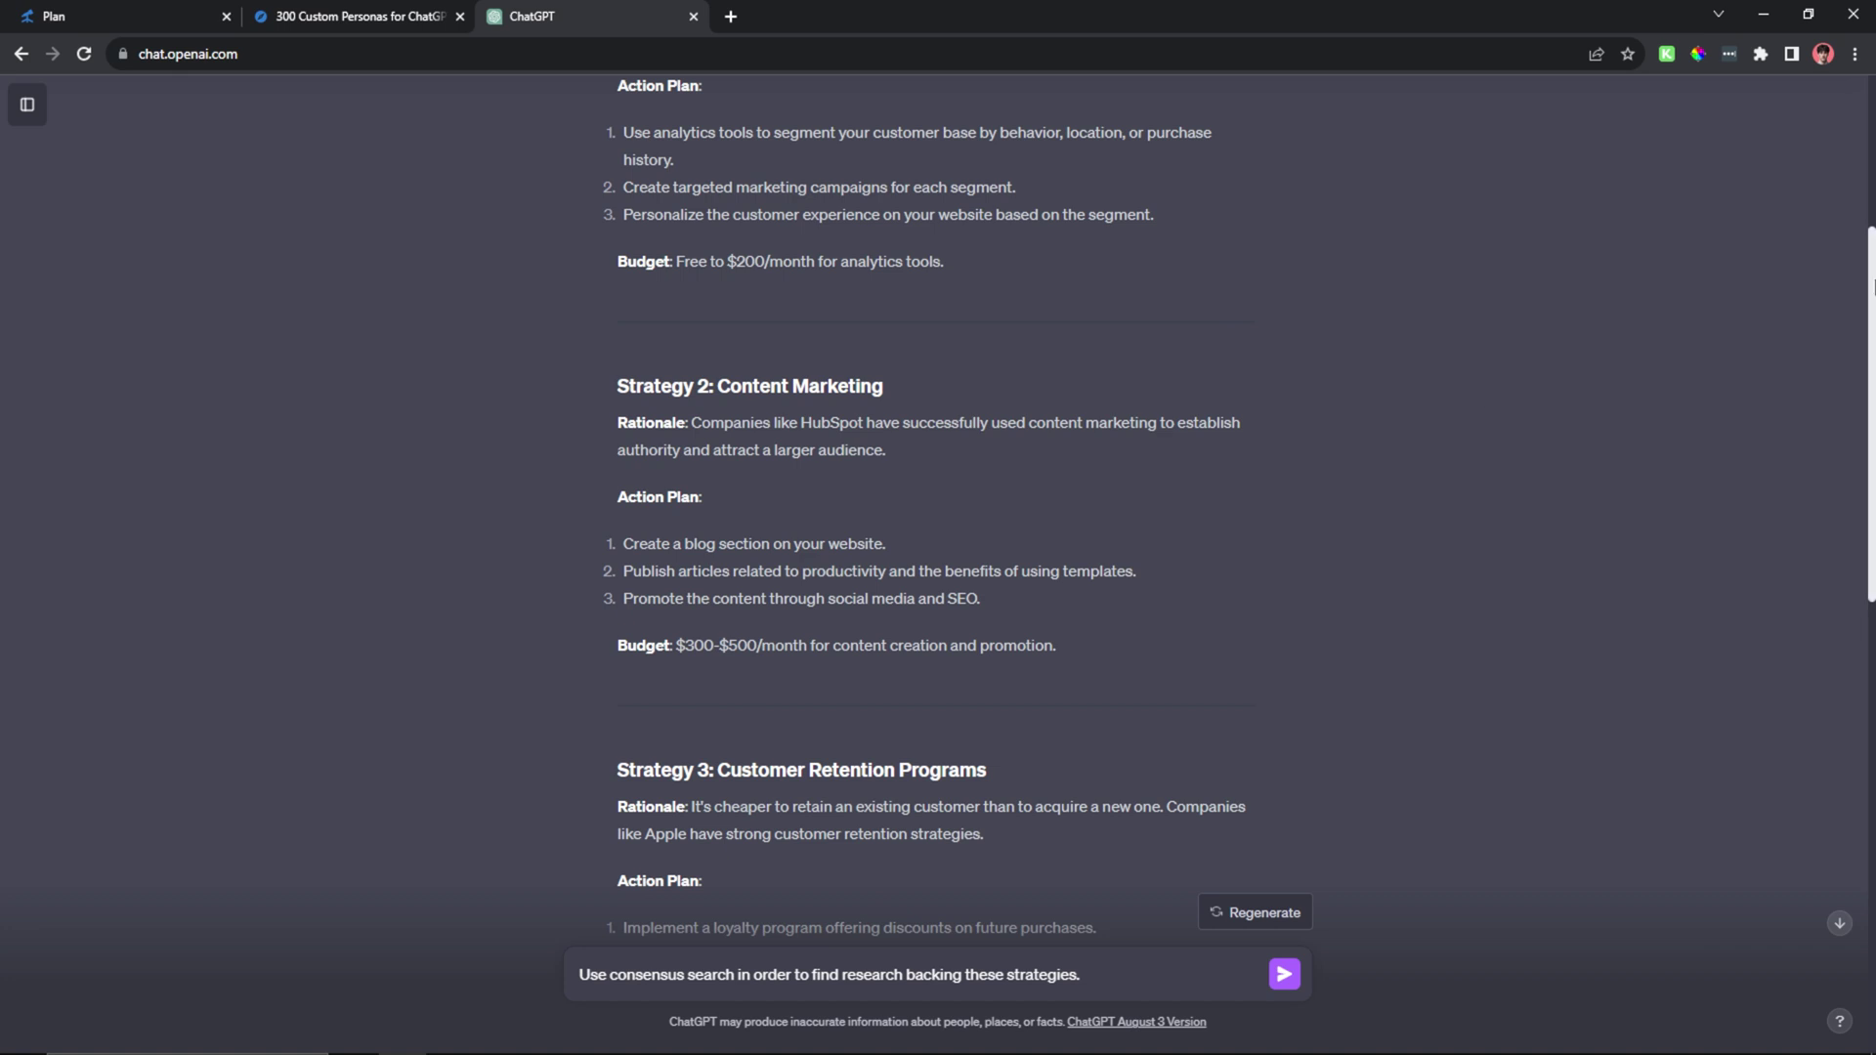
left_click_drag(1871, 280, 1867, 753)
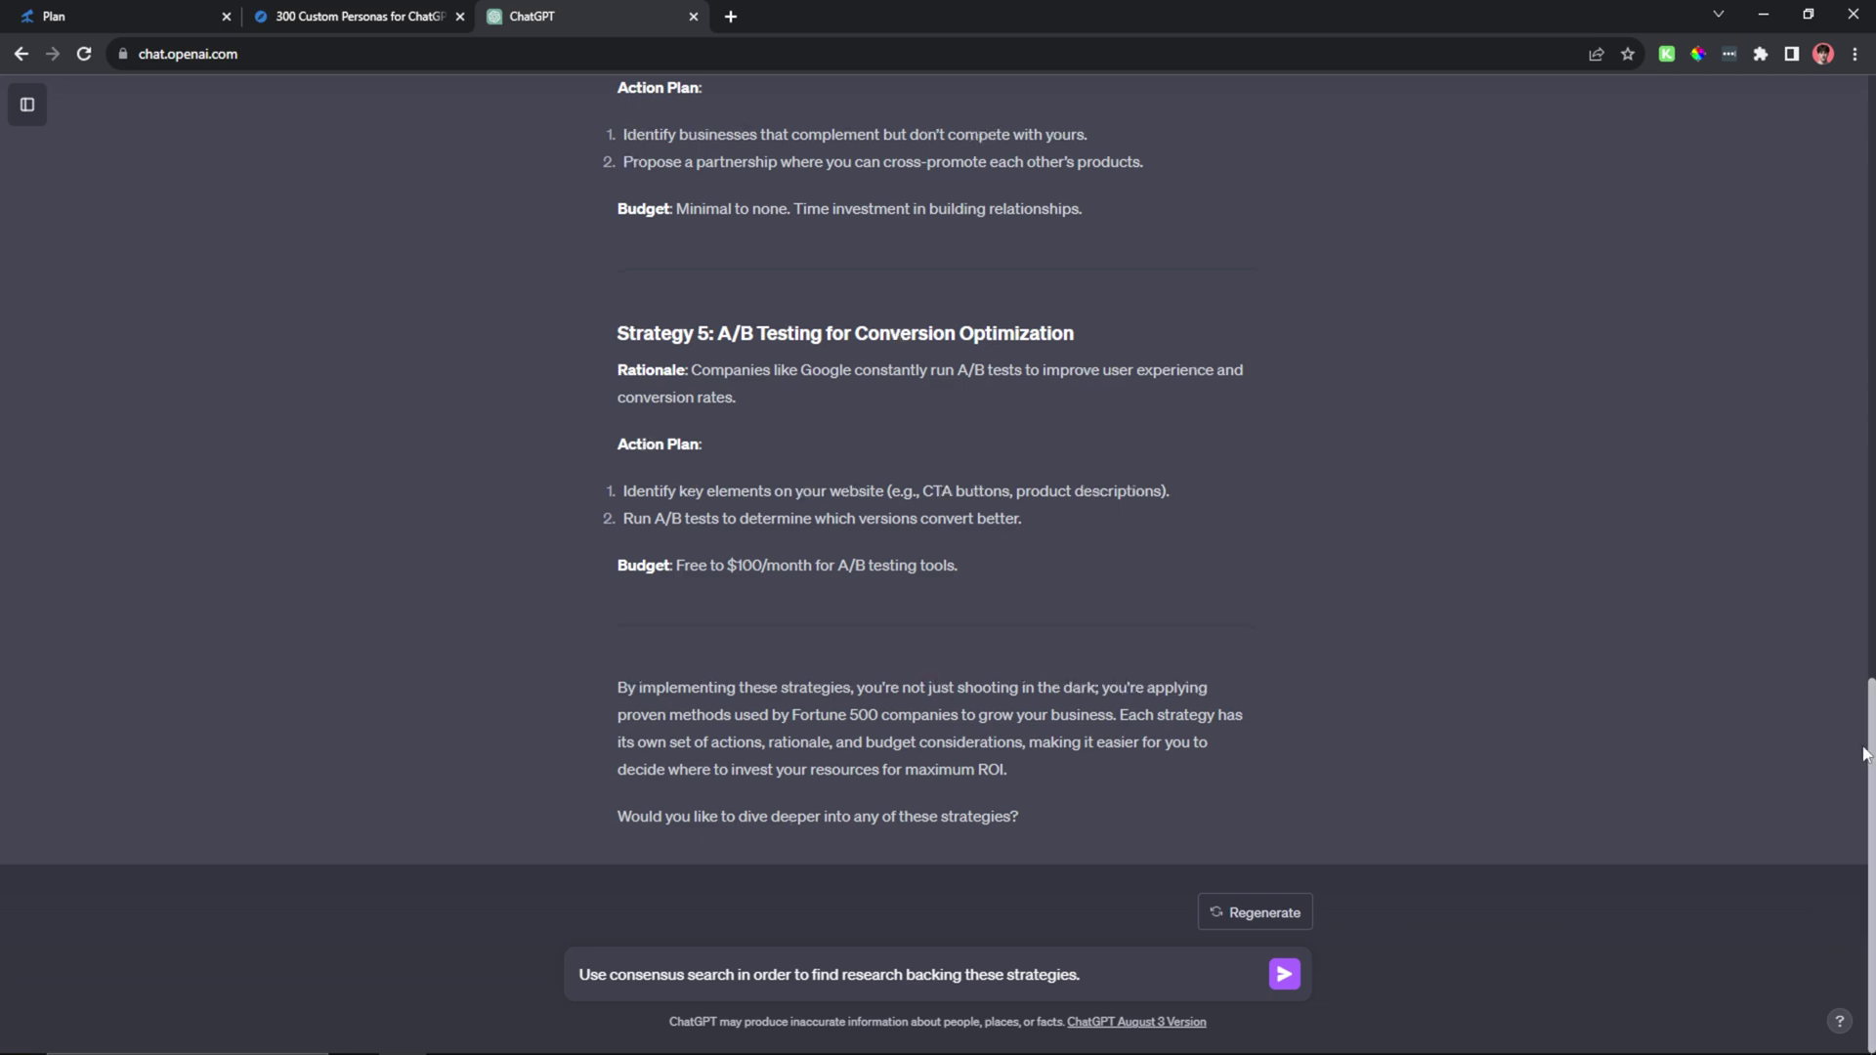
- Insert 'plugin' after 'search' in the follow-up message and send it
left_click(617, 973)
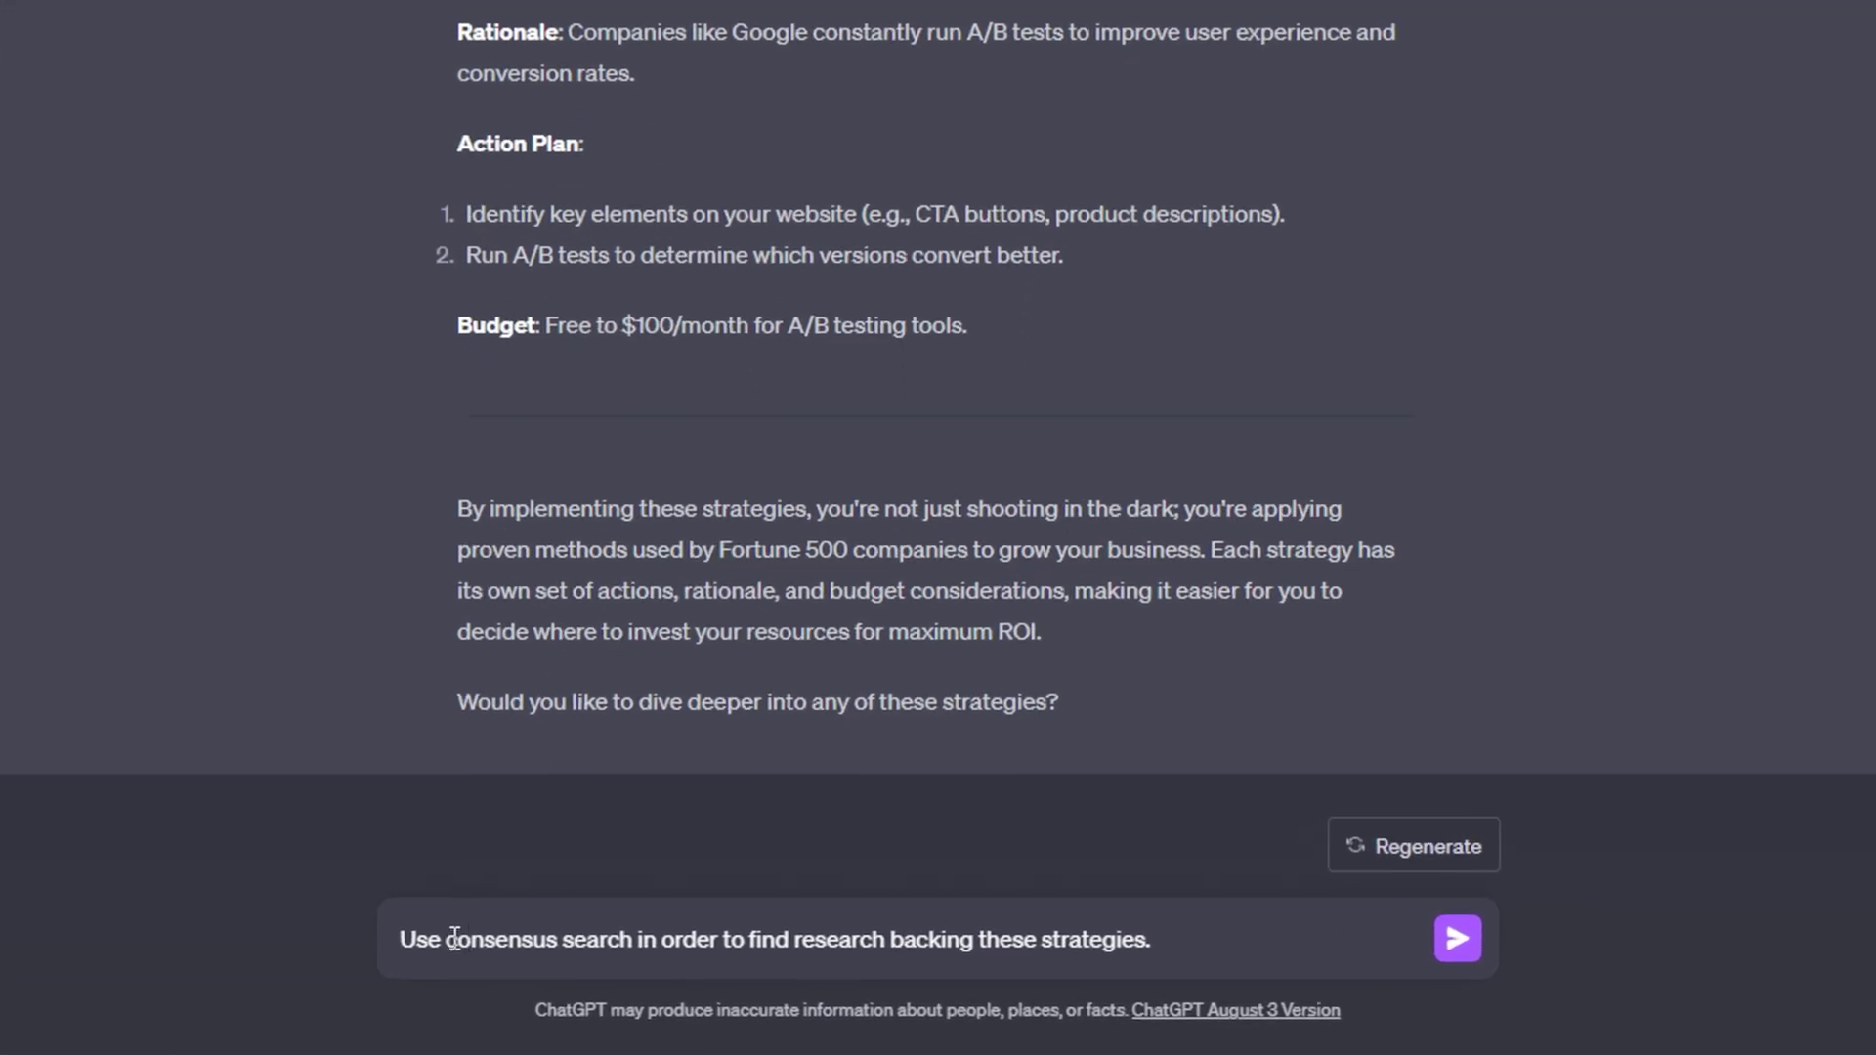
left_click(445, 940)
left_click_drag(1007, 934, 1161, 941)
left_click(1179, 939)
left_click(644, 939)
type("plugin")
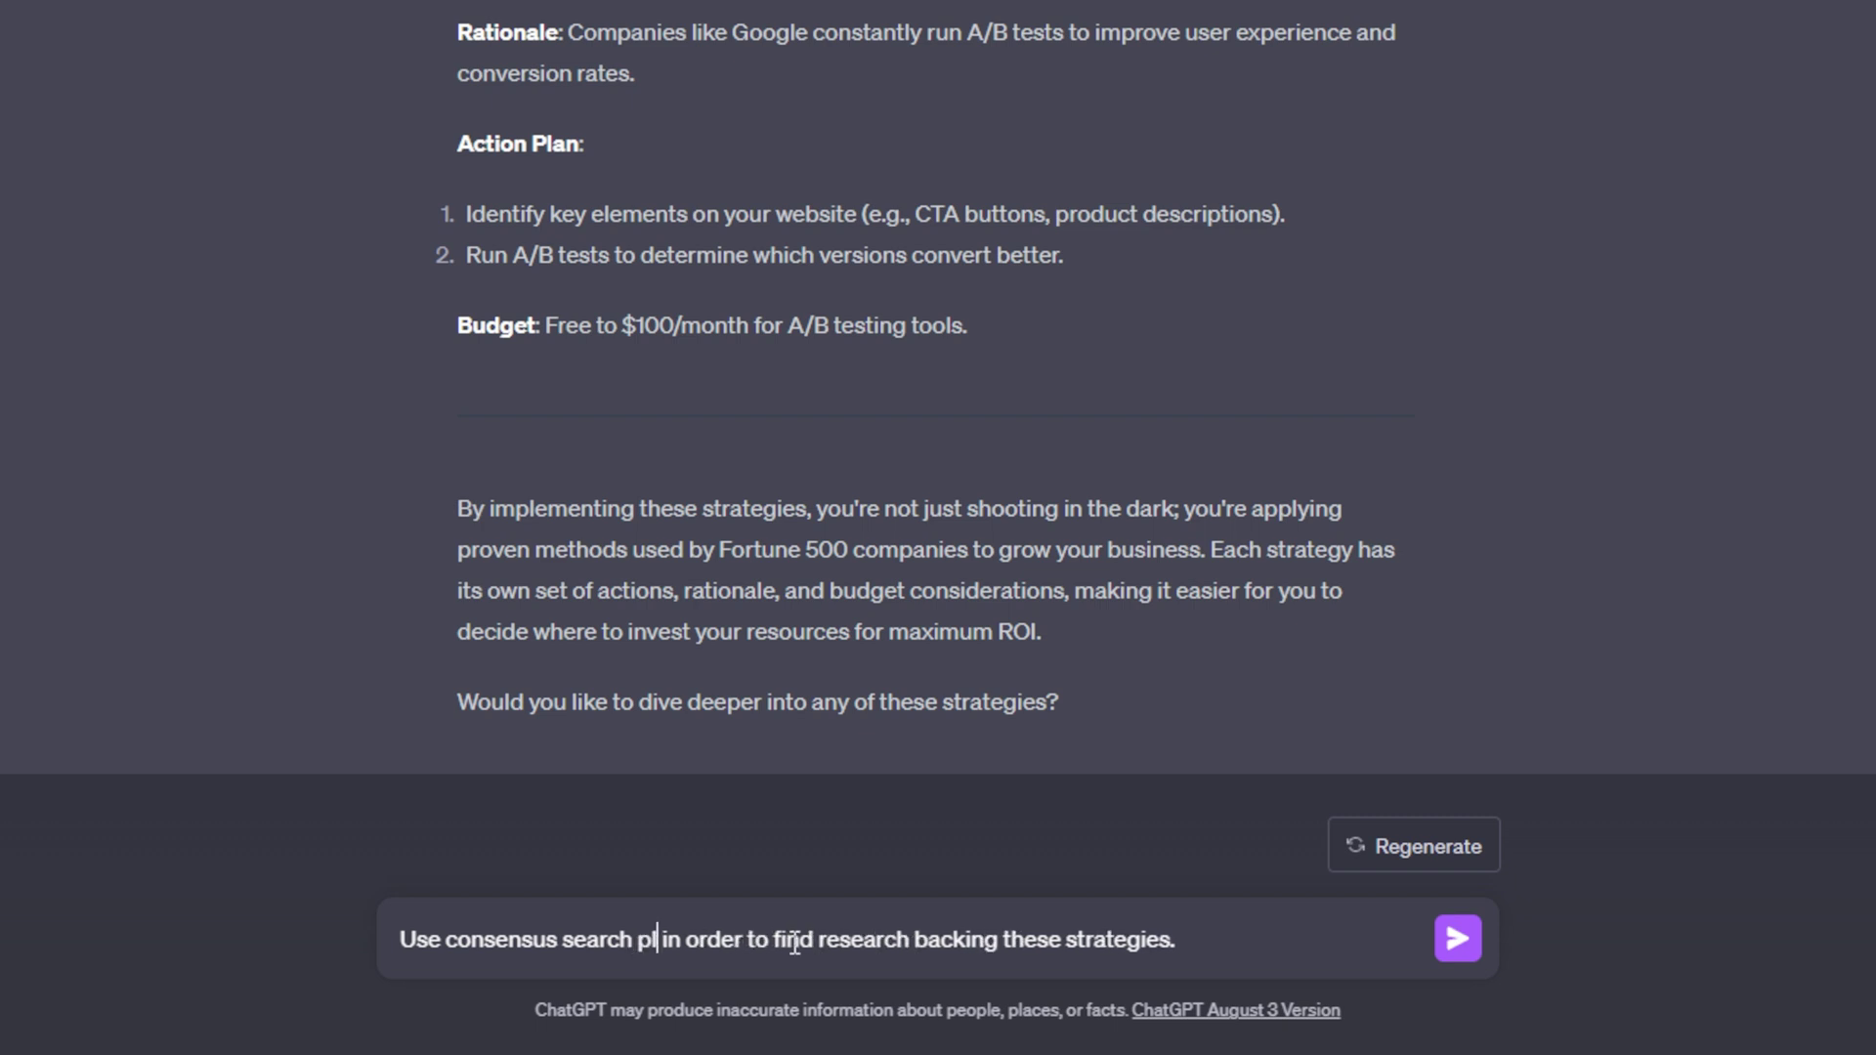
key("Return")
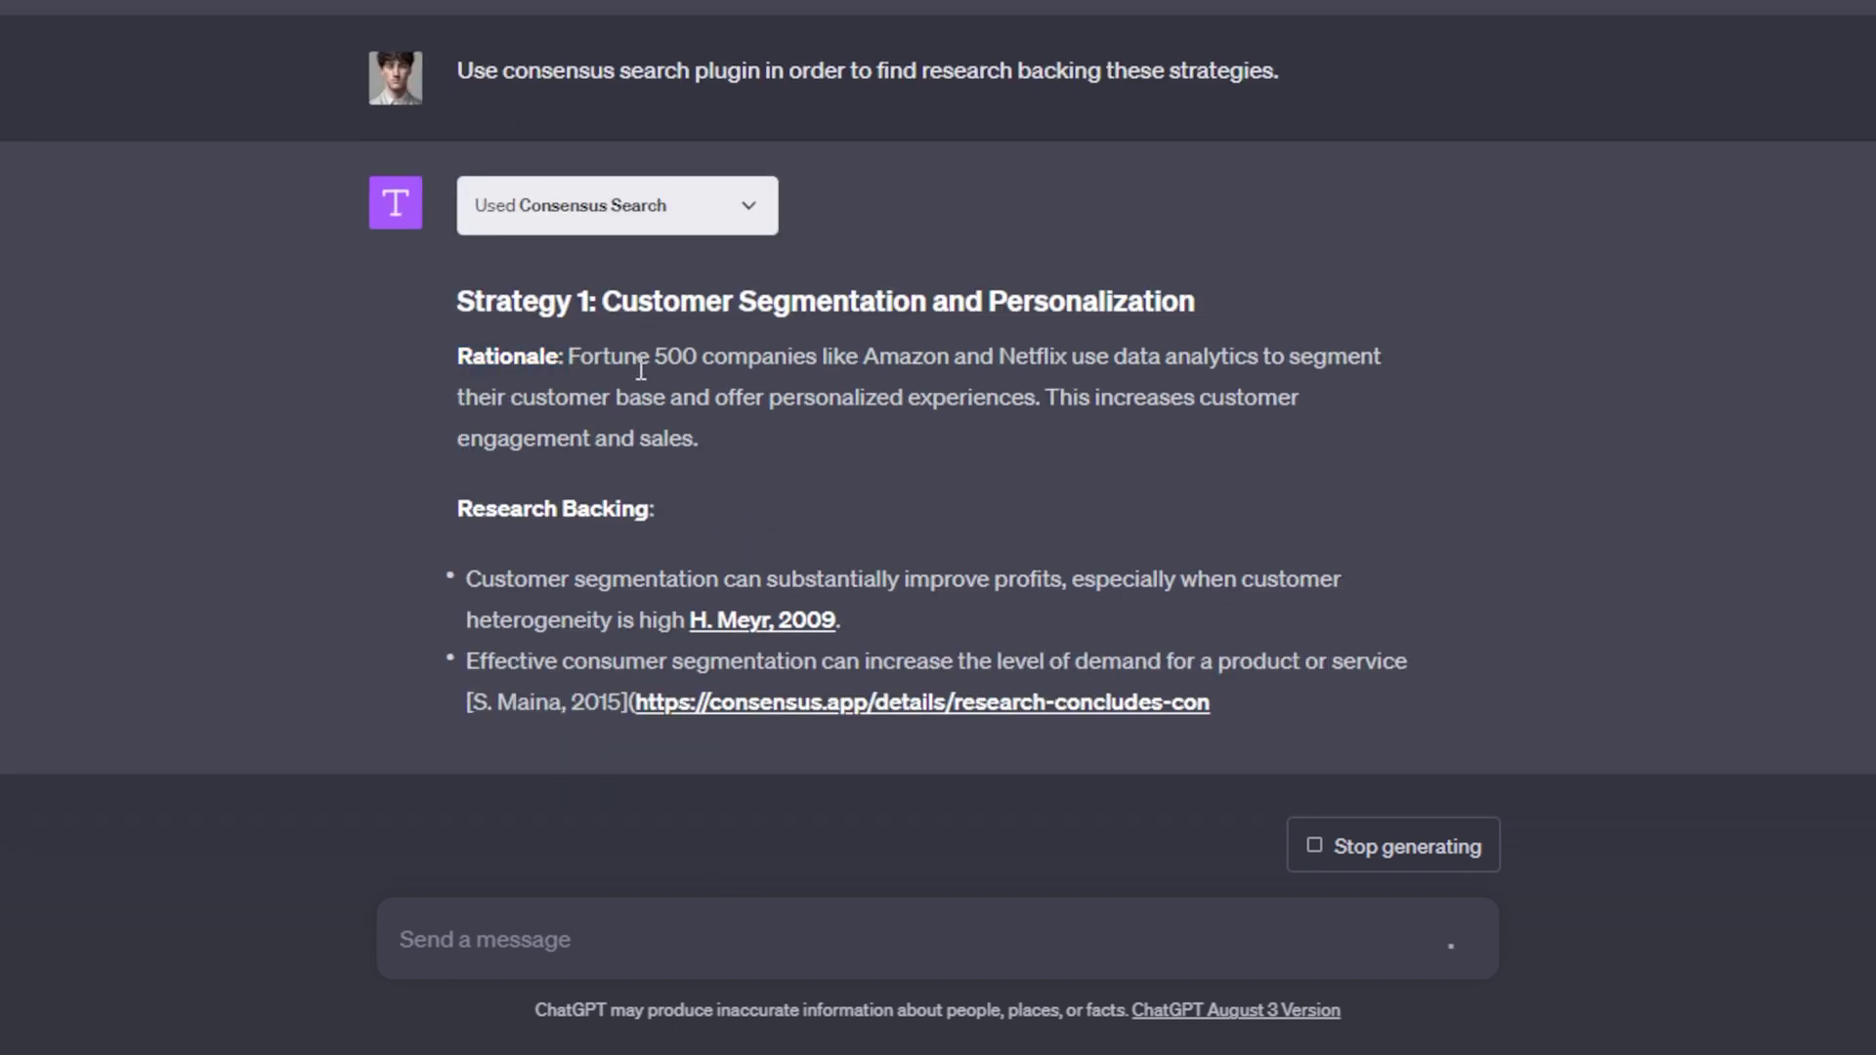
- Review the Research Backing section and the Strategy 1 heading in the cited reply
scroll(515, 567, "up", 1)
left_click_drag(456, 652, 702, 635)
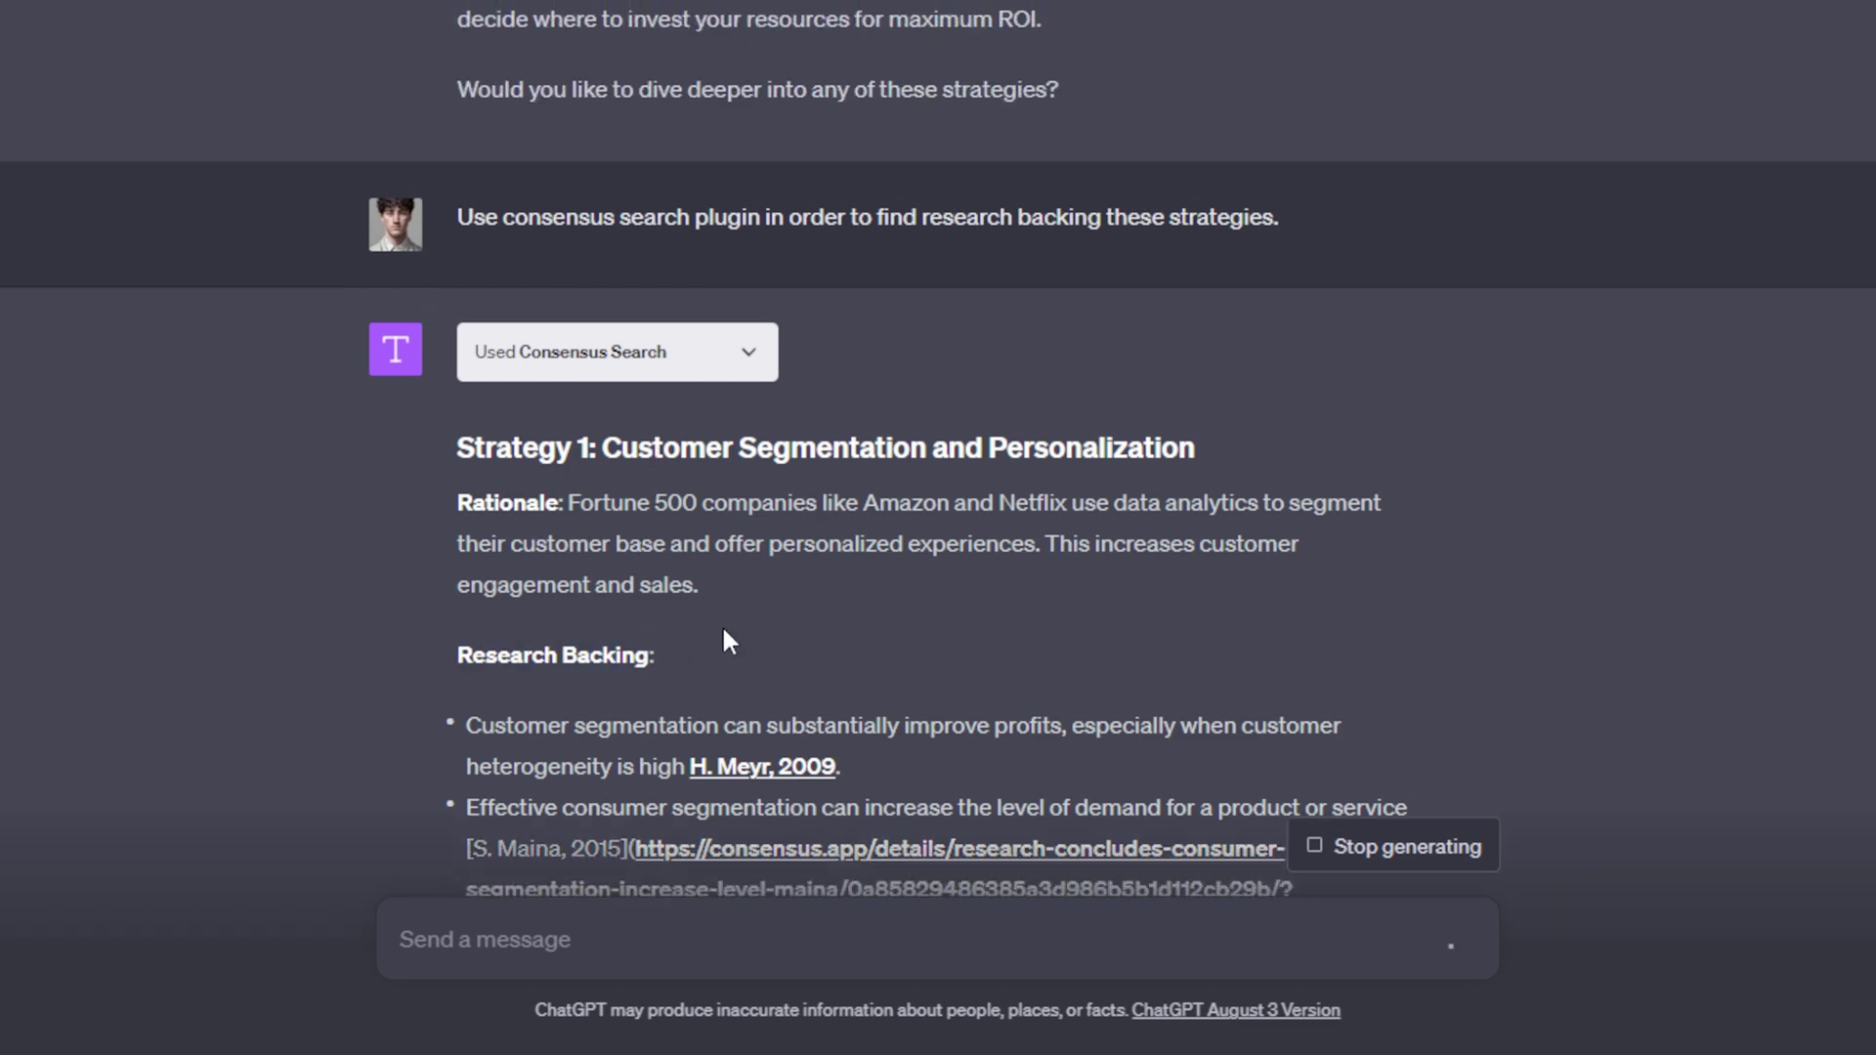
scroll(742, 620, "down", 2)
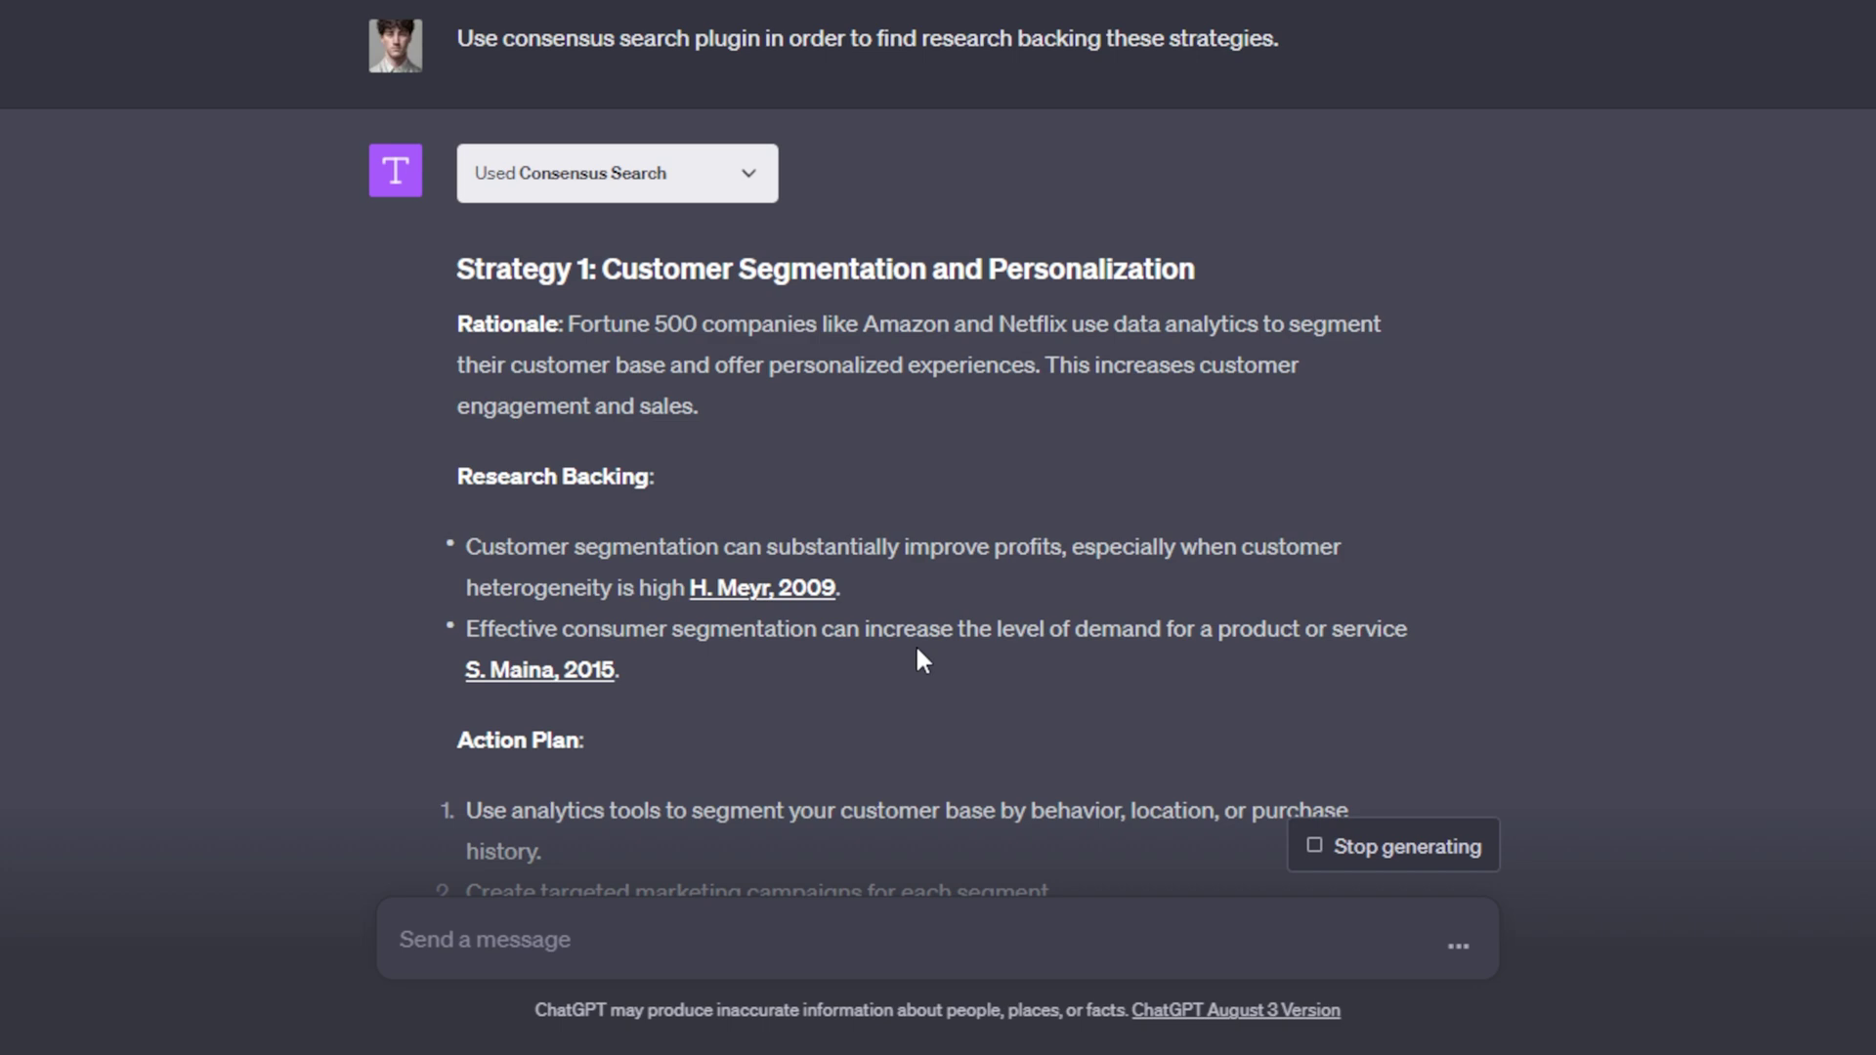
triple_click(1145, 270)
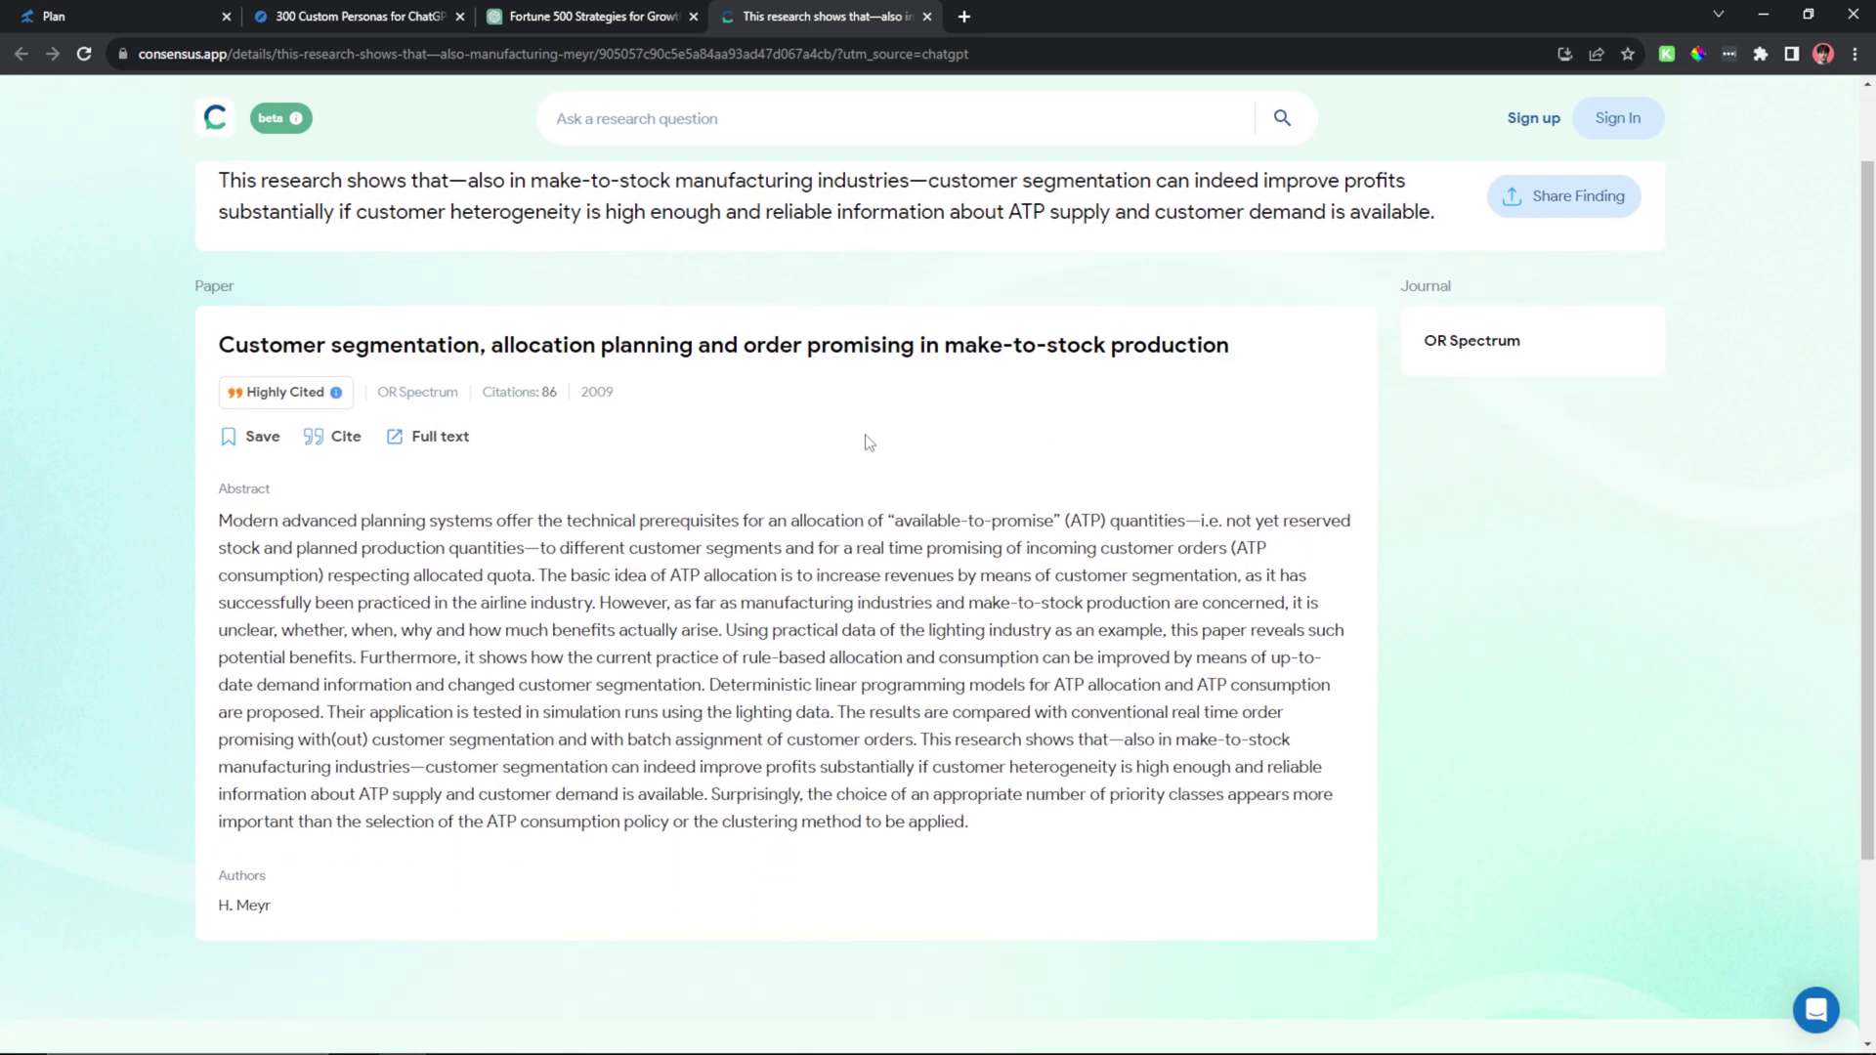
- Read the abstract of the 2009 OR Spectrum paper on make-to-stock customer segmentation
left_click_drag(217, 531, 1074, 821)
left_click(1075, 823)
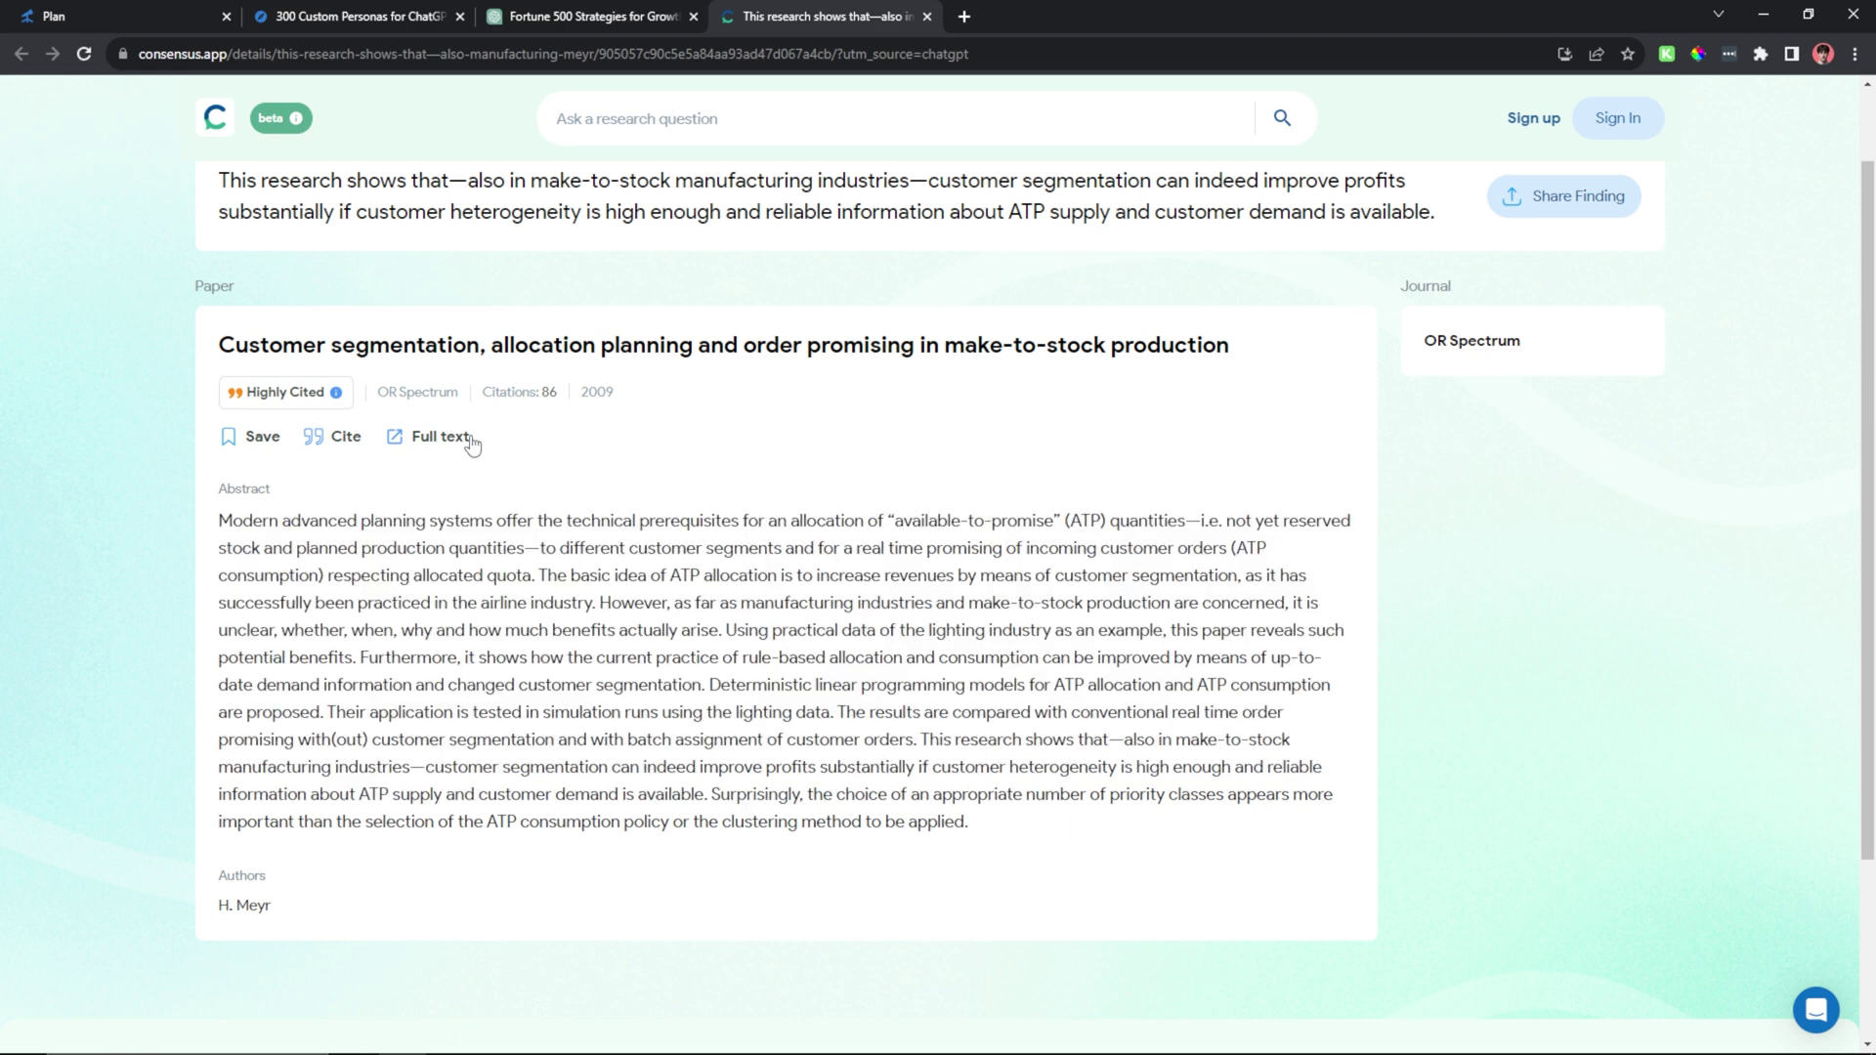